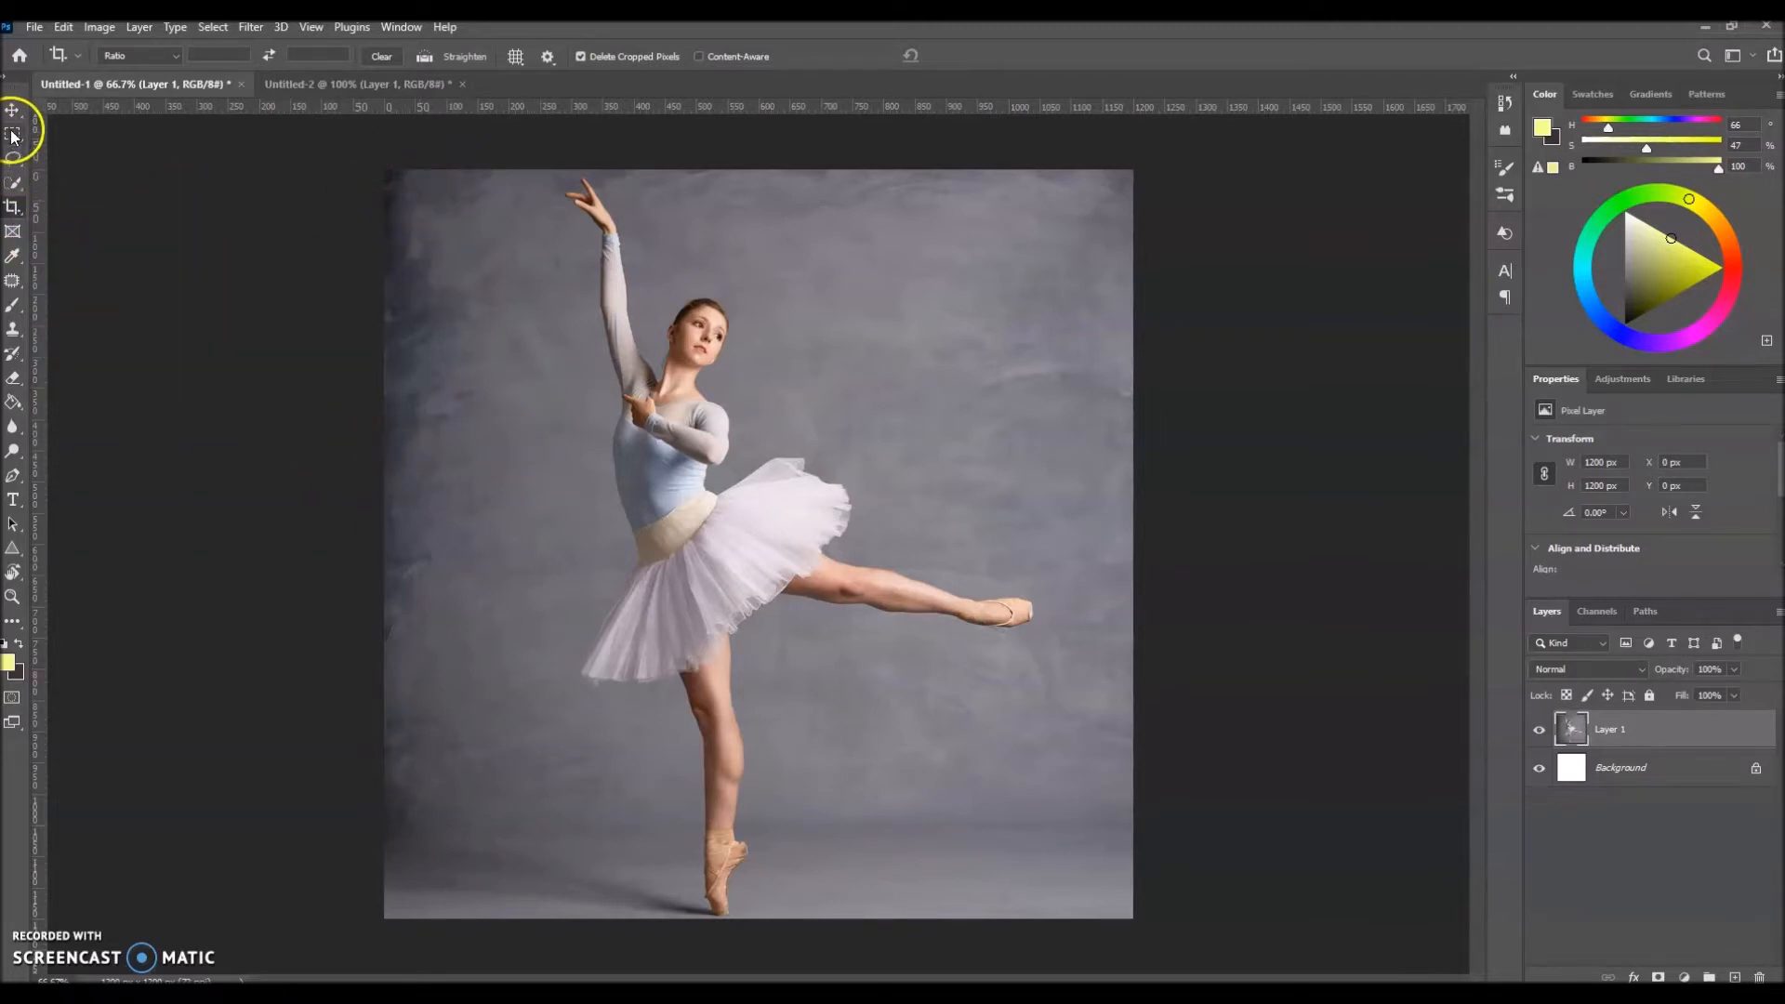
key("v")
left_click(8, 212)
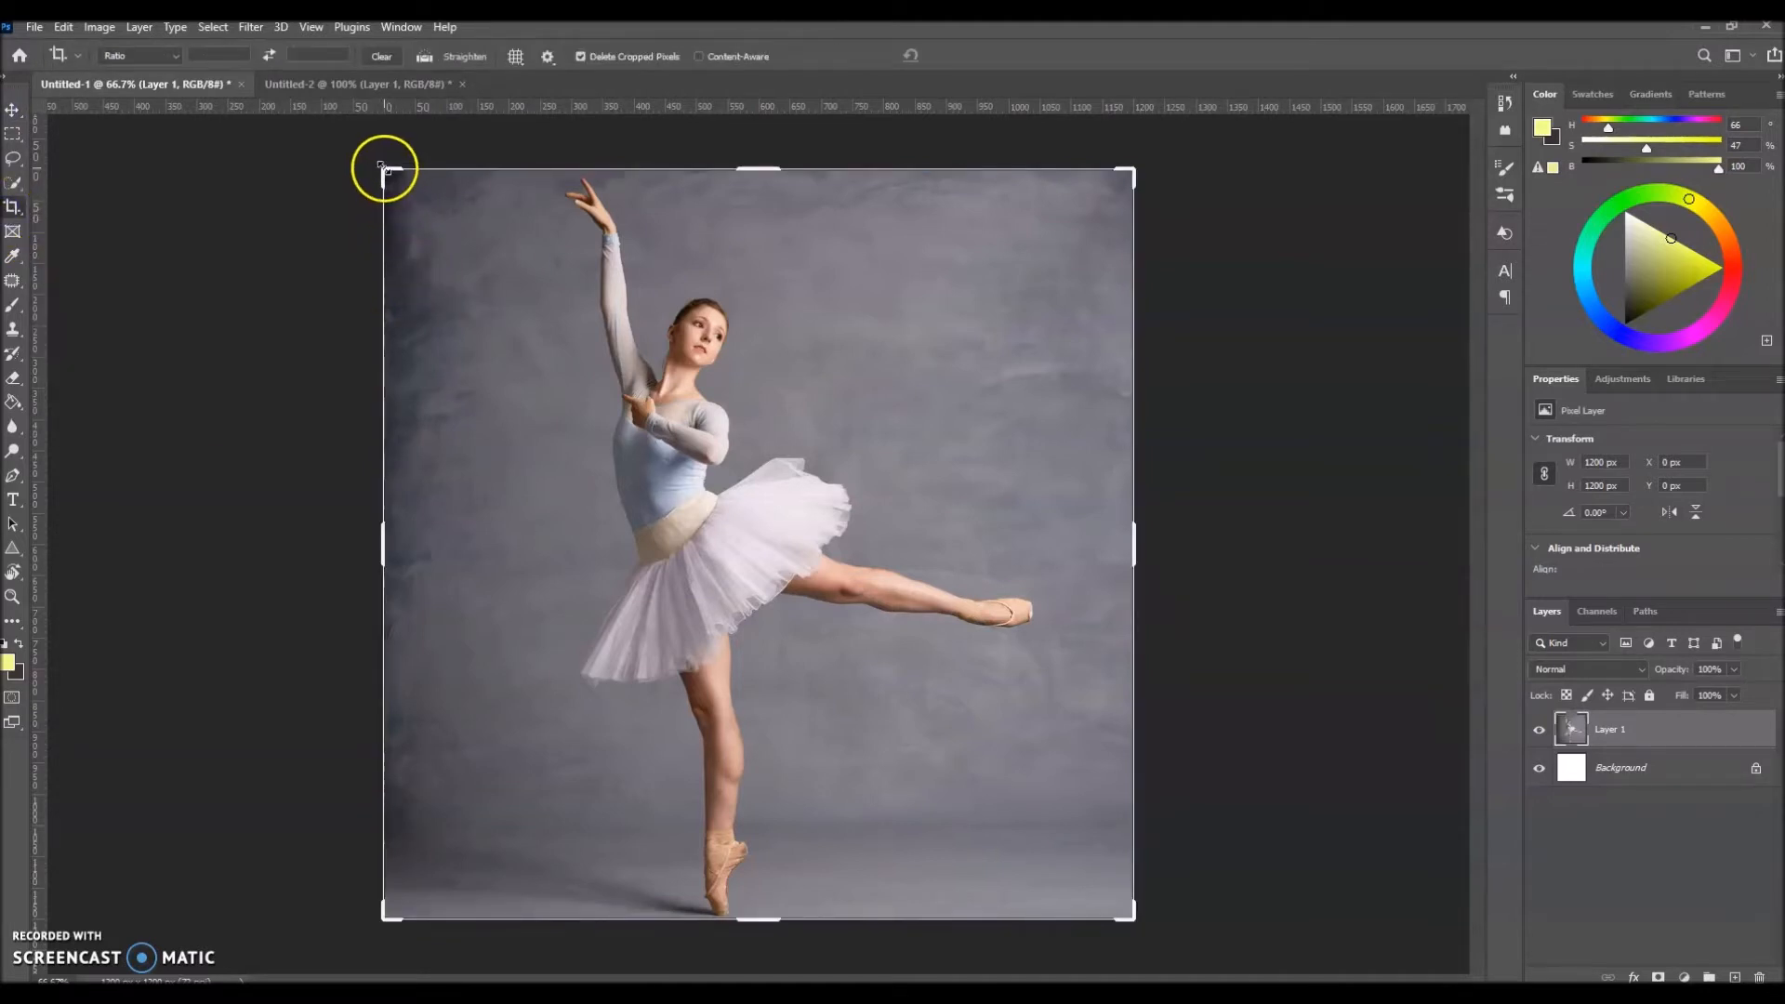
left_click_drag(1133, 546, 1151, 544)
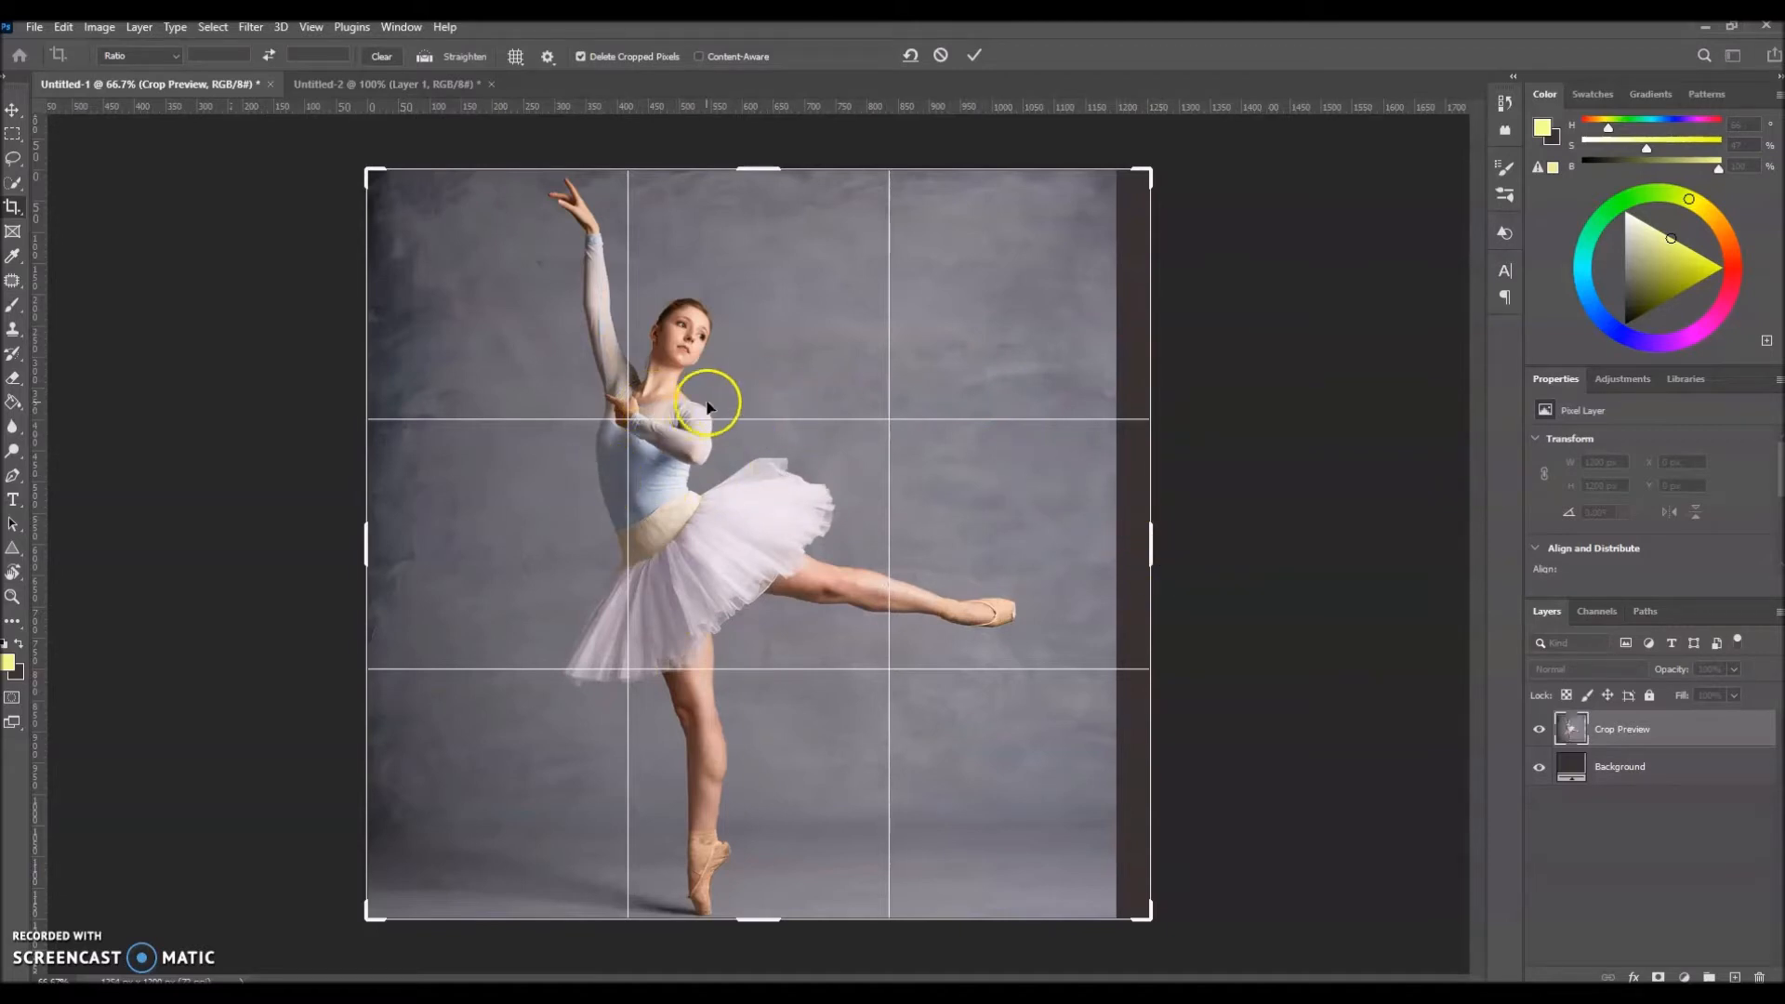
left_click_drag(1151, 550, 1190, 550)
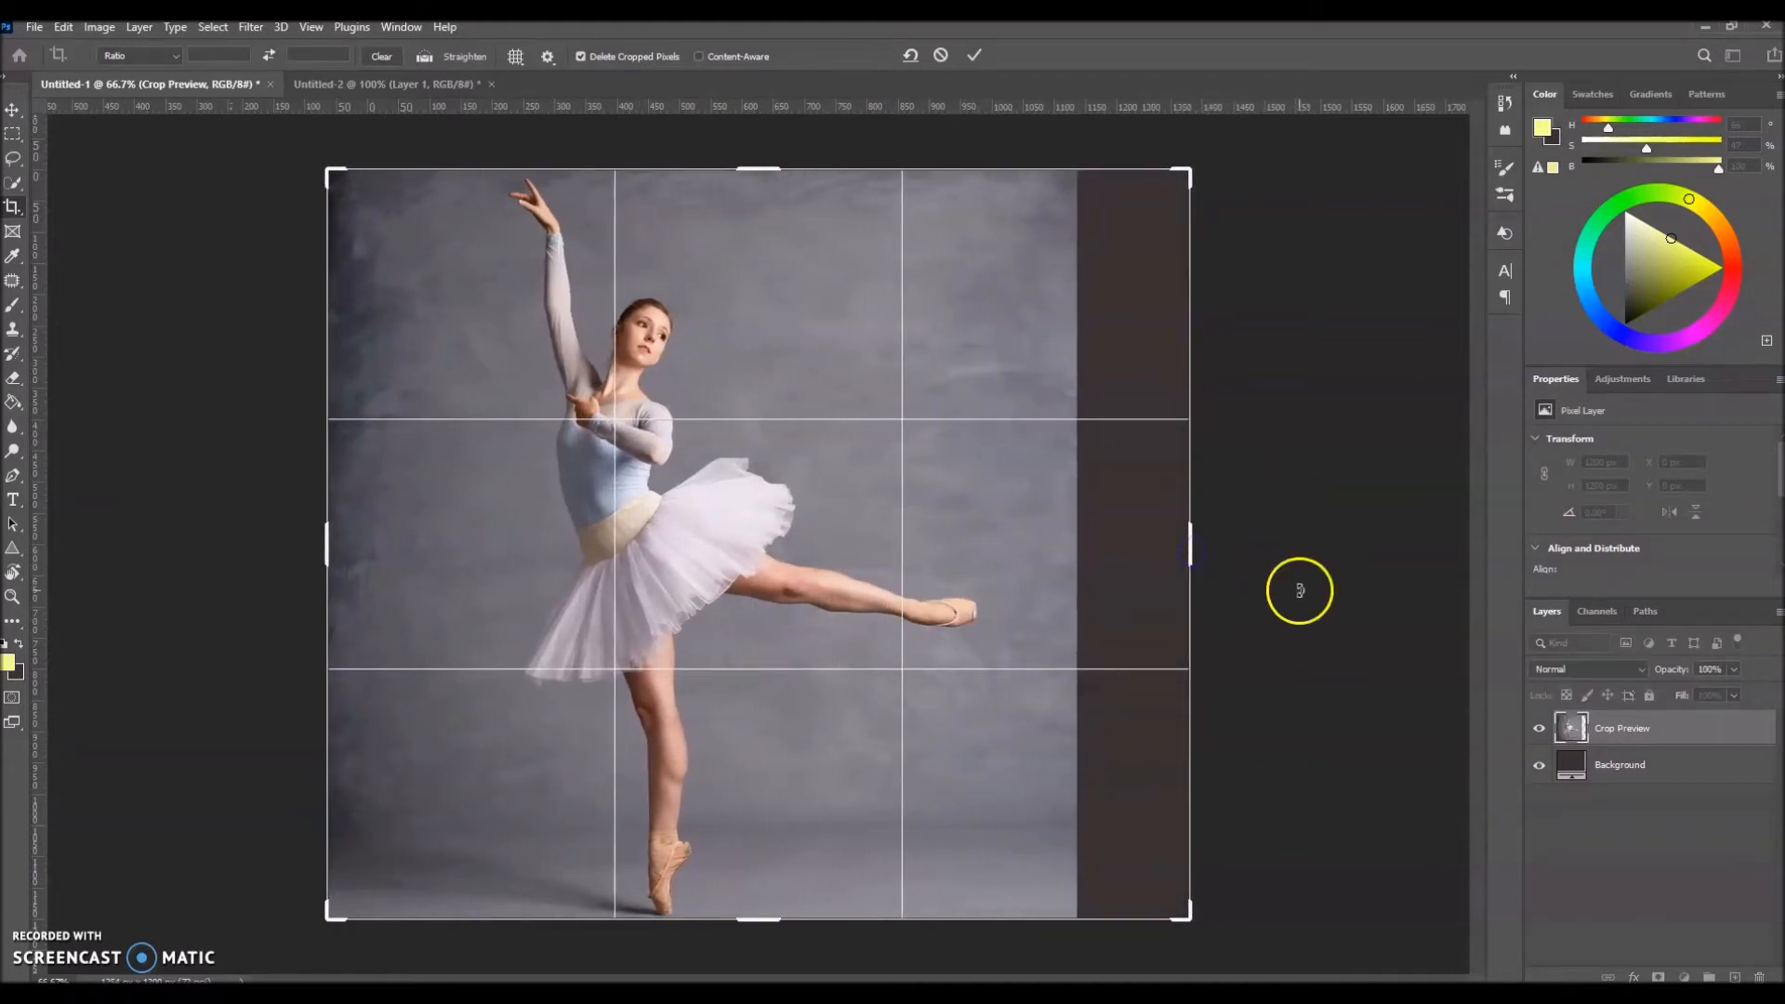
left_click(973, 54)
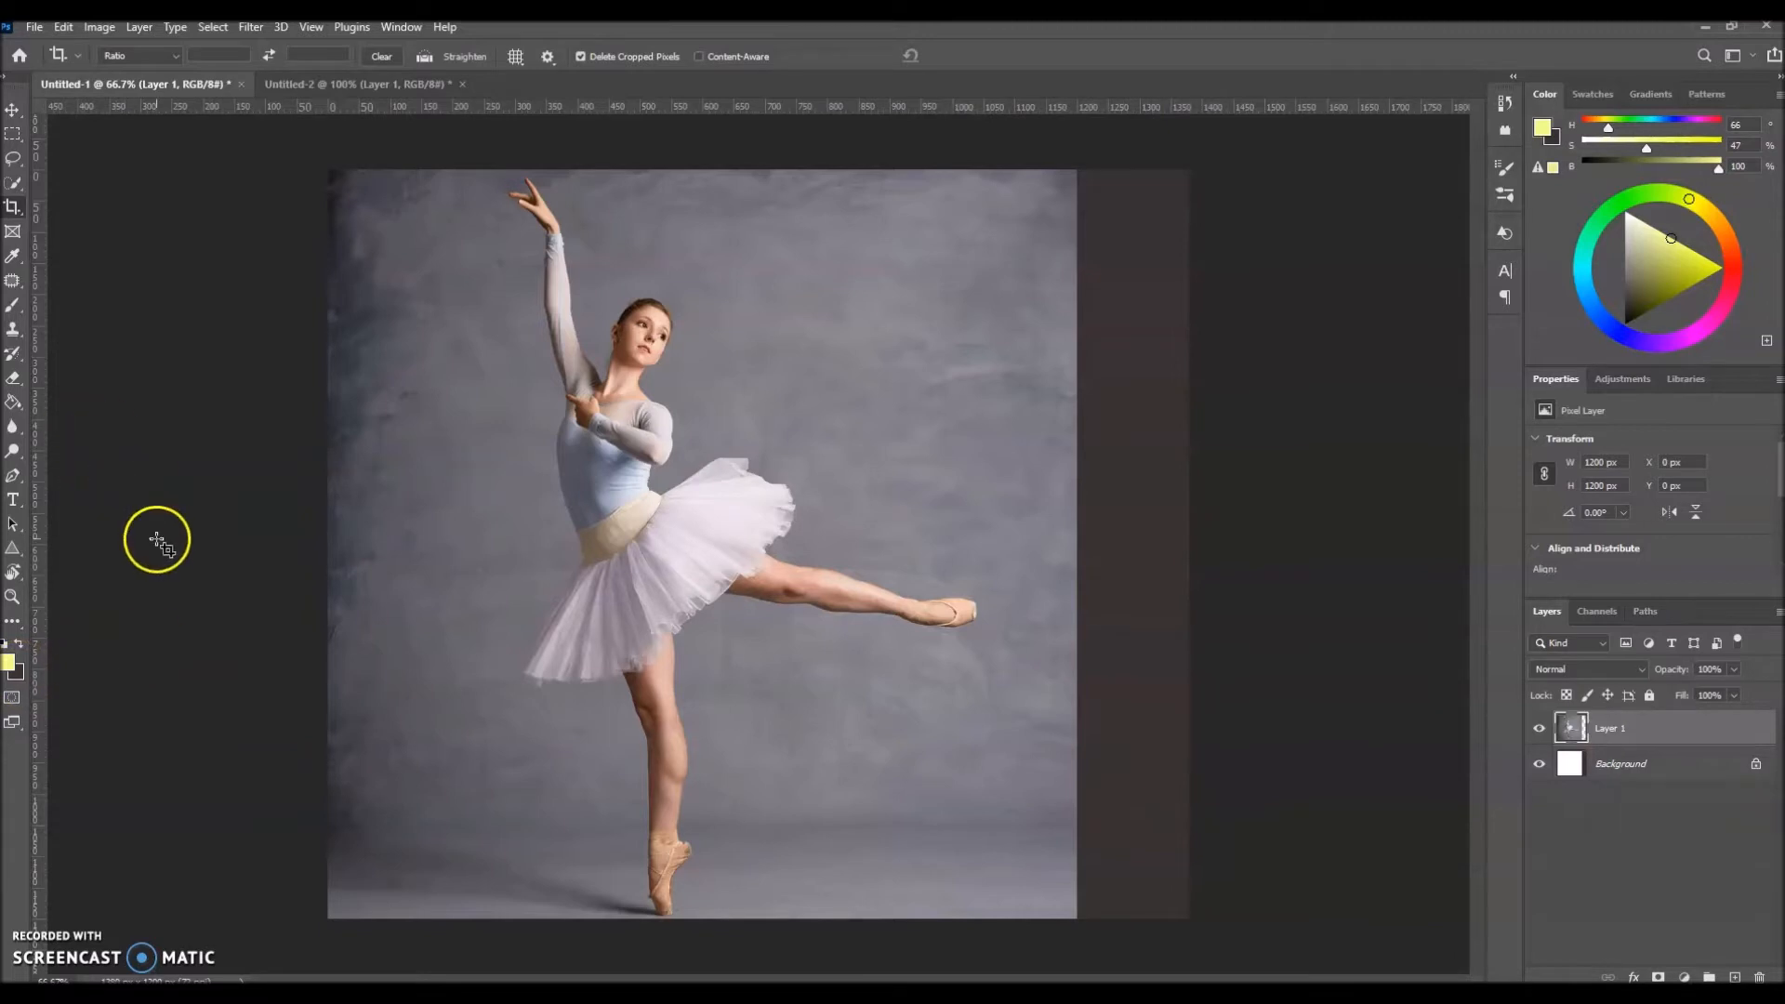
key("ctrl+z")
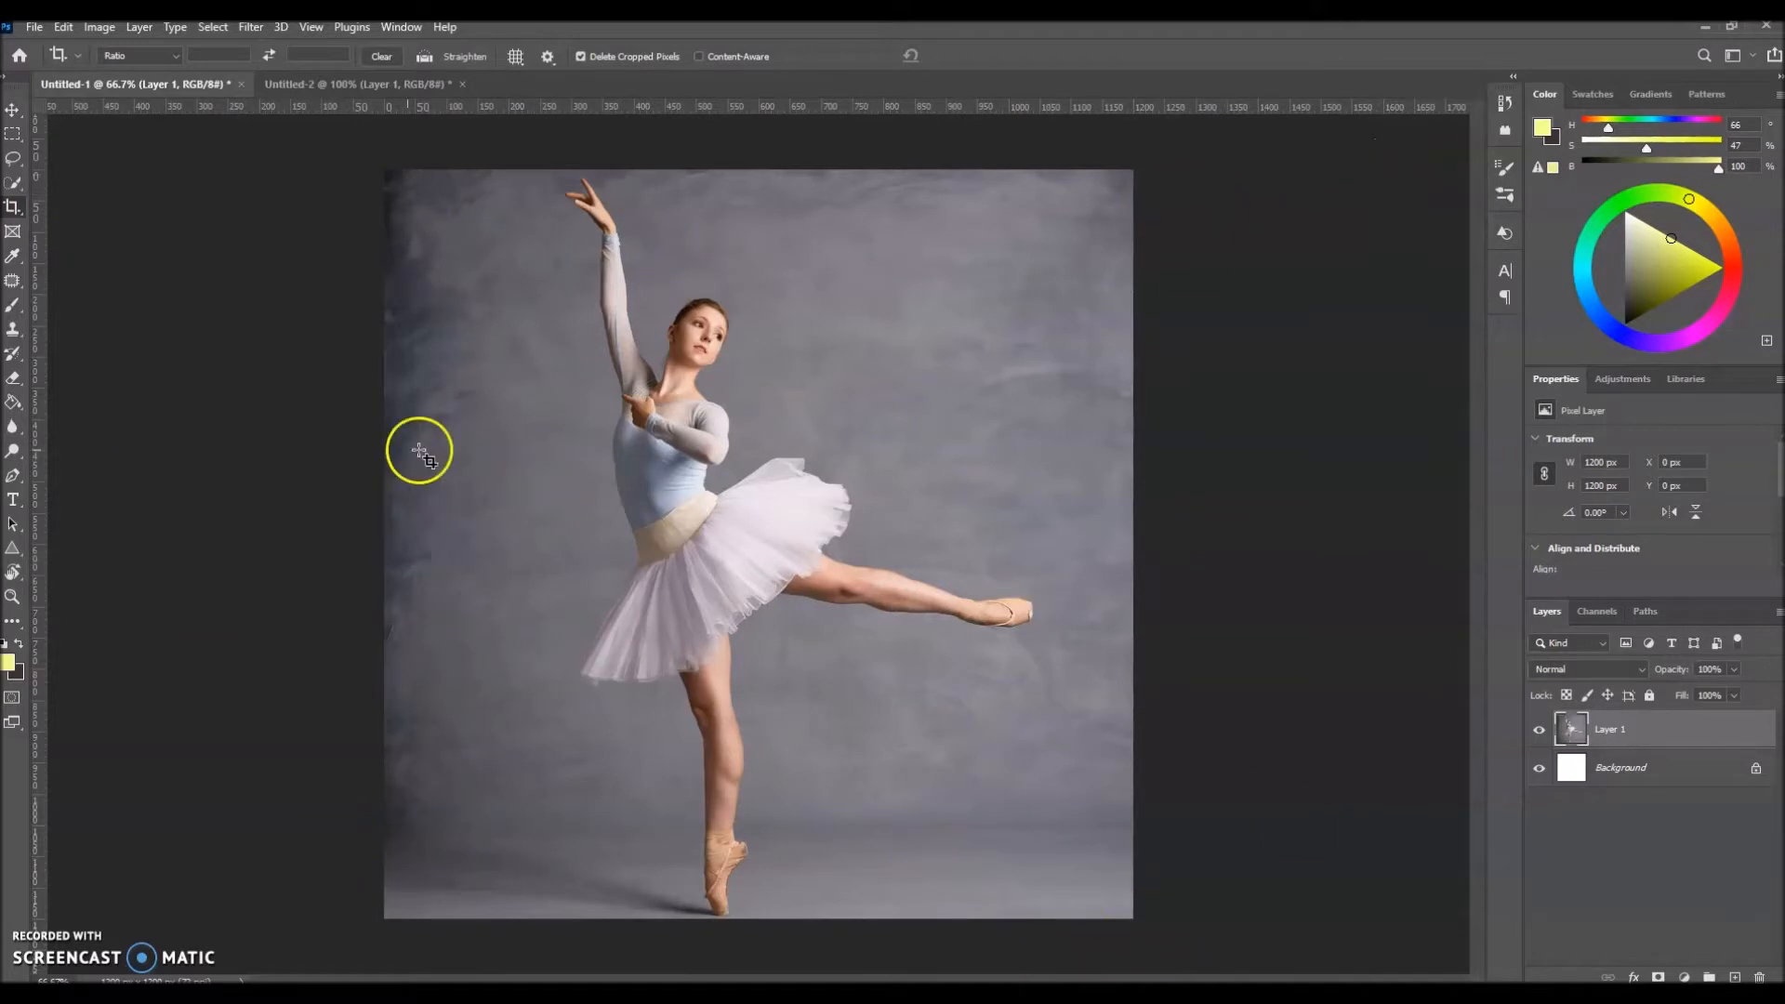
Step: Enable Content-Aware cropping and extend the ballerina image on its right side to about 1461 px wide
left_click(731, 54)
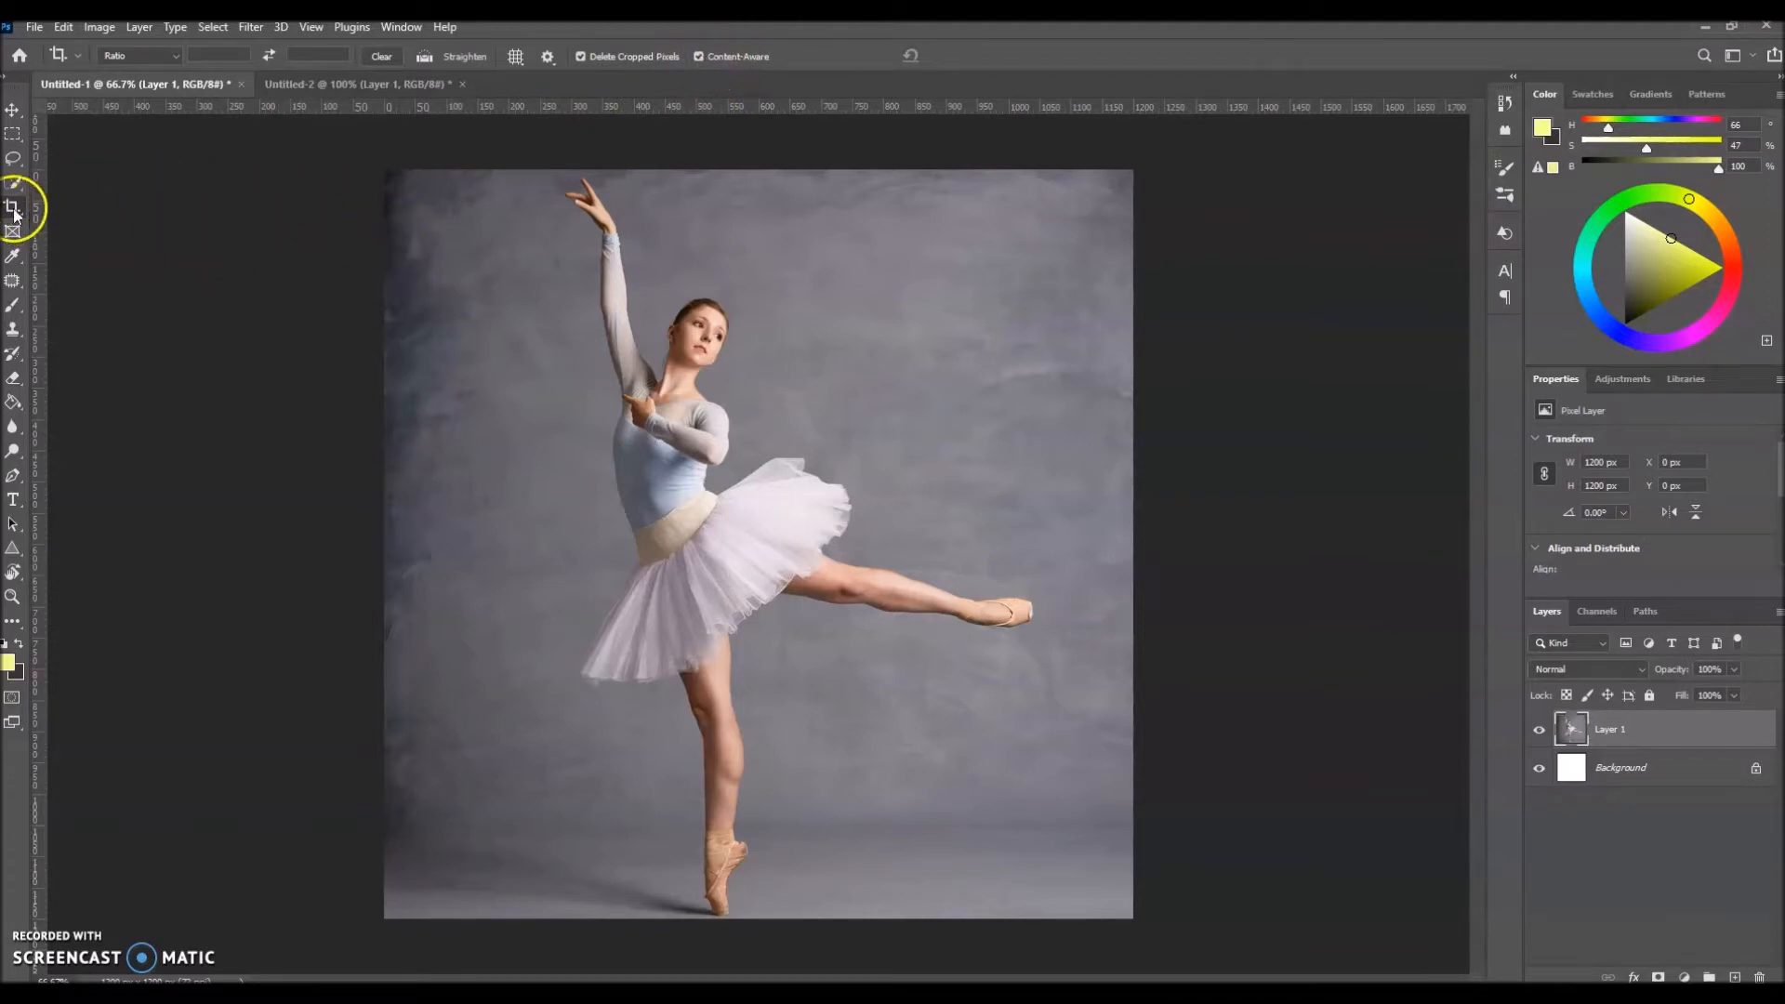
left_click_drag(372, 168, 1204, 928)
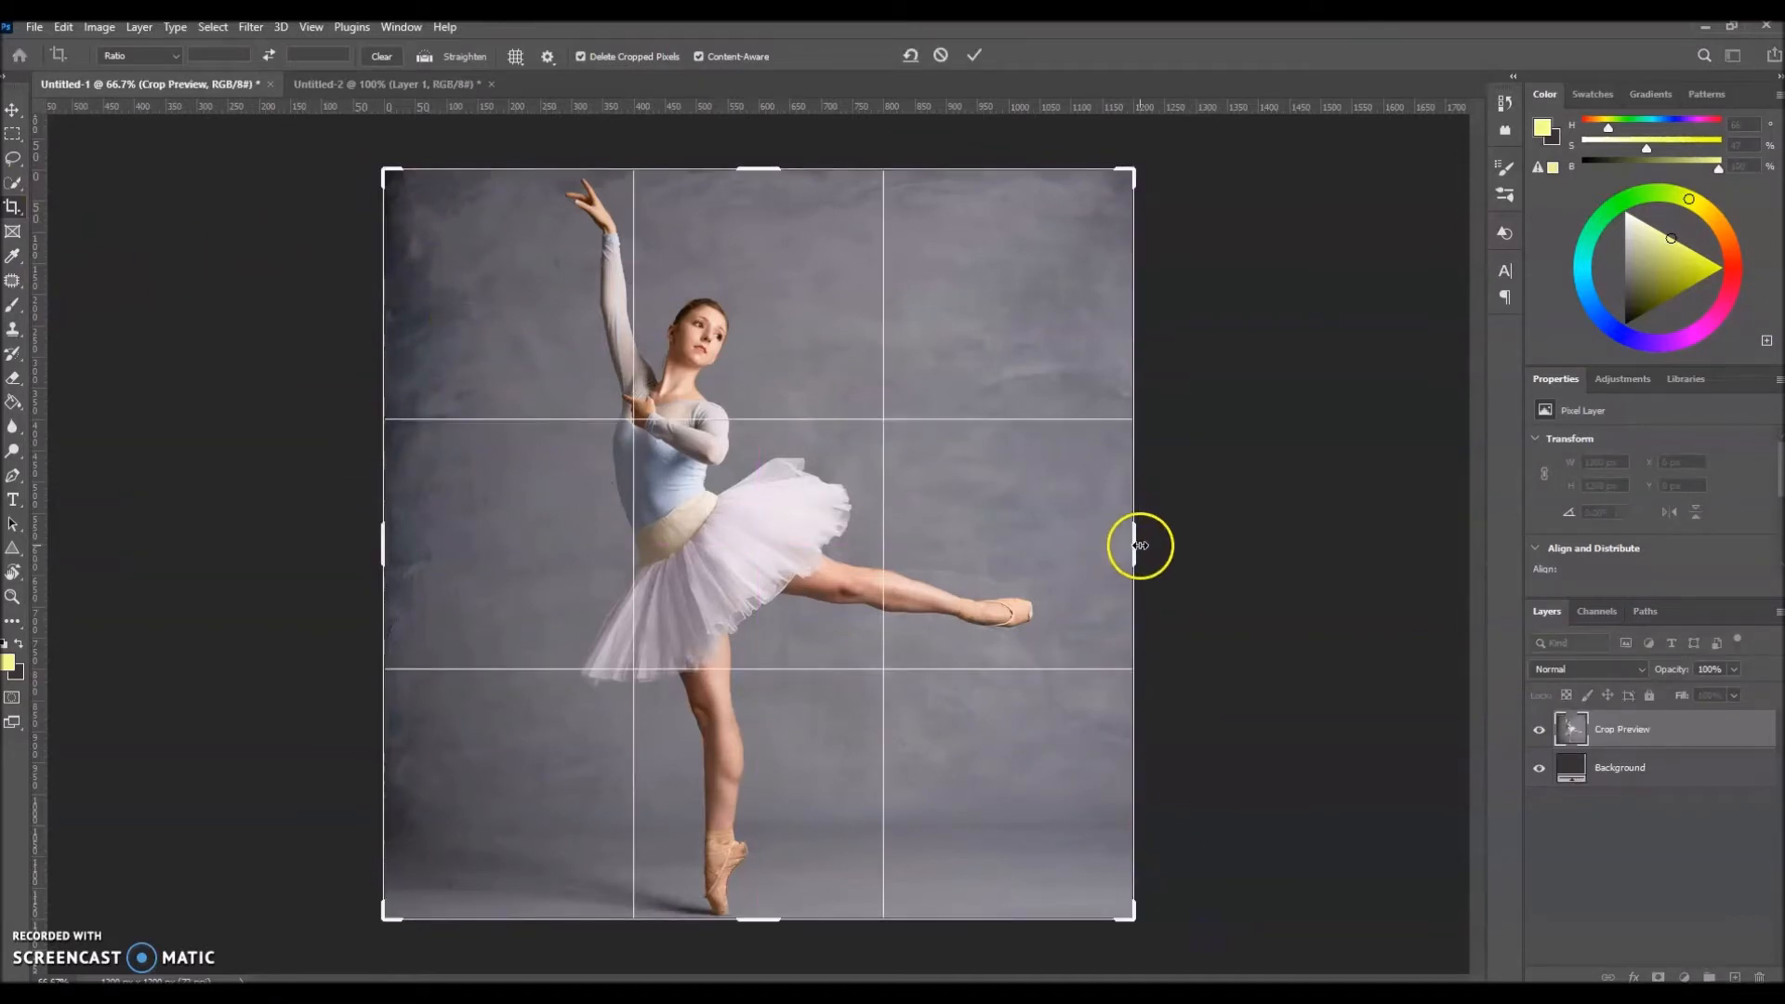
left_click_drag(1135, 546, 1216, 549)
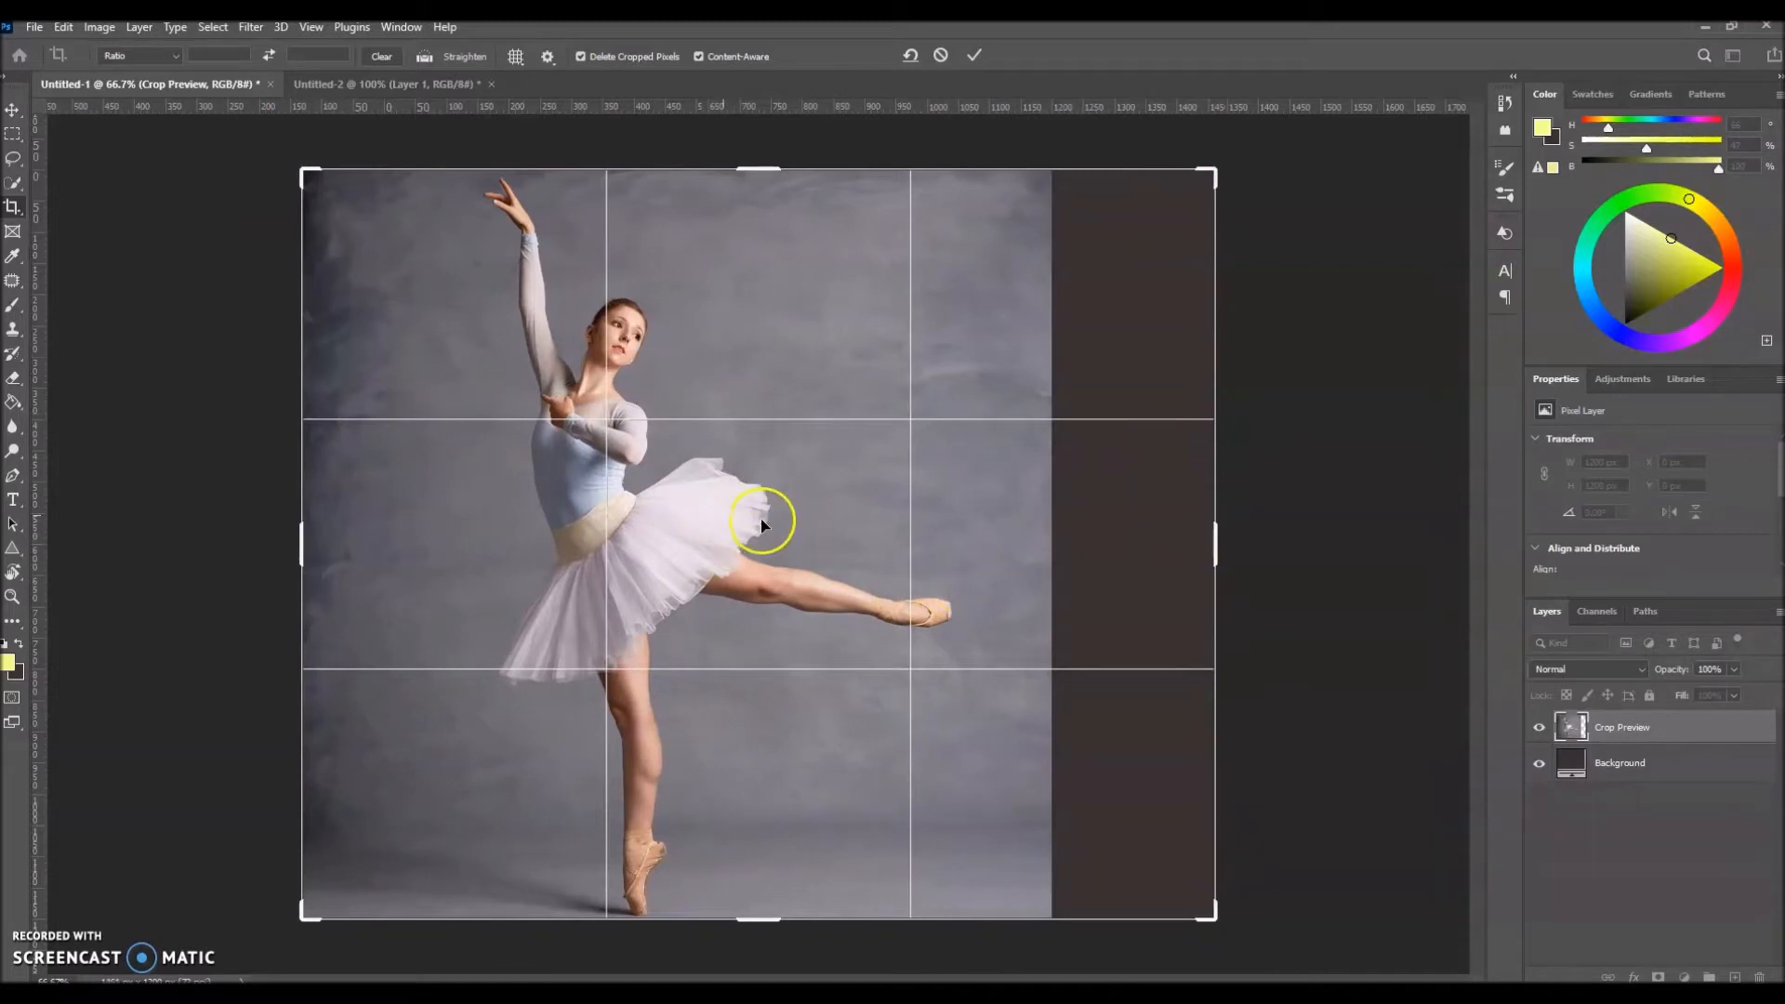
left_click(973, 55)
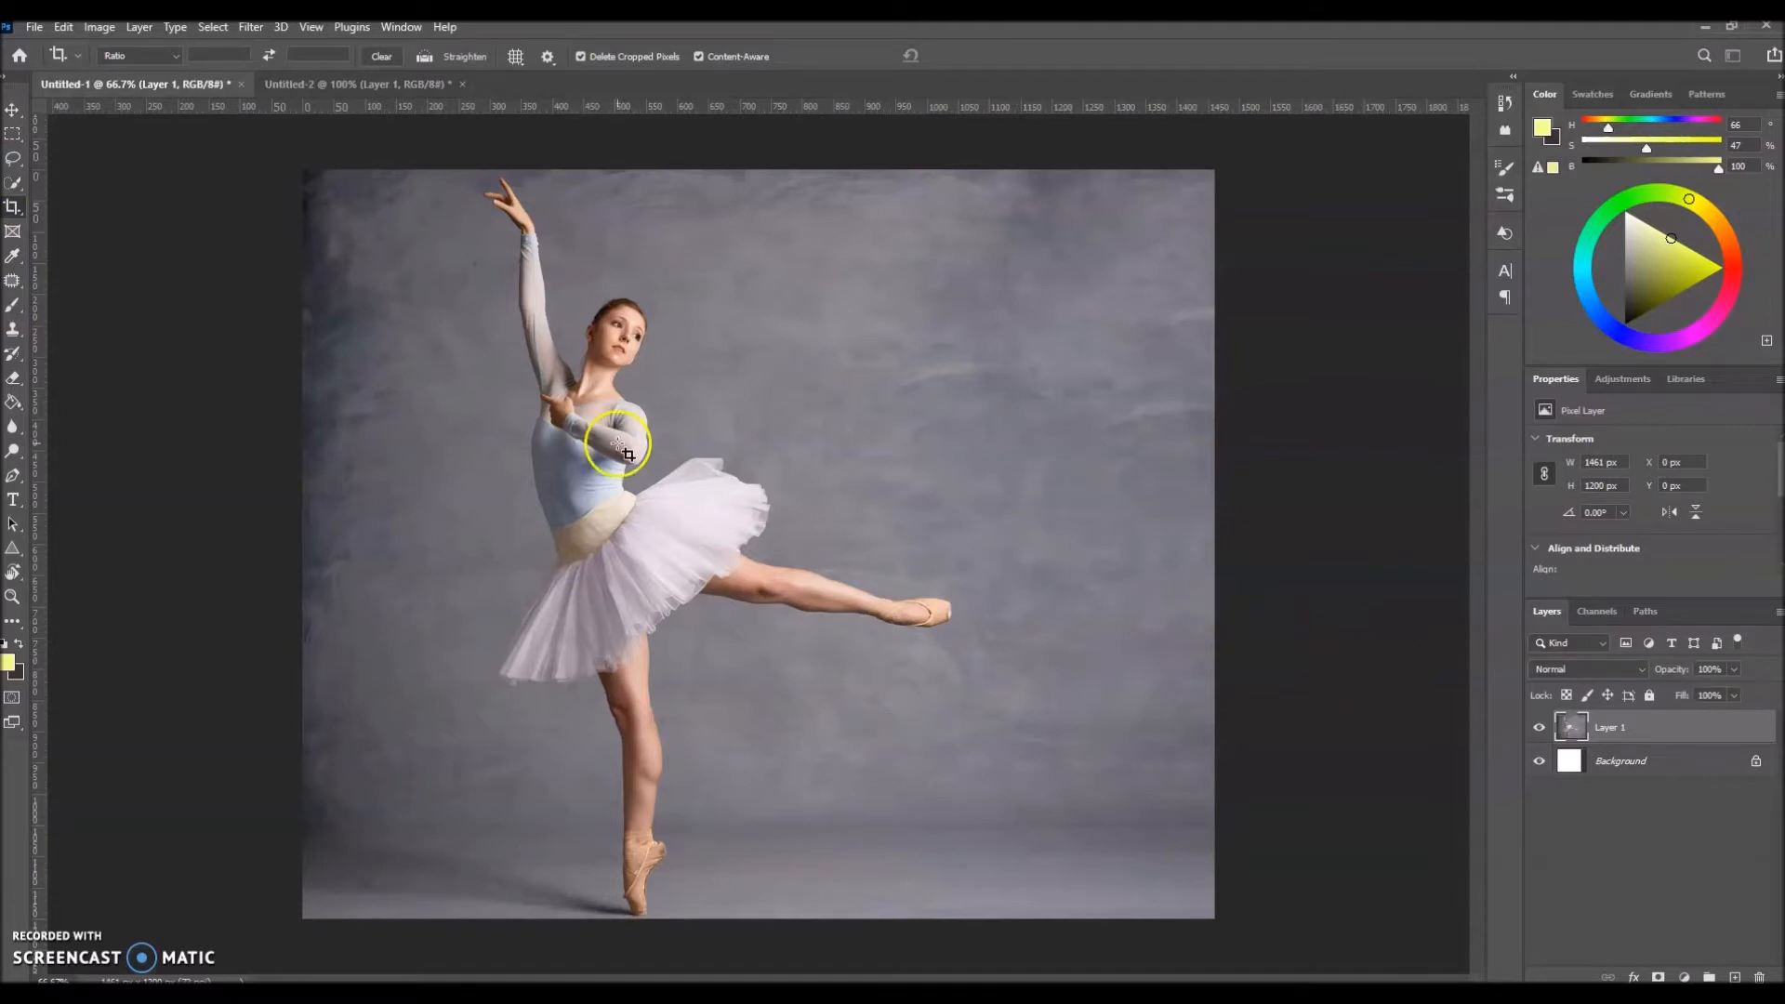
Step: In Untitled-2, extend the hiker image on its right side to about 1382 px wide with a Content-Aware crop
left_click(316, 84)
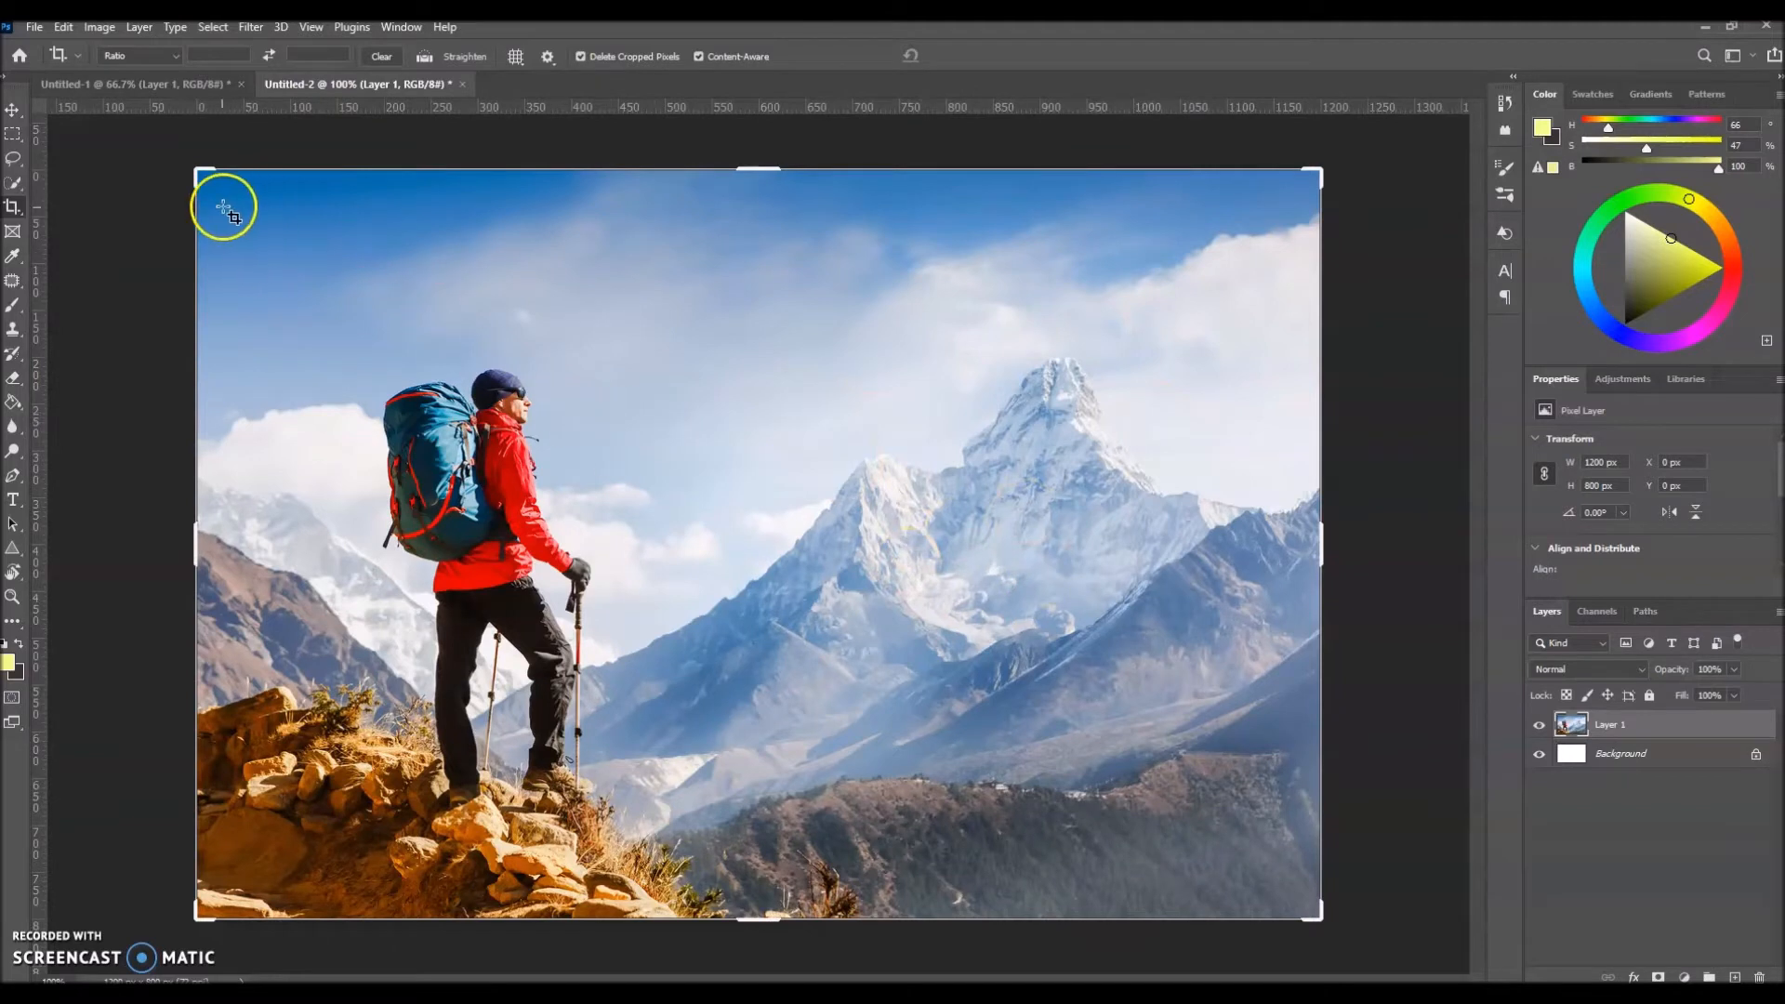
left_click_drag(1323, 538, 1405, 541)
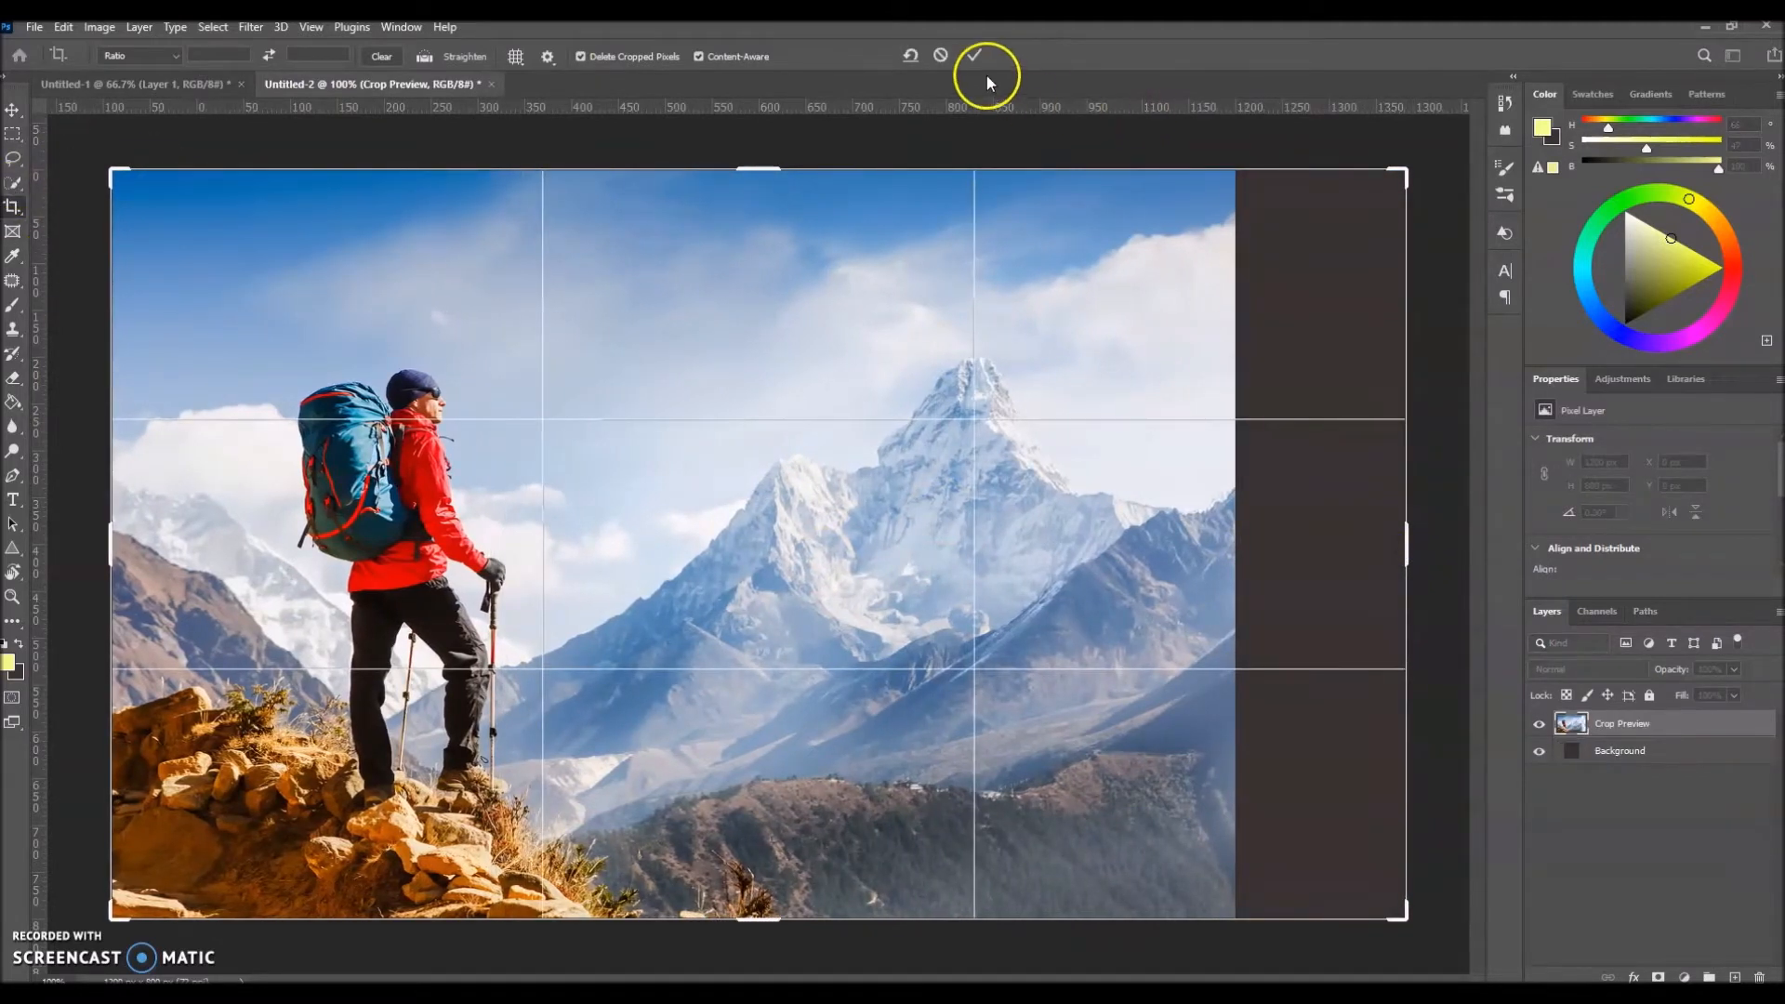
left_click(974, 56)
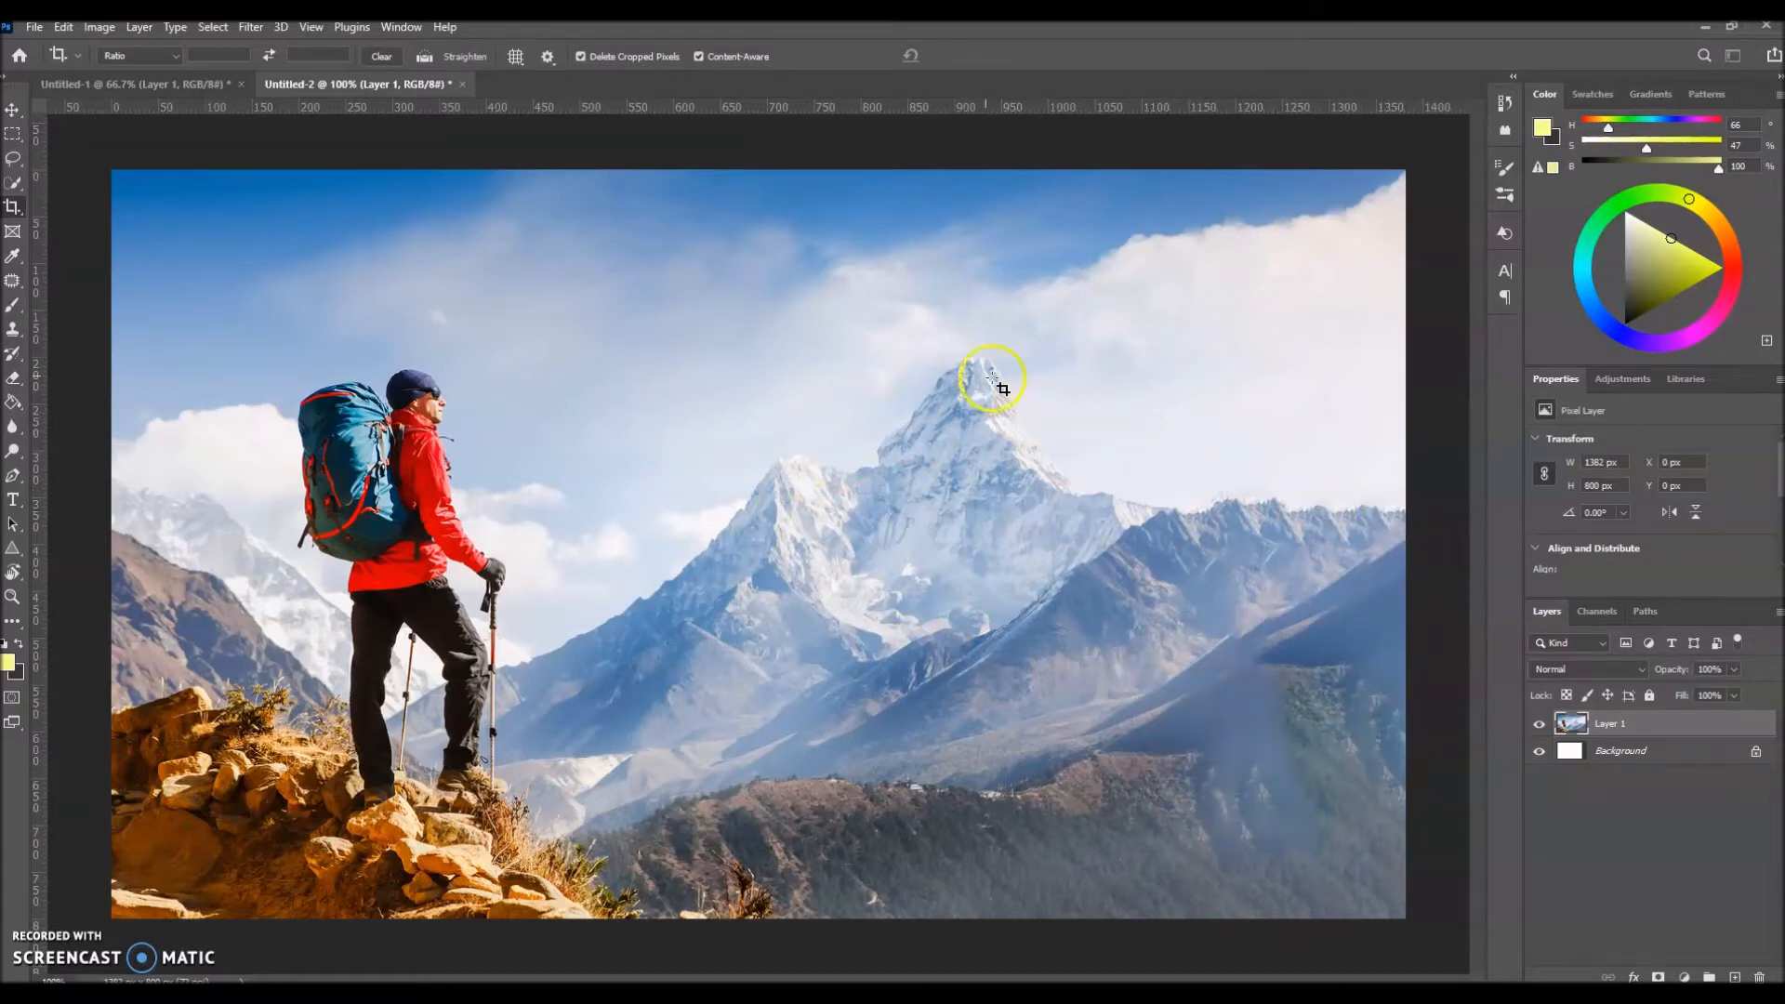
Step: In Untitled-1, duplicate the ballerina layer with the default name and hide the duplicate
left_click(152, 84)
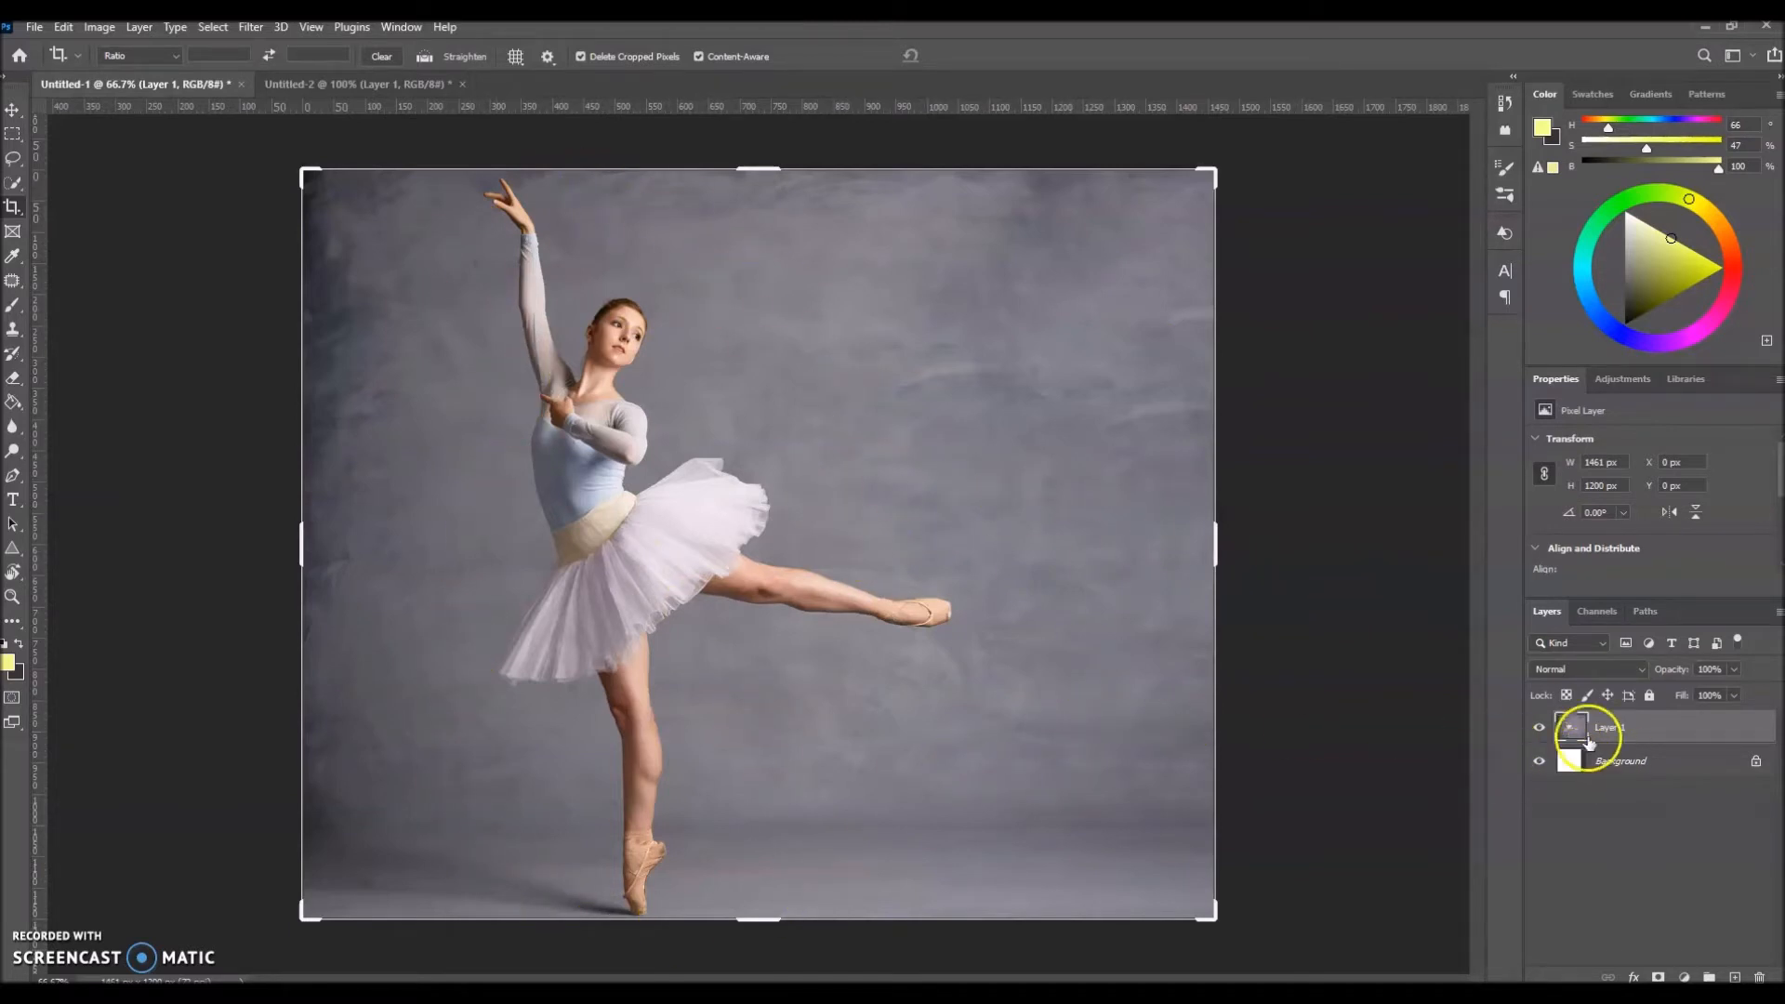
right_click(1643, 731)
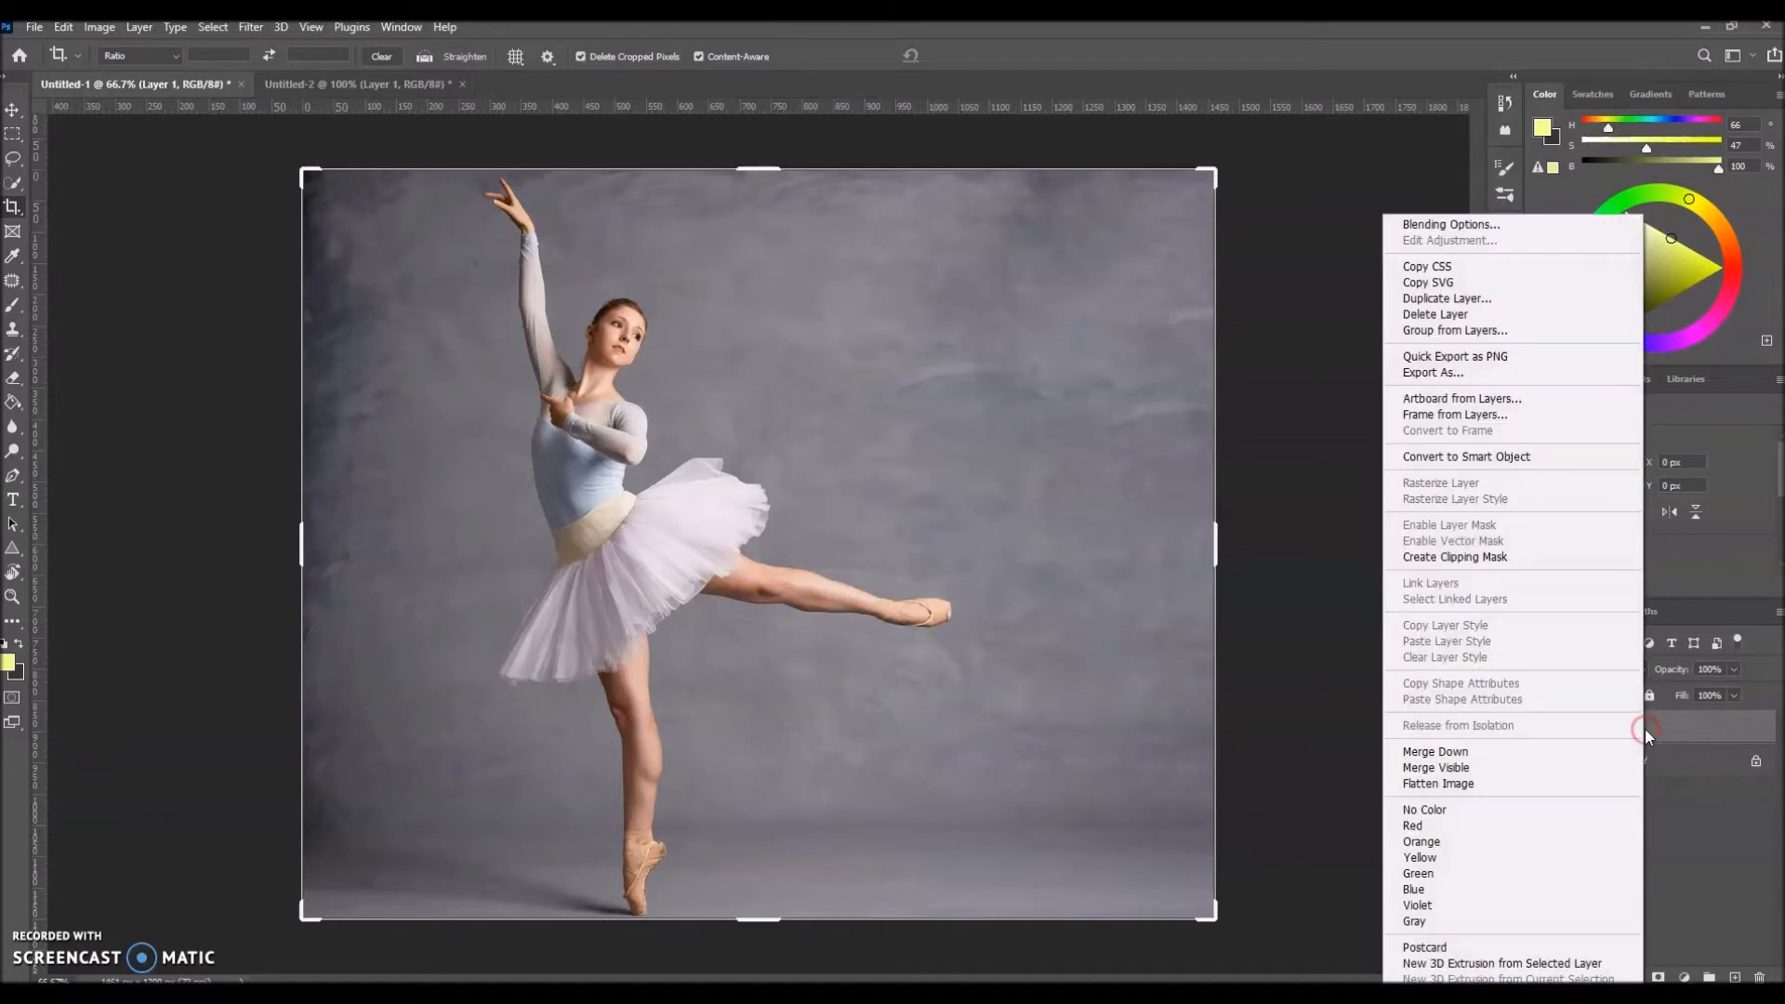
left_click(1446, 298)
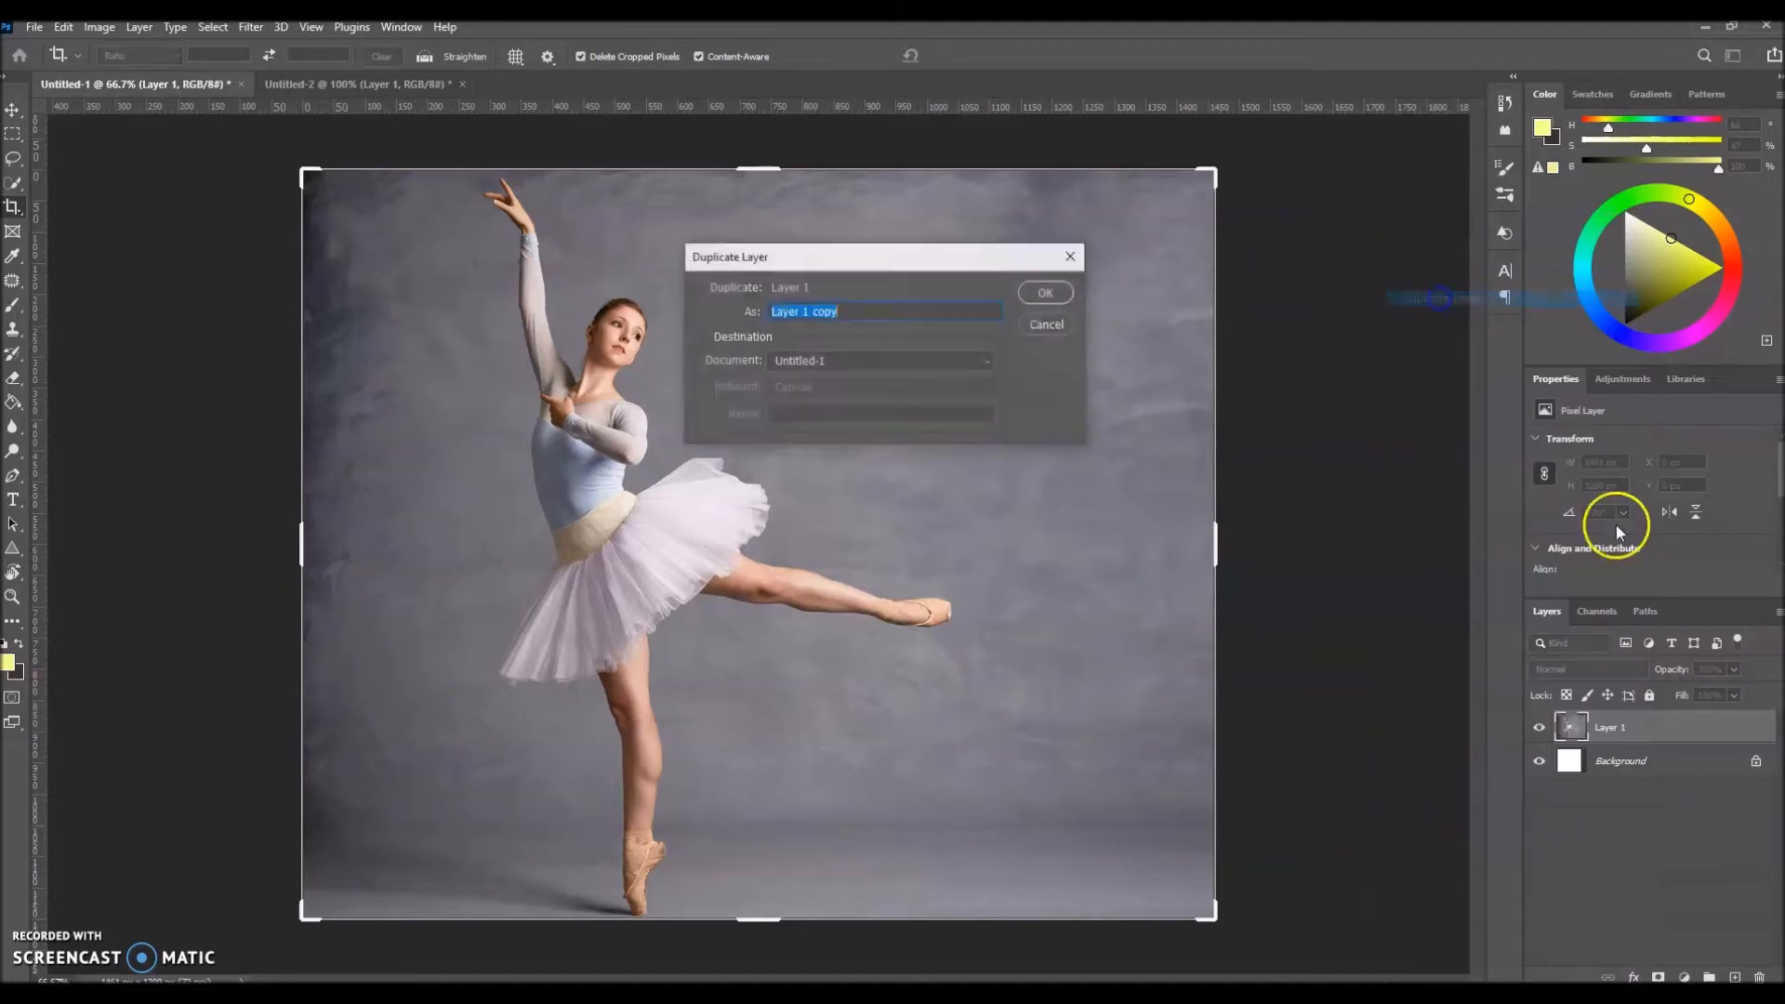
left_click(1045, 295)
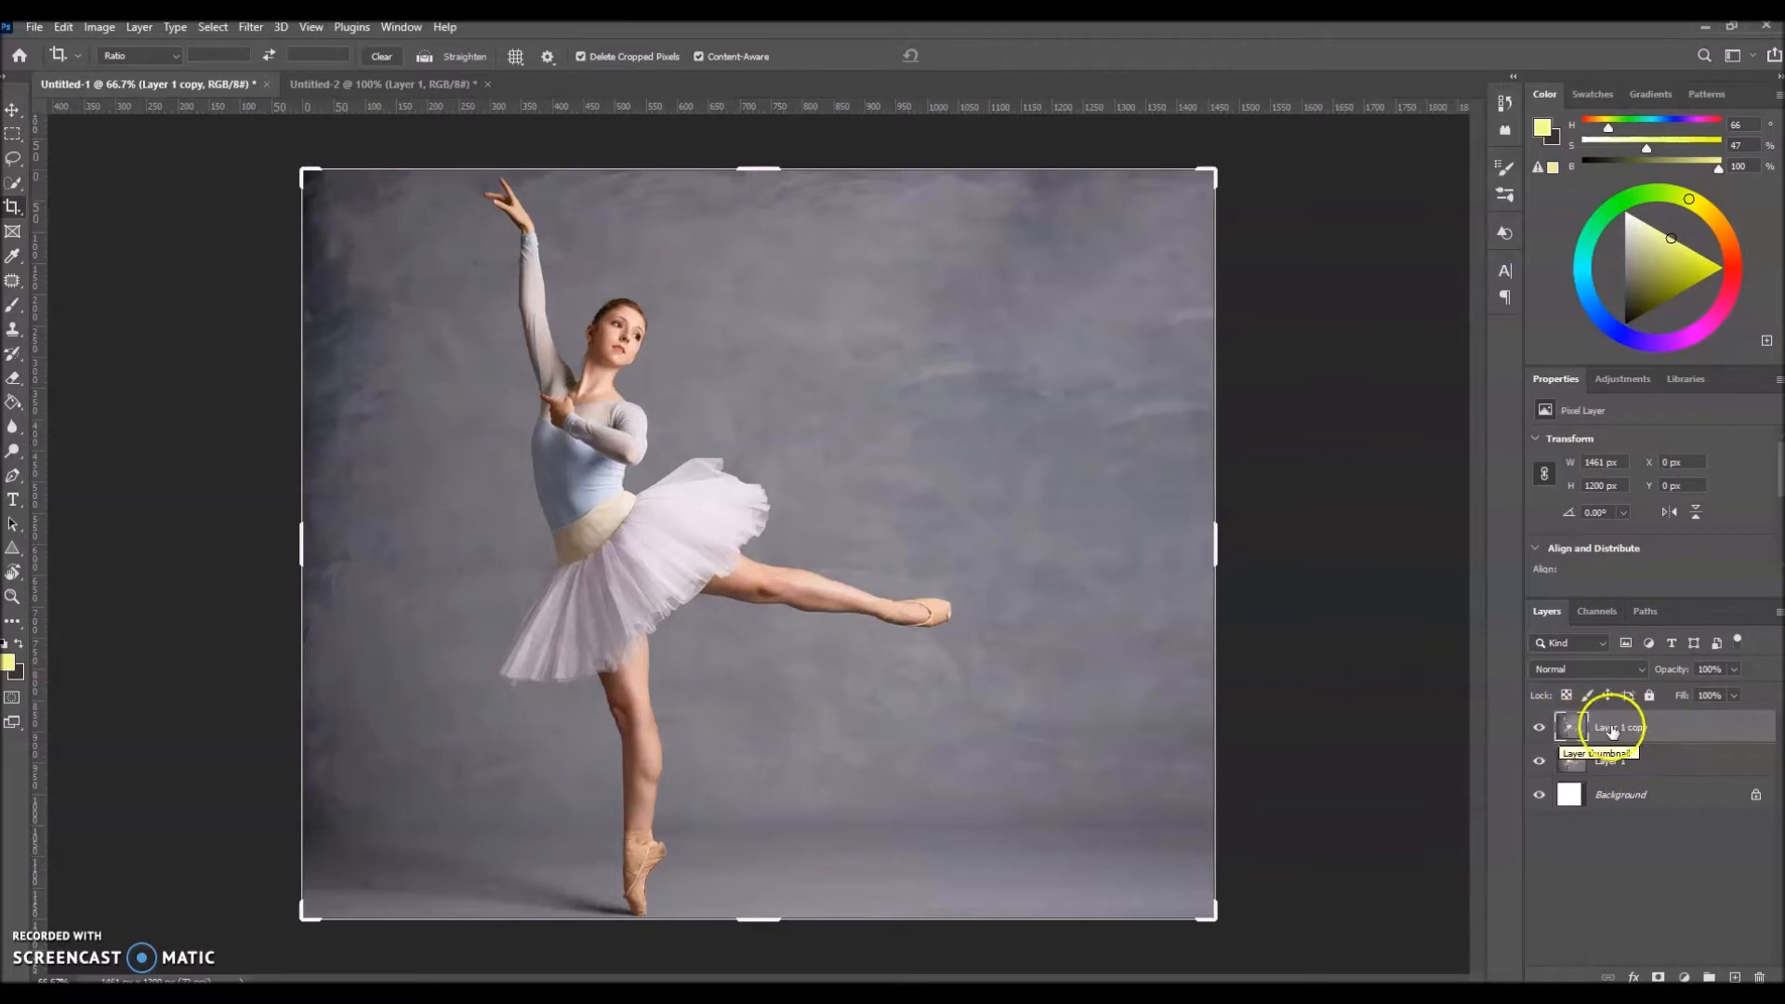
left_click(1540, 727)
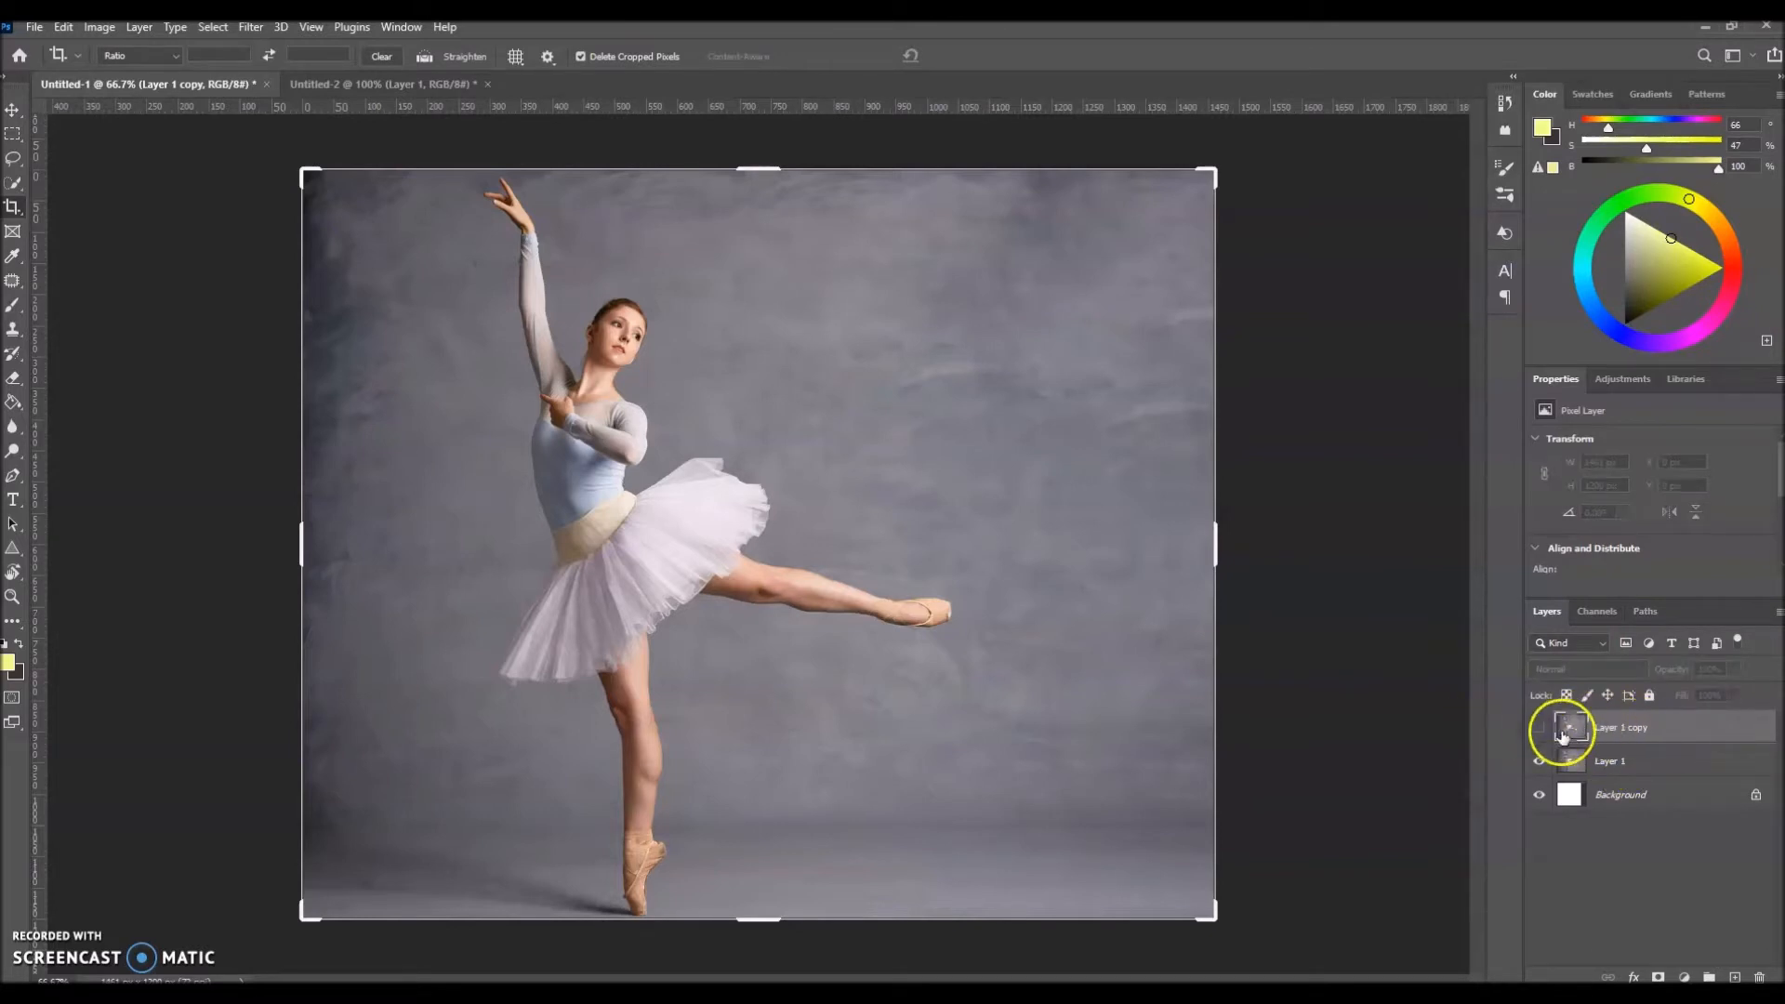
Step: On Layer 1, draw a loose Lasso selection around the whole ballerina, adding the missed part of her tutu
left_click(1608, 763)
left_click(13, 158)
left_click_drag(406, 246, 549, 709)
mouse_move(499, 806)
left_mouse_down()
mouse_move(763, 906)
mouse_move(790, 731)
mouse_move(1012, 651)
mouse_move(864, 362)
mouse_move(698, 251)
left_mouse_up()
left_click_drag(605, 206, 600, 201)
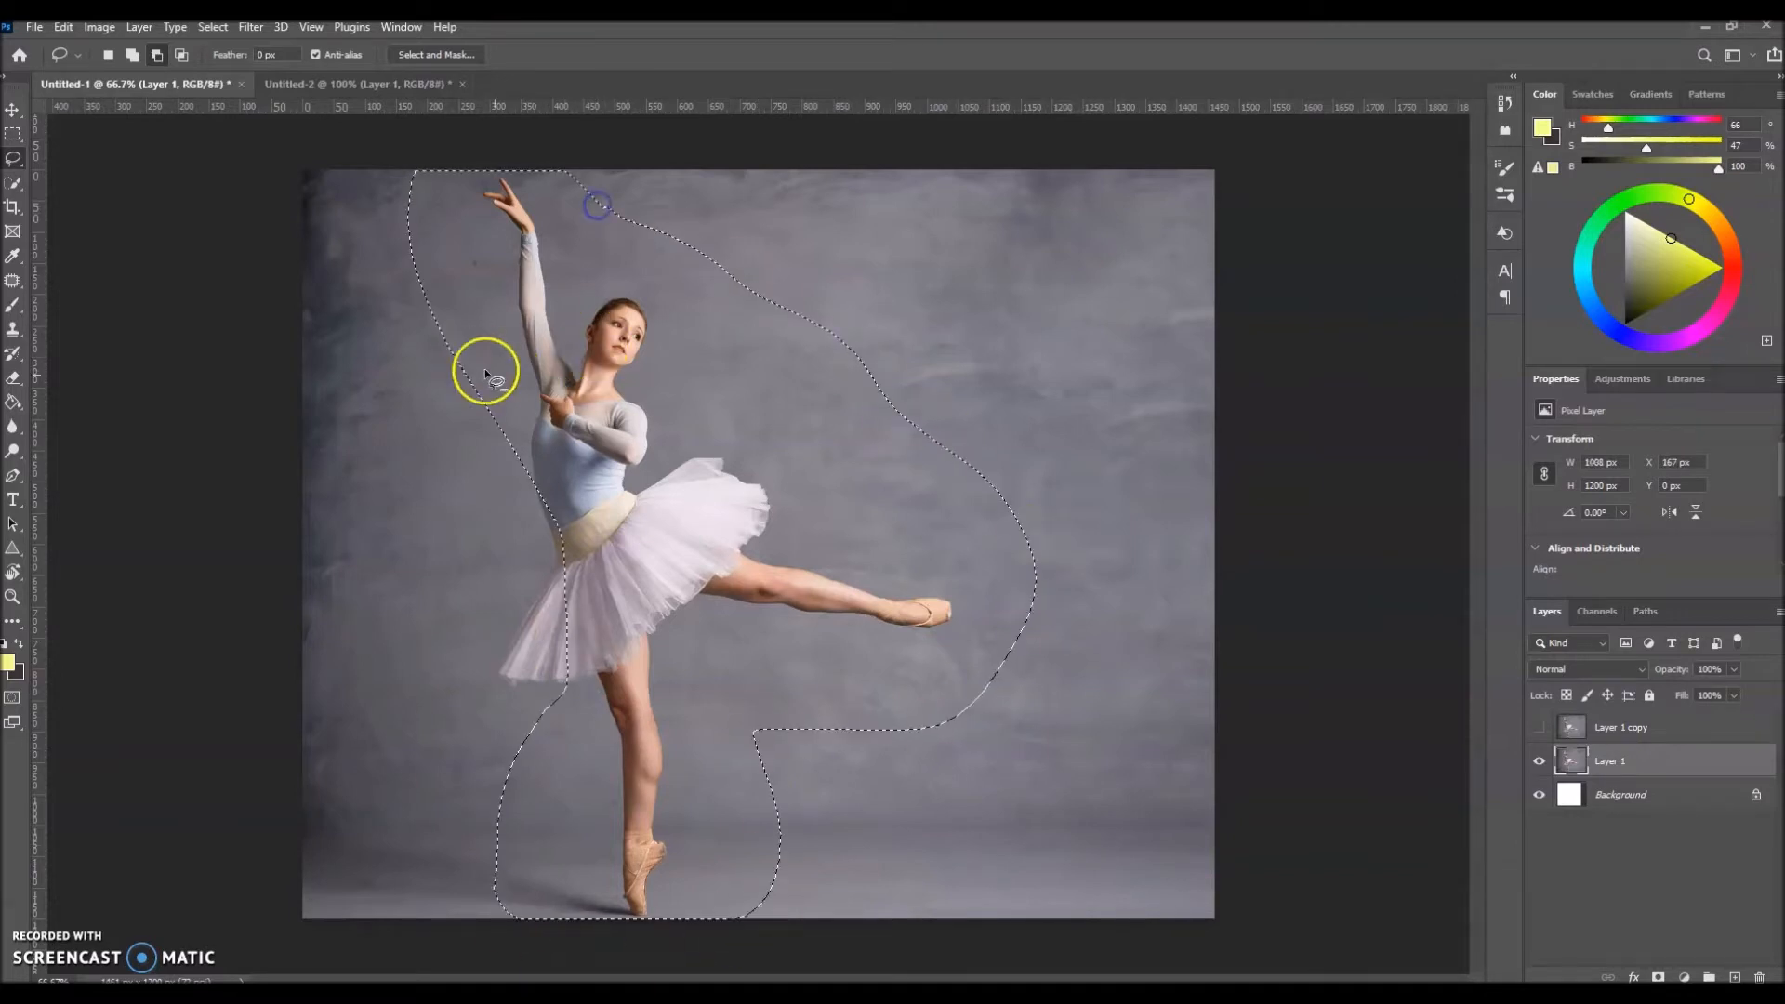
left_click(134, 55)
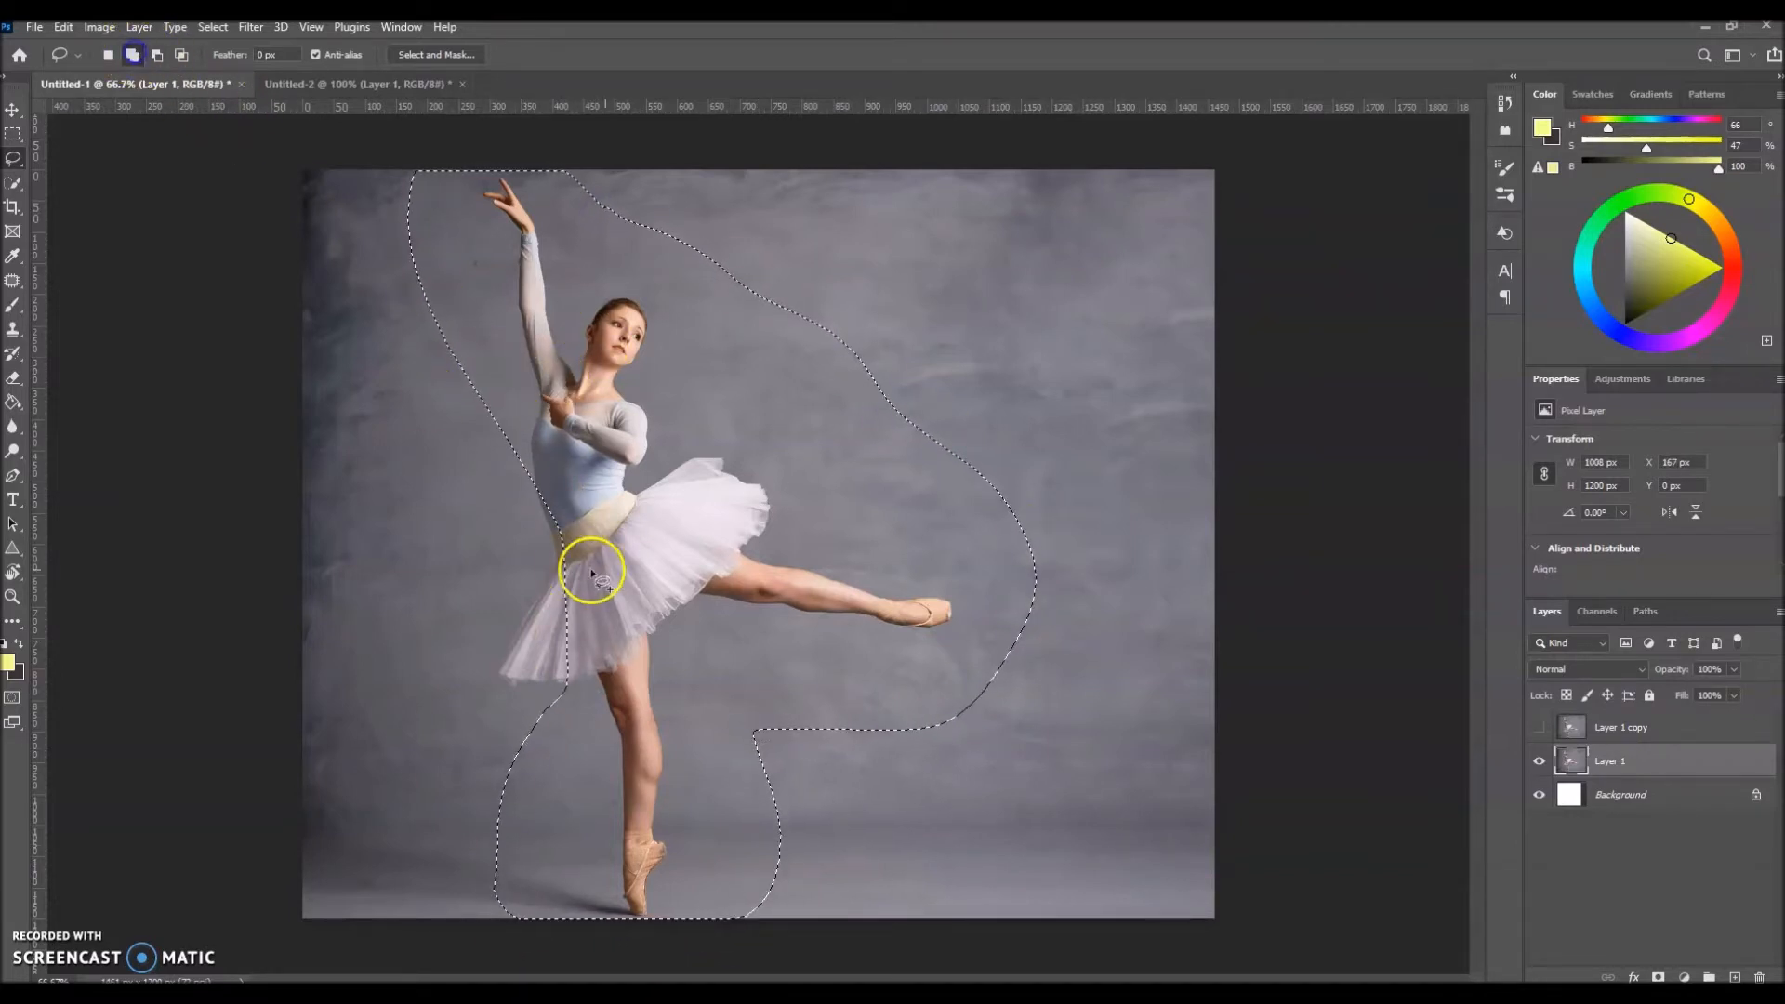
mouse_move(484, 379)
left_mouse_down()
mouse_move(485, 504)
mouse_move(449, 684)
left_mouse_up()
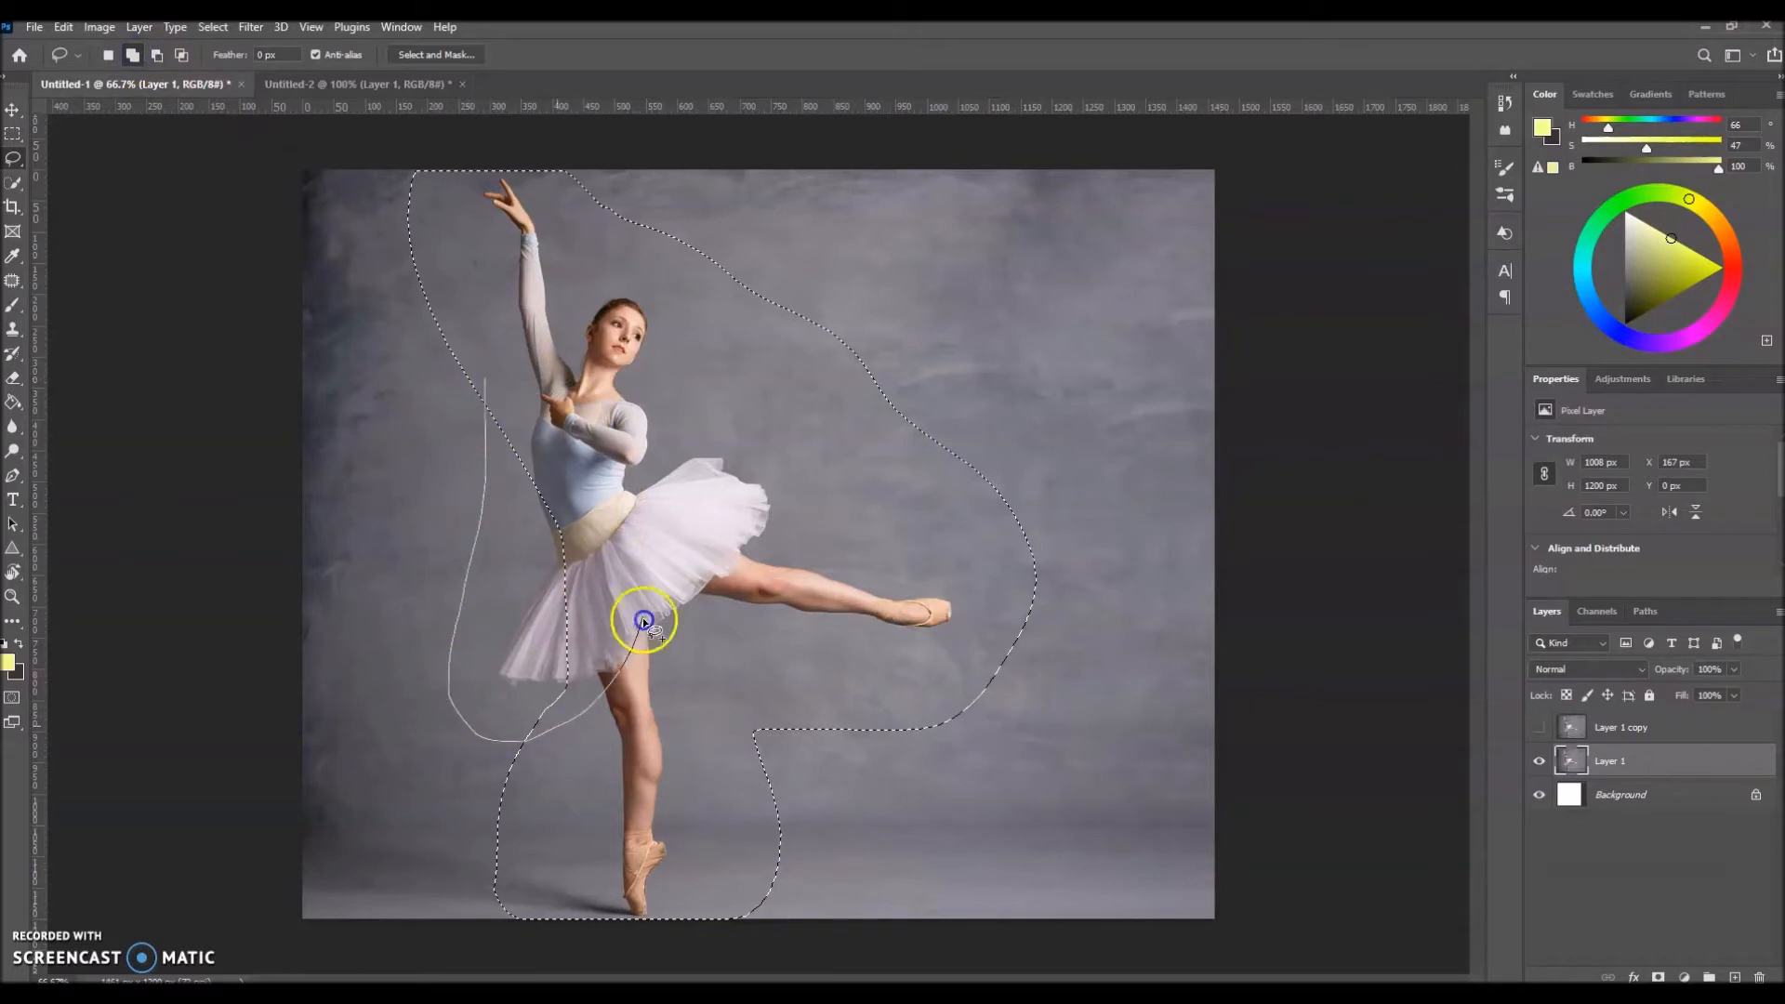
left_click_drag(488, 384, 485, 380)
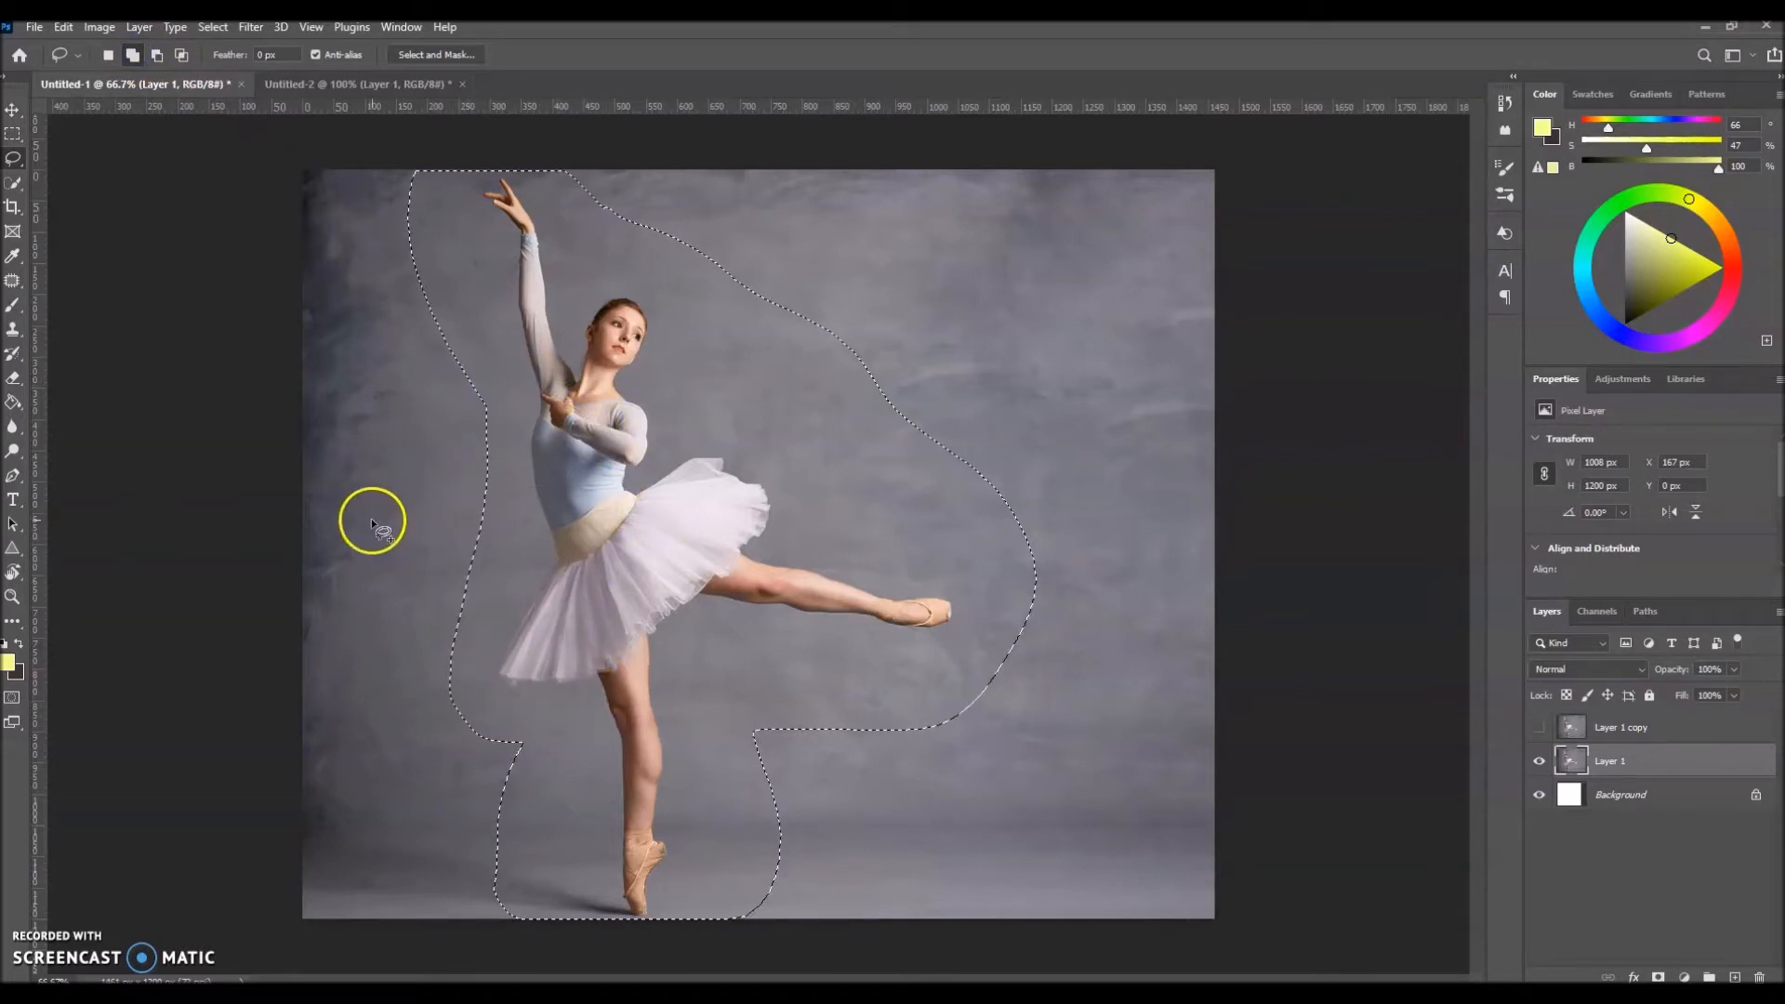
Step: Remove the ballerina from Layer 1 with a Content-Aware fill in Normal mode at 100% opacity, and deselect
right_click(714, 537)
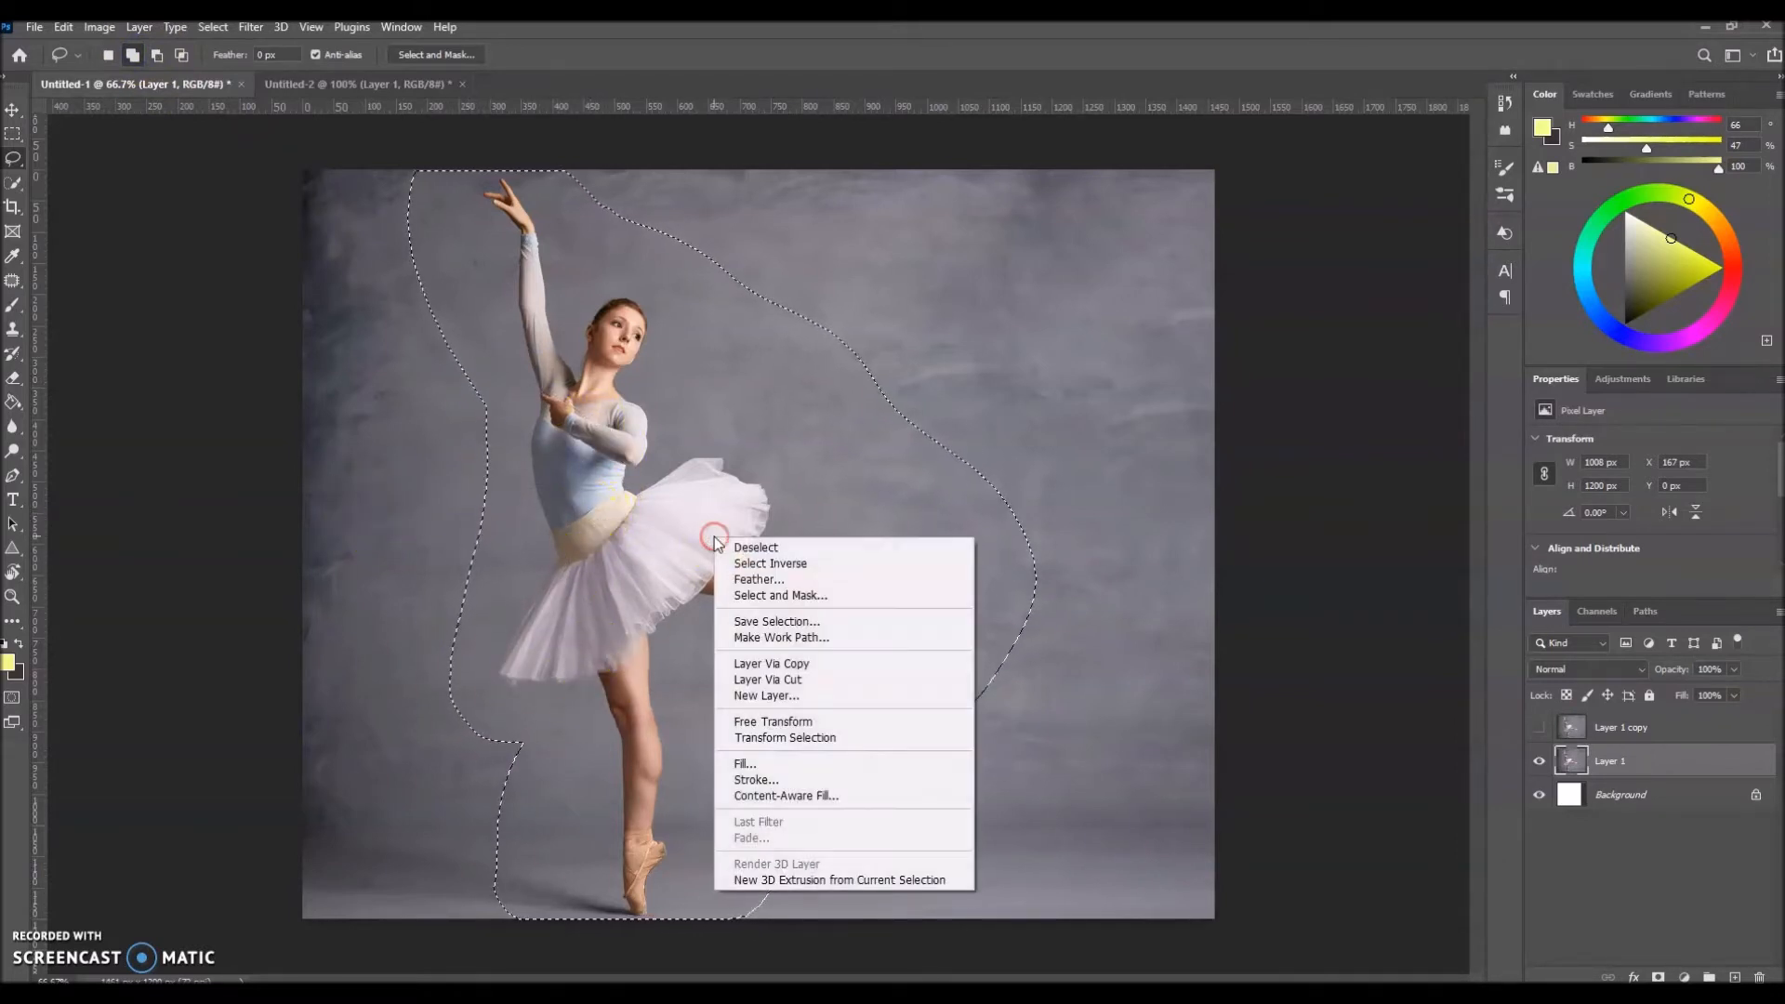
left_click(772, 763)
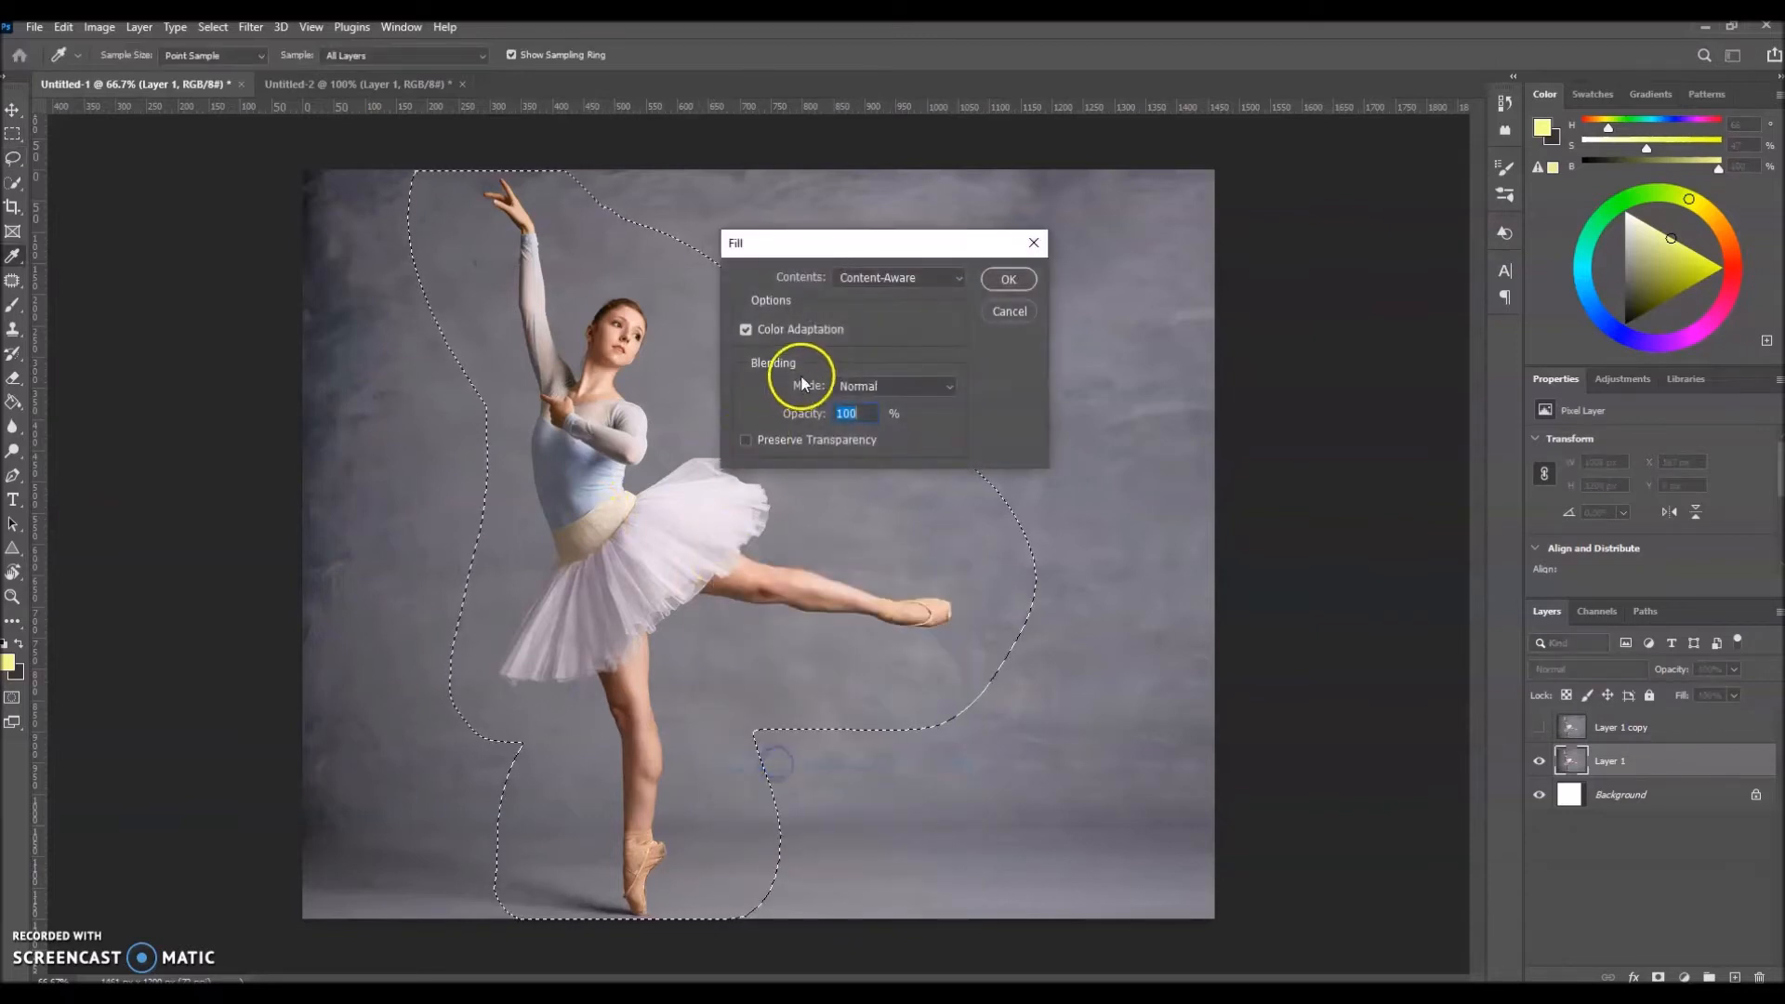
left_click(1004, 278)
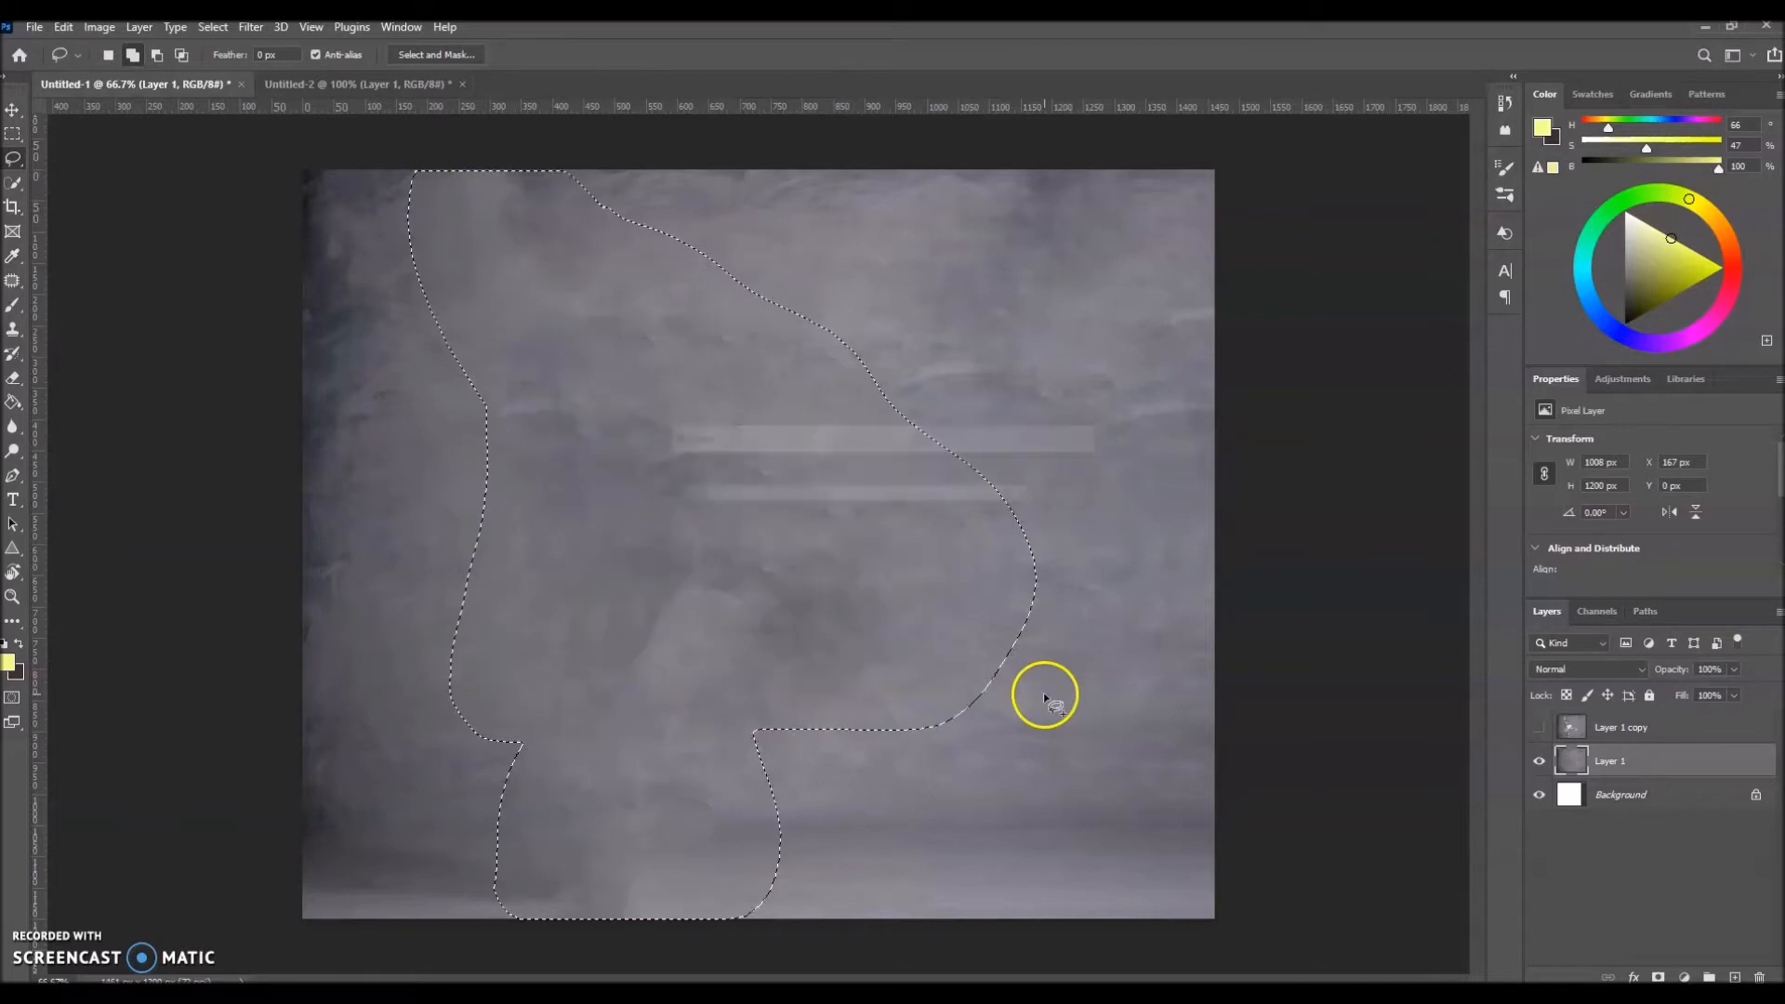
left_click(12, 134)
left_click(837, 260)
Step: In Untitled-2, draw a loose Lasso selection around the hiker and his trekking poles
left_click(348, 83)
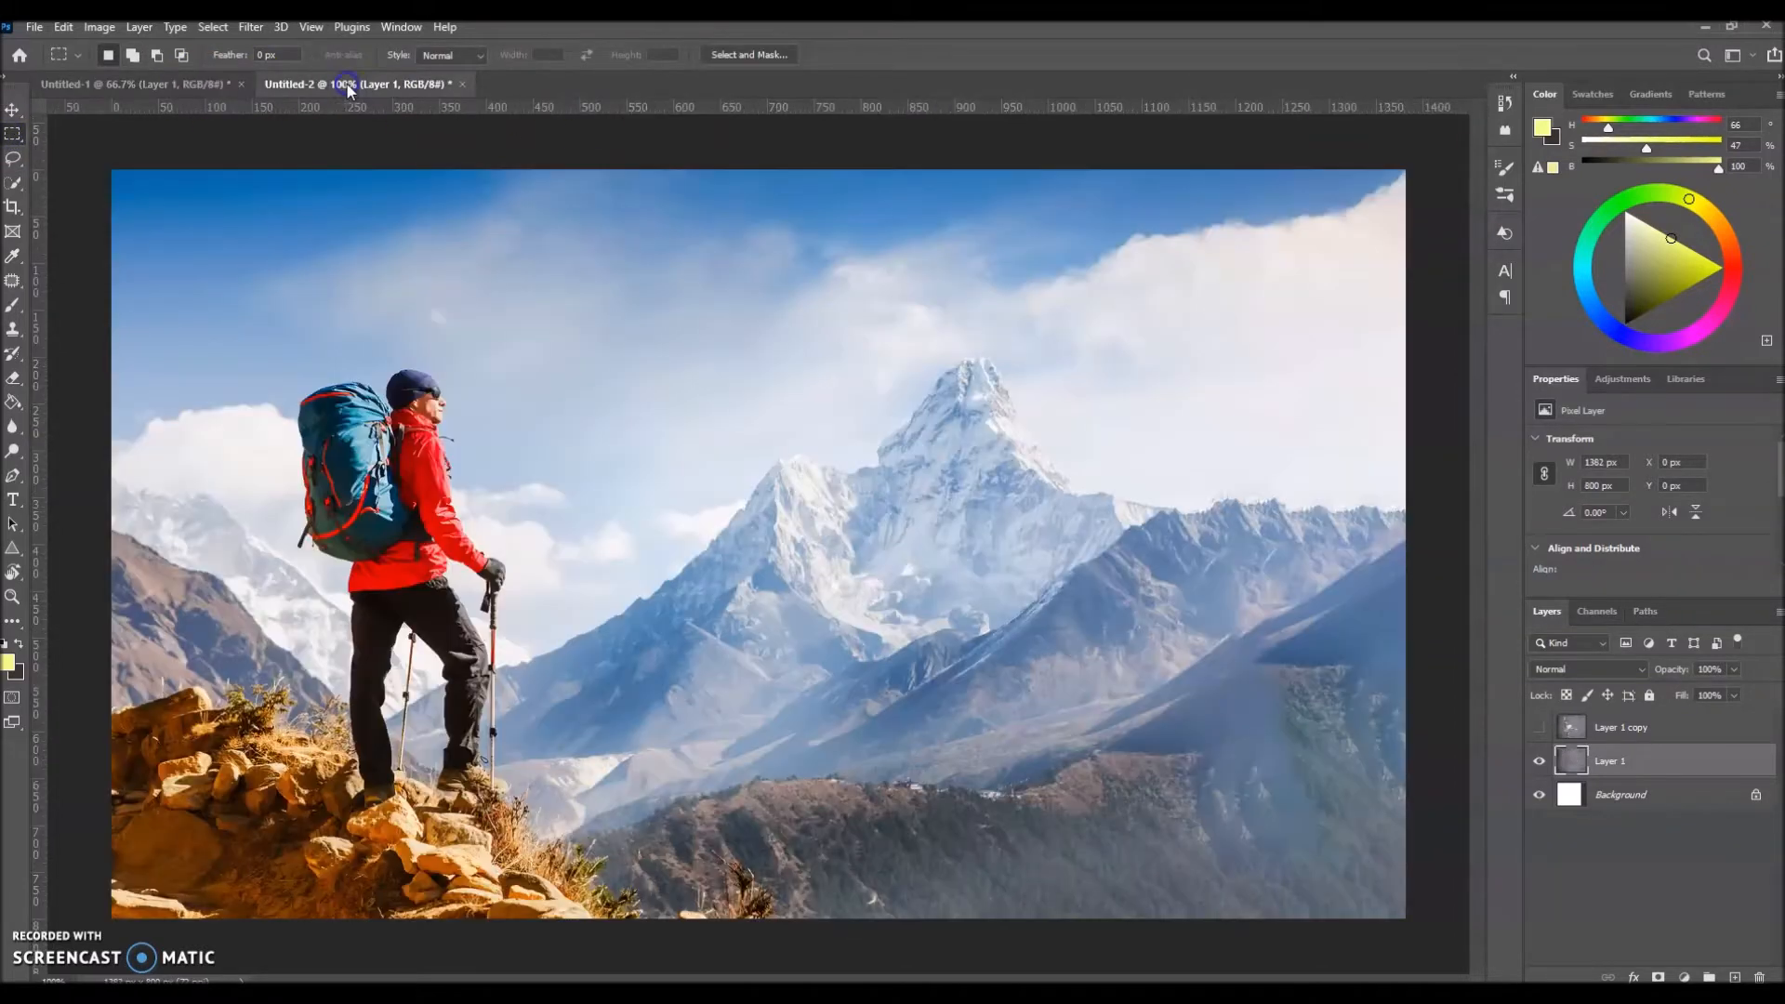
left_click(15, 160)
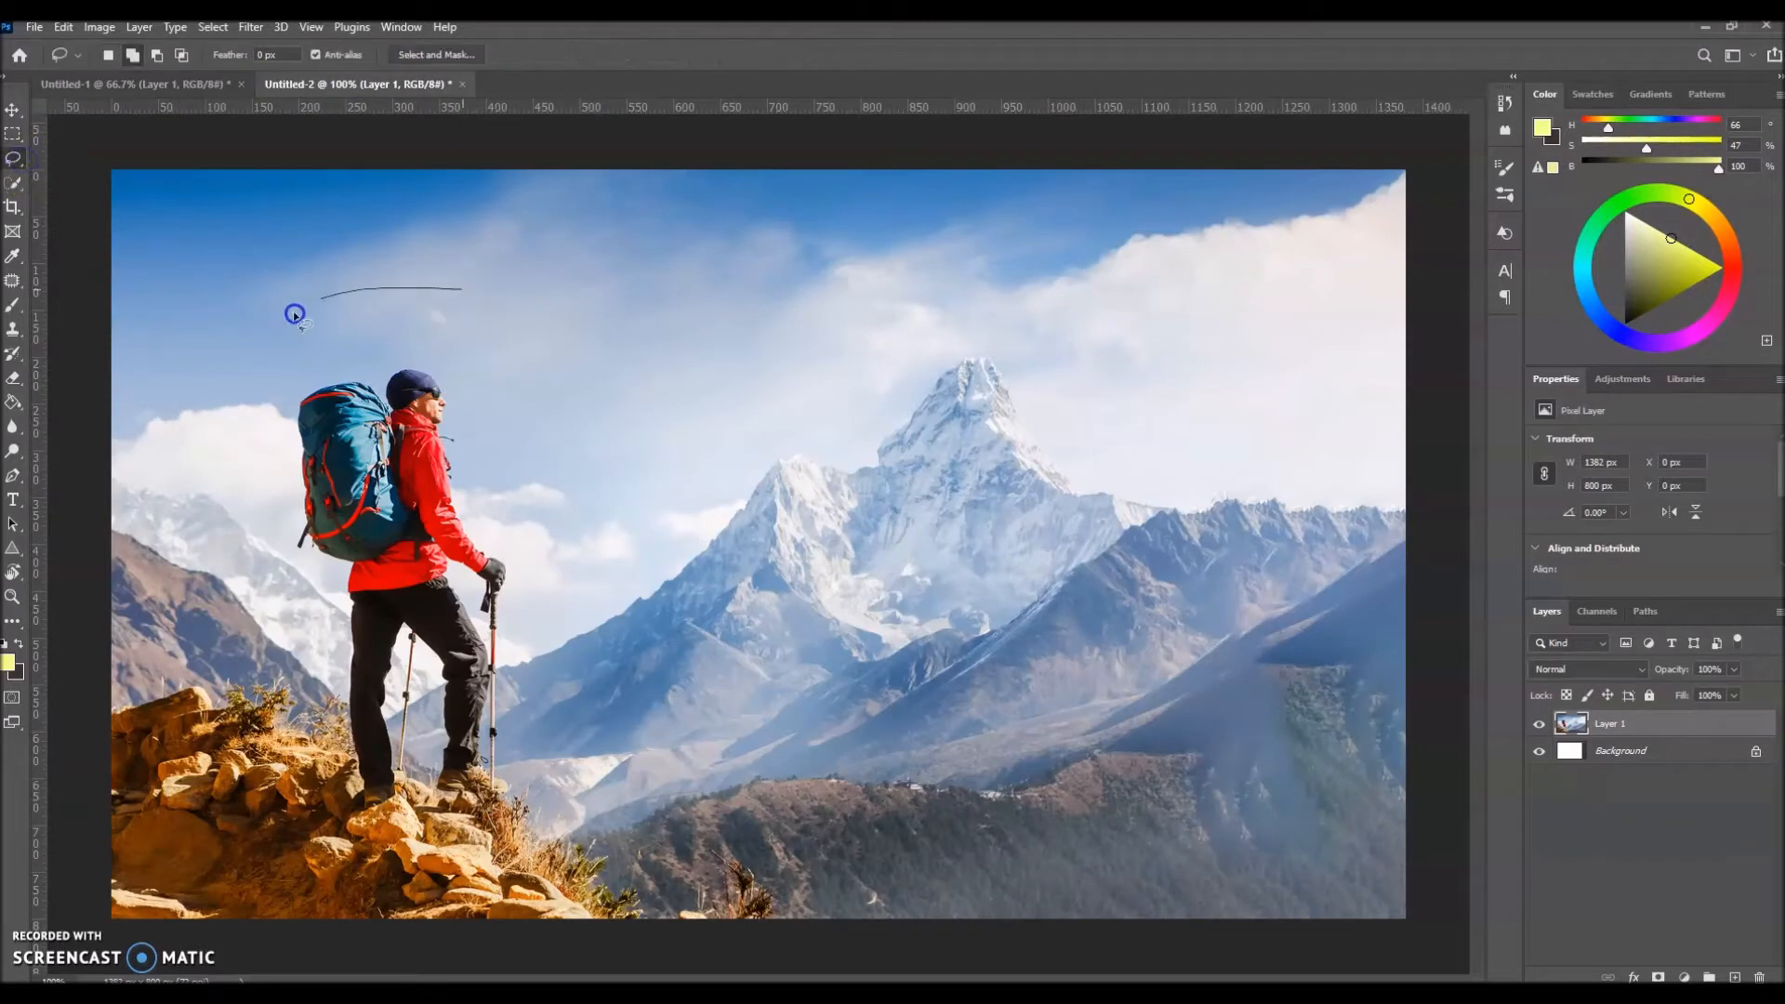
mouse_move(219, 746)
left_mouse_down()
mouse_move(314, 838)
mouse_move(433, 893)
left_mouse_up()
mouse_move(580, 641)
left_mouse_down()
mouse_move(549, 443)
mouse_move(472, 290)
left_mouse_up()
Step: Replace the selected hiker with a Content-Aware fill and clear the selection
right_click(421, 432)
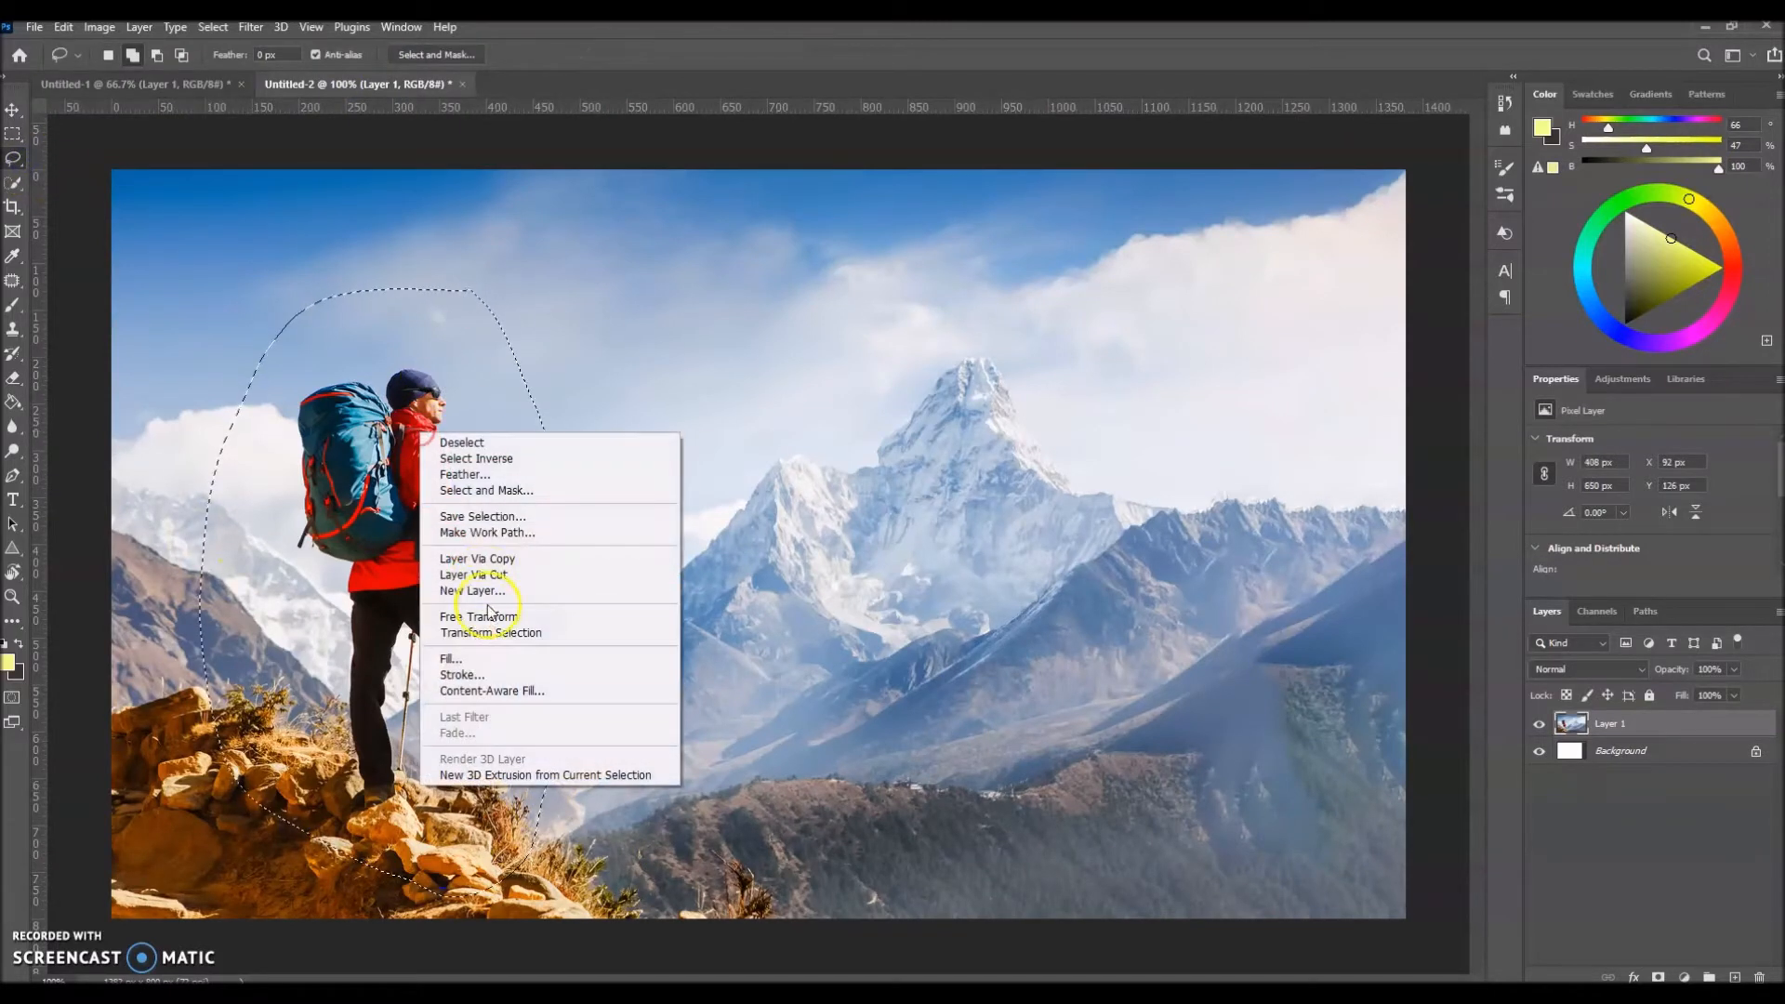
left_click(470, 658)
left_click(1010, 280)
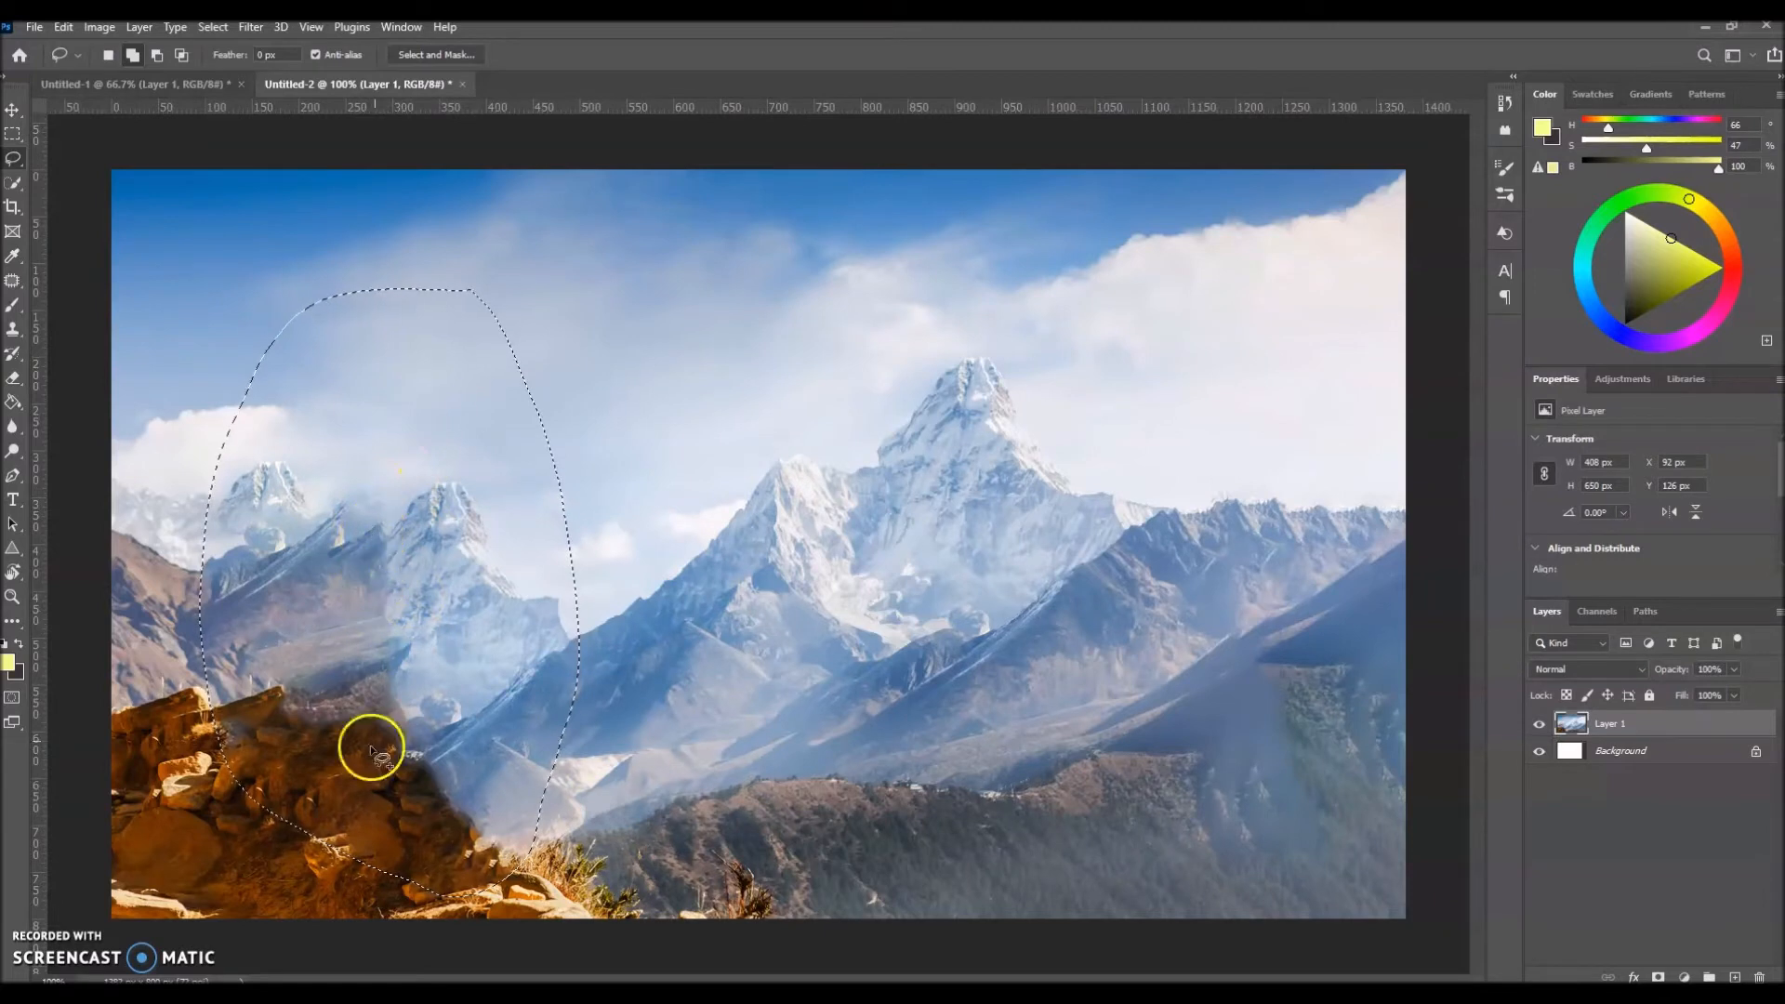
left_click(13, 136)
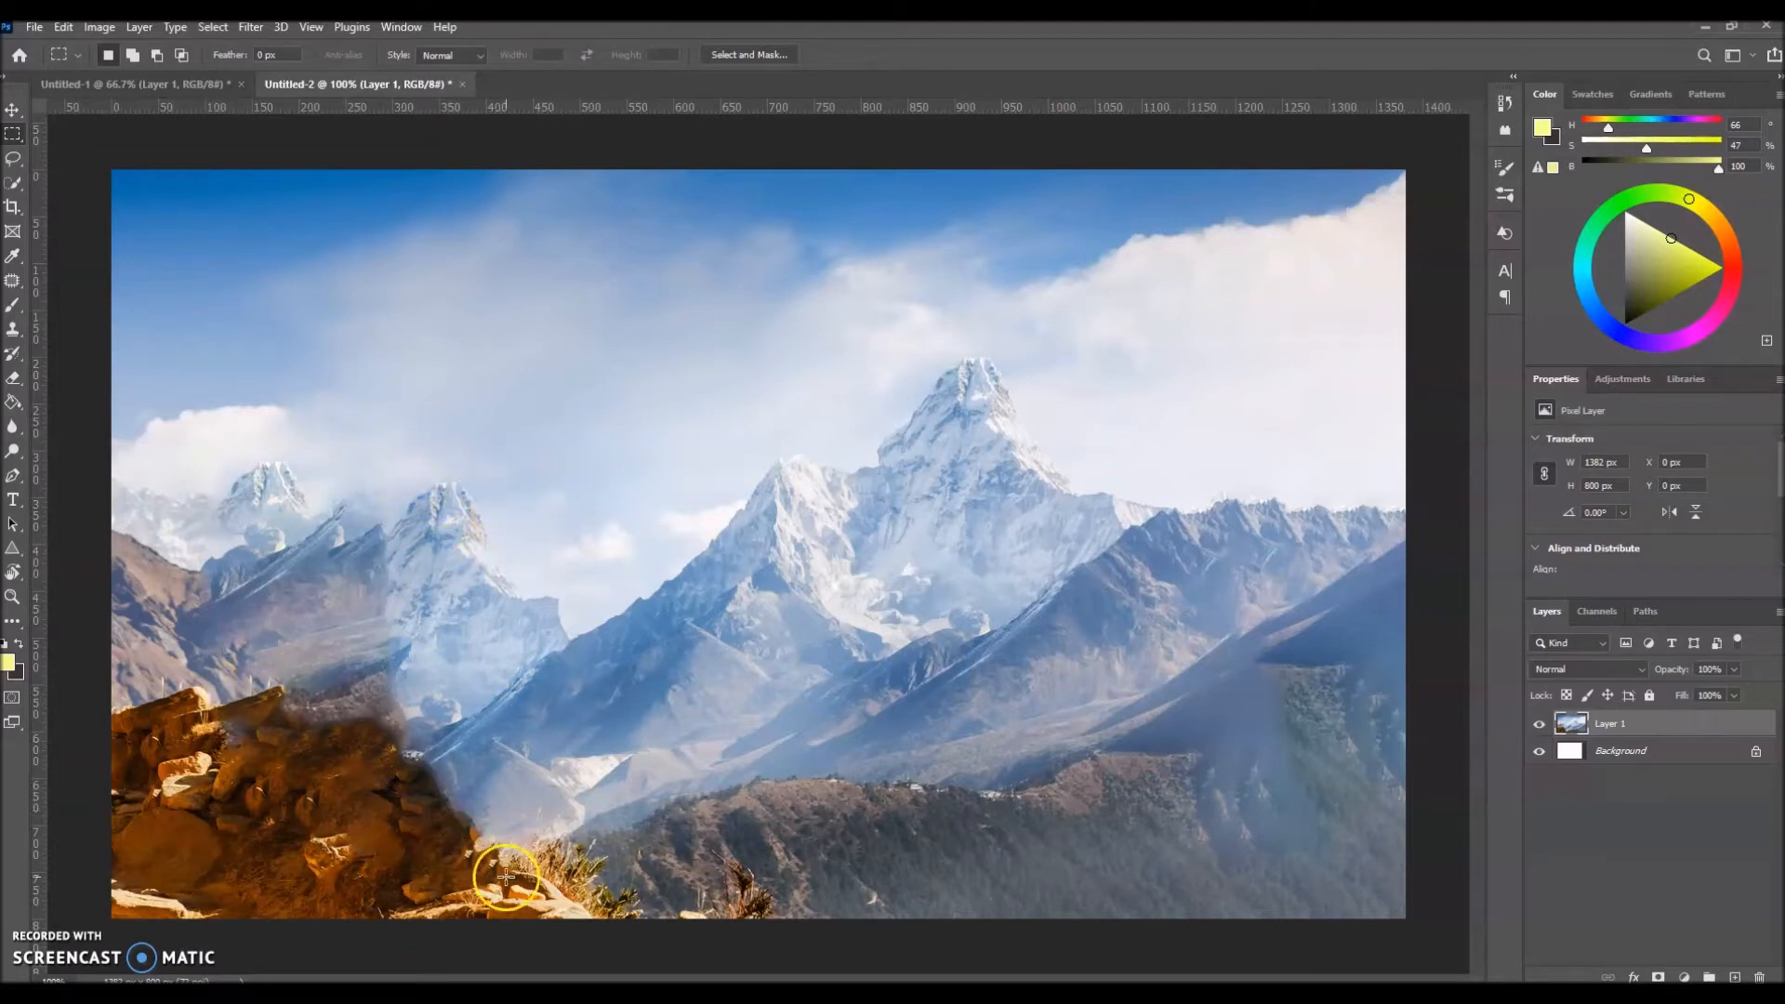
Step: In Untitled-1, rename Layer 1 to "background" and delete the white Background layer
left_click(176, 85)
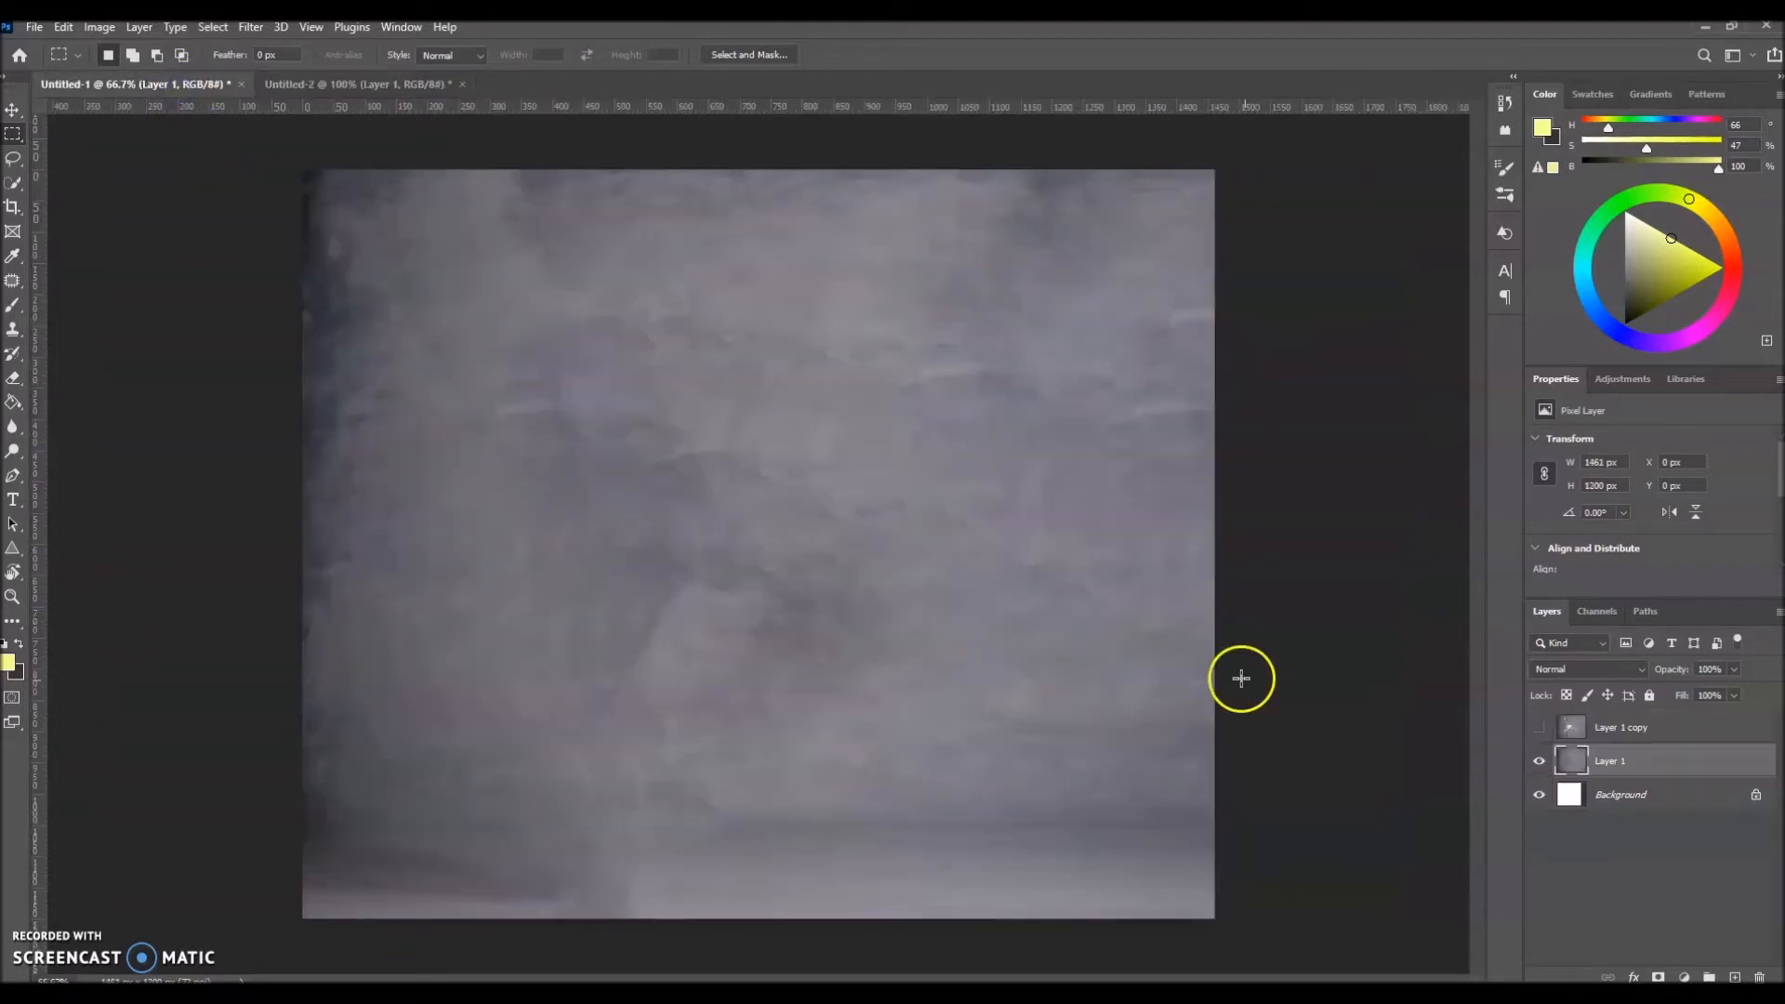
double_click(1613, 763)
key("Return")
left_click_drag(1693, 797, 1758, 977)
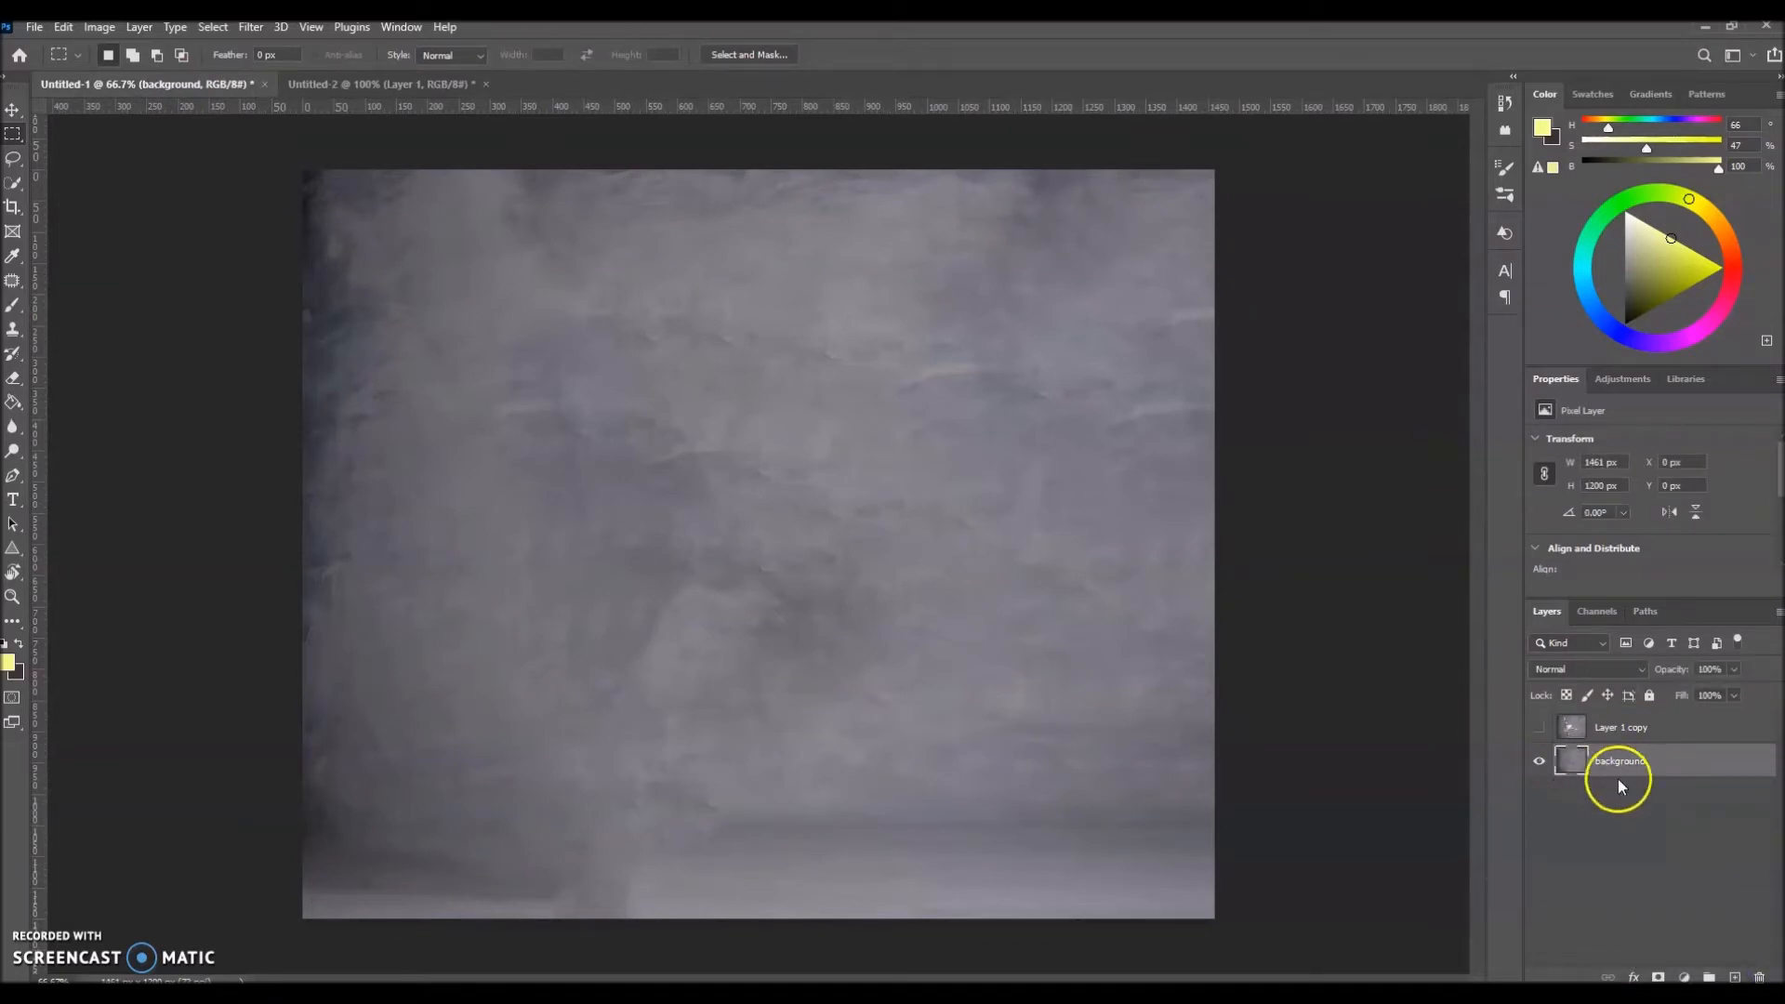
Step: Show Layer 1 copy and select the ballerina on it with Select Subject
left_click(1578, 735)
left_click(1541, 727)
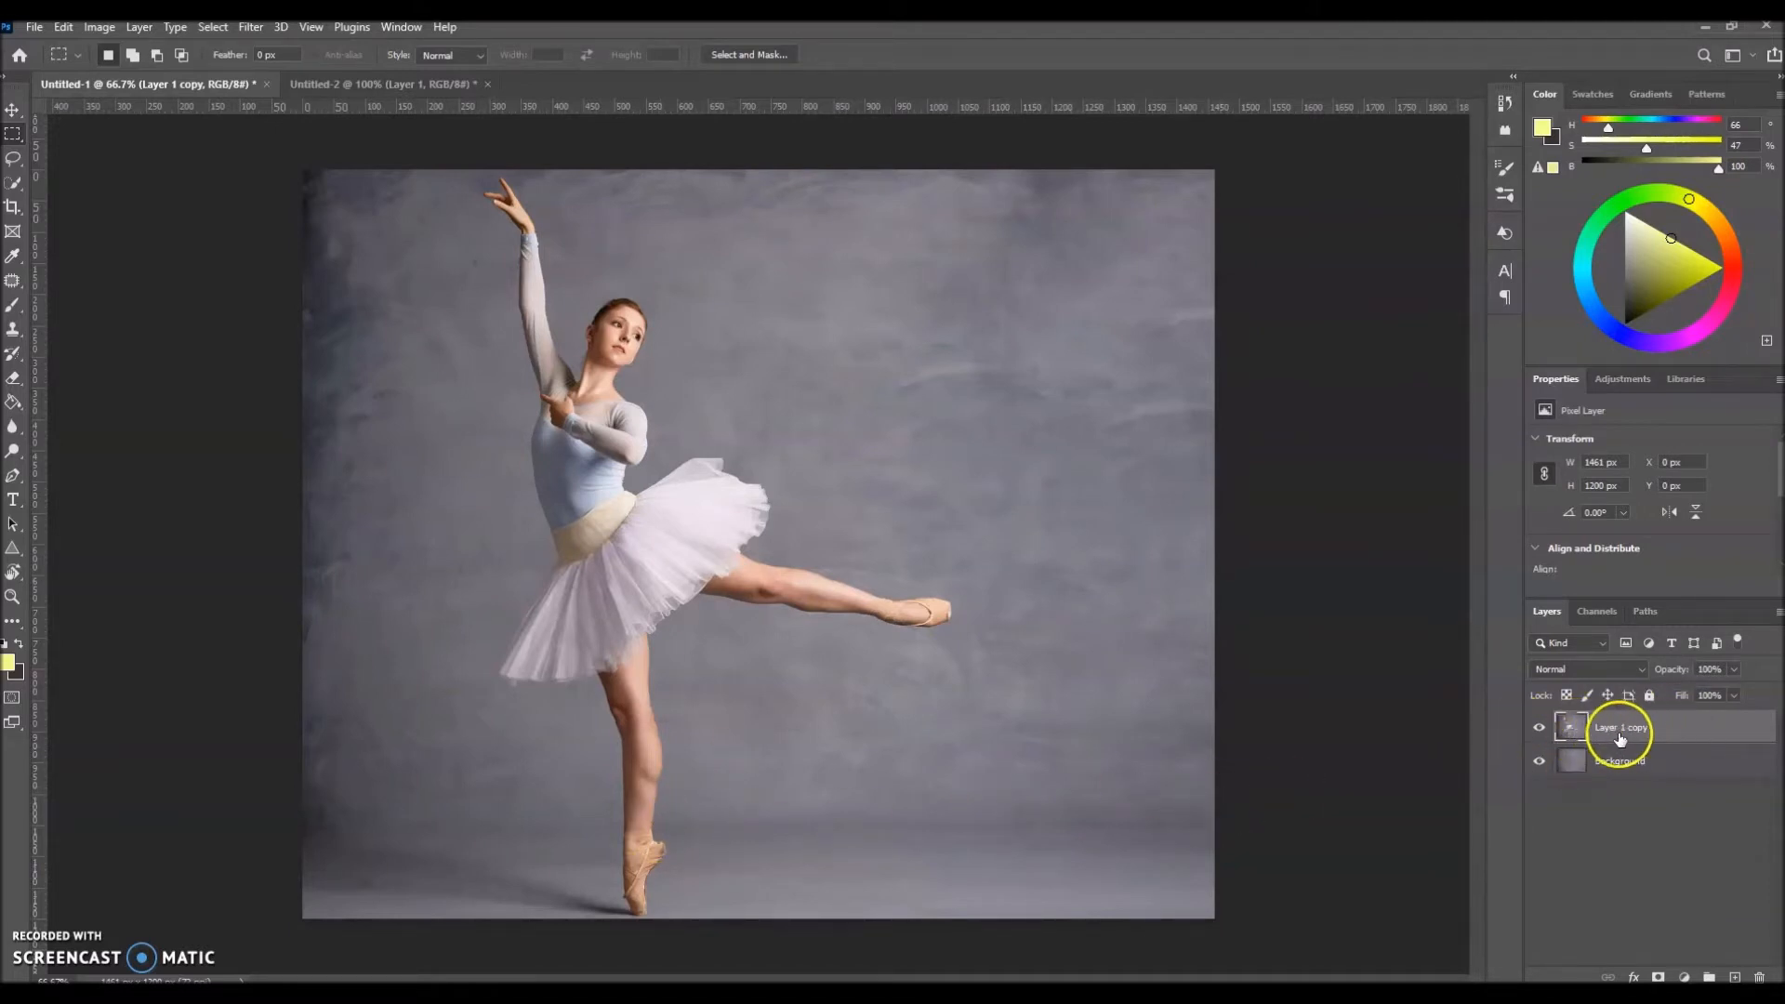
left_click(212, 29)
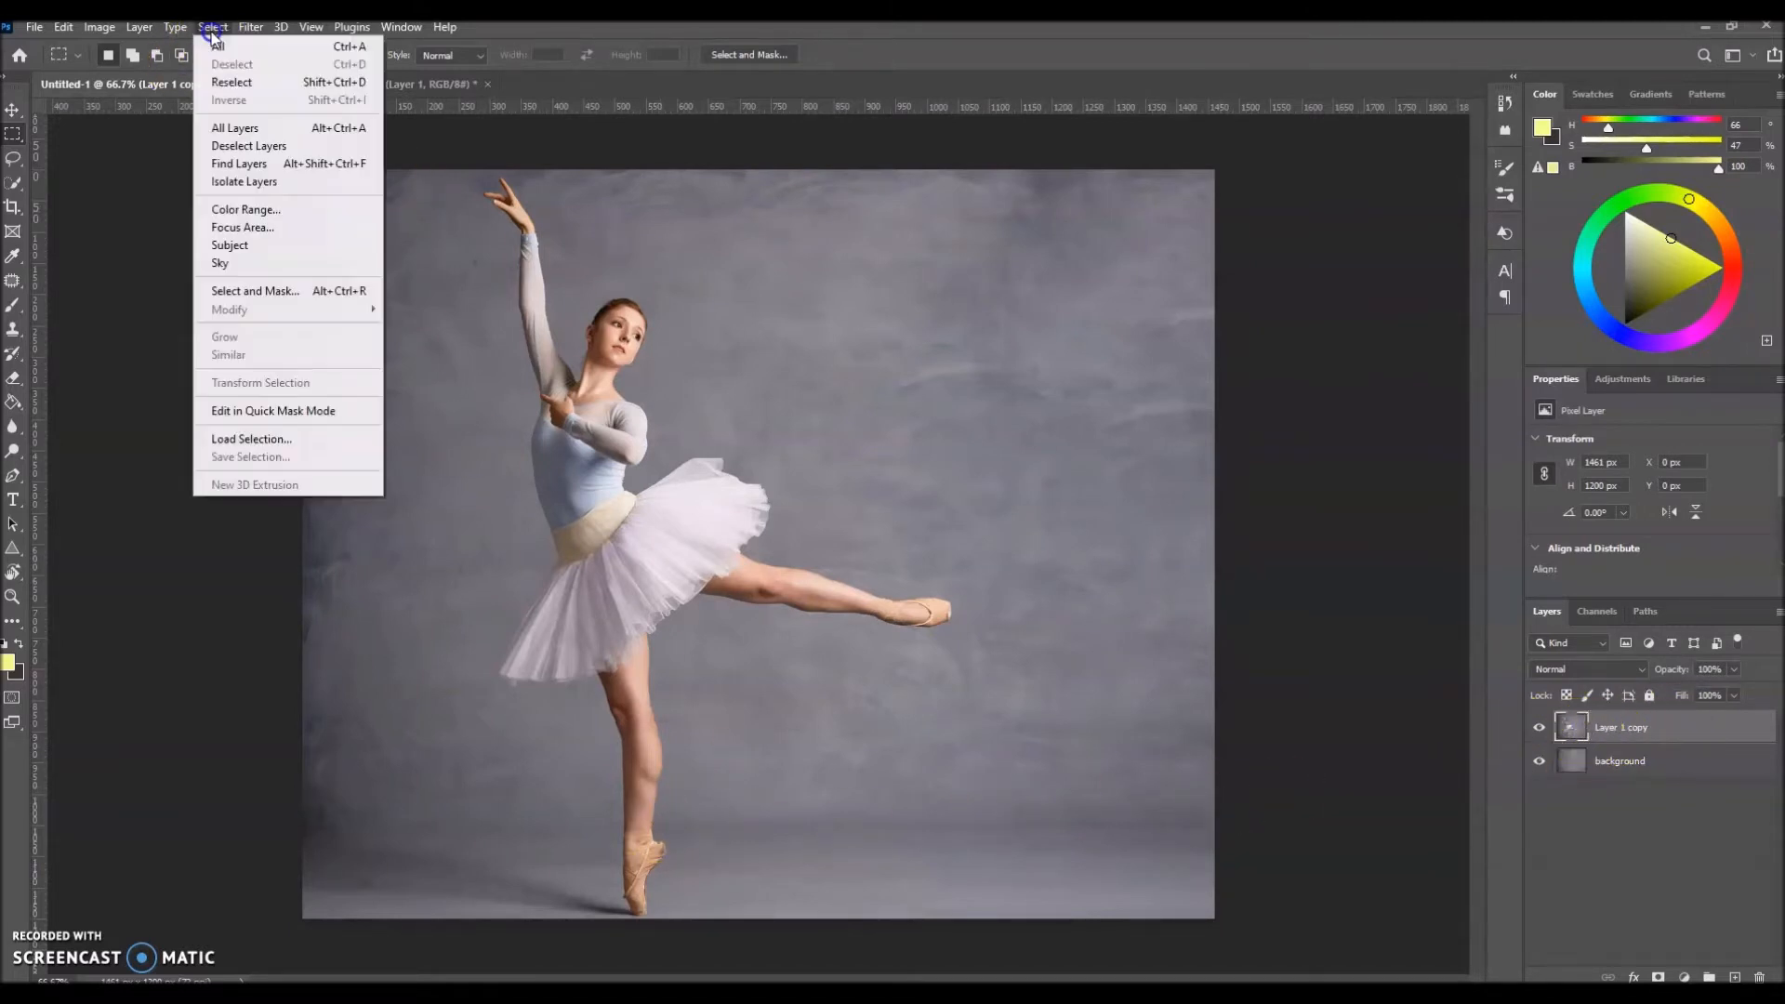
left_click(229, 246)
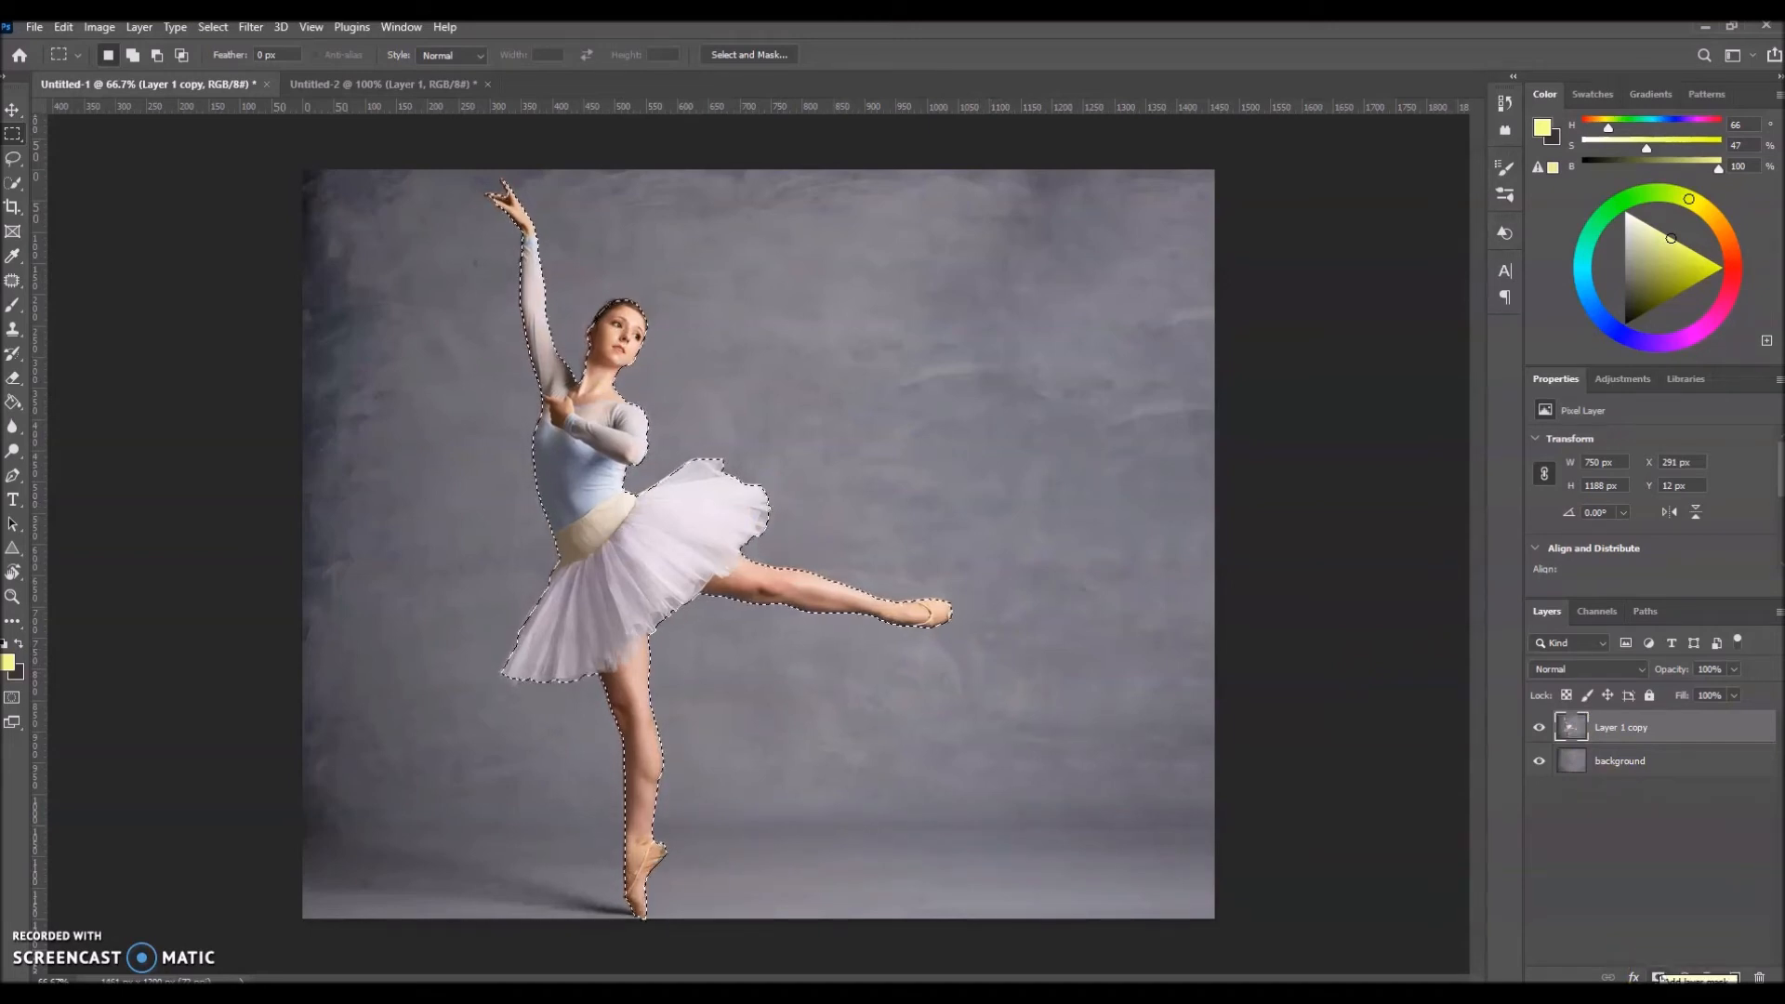
Step: Add a layer mask to Layer 1 copy from the ballerina selection and hide the background layer
left_click(1659, 978)
left_click(1538, 762)
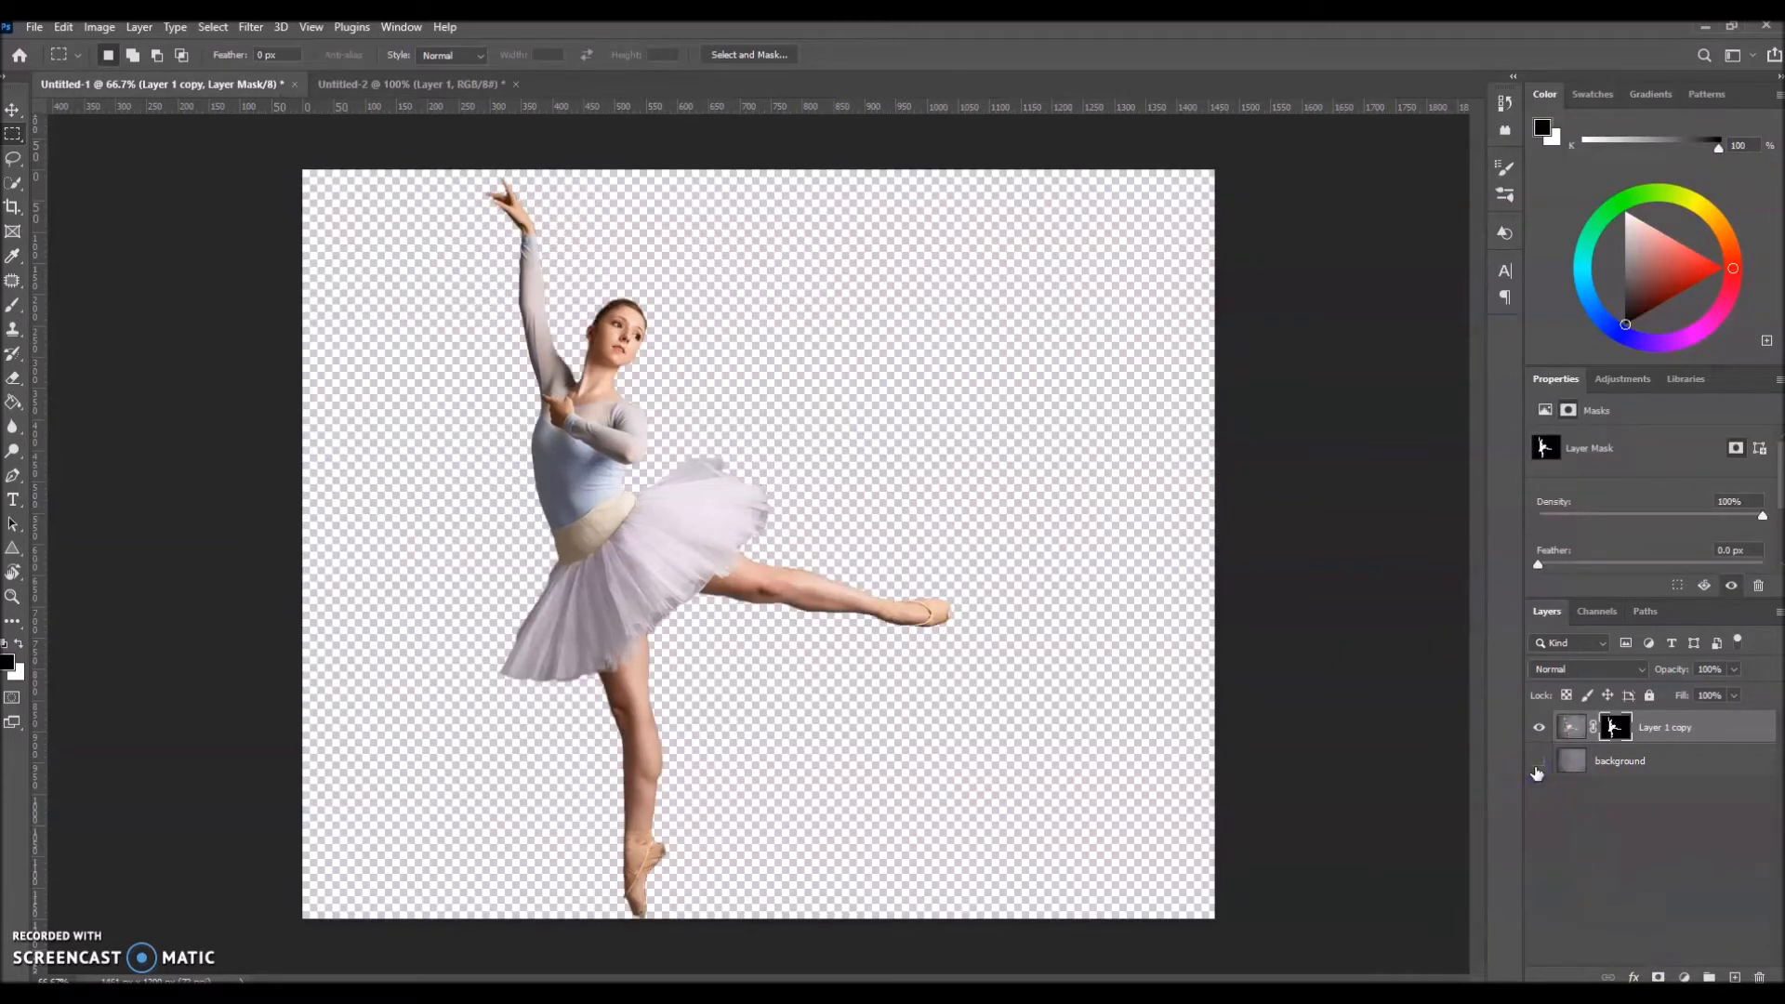
Step: Show the background layer and rename Layer 1 copy to "subject"
left_click(1571, 733)
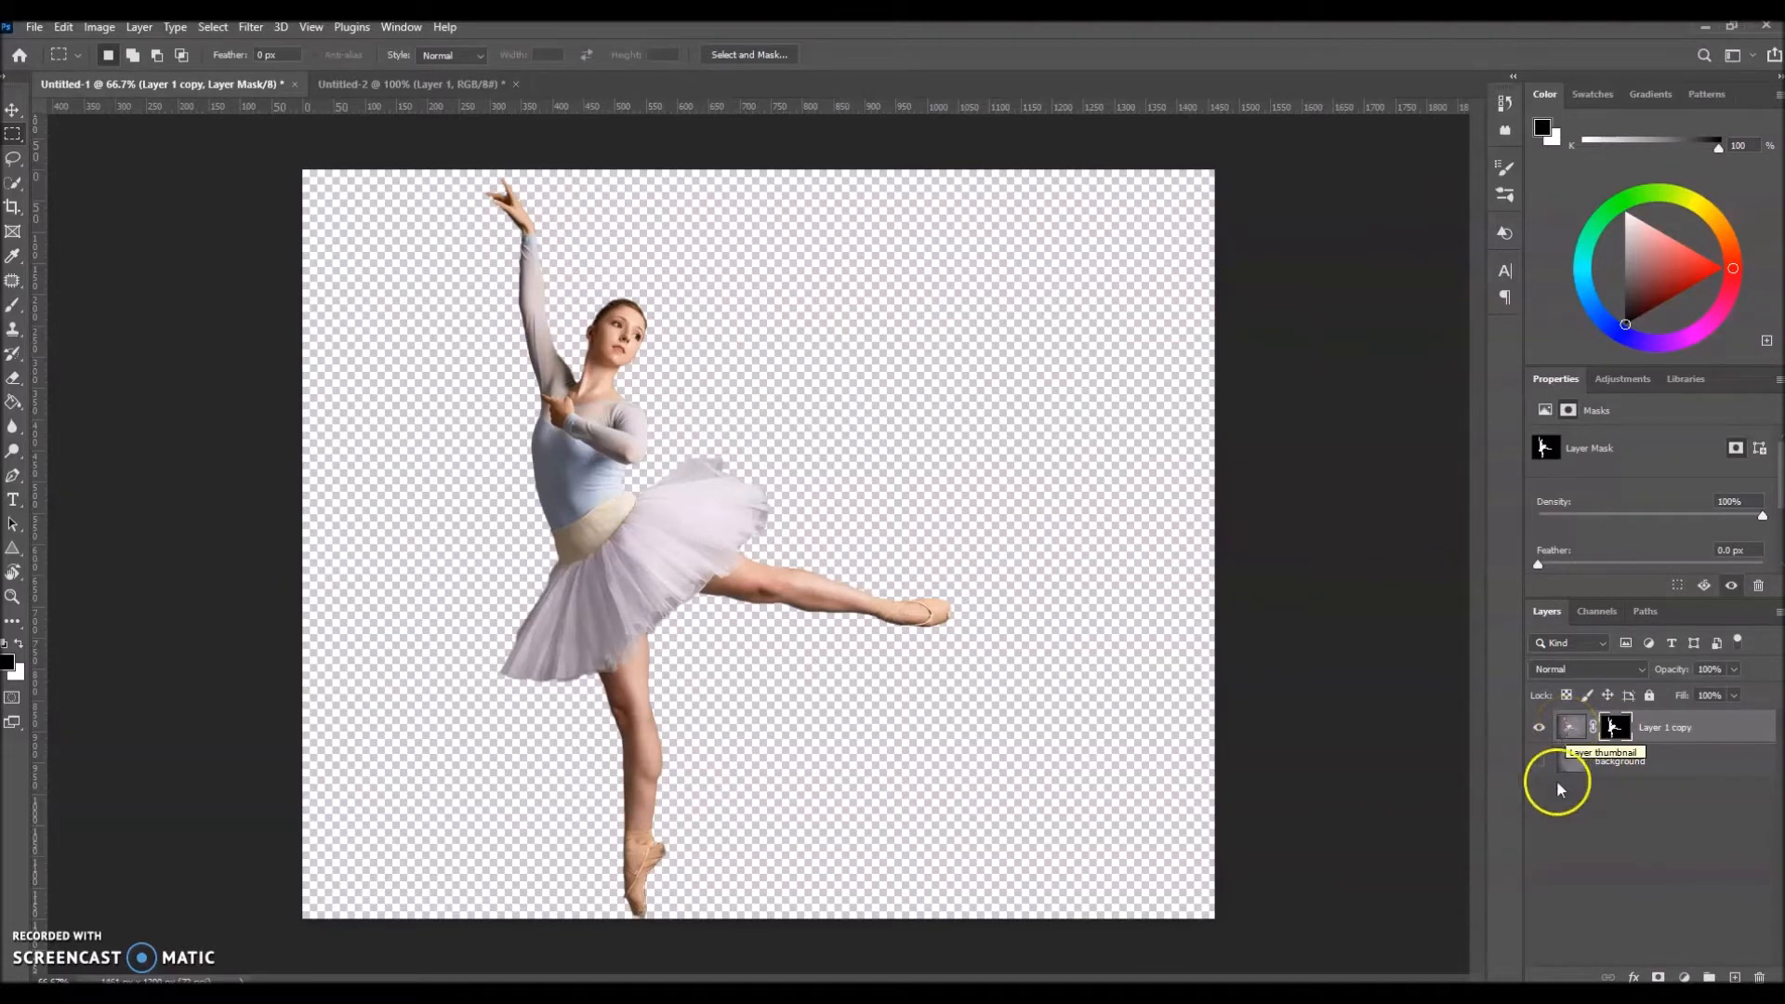
left_click(1538, 760)
double_click(1664, 727)
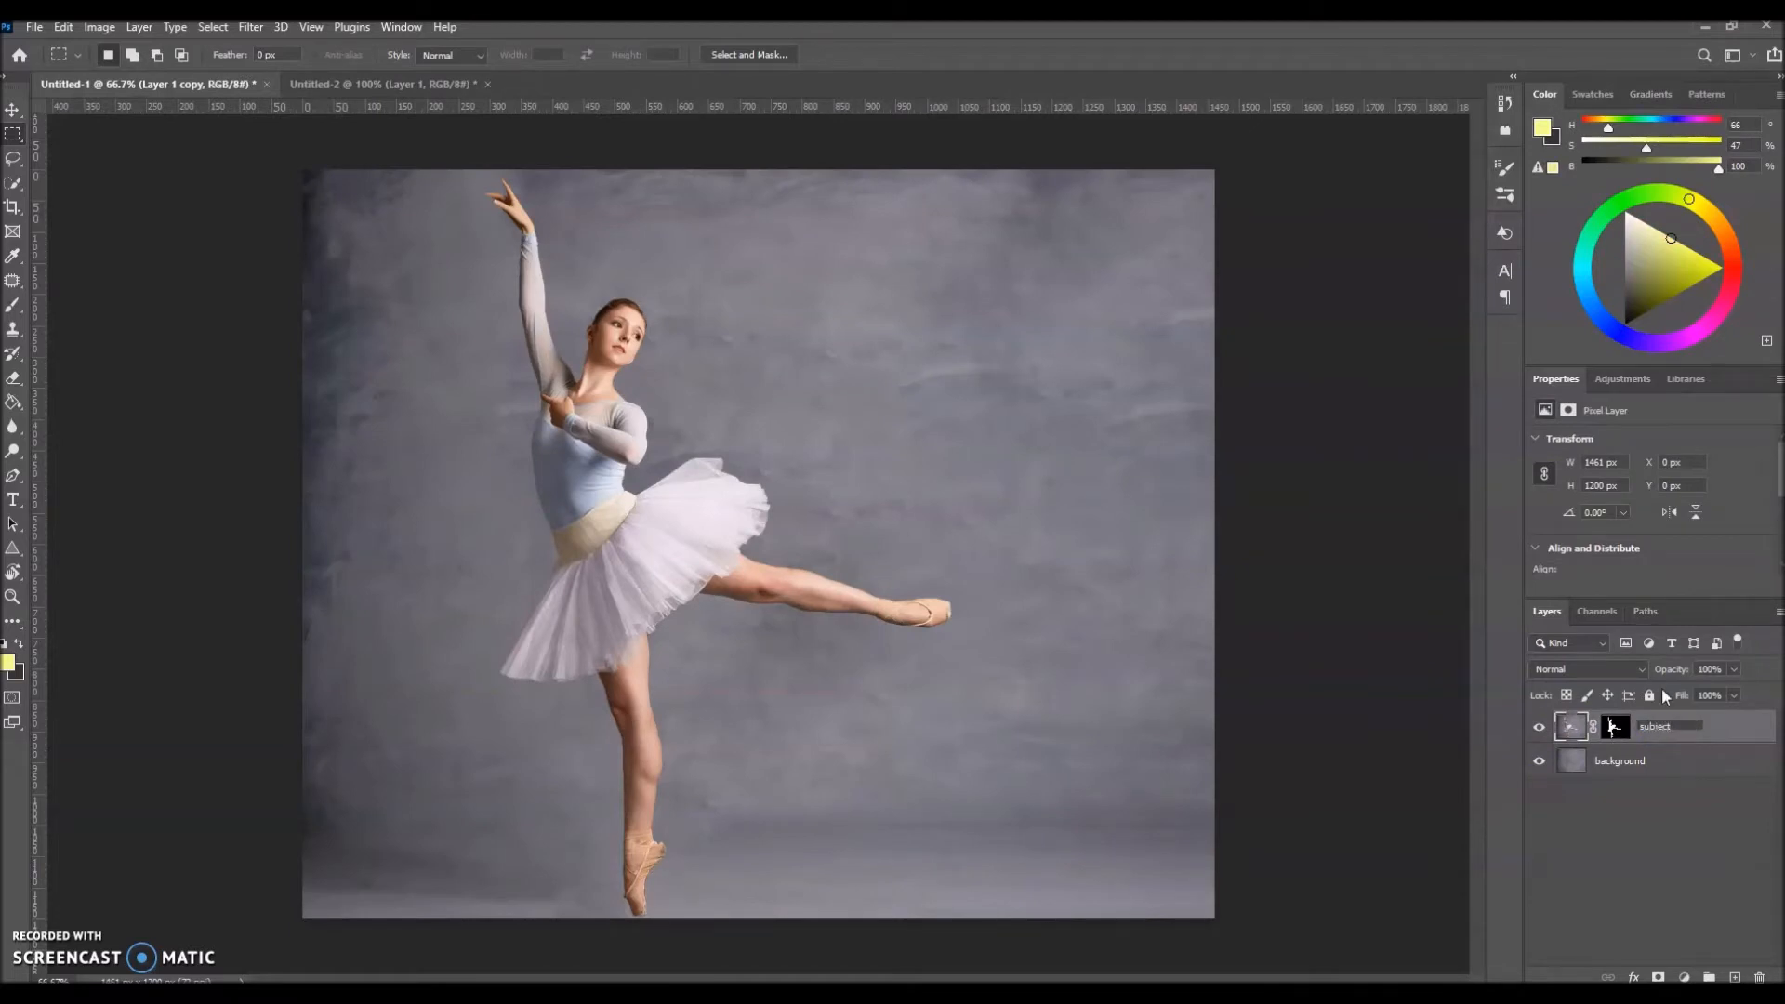
type("subject")
key("Return")
Step: Duplicate the subject layer and name the copy "dispersion"
left_click(1655, 740)
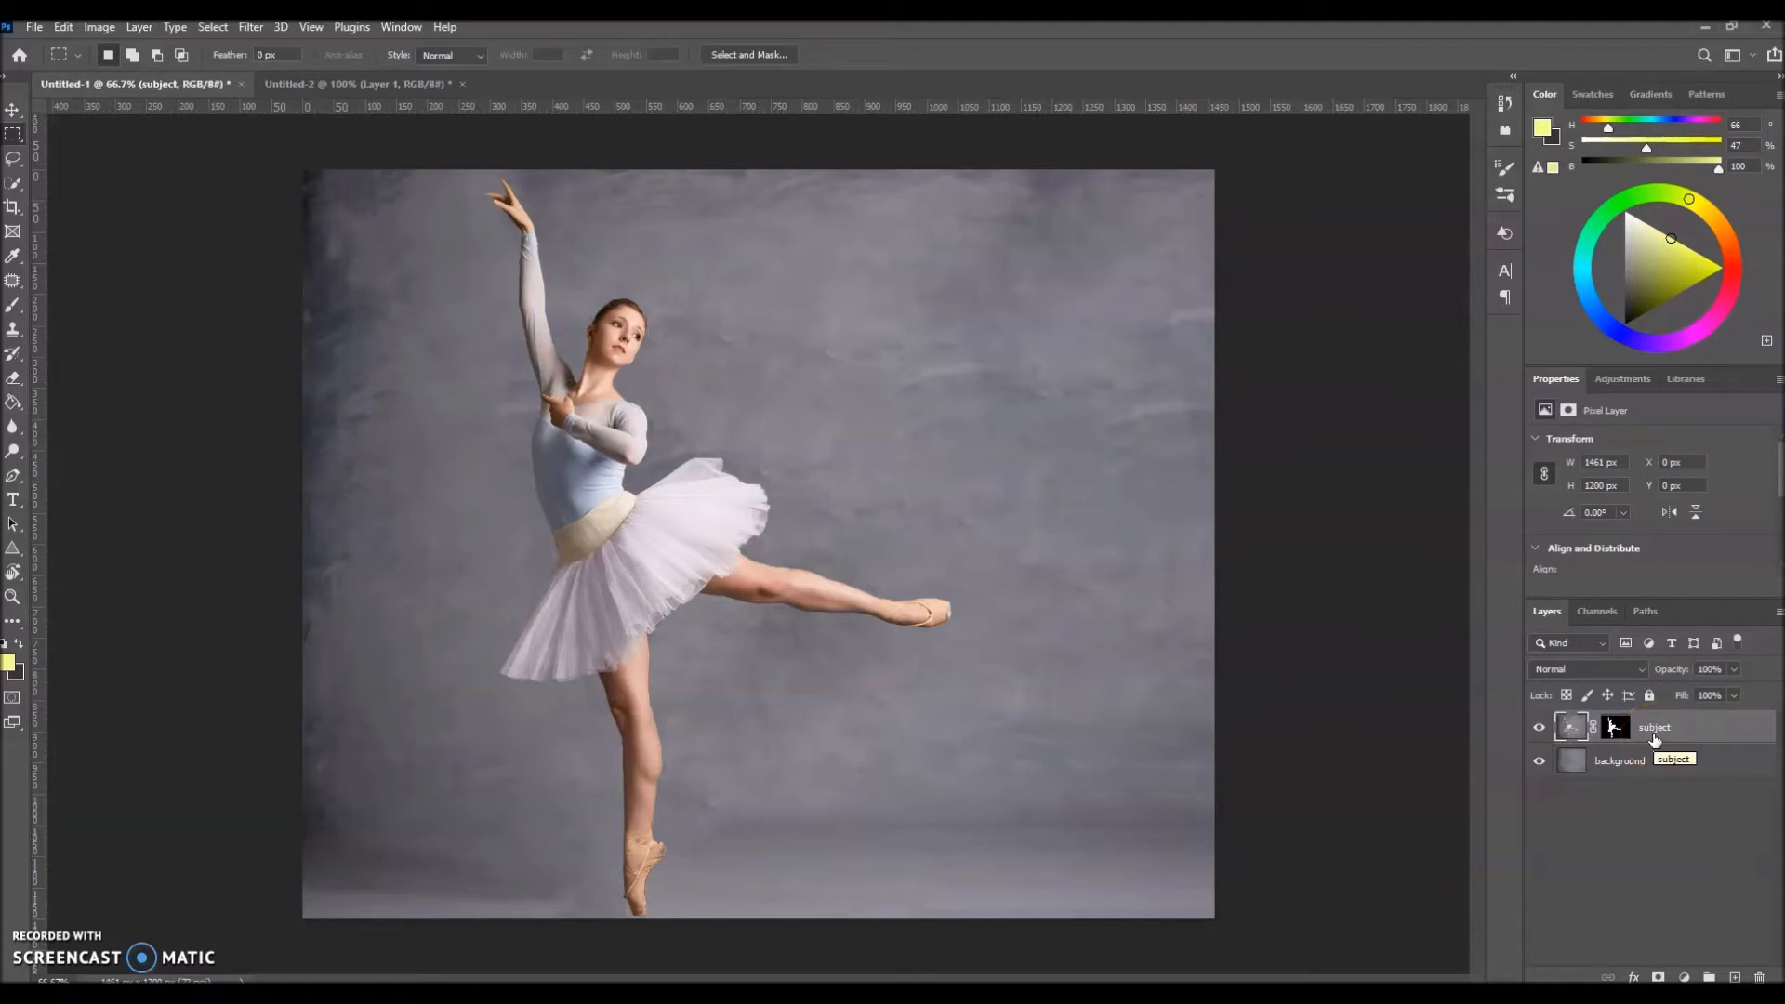
key("ctrl+j")
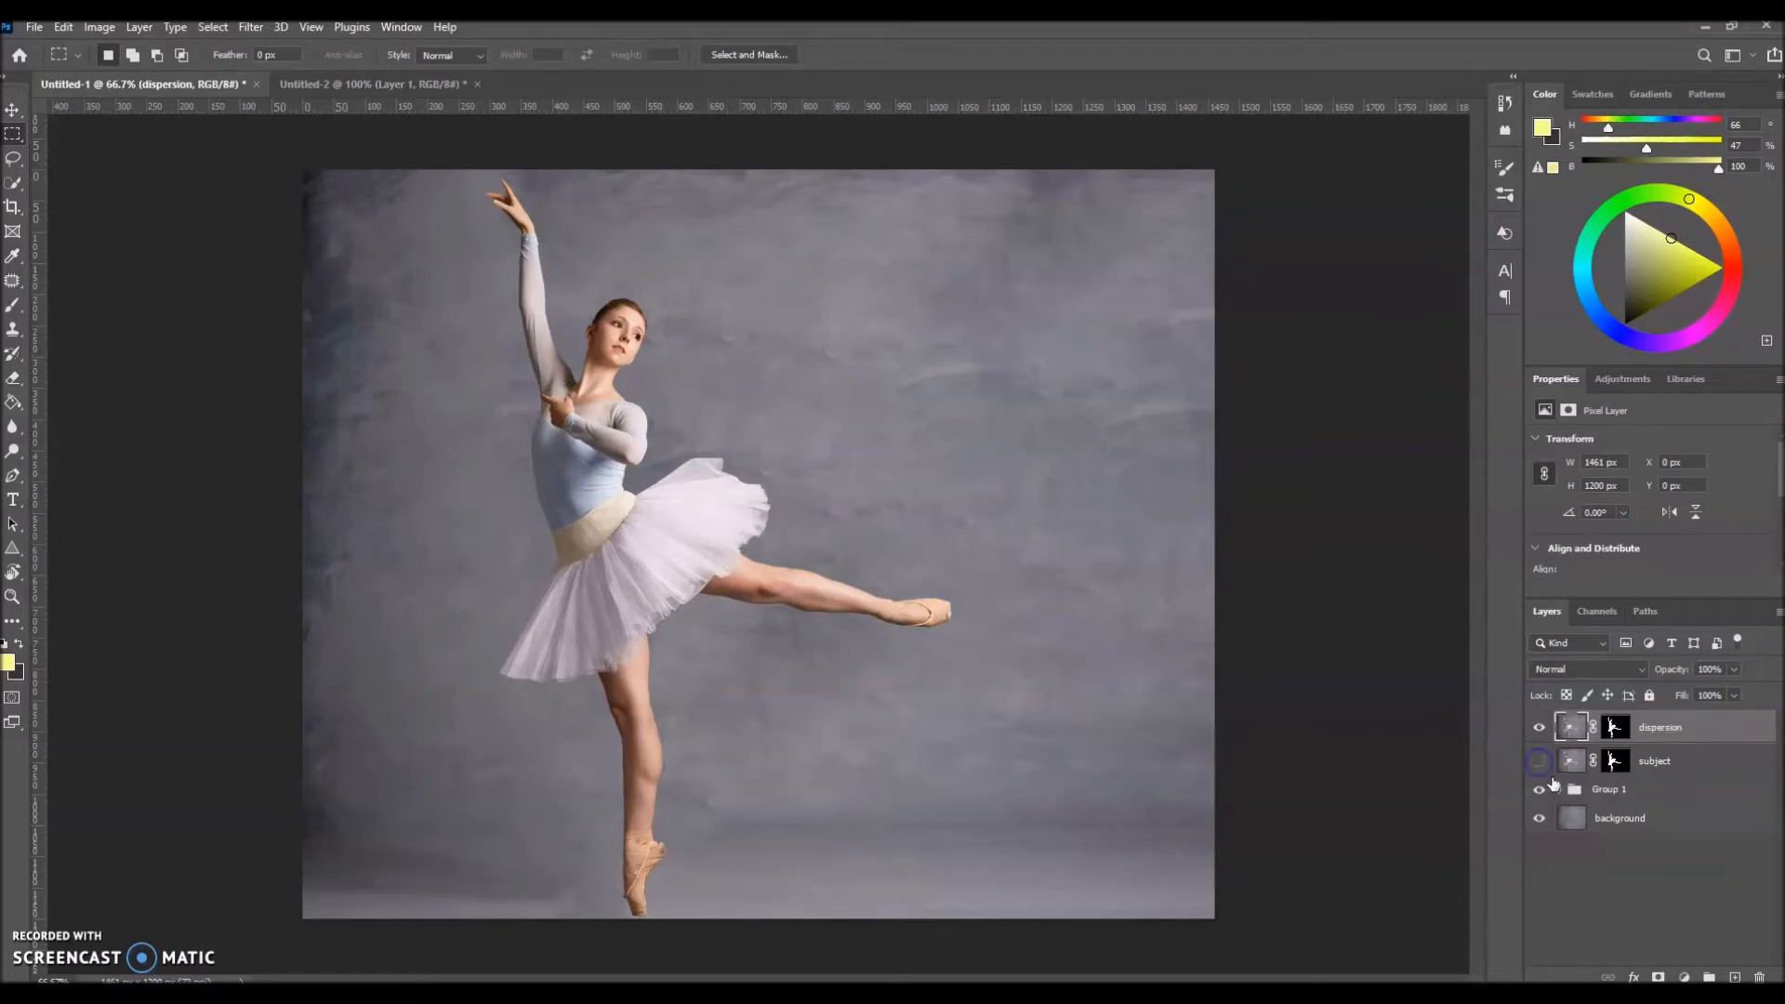
left_click(1674, 734)
Step: Apply the dispersion layer's mask to its pixels and hide the background layer
left_click(1615, 729)
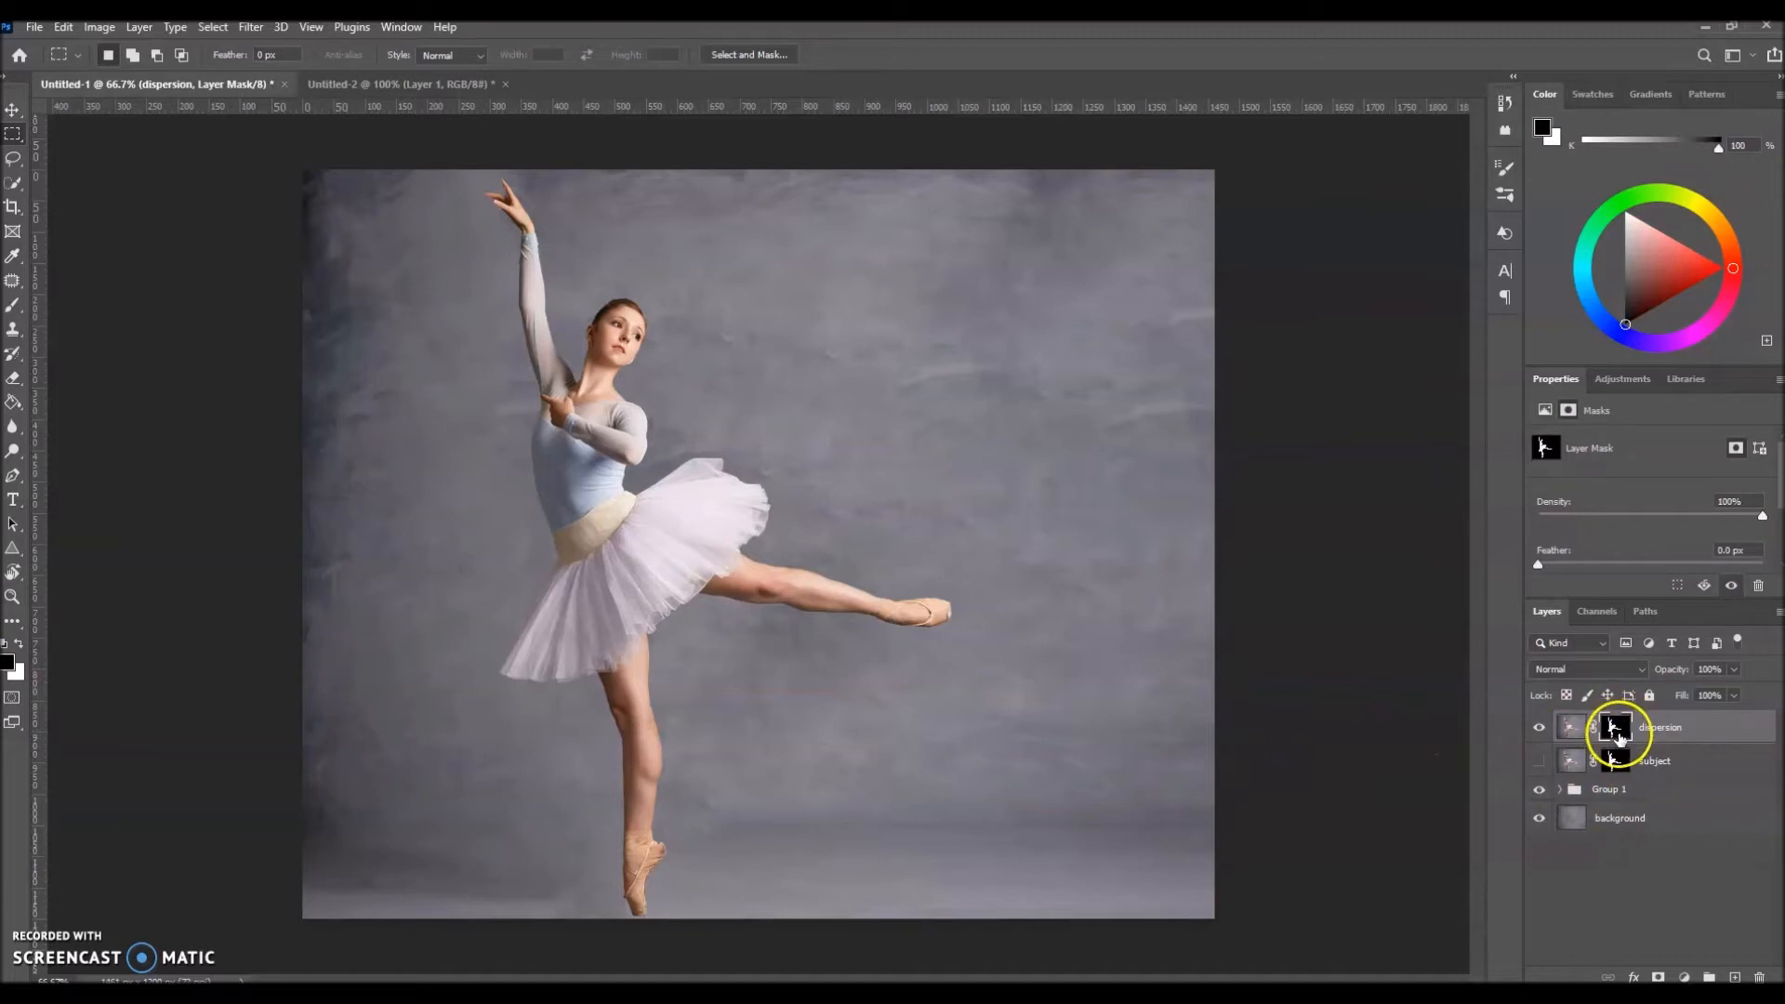
right_click(1614, 727)
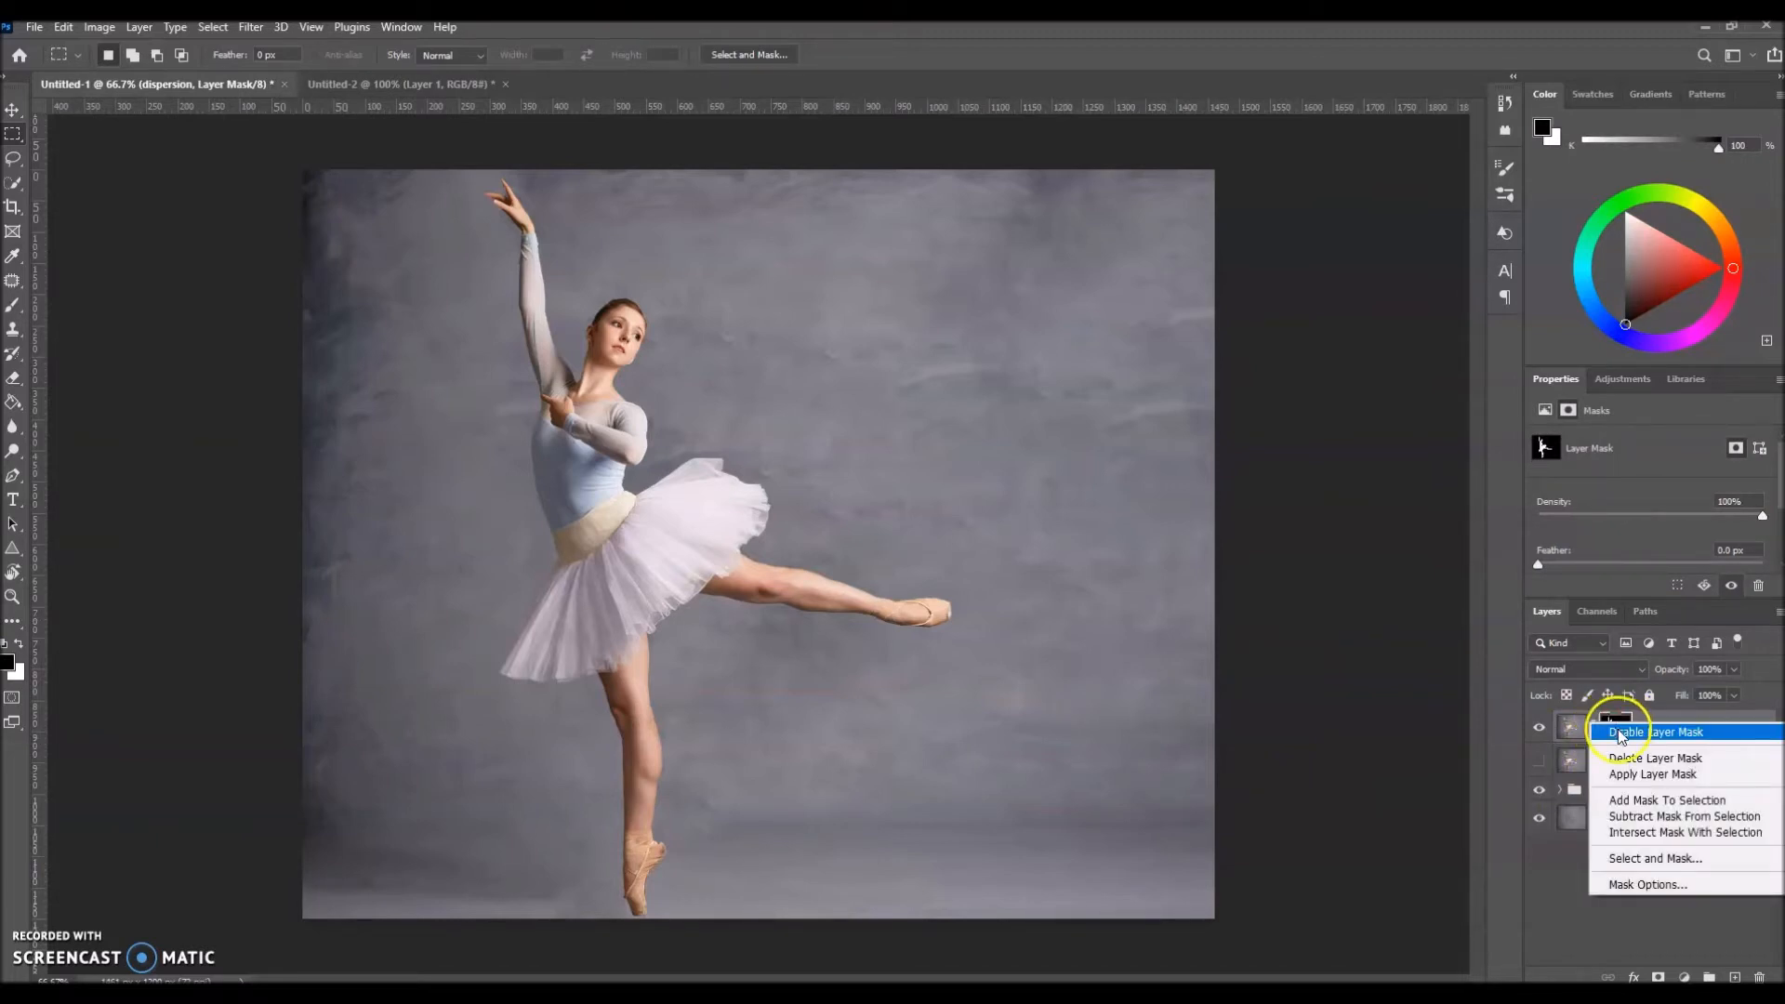
left_click(1646, 779)
left_click(1644, 779)
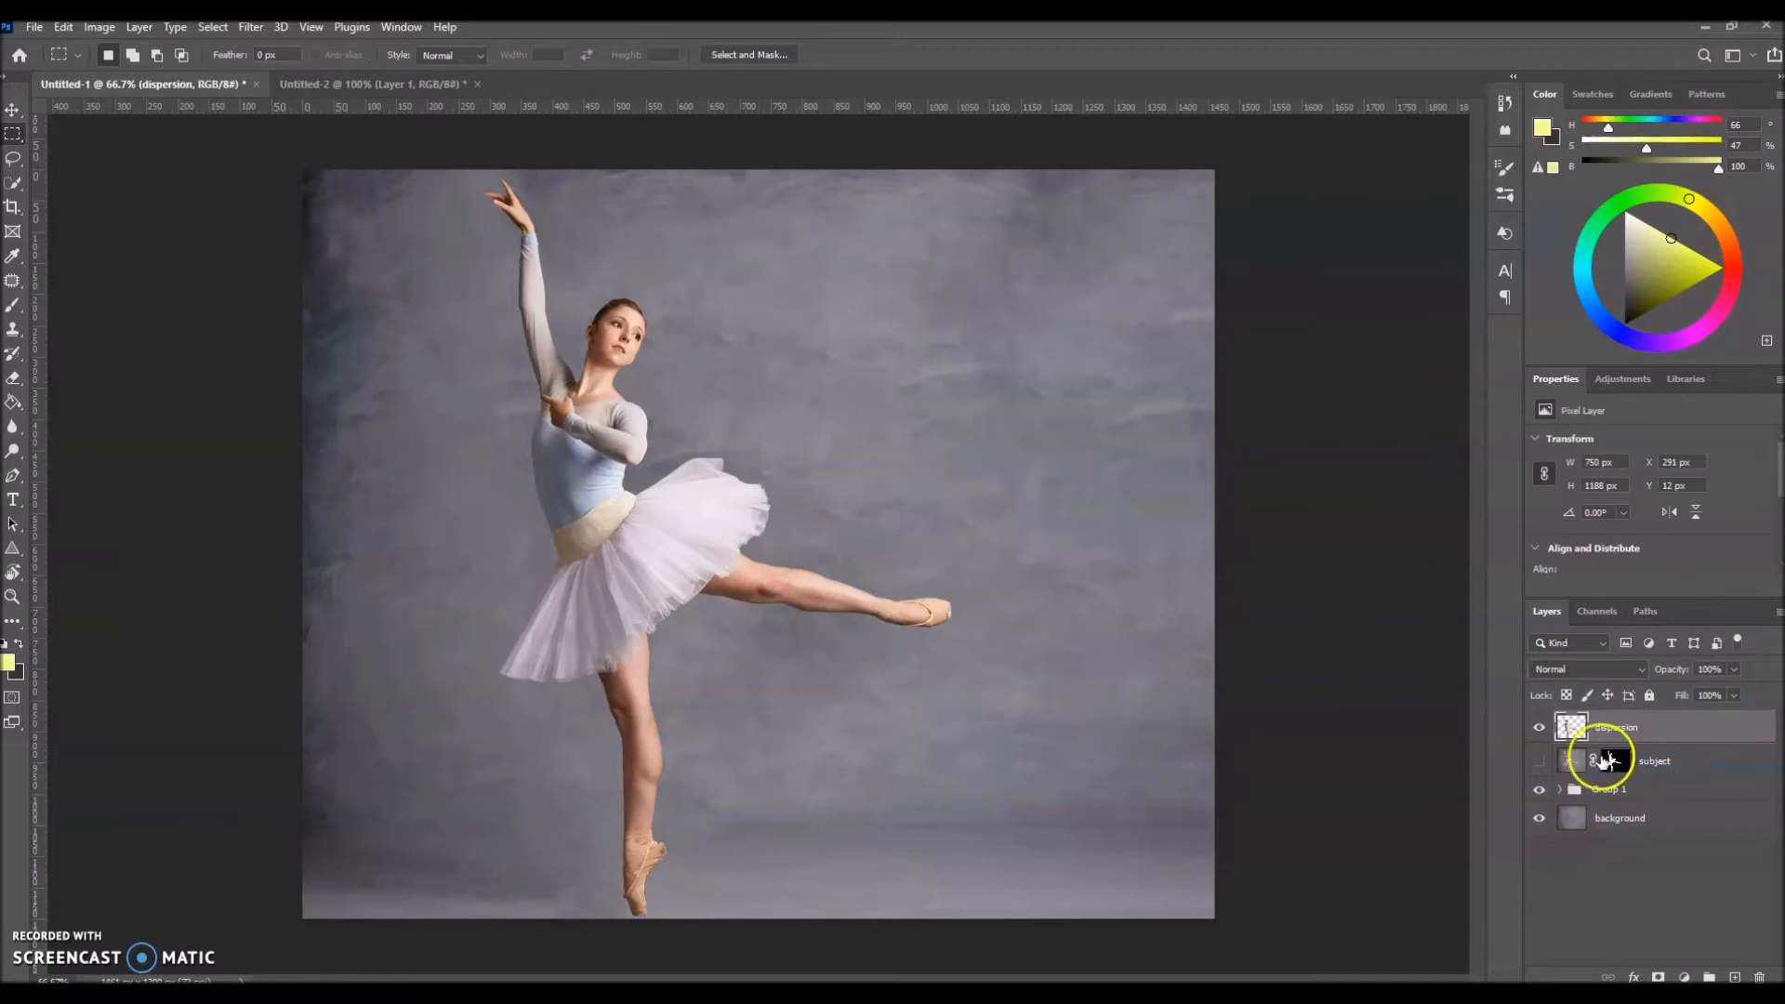
left_click(1540, 818)
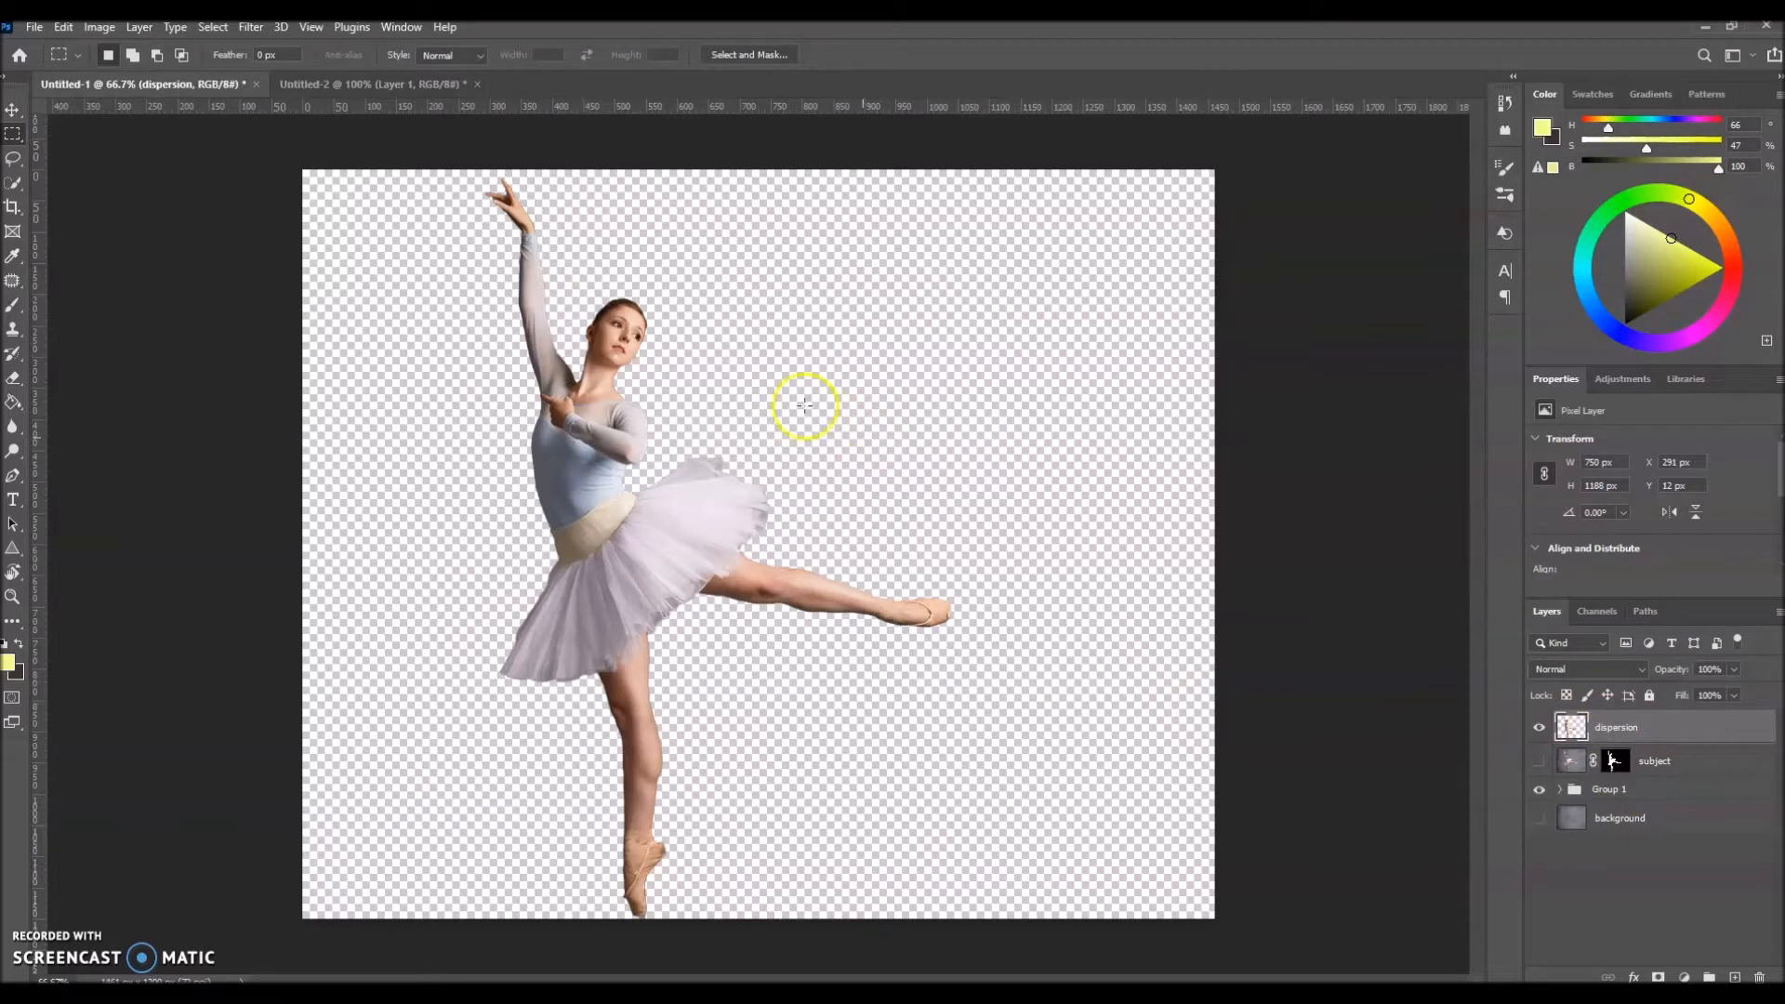
Step: Open Liquify on the dispersion layer and stretch the raised leg toward the canvas's right edge with the Forward Warp tool at size 107
left_click(249, 36)
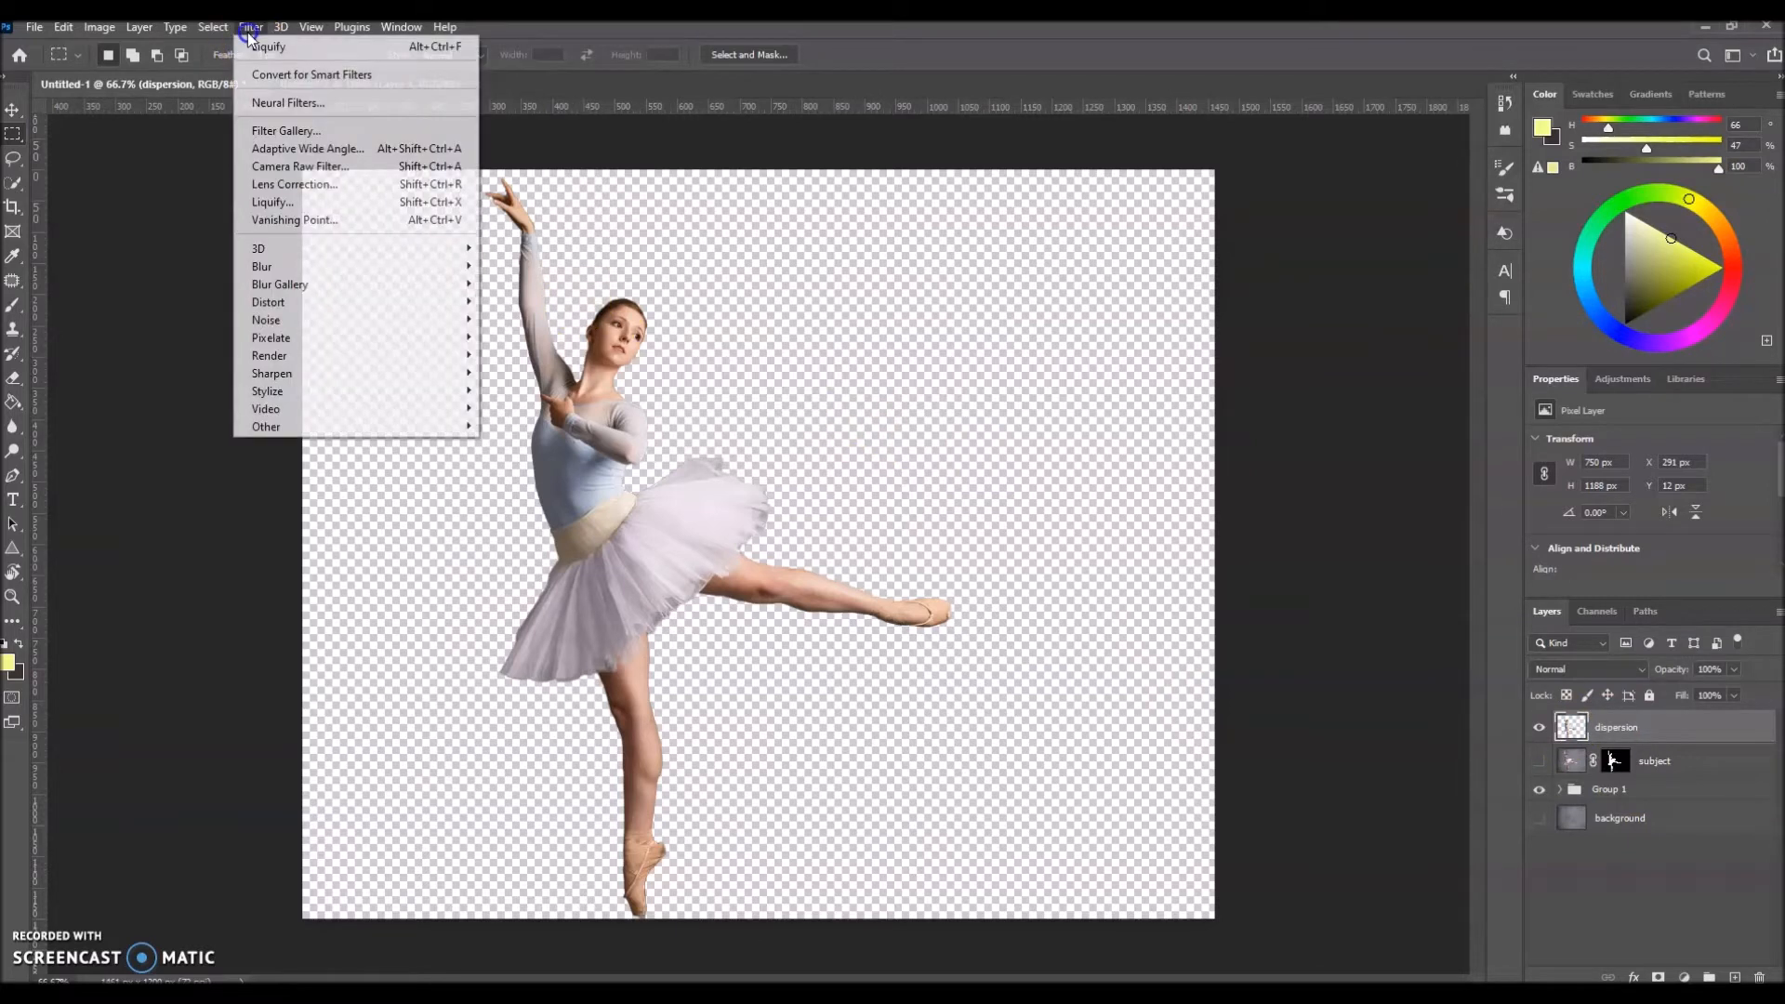
left_click(252, 202)
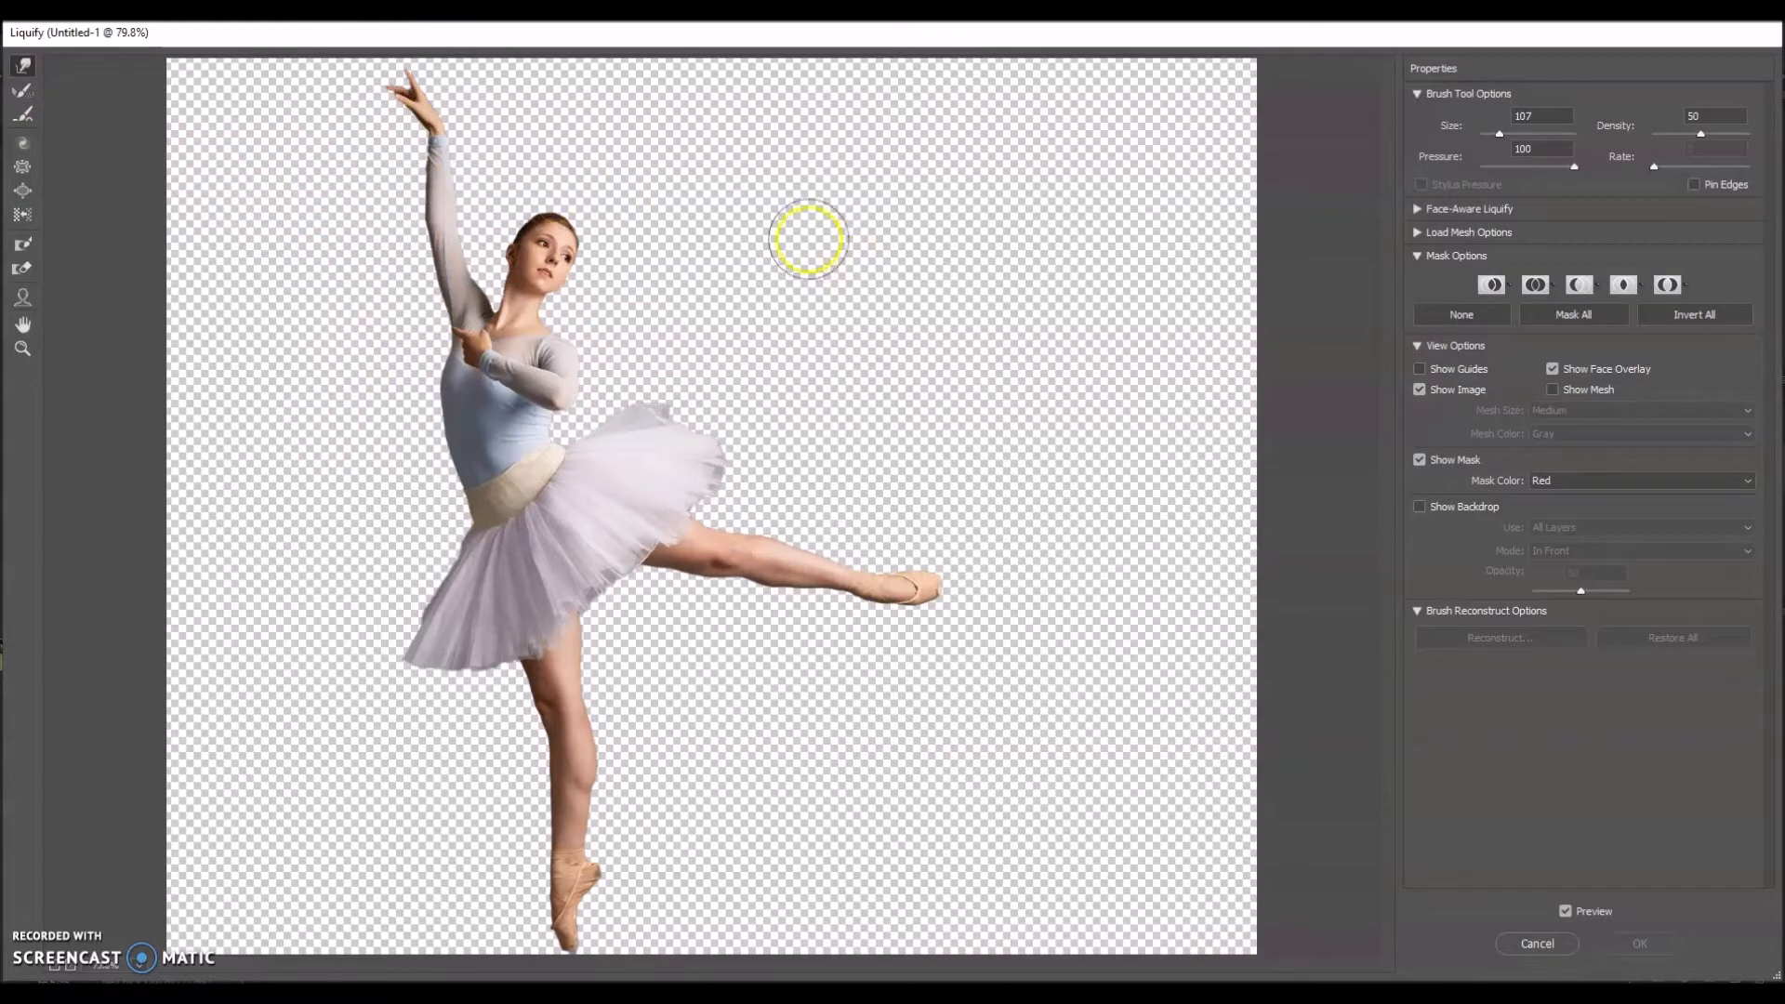
left_click(21, 69)
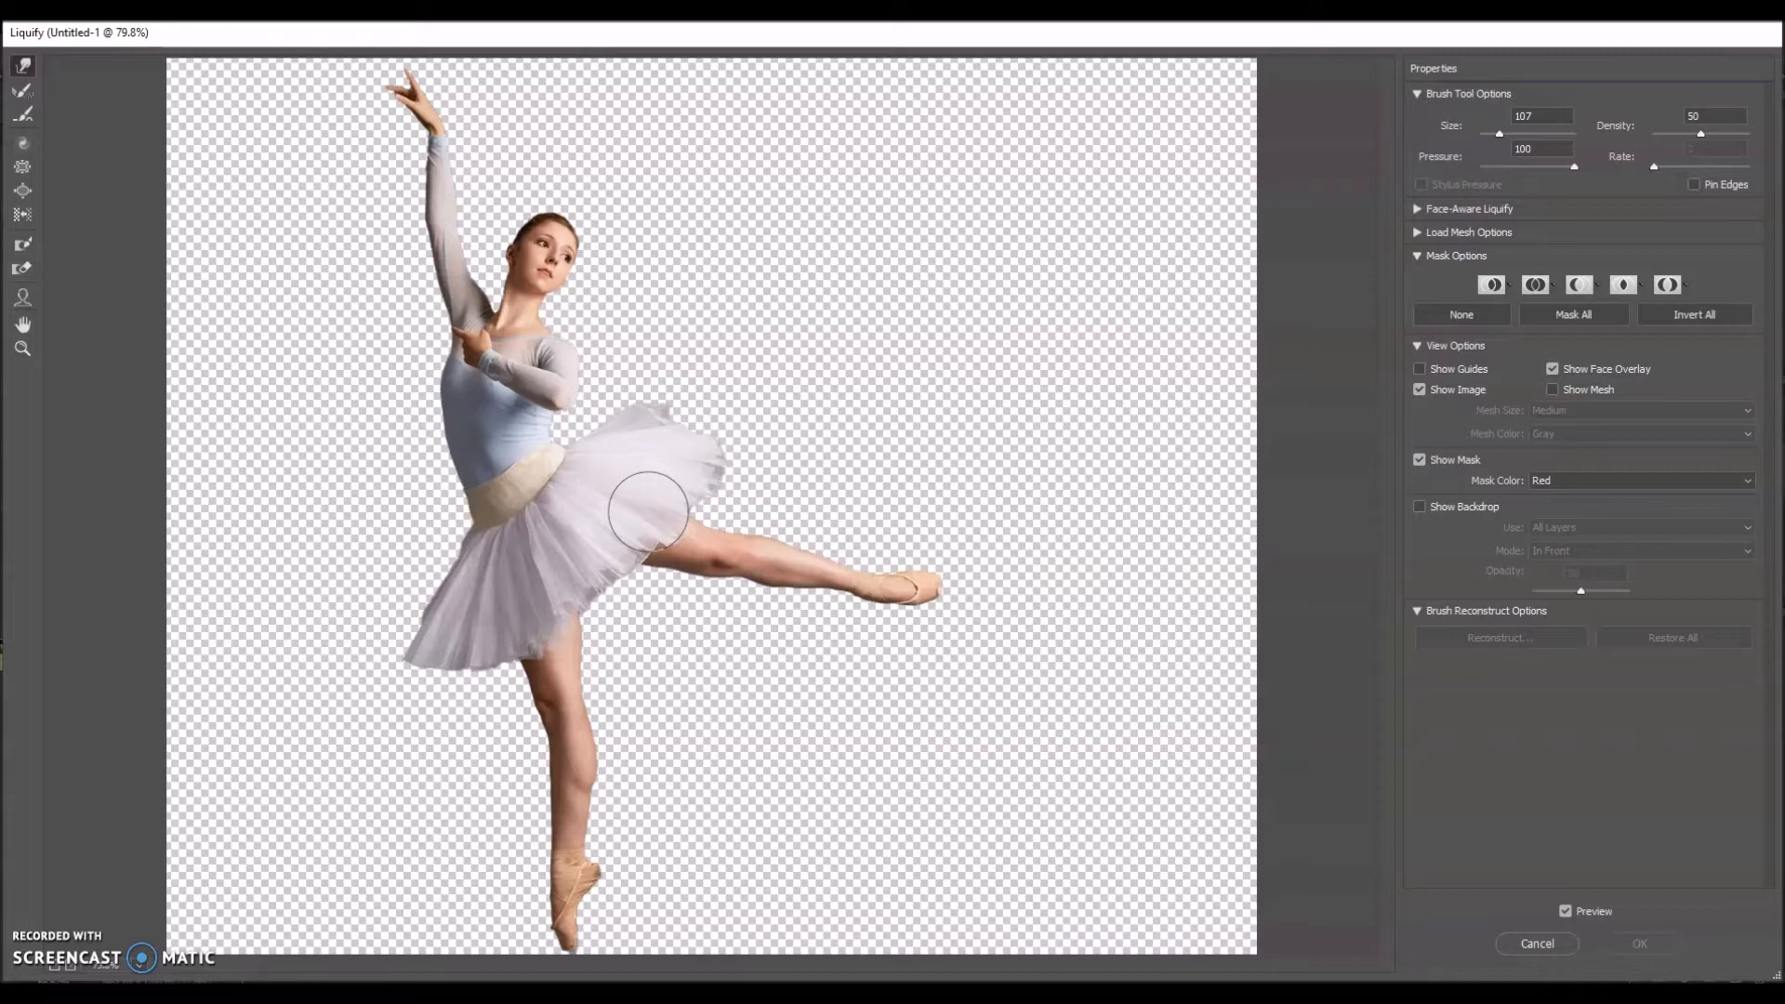
left_click_drag(710, 520, 676, 518)
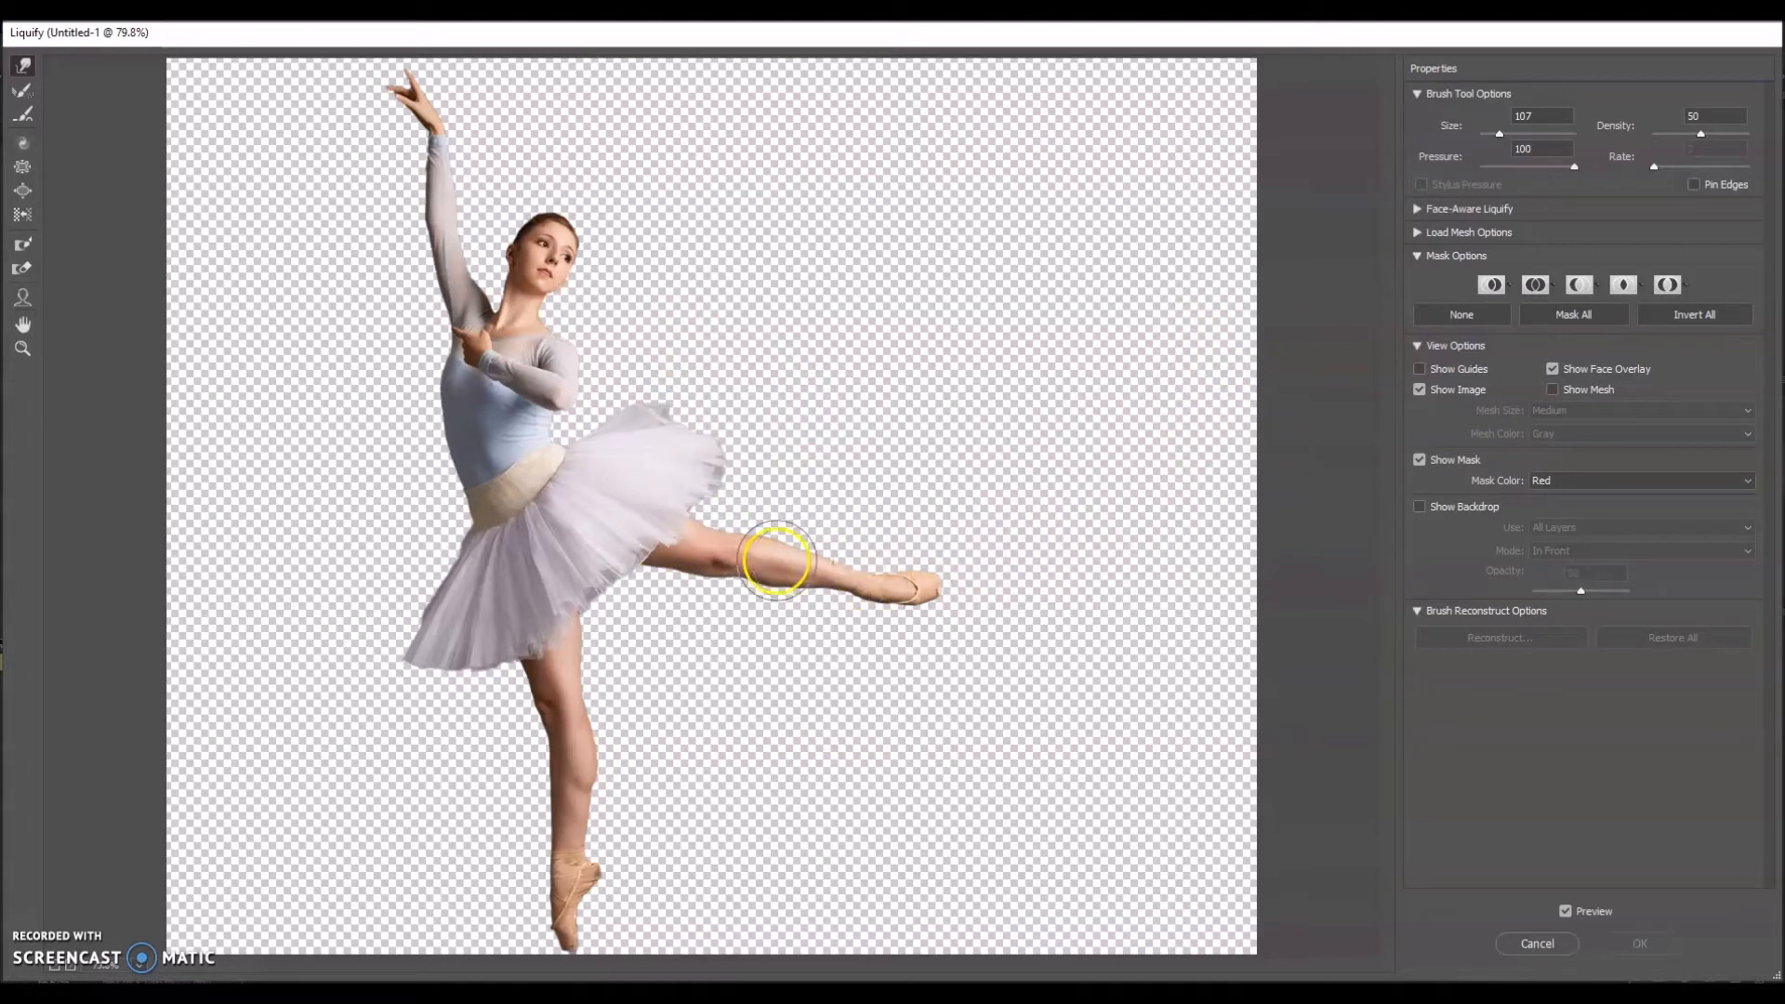
mouse_move(673, 539)
left_mouse_down()
mouse_move(800, 492)
mouse_move(760, 544)
mouse_move(874, 514)
mouse_move(822, 564)
mouse_move(921, 517)
mouse_move(875, 578)
mouse_move(929, 578)
mouse_move(1060, 532)
mouse_move(945, 588)
mouse_move(1133, 569)
mouse_move(980, 572)
mouse_move(1160, 506)
mouse_move(987, 589)
mouse_move(1191, 536)
mouse_move(1148, 491)
left_mouse_up()
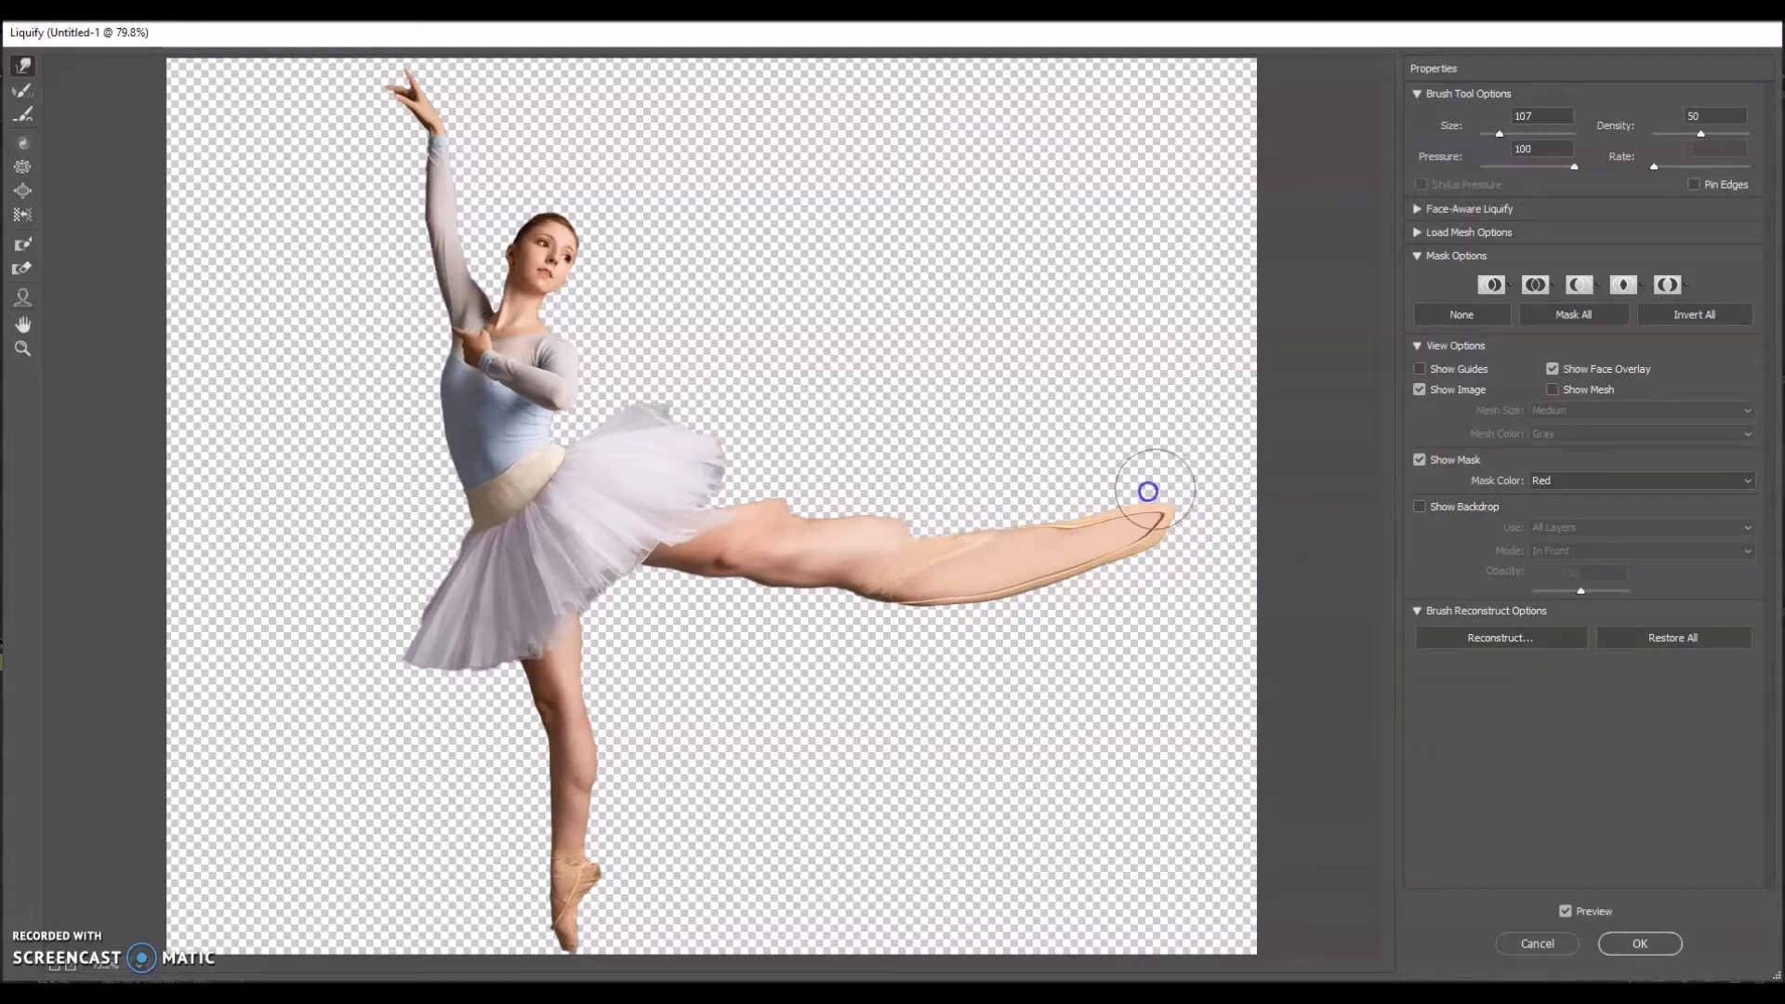
left_click_drag(866, 540, 1058, 505)
left_click_drag(795, 539, 956, 480)
mouse_move(872, 547)
left_mouse_down()
mouse_move(1029, 502)
mouse_move(1018, 521)
mouse_move(1134, 485)
mouse_move(1212, 486)
left_mouse_up()
left_click_drag(1144, 545, 1268, 485)
left_click_drag(991, 568, 1227, 508)
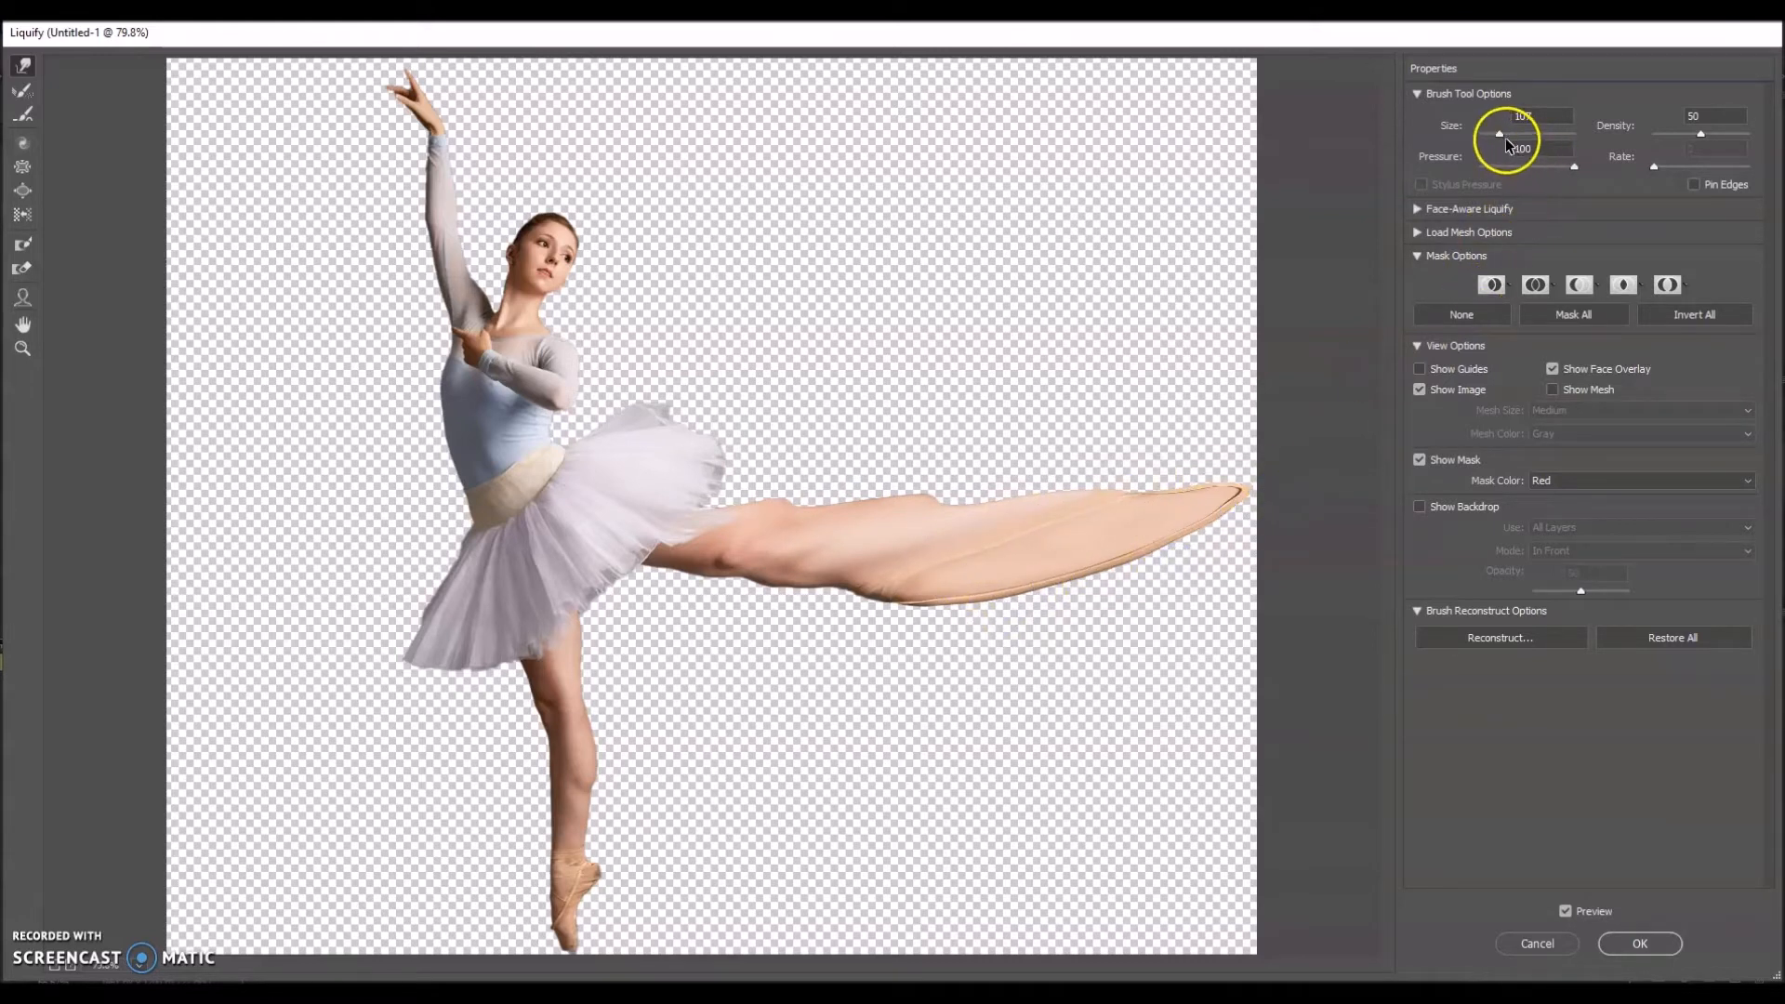
Step: Set the warp brush size to 215 and widen the stretched leg upward and past the canvas's right edge
left_click_drag(1505, 136, 1508, 137)
left_click_drag(832, 504, 1007, 426)
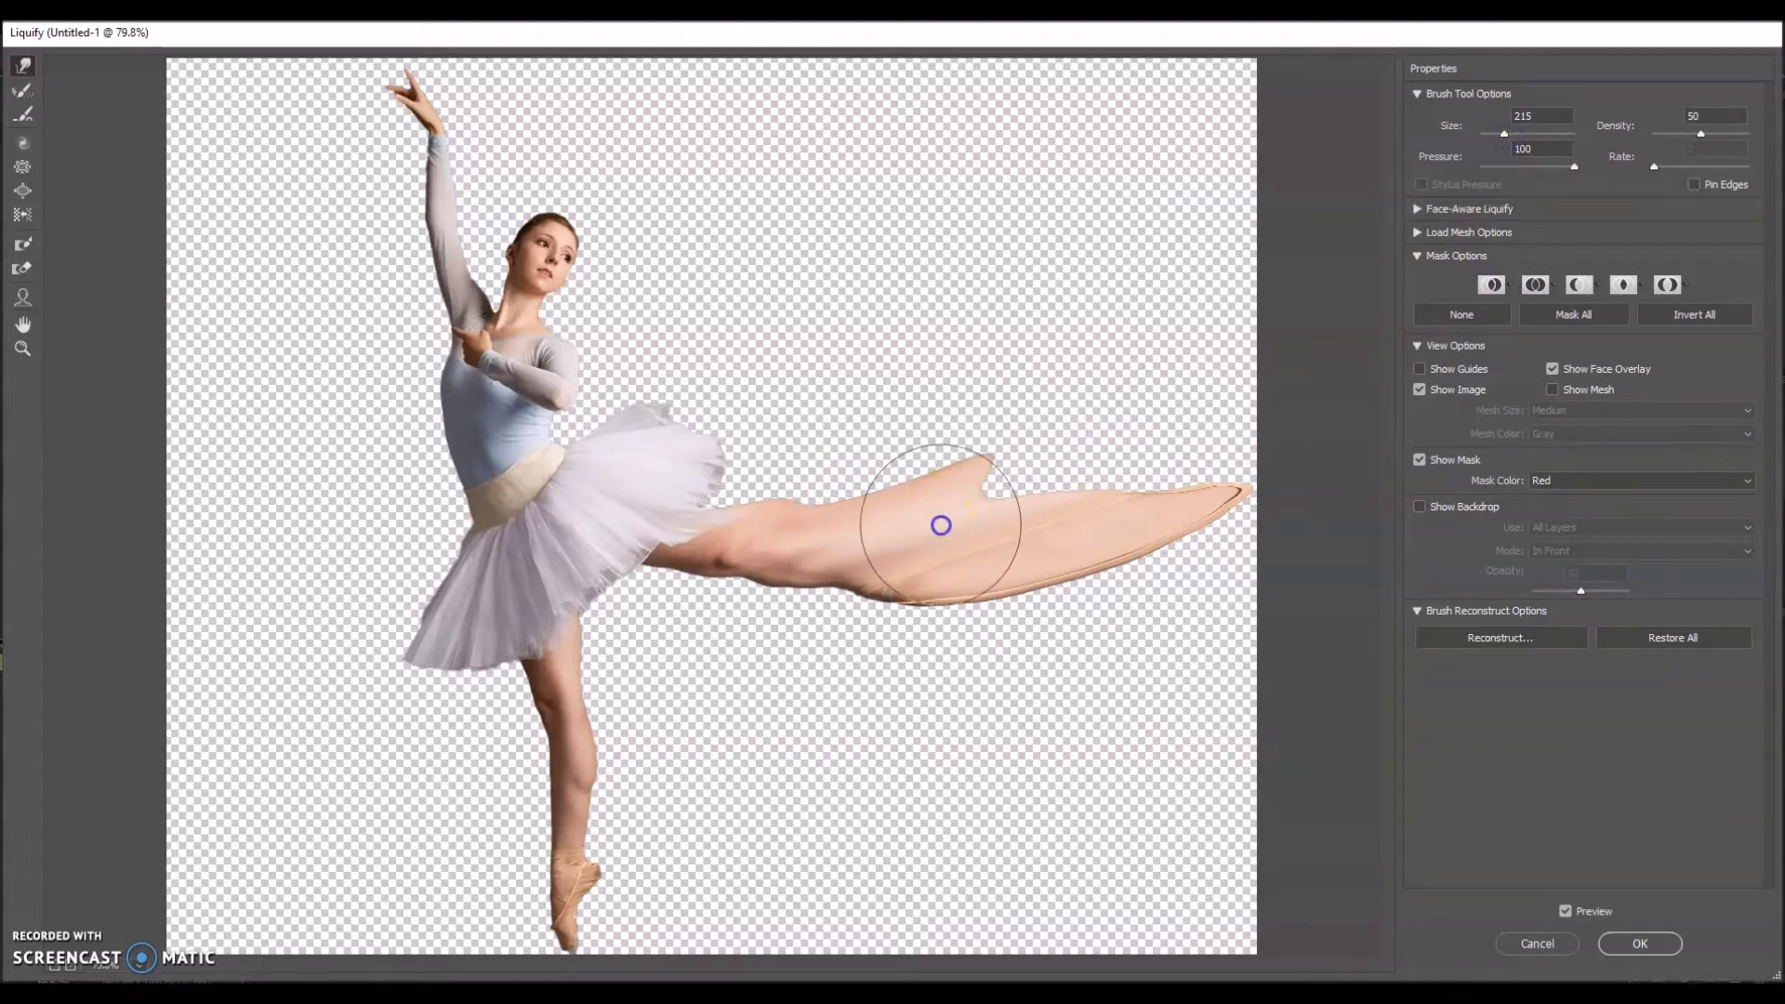
mouse_move(942, 523)
left_mouse_down()
mouse_move(1110, 465)
mouse_move(1184, 419)
left_mouse_up()
left_click_drag(1060, 534, 1270, 438)
left_click_drag(912, 594, 1198, 508)
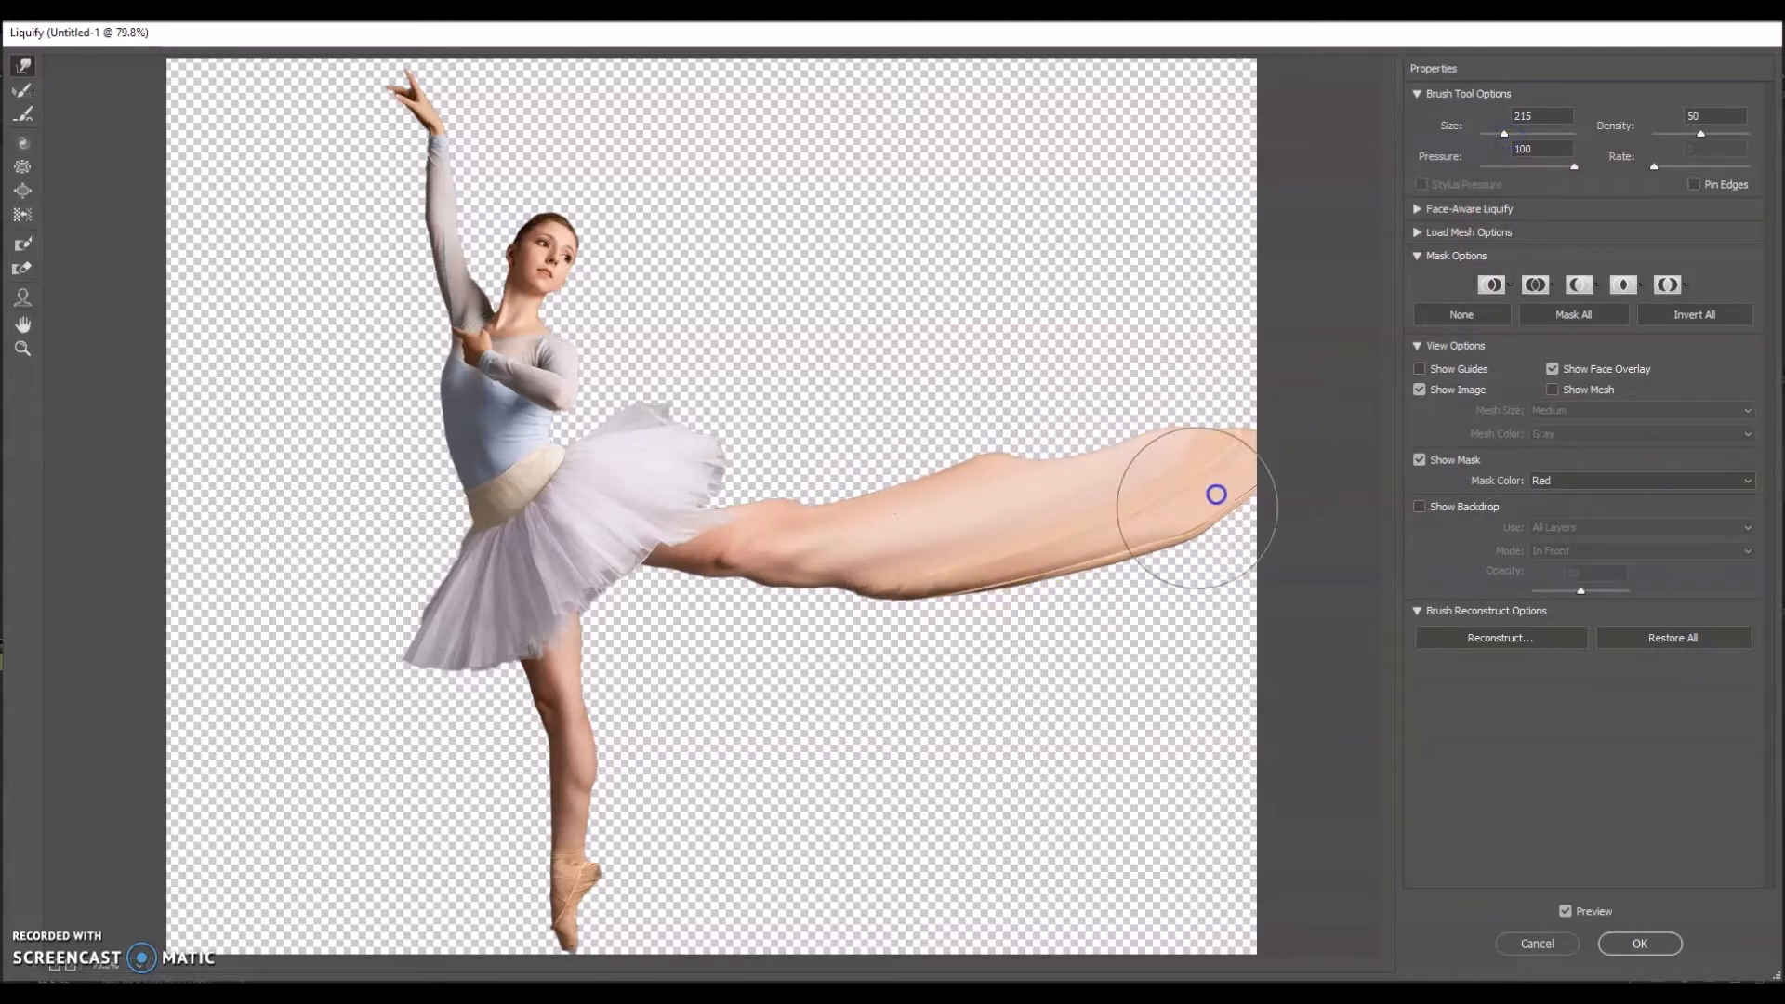
mouse_move(822, 522)
left_mouse_down()
mouse_move(913, 476)
mouse_move(987, 475)
mouse_move(1195, 407)
mouse_move(1194, 456)
mouse_move(1271, 402)
left_mouse_up()
left_click_drag(1115, 522, 1233, 463)
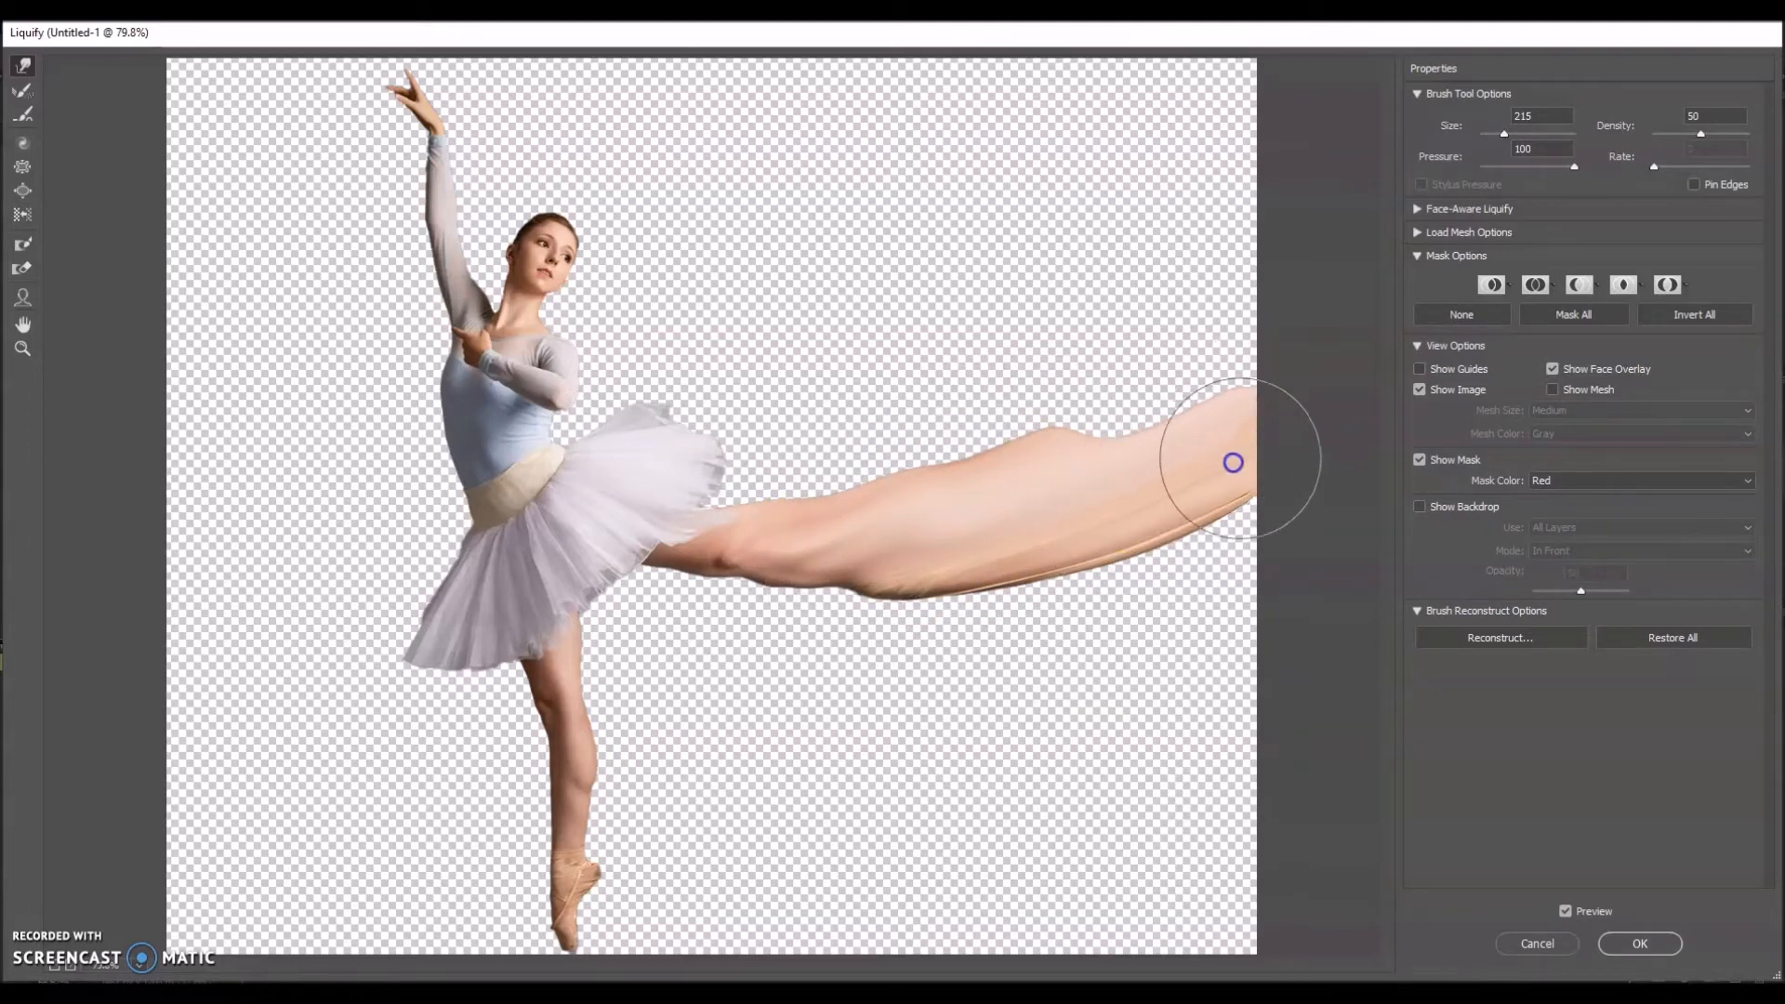
Step: Pull the back of the tutu diagonally up toward the canvas's upper right into a wide flowing shape
mouse_move(675, 433)
left_mouse_down()
mouse_move(638, 438)
mouse_move(884, 306)
mouse_move(842, 346)
mouse_move(974, 254)
left_mouse_up()
left_click_drag(715, 391, 975, 213)
left_click_drag(704, 438, 1007, 305)
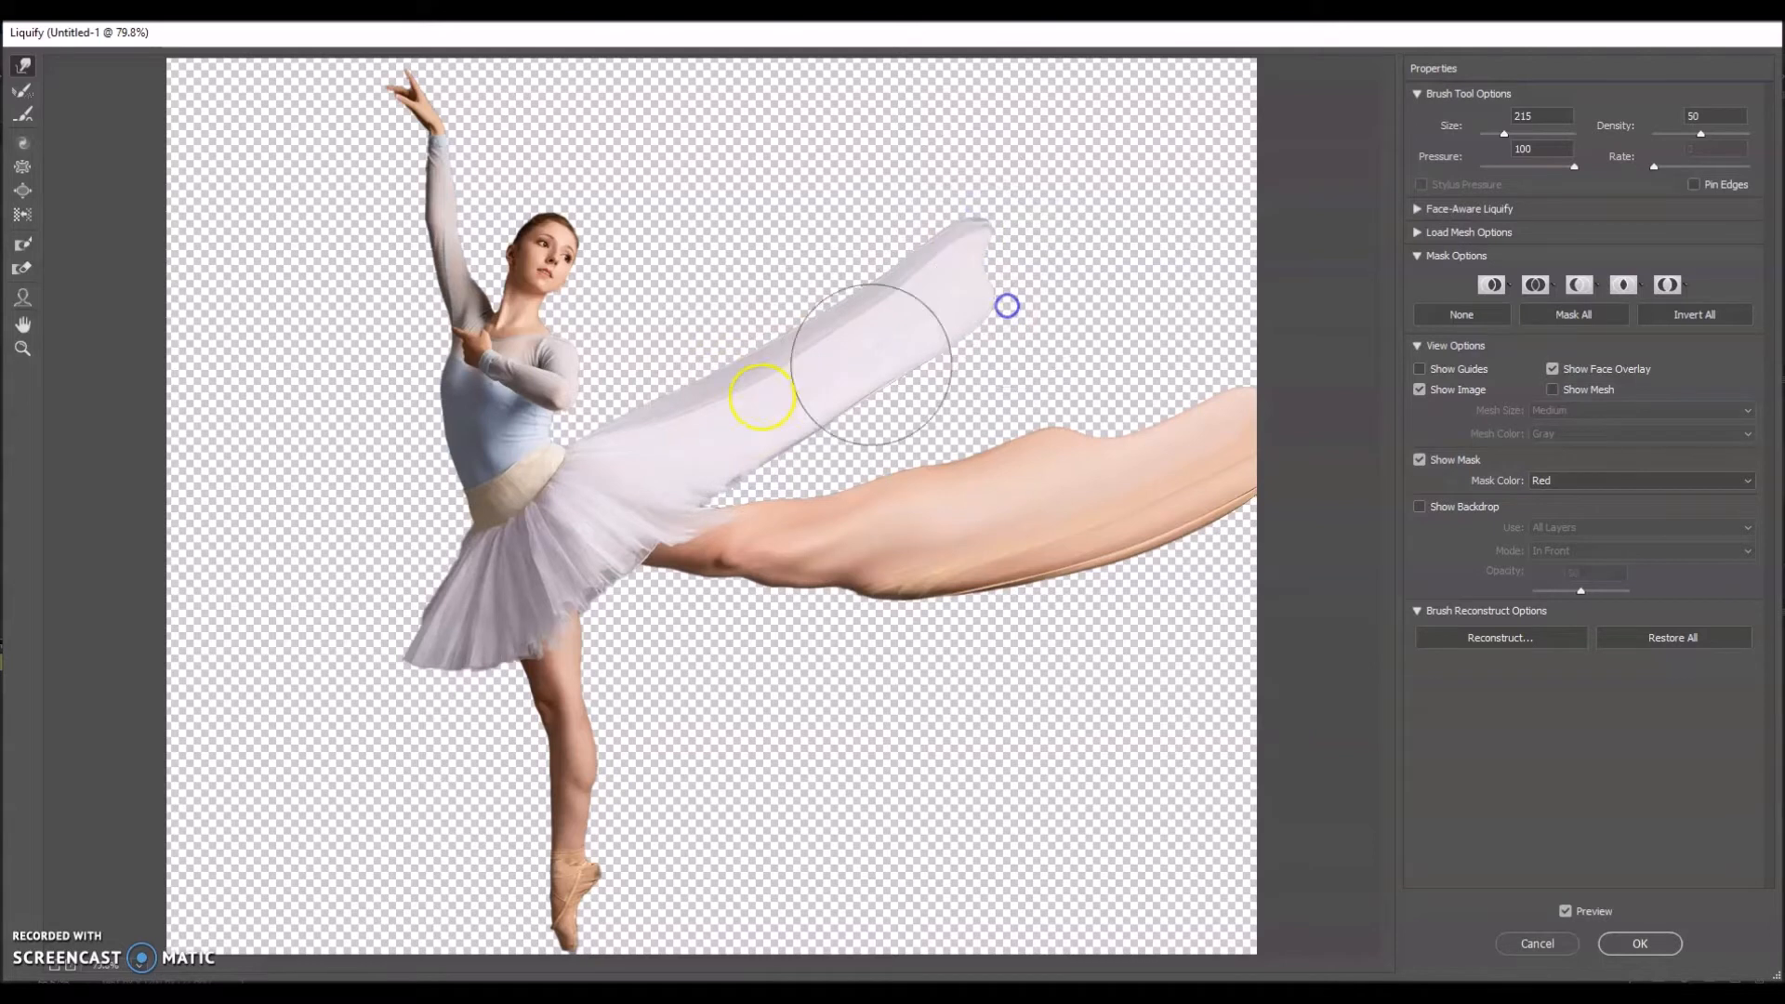
left_click_drag(762, 397, 1044, 215)
left_click_drag(893, 344, 1112, 194)
left_click_drag(936, 277, 994, 180)
left_click_drag(756, 391, 1033, 99)
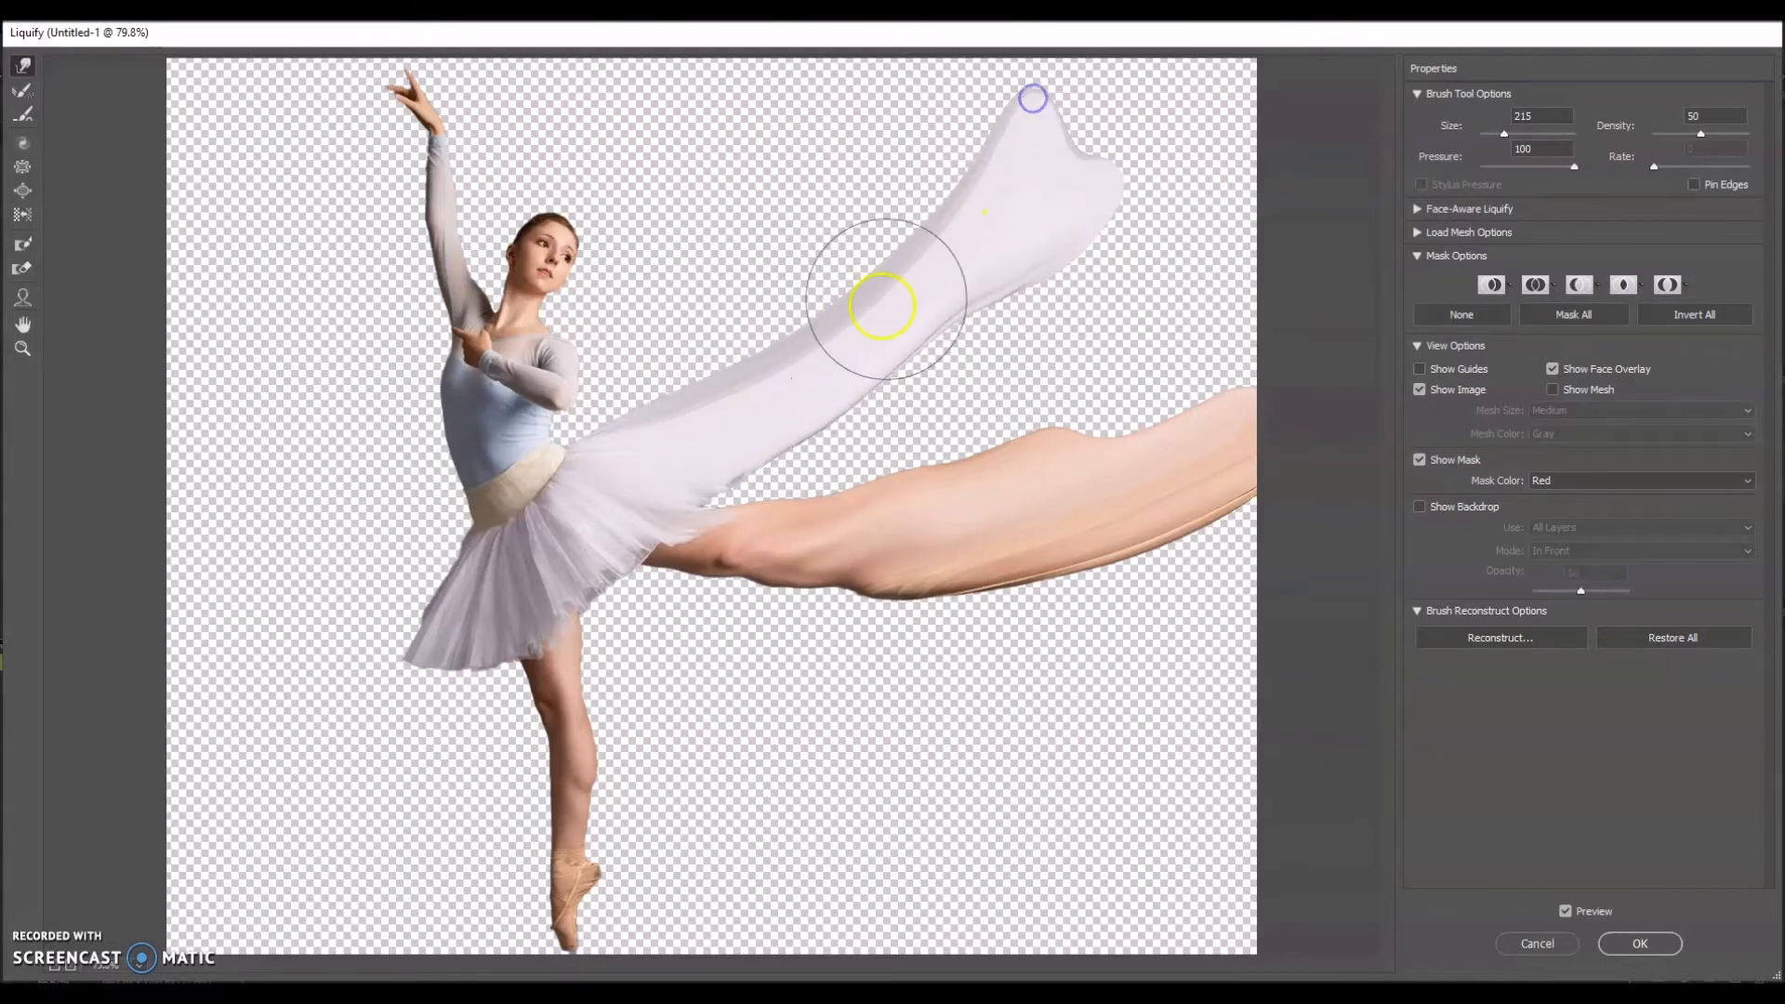
left_click_drag(883, 304, 1039, 158)
left_click_drag(724, 347, 957, 171)
left_click_drag(903, 235, 986, 137)
mouse_move(615, 475)
left_mouse_down()
mouse_move(901, 187)
mouse_move(762, 327)
mouse_move(968, 71)
left_mouse_up()
mouse_move(845, 399)
left_mouse_down()
mouse_move(1061, 250)
mouse_move(1135, 151)
left_mouse_up()
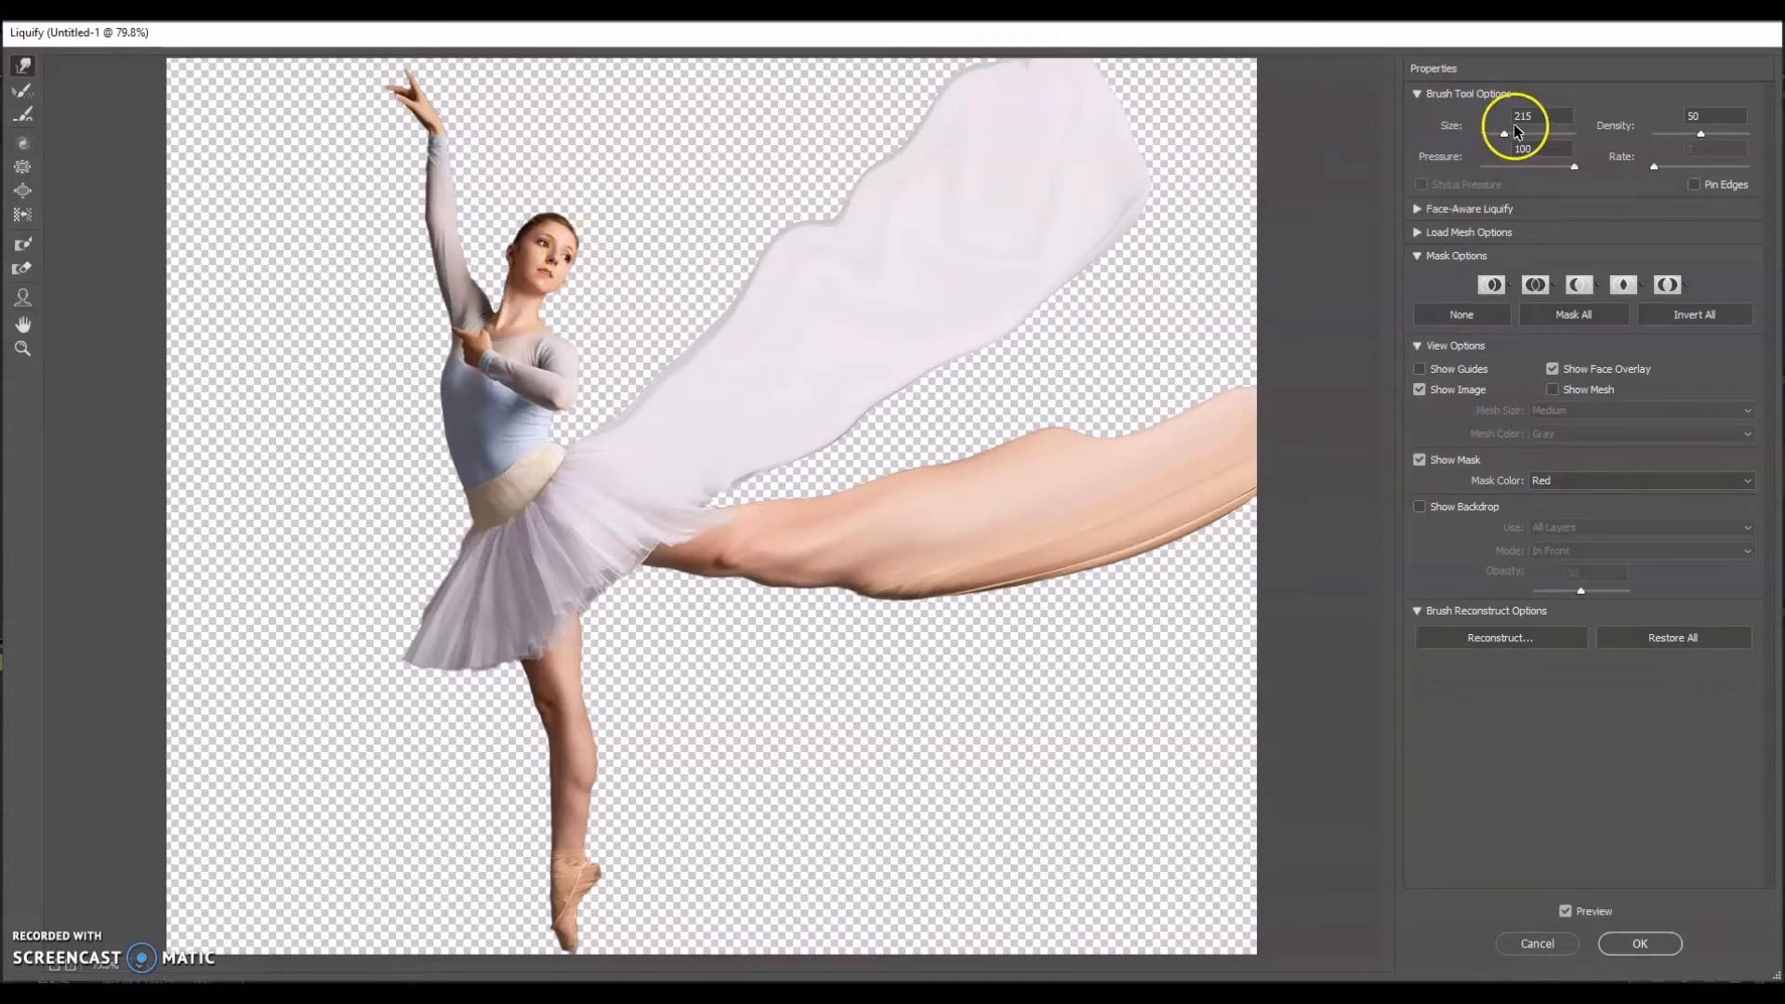
Step: Set the warp brush size to 107 and pull the face, raised hand and standing foot outward to the upper right
mouse_move(598, 247)
left_mouse_down()
mouse_move(683, 189)
mouse_move(584, 240)
mouse_move(677, 171)
mouse_move(562, 245)
left_mouse_up()
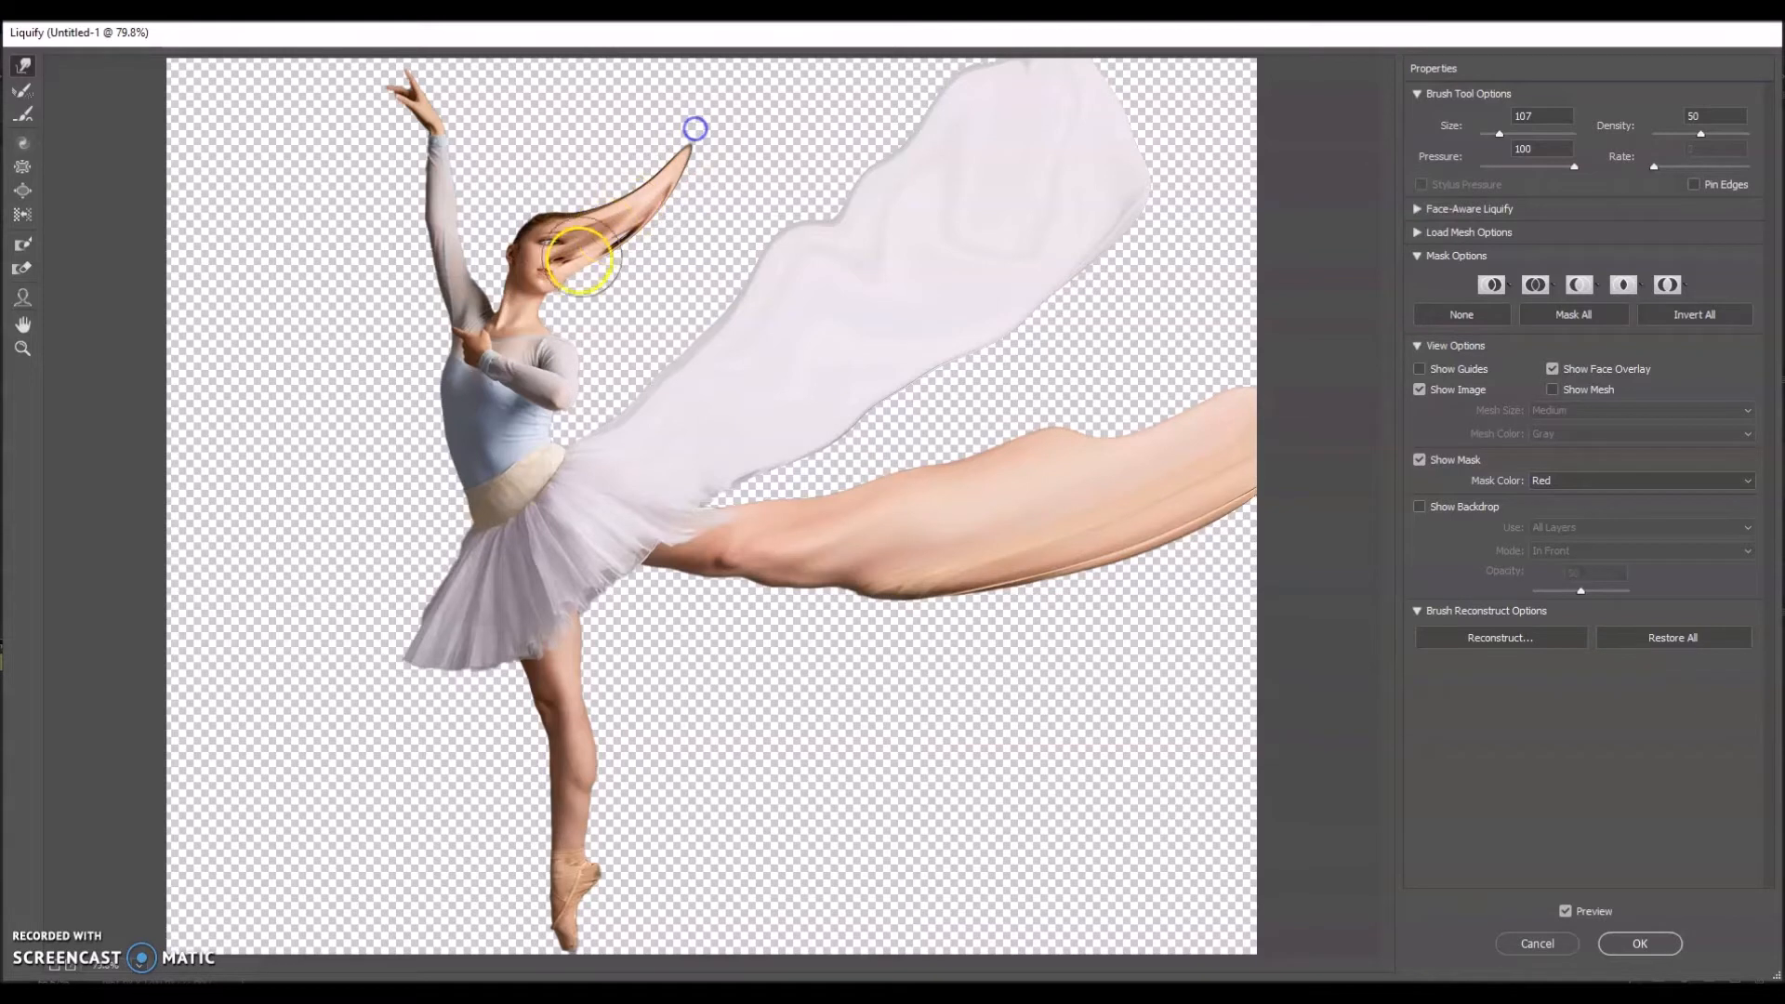
mouse_move(598, 231)
left_mouse_down()
mouse_move(678, 199)
mouse_move(715, 143)
mouse_move(693, 154)
mouse_move(701, 127)
mouse_move(633, 189)
mouse_move(677, 131)
mouse_move(629, 179)
mouse_move(632, 152)
left_mouse_up()
mouse_move(451, 119)
left_mouse_down()
mouse_move(546, 80)
mouse_move(522, 80)
mouse_move(542, 112)
mouse_move(464, 102)
mouse_move(483, 68)
mouse_move(548, 69)
left_mouse_up()
mouse_move(618, 873)
left_mouse_down()
mouse_move(709, 756)
mouse_move(721, 768)
left_mouse_up()
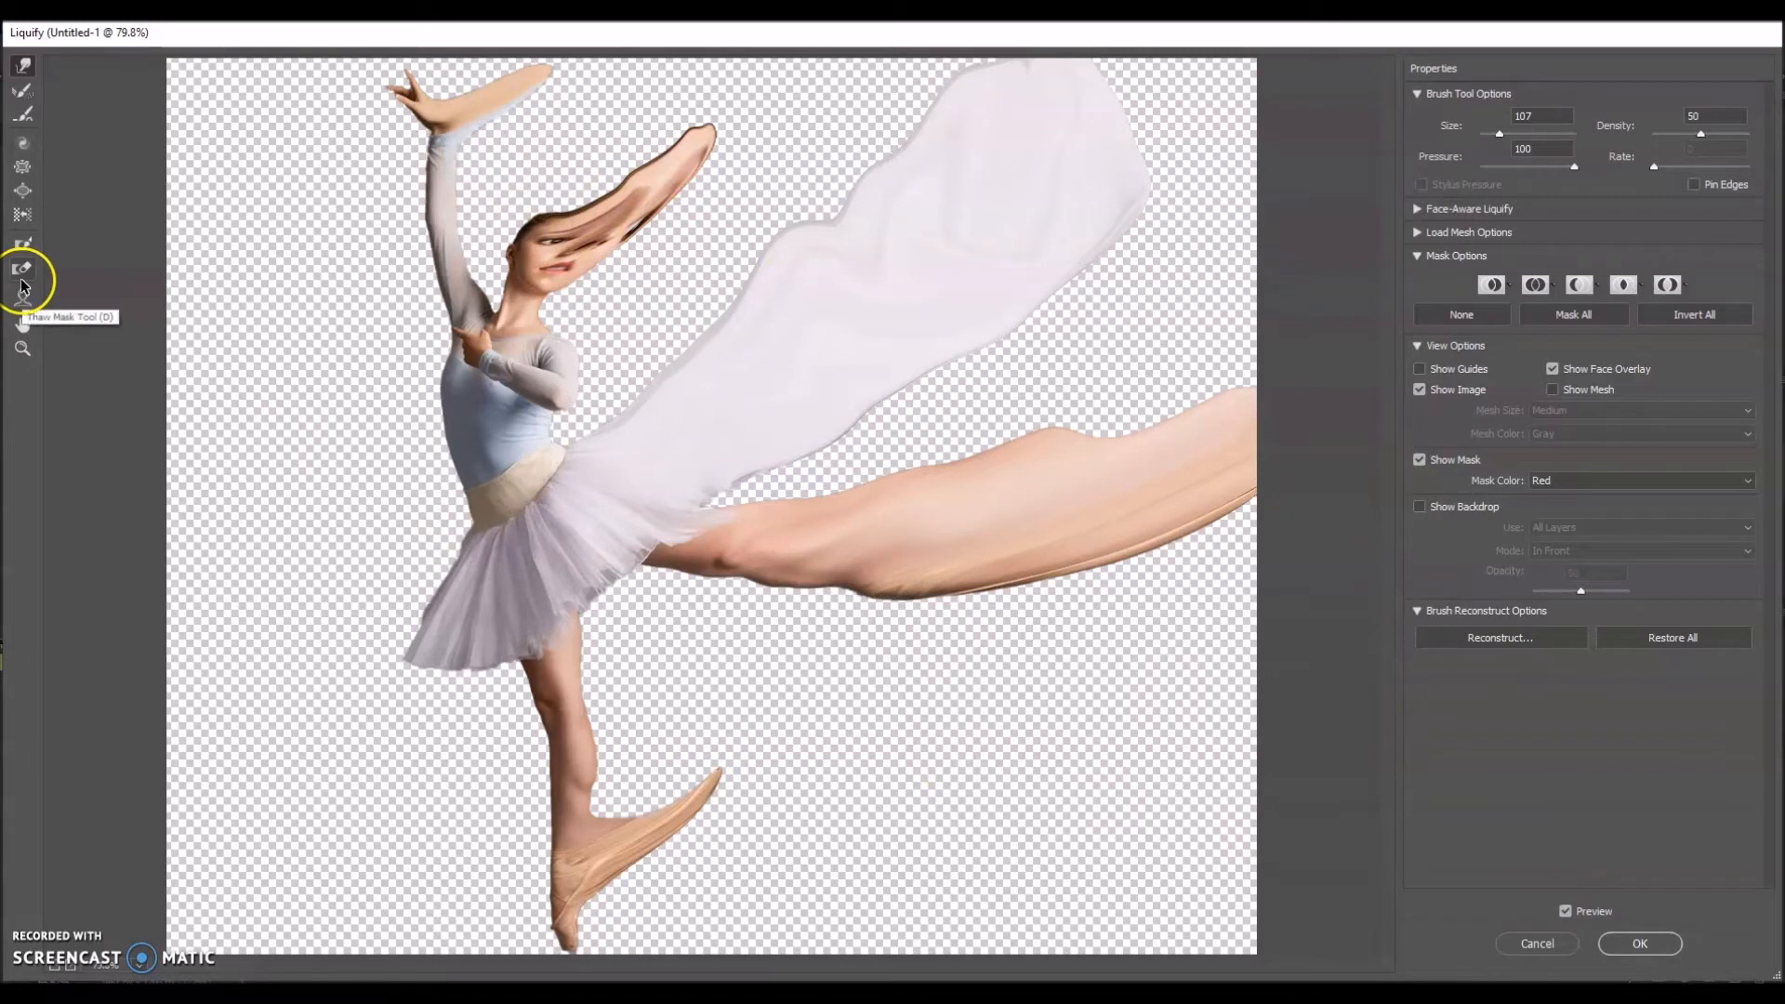
Step: Restore the raised hand with the Reconstruct tool and stretch the wrist area rightward again with Forward Warp
left_click(19, 93)
mouse_move(450, 152)
left_mouse_down()
mouse_move(479, 93)
mouse_move(533, 81)
mouse_move(445, 125)
left_mouse_up()
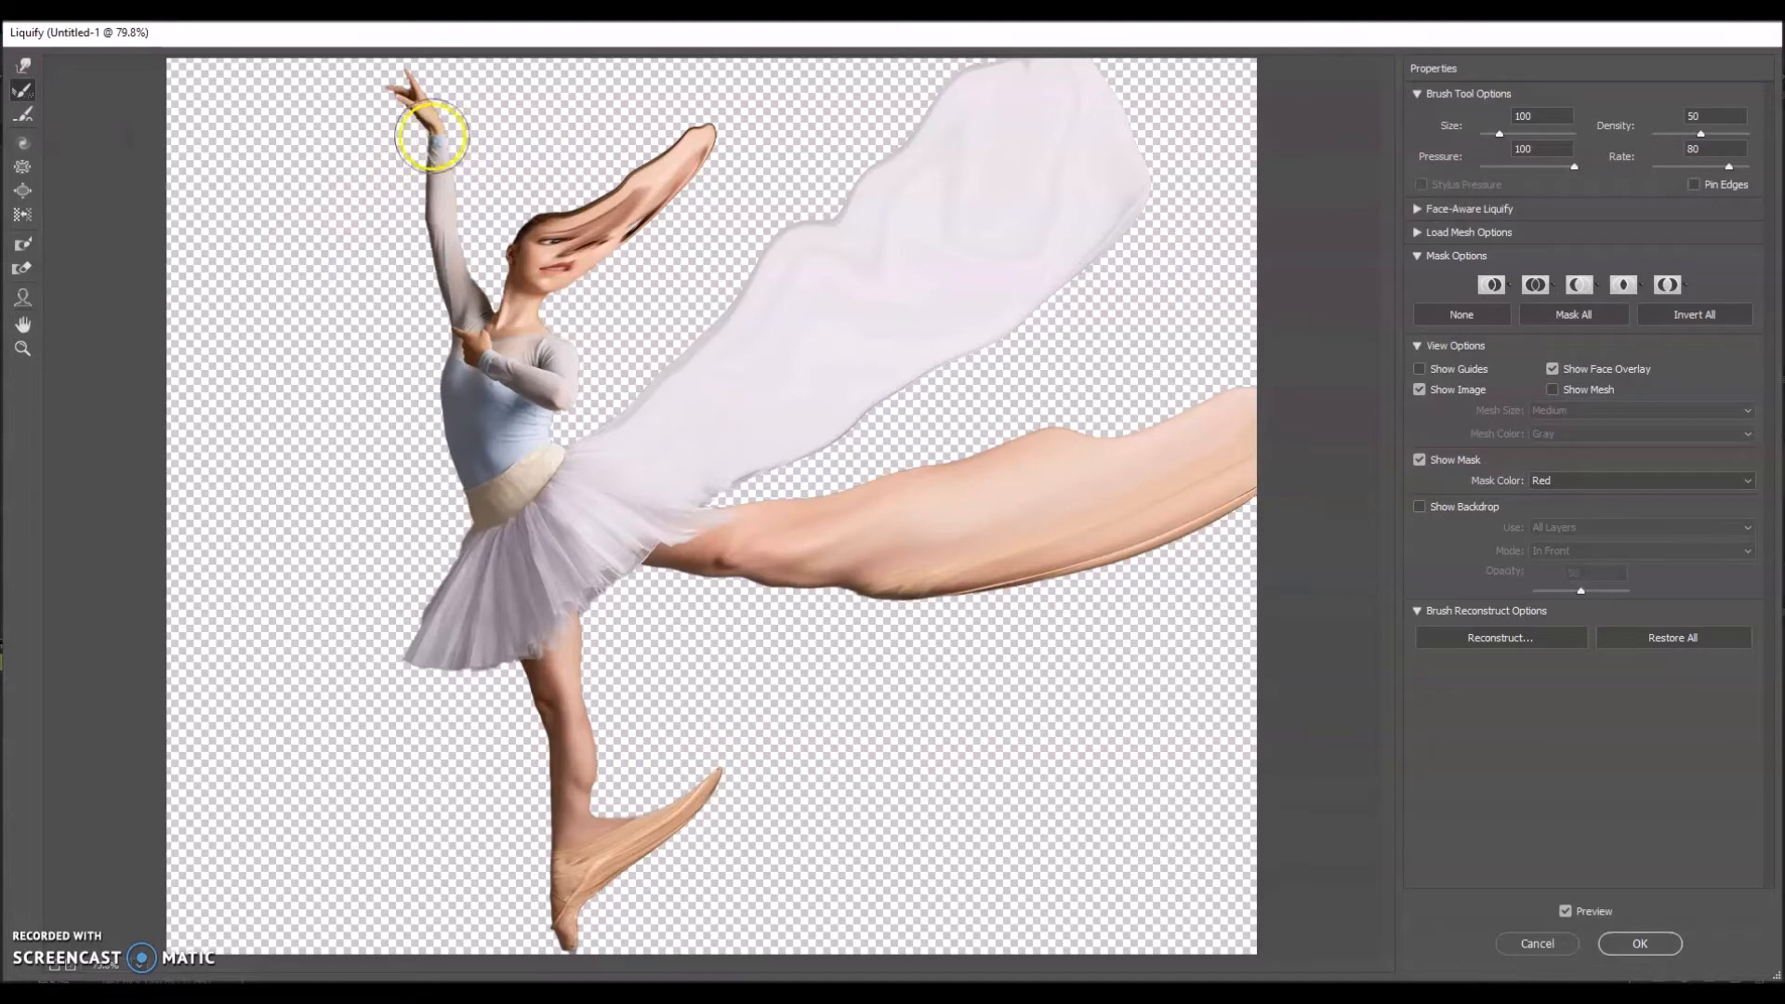
left_click(22, 65)
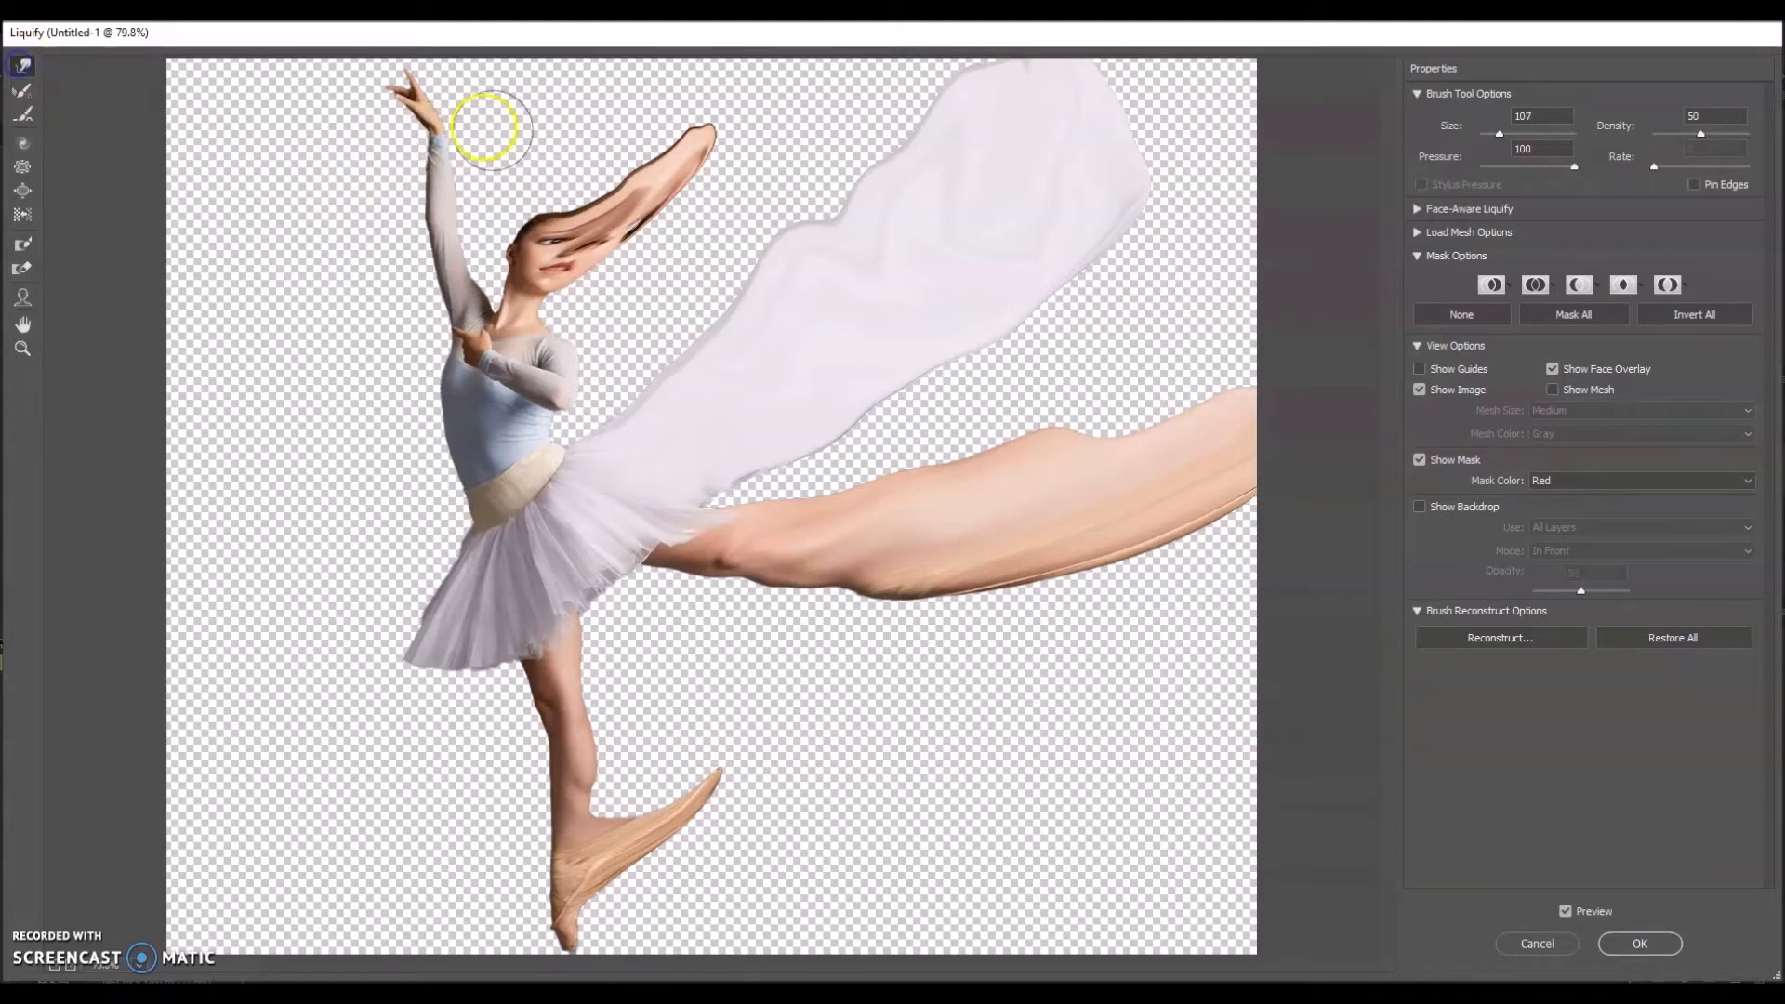
mouse_move(450, 120)
left_mouse_down()
mouse_move(575, 90)
mouse_move(495, 127)
mouse_move(571, 87)
left_mouse_up()
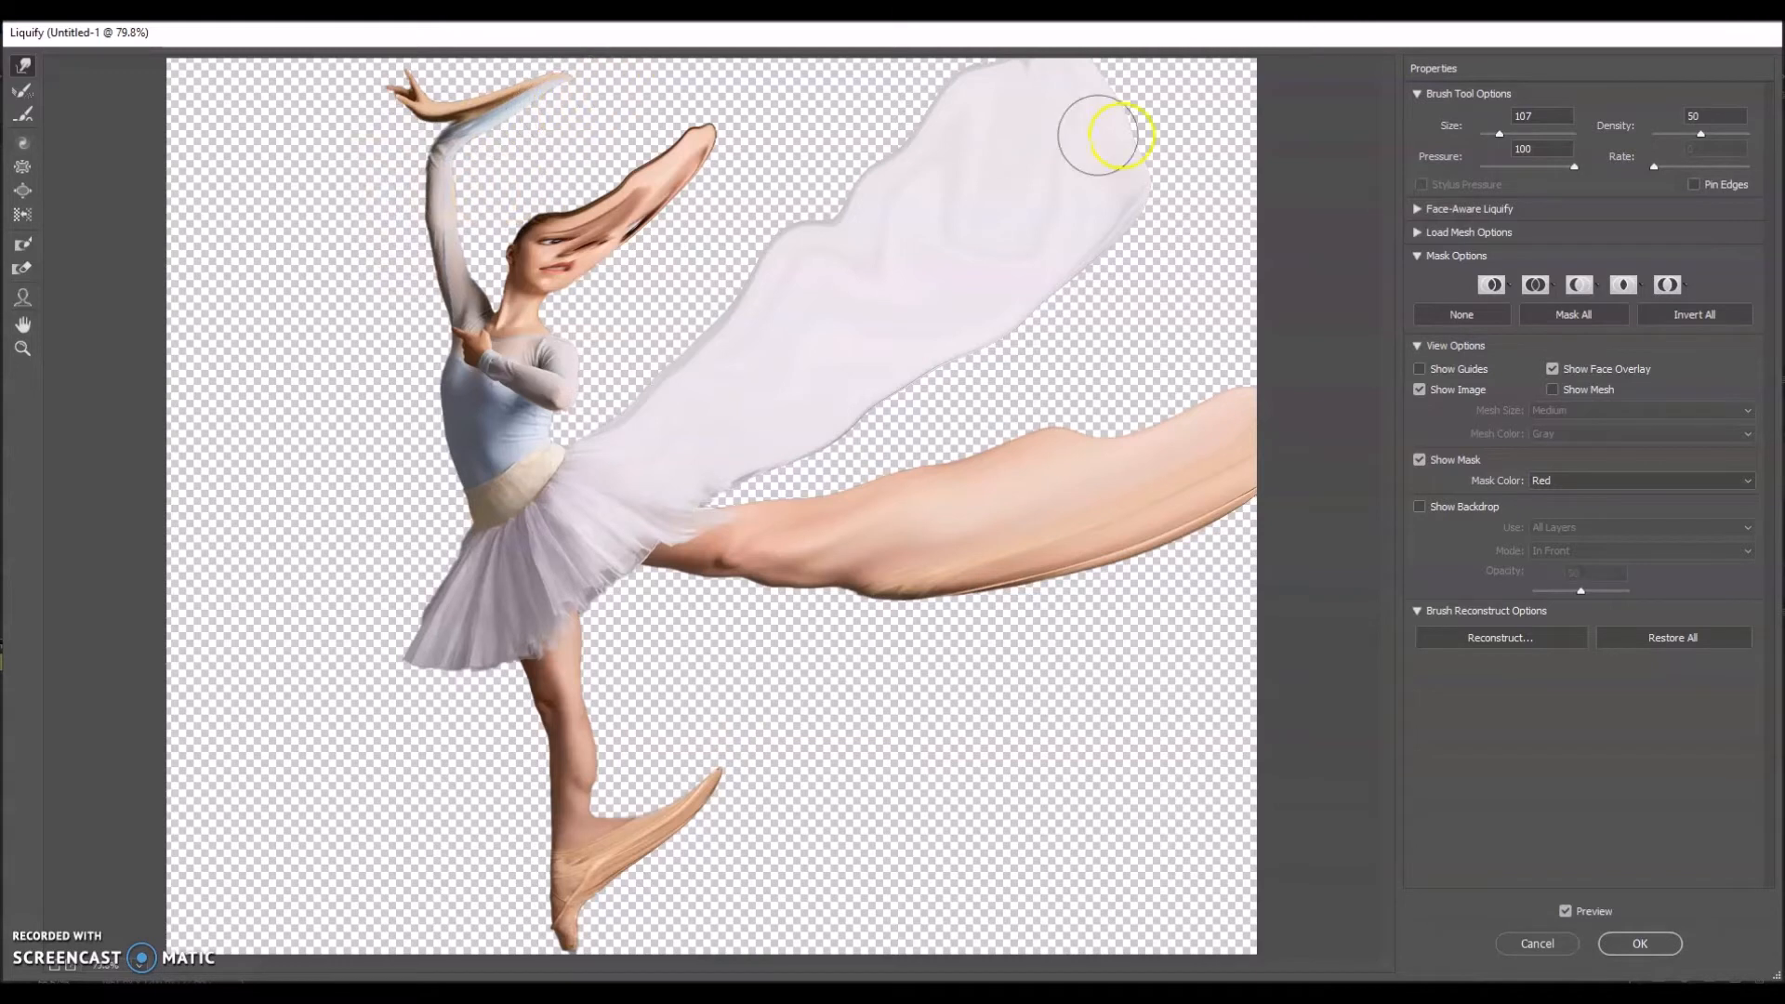
Step: Set the warp brush size to 53, pull finer strands from the wrist and stretched head, and apply the Liquify changes
left_click_drag(1496, 135, 1494, 136)
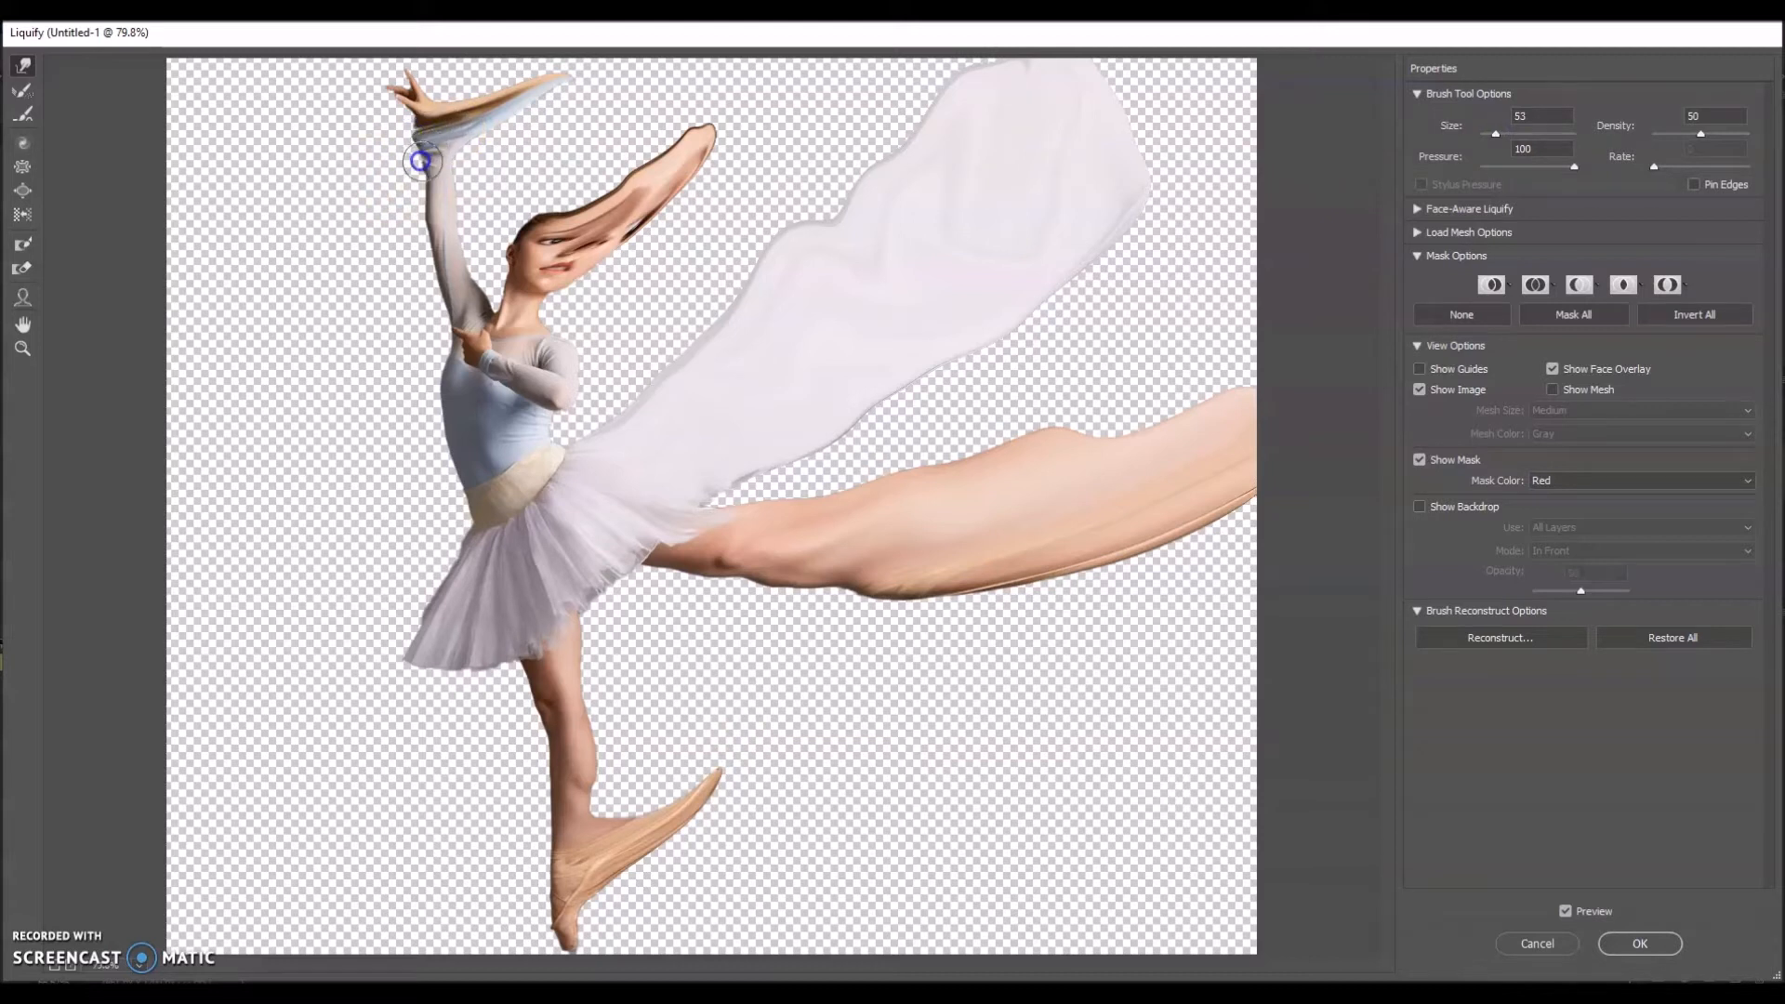
mouse_move(419, 174)
left_mouse_down()
mouse_move(409, 137)
mouse_move(435, 132)
mouse_move(394, 144)
mouse_move(470, 110)
left_mouse_up()
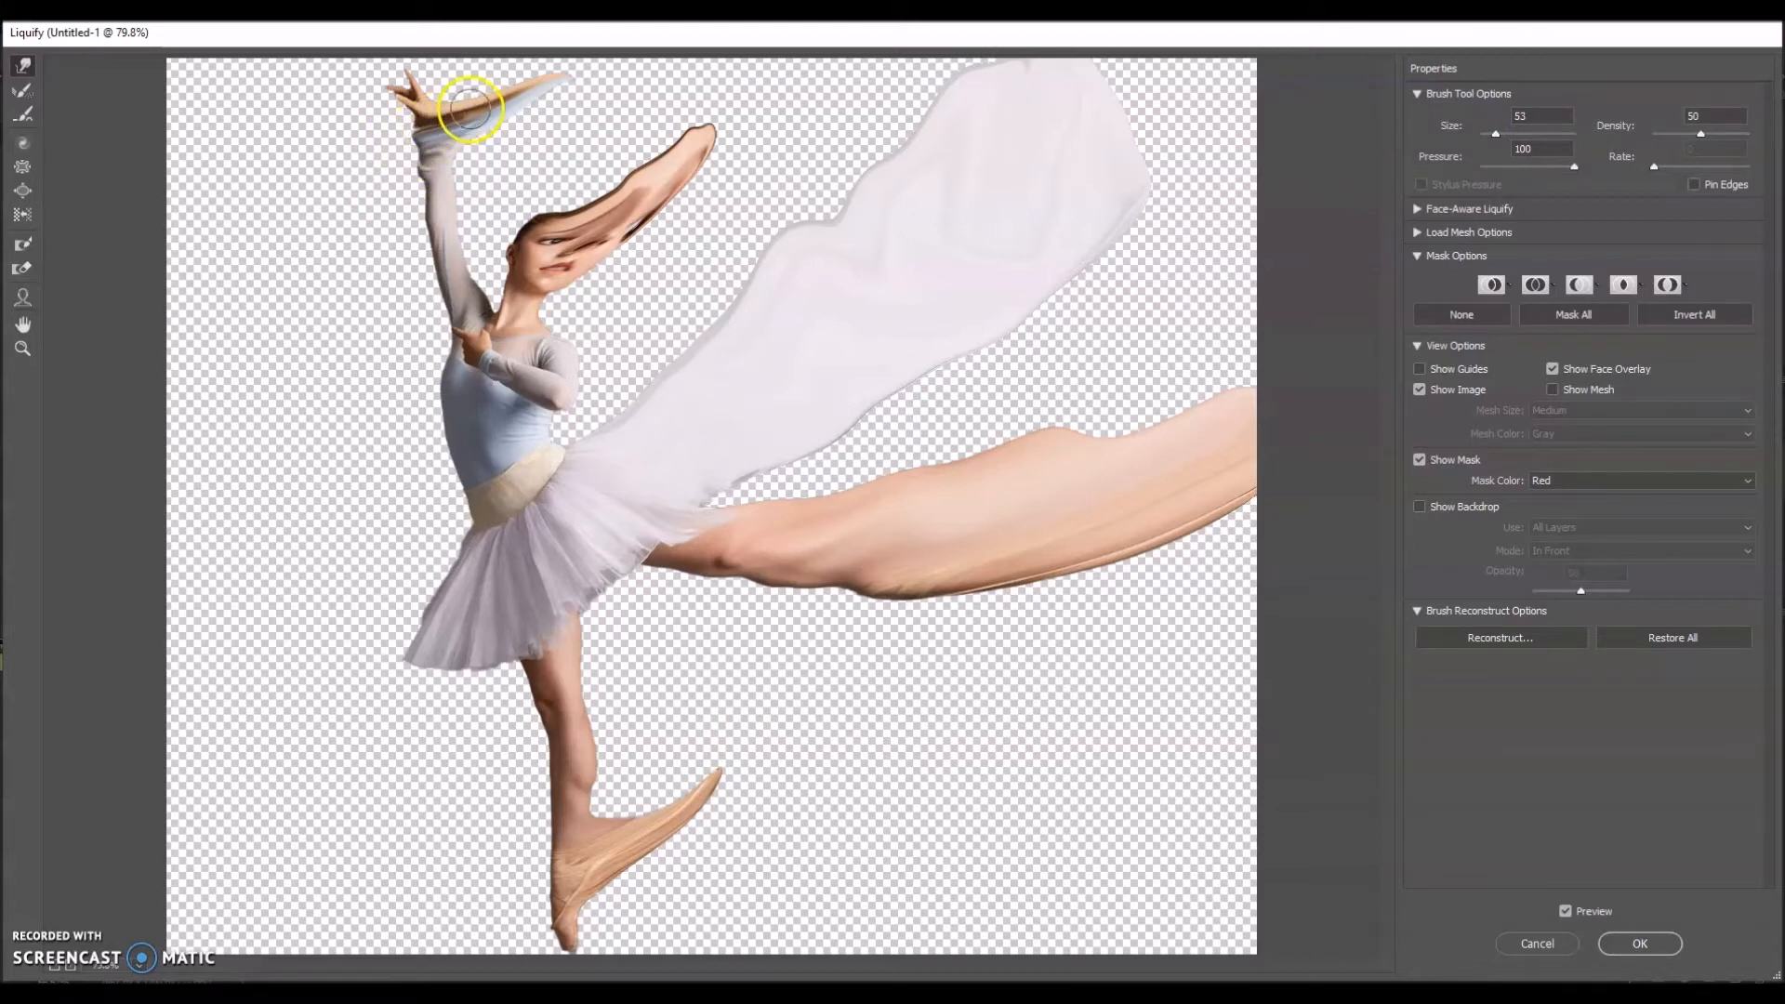
left_click(1641, 943)
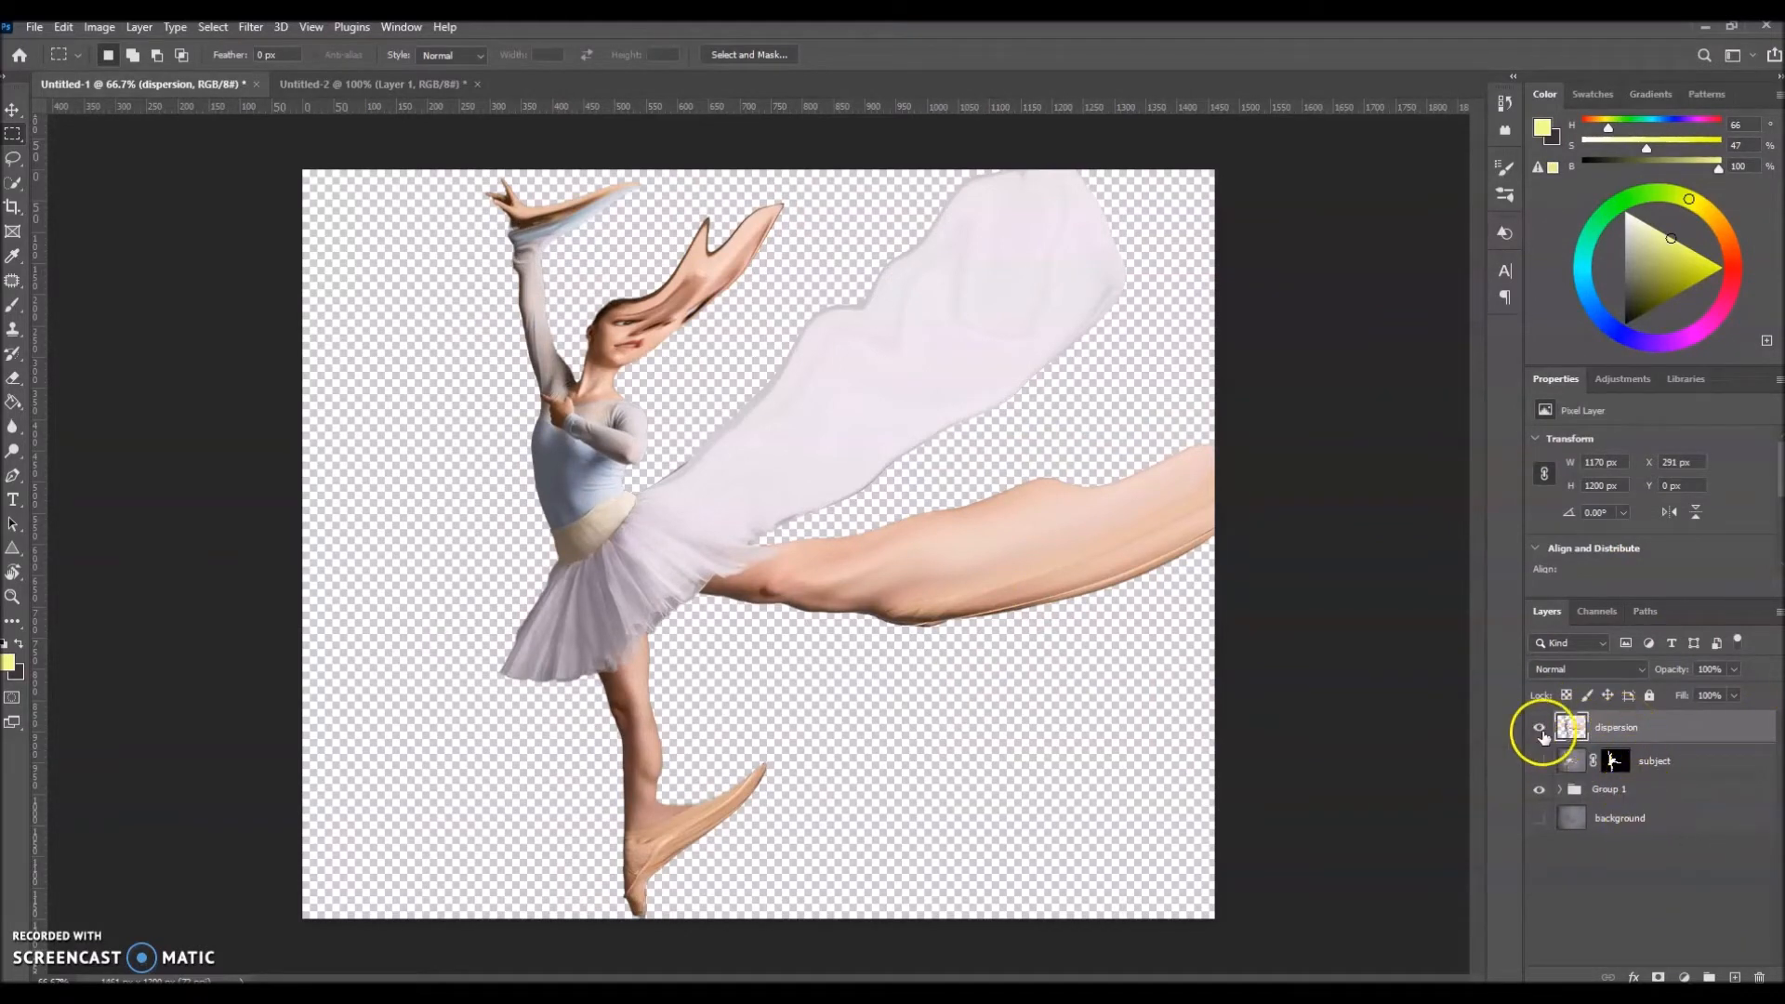
Step: Hide the dispersion layer and inspect the "dispersion wrong" layer in Group 1 with its mask disabled and re-enabled
left_click(1540, 731)
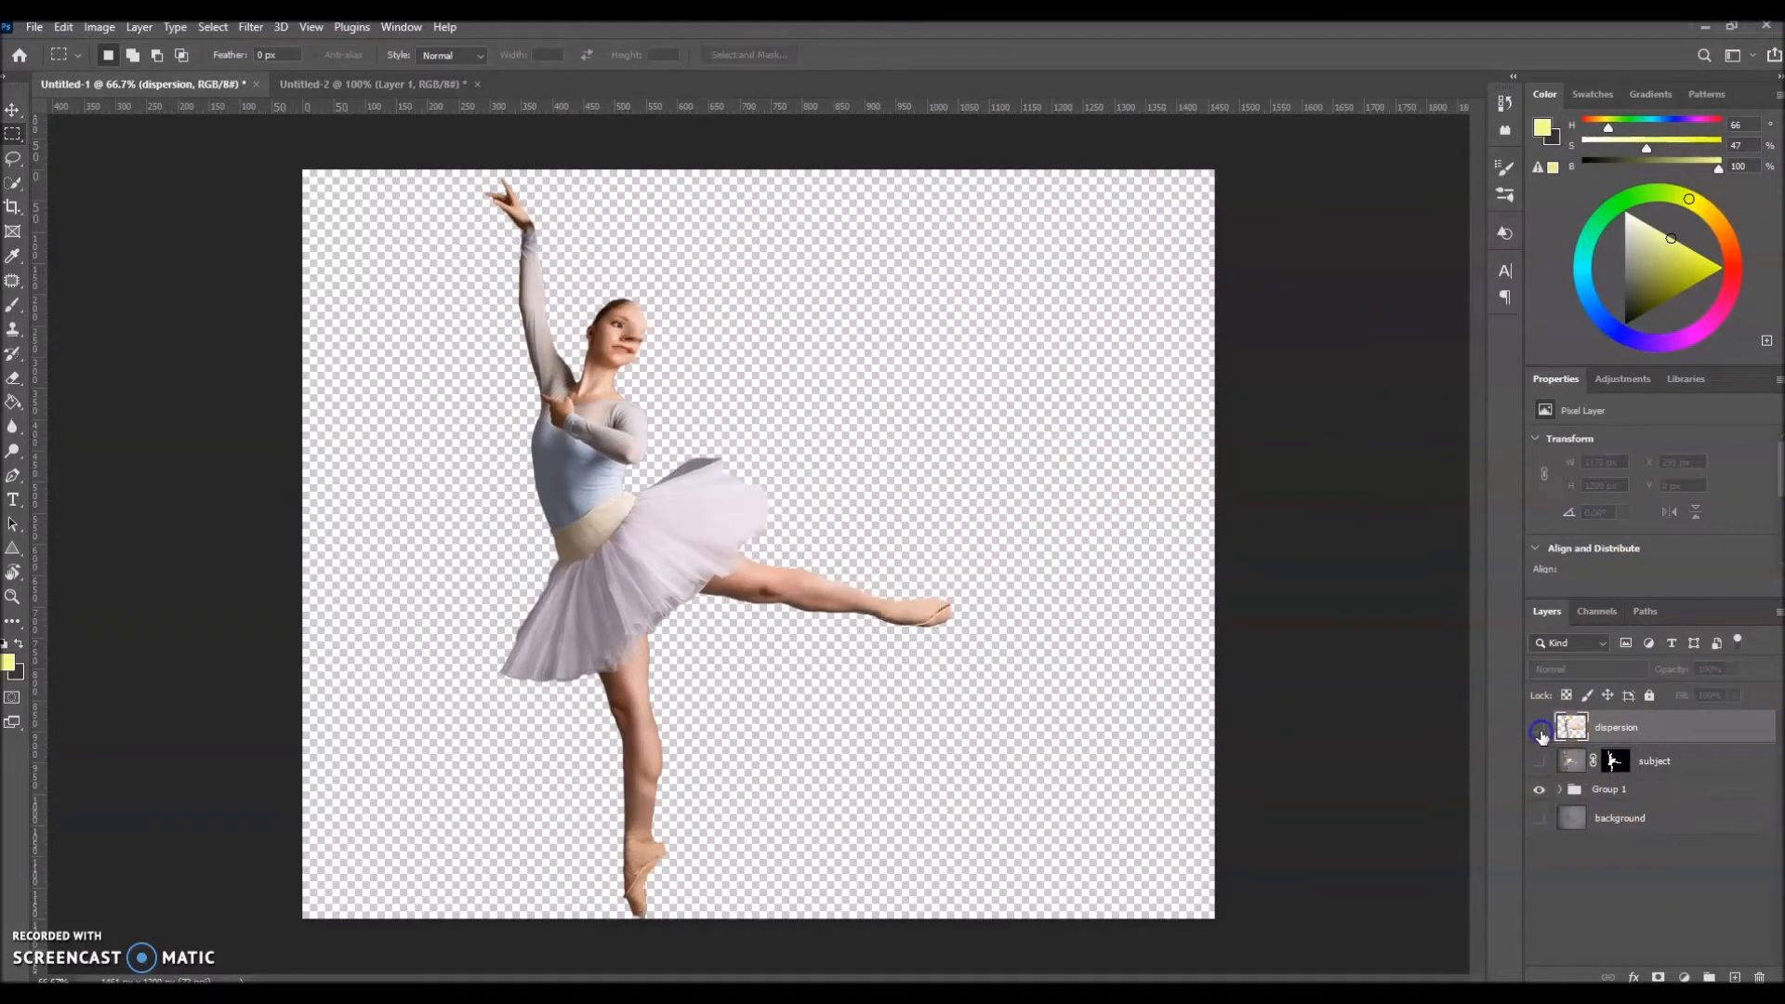
left_click(1561, 791)
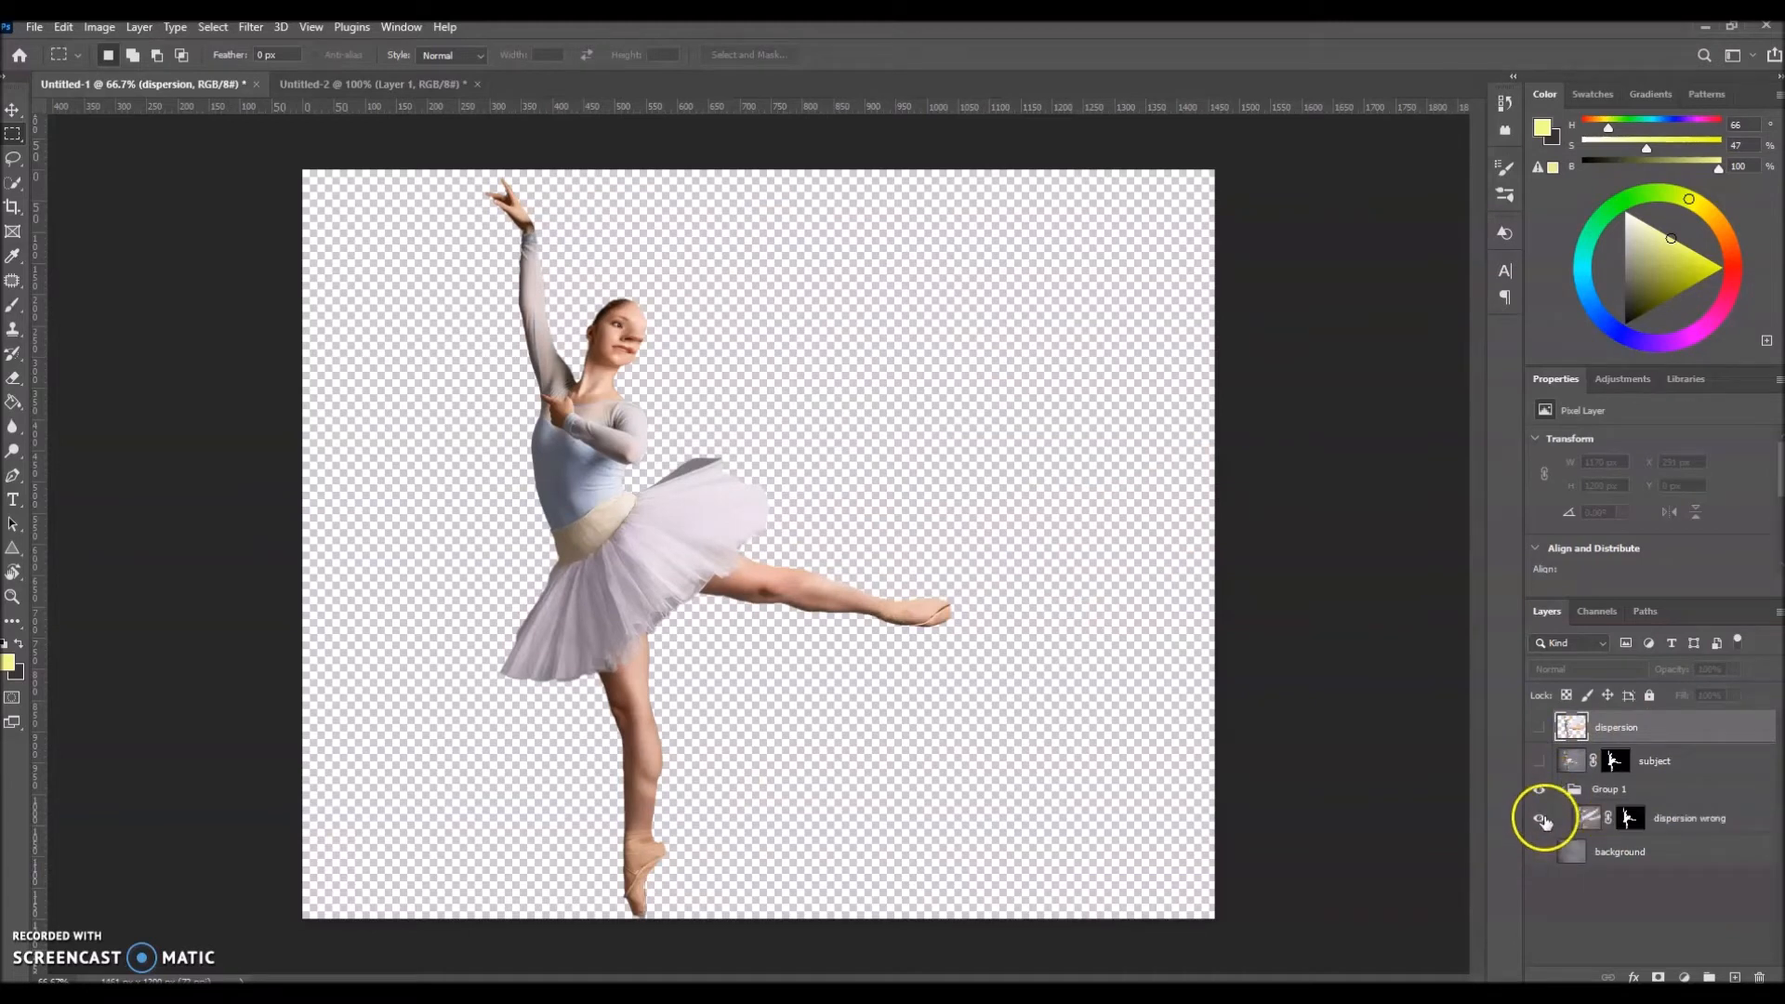
left_click(1695, 824)
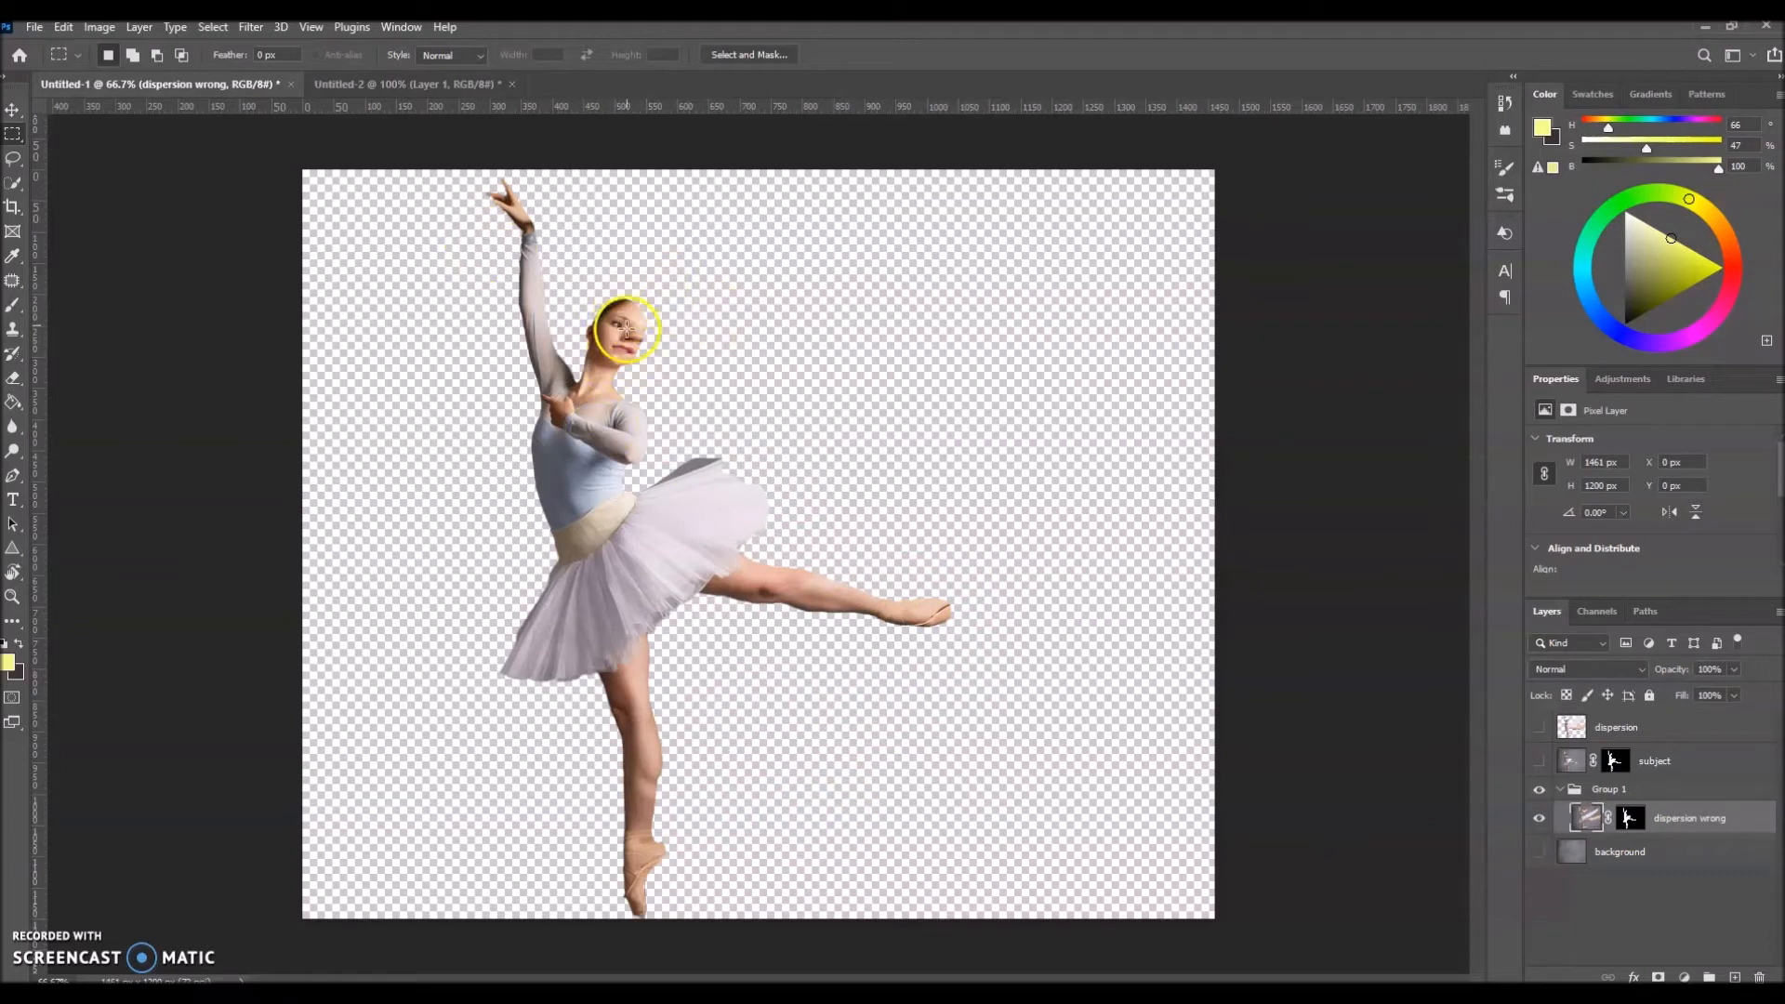
left_click(1631, 826, "shift")
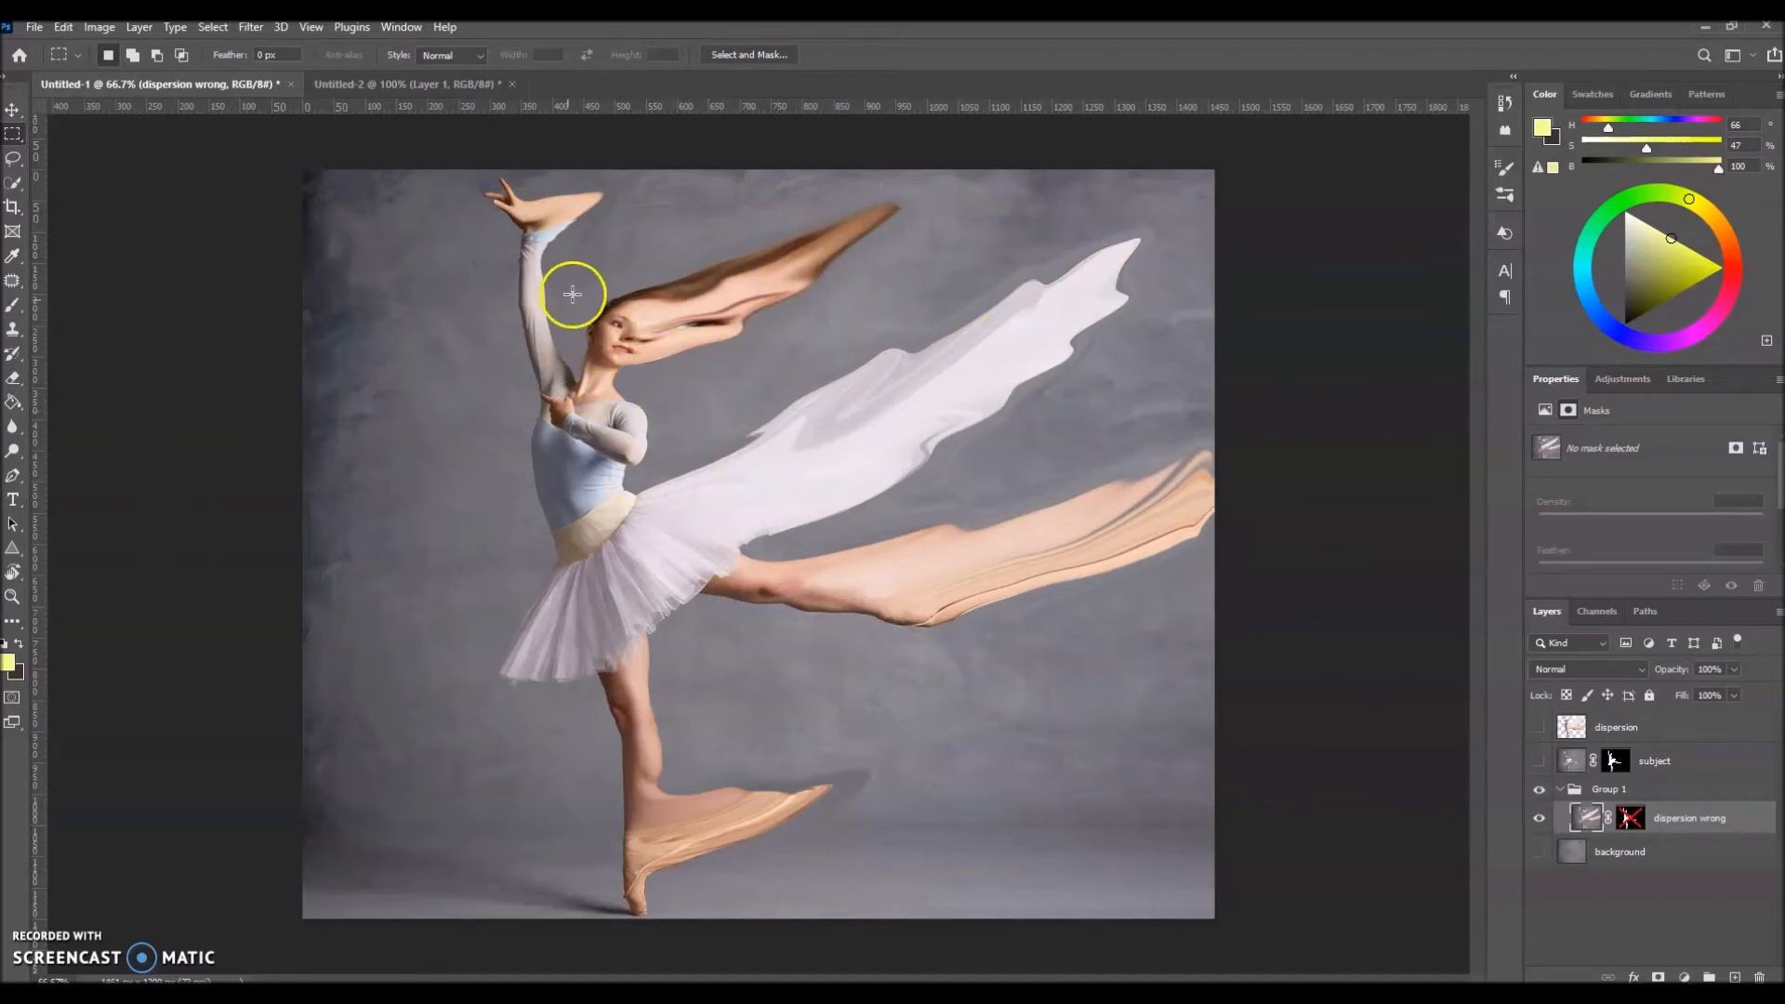
left_click(1635, 824, "shift")
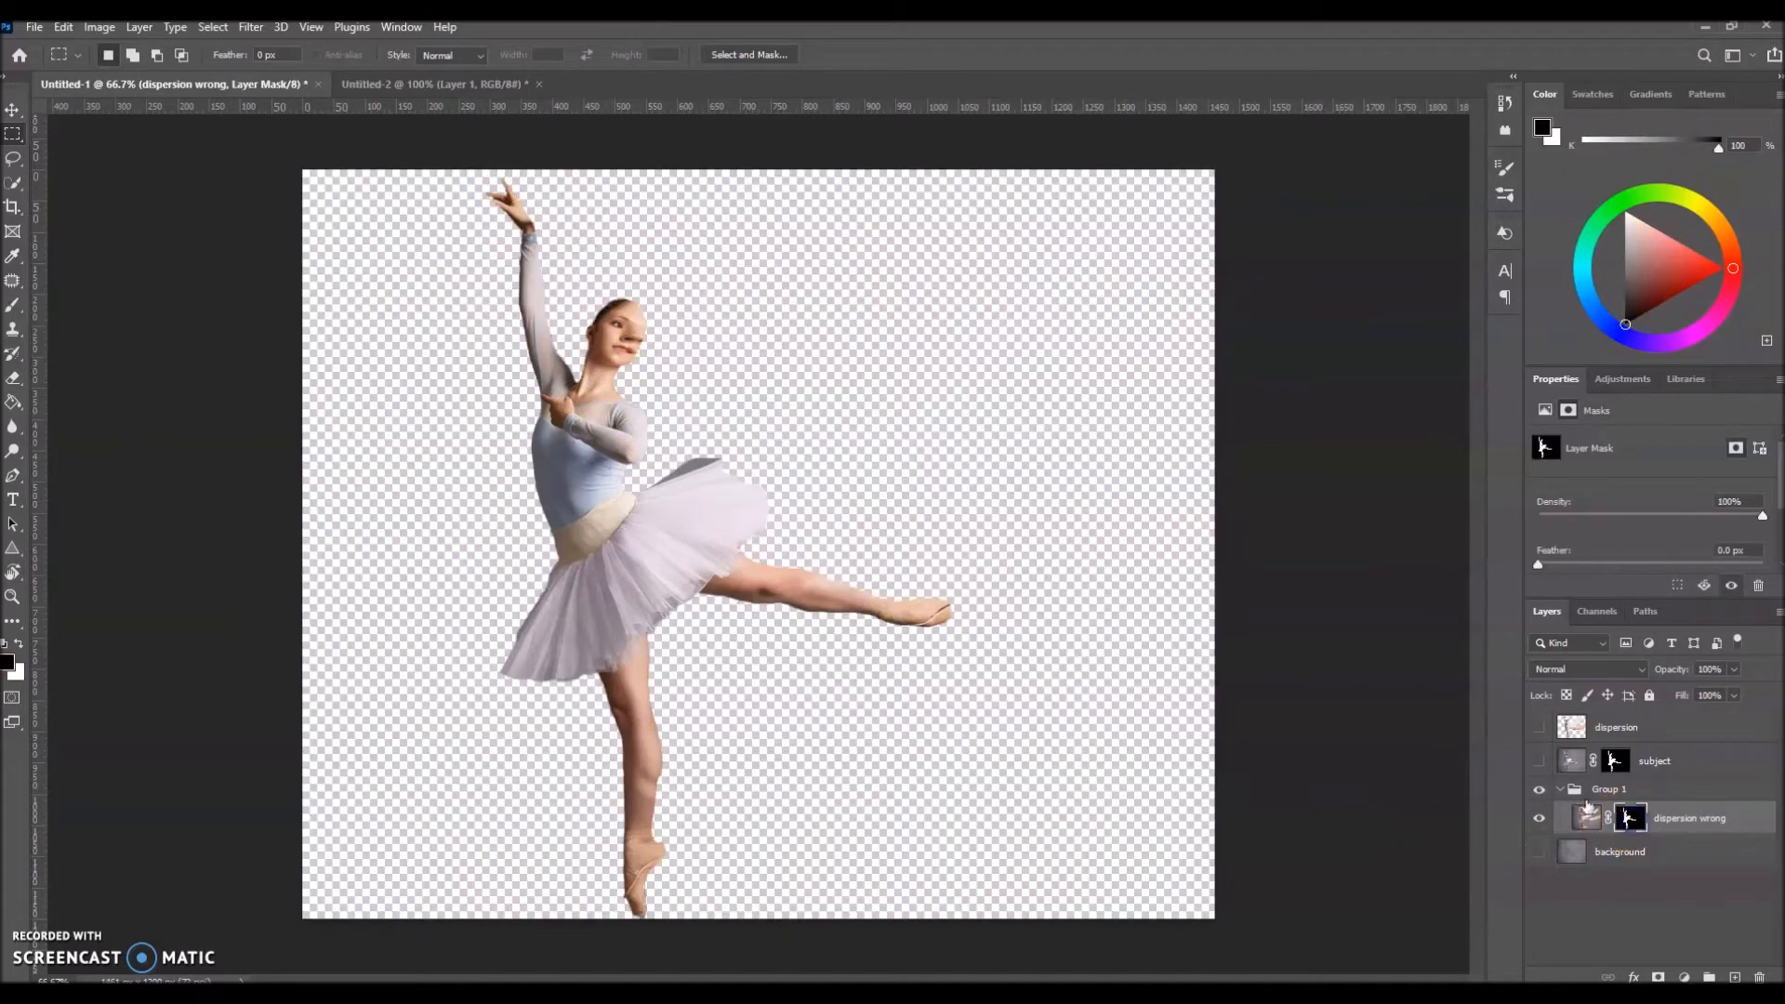
Step: Collapse Group 1 in the layer stack and hide it
left_click(1560, 789)
left_click(1540, 790)
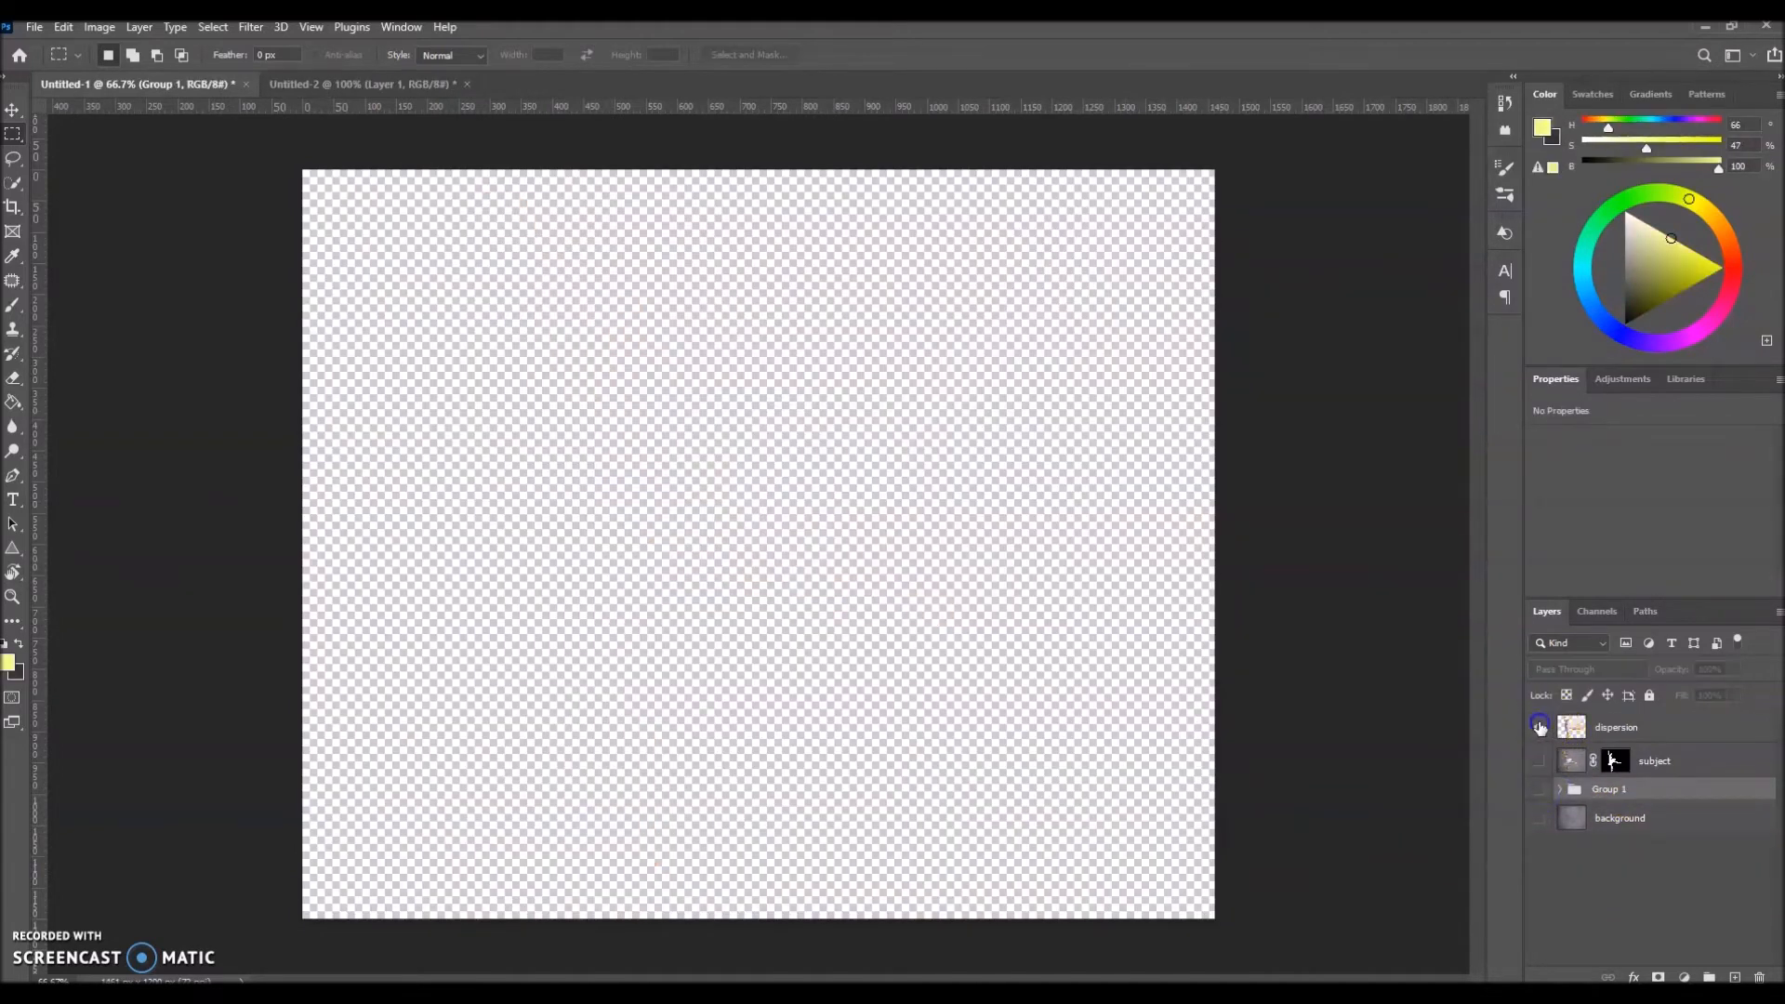
Step: Show the dispersion and background layers
left_click(1539, 727)
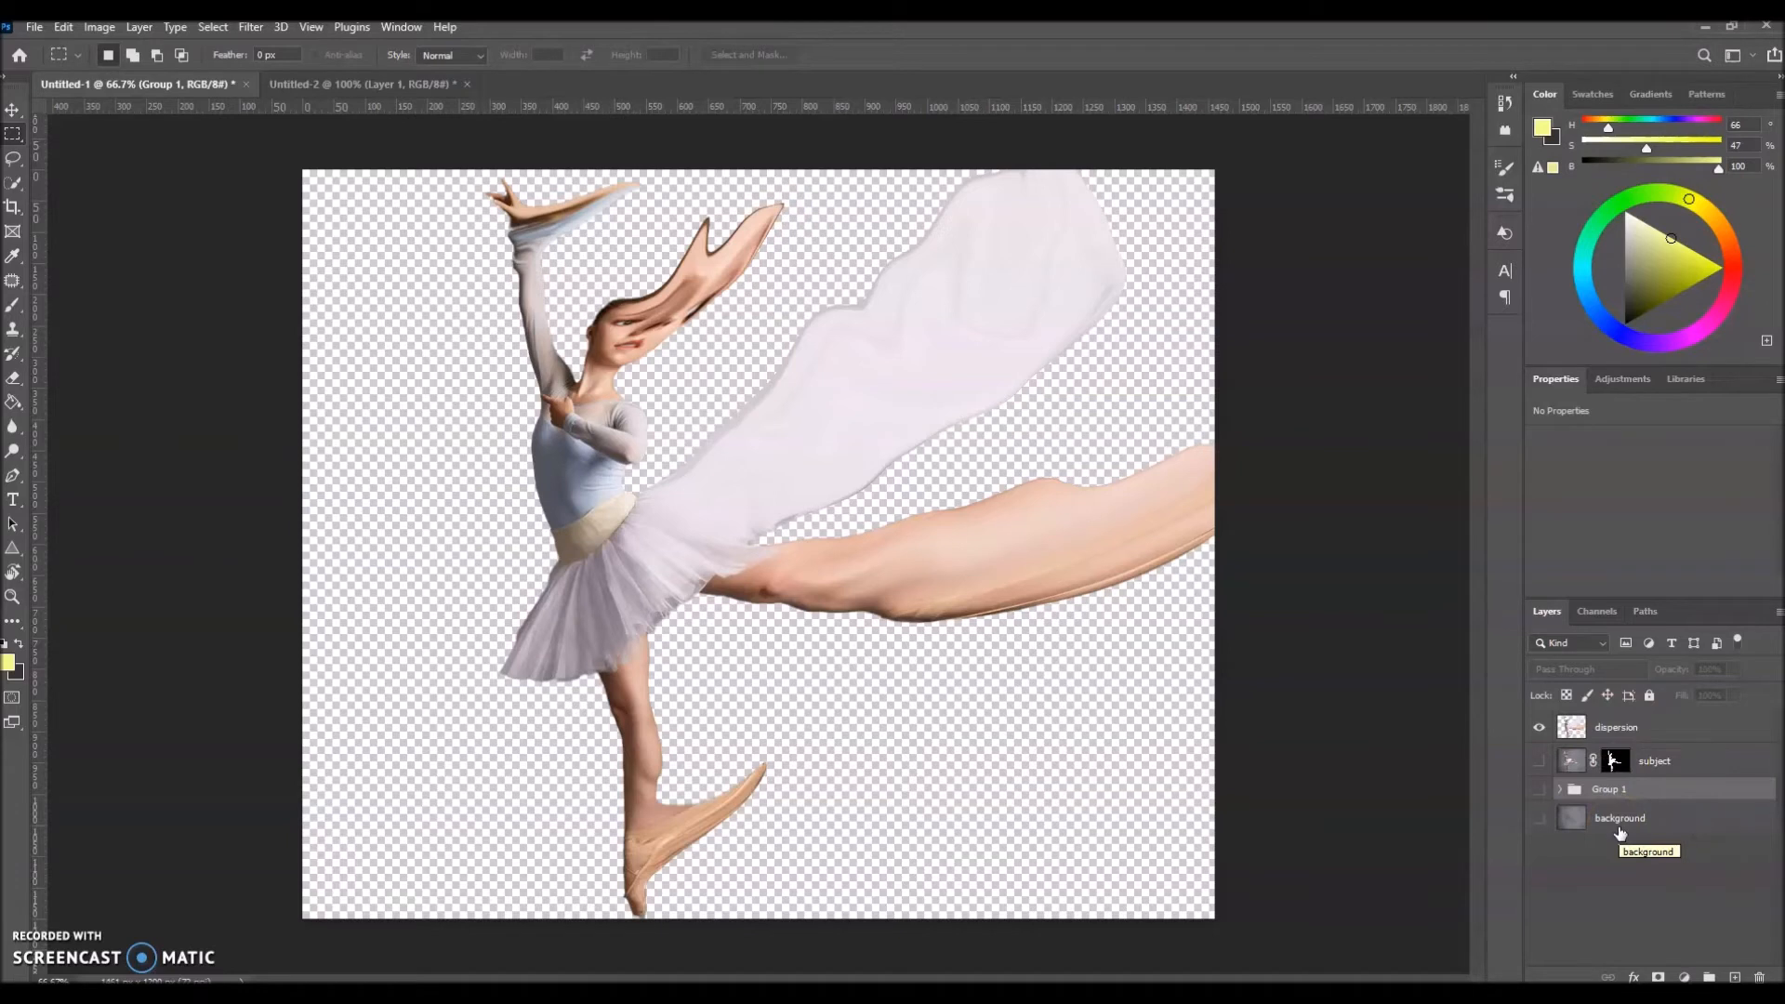
left_click(1540, 819)
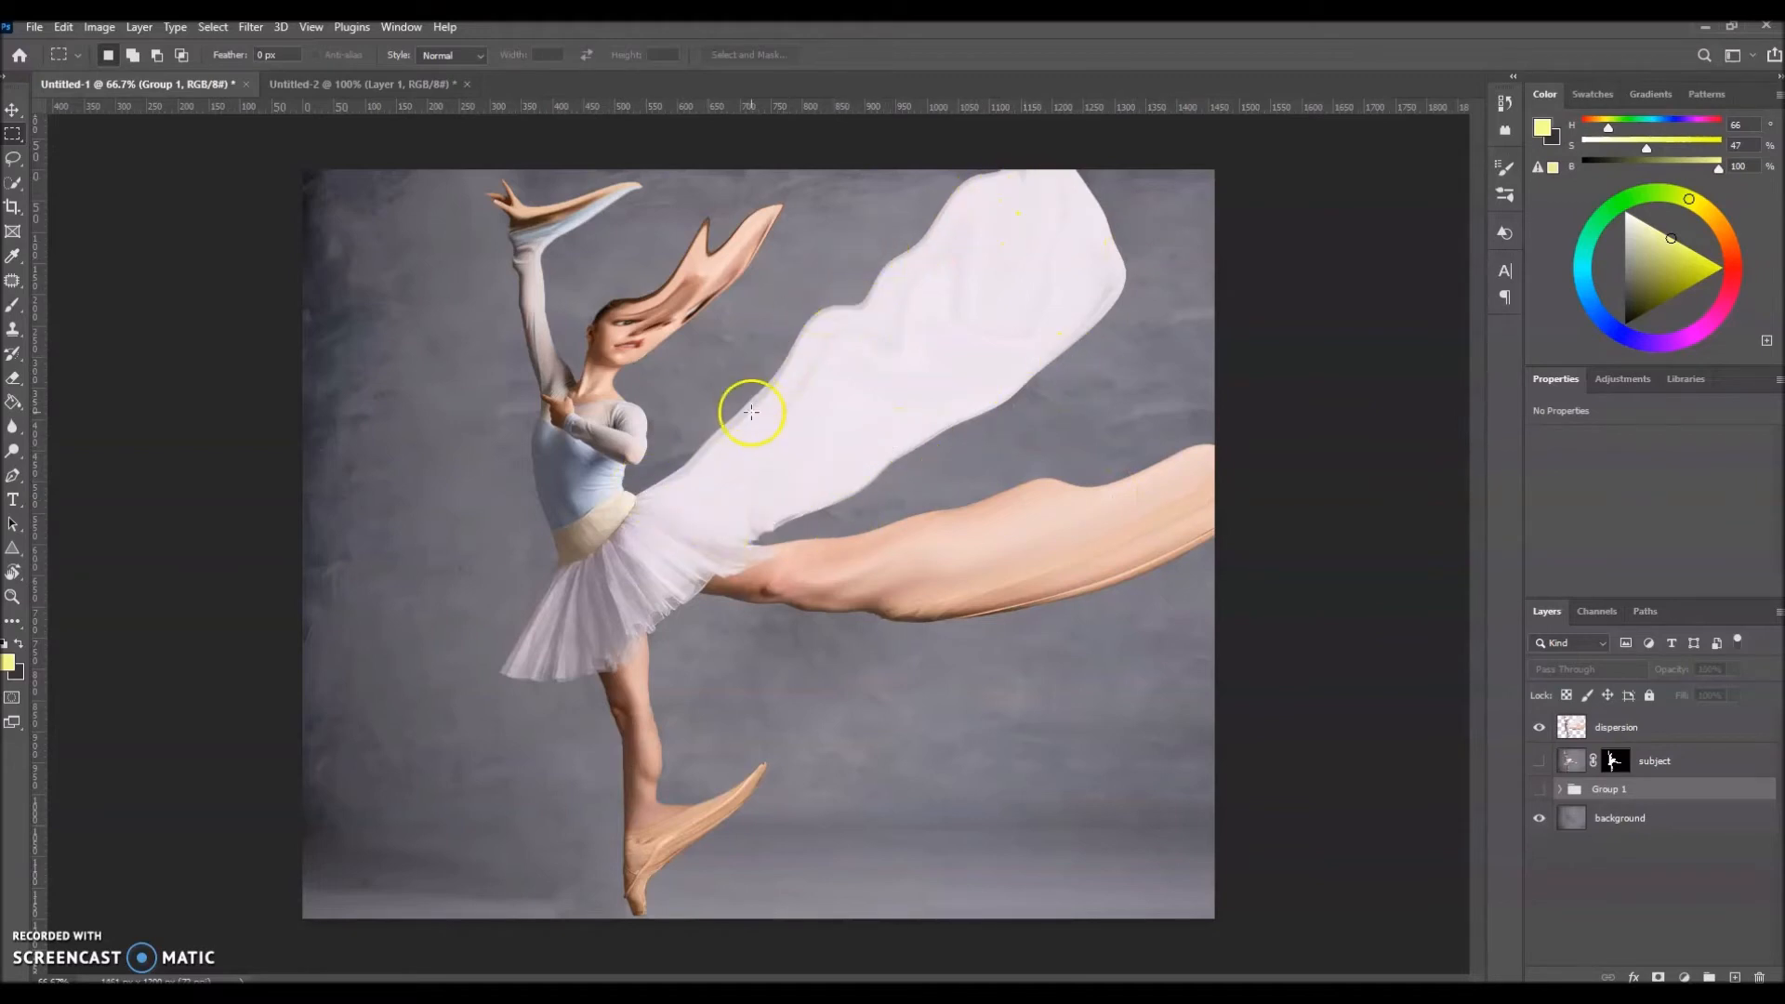
Step: Add a black layer mask to the dispersion layer and ready the Brush tool with a white foreground color
left_click(1702, 726)
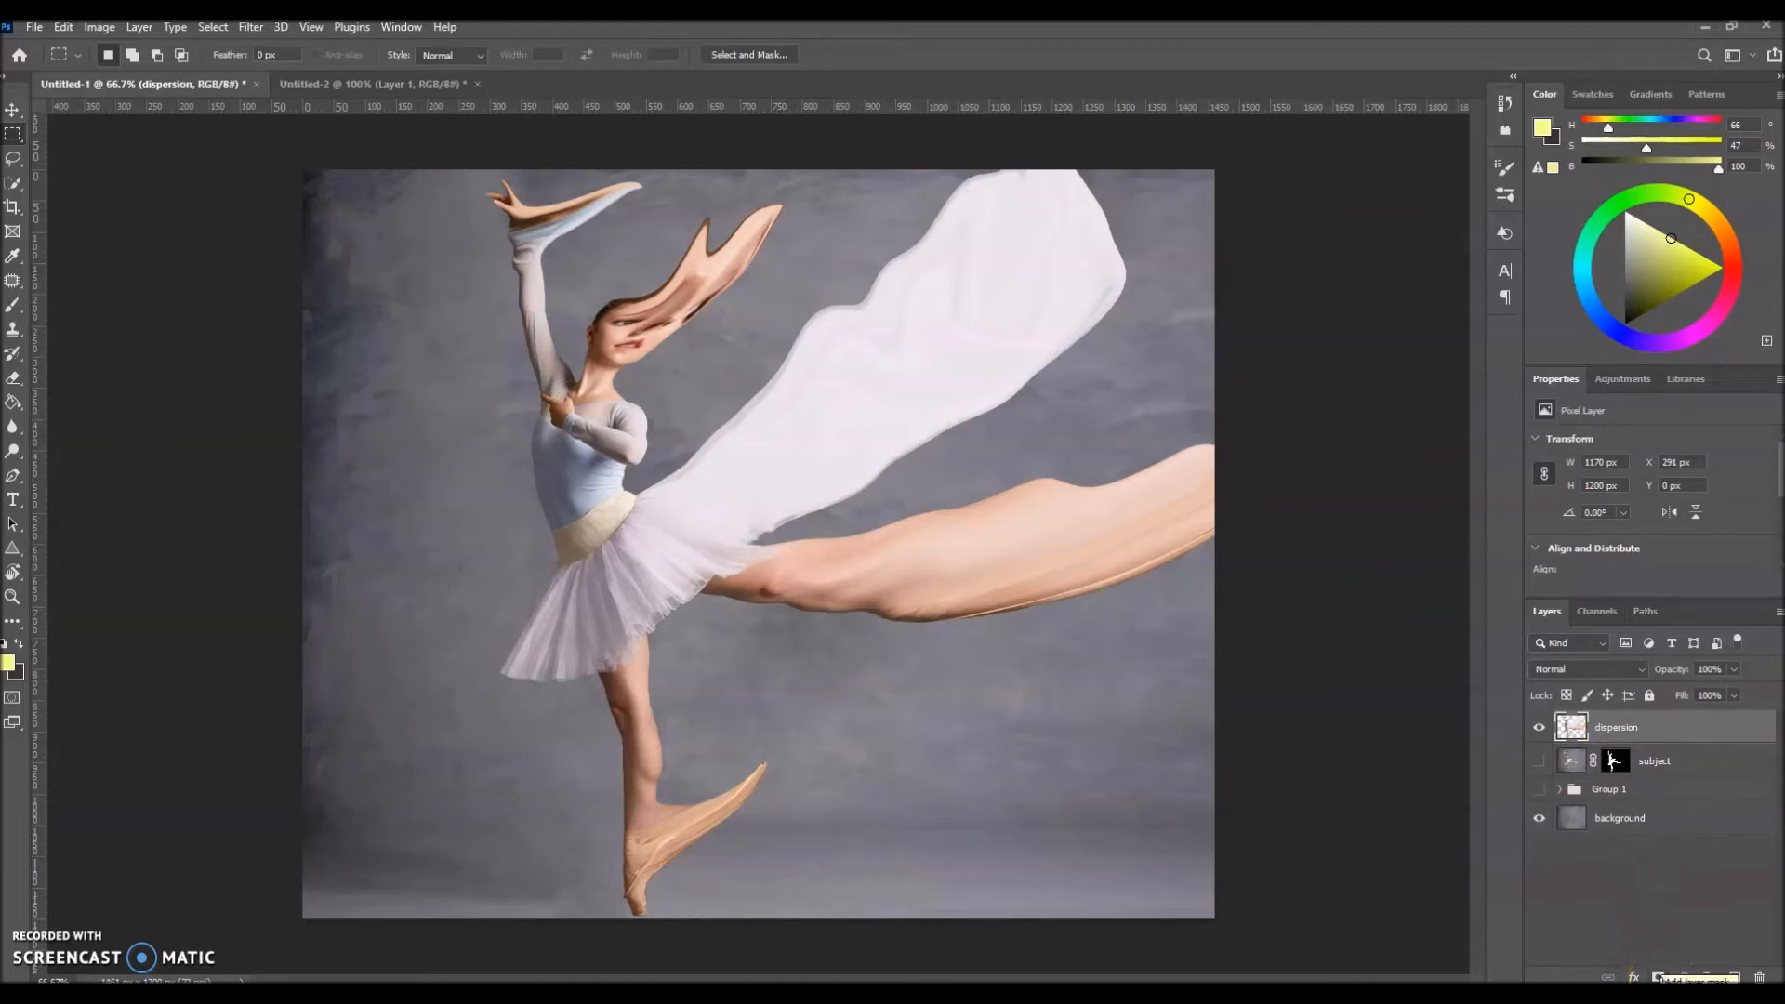
left_click(1659, 977, "alt")
left_click(1614, 730)
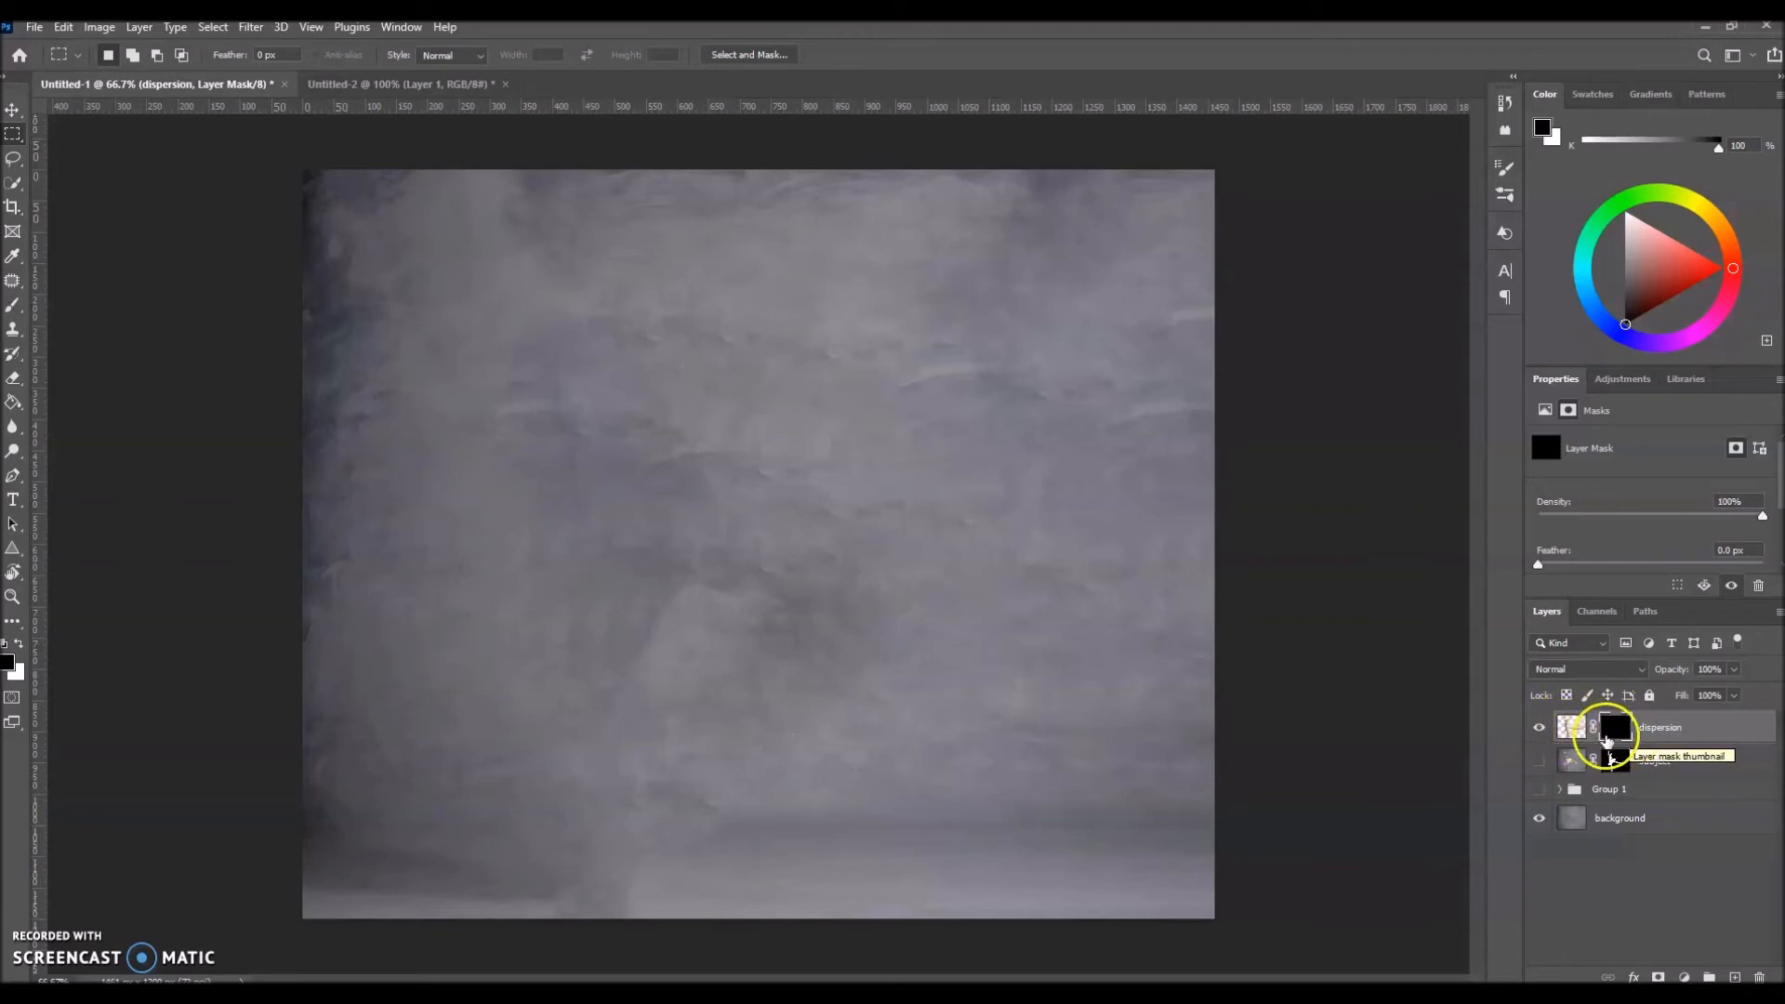
left_click(14, 304)
left_click(22, 644)
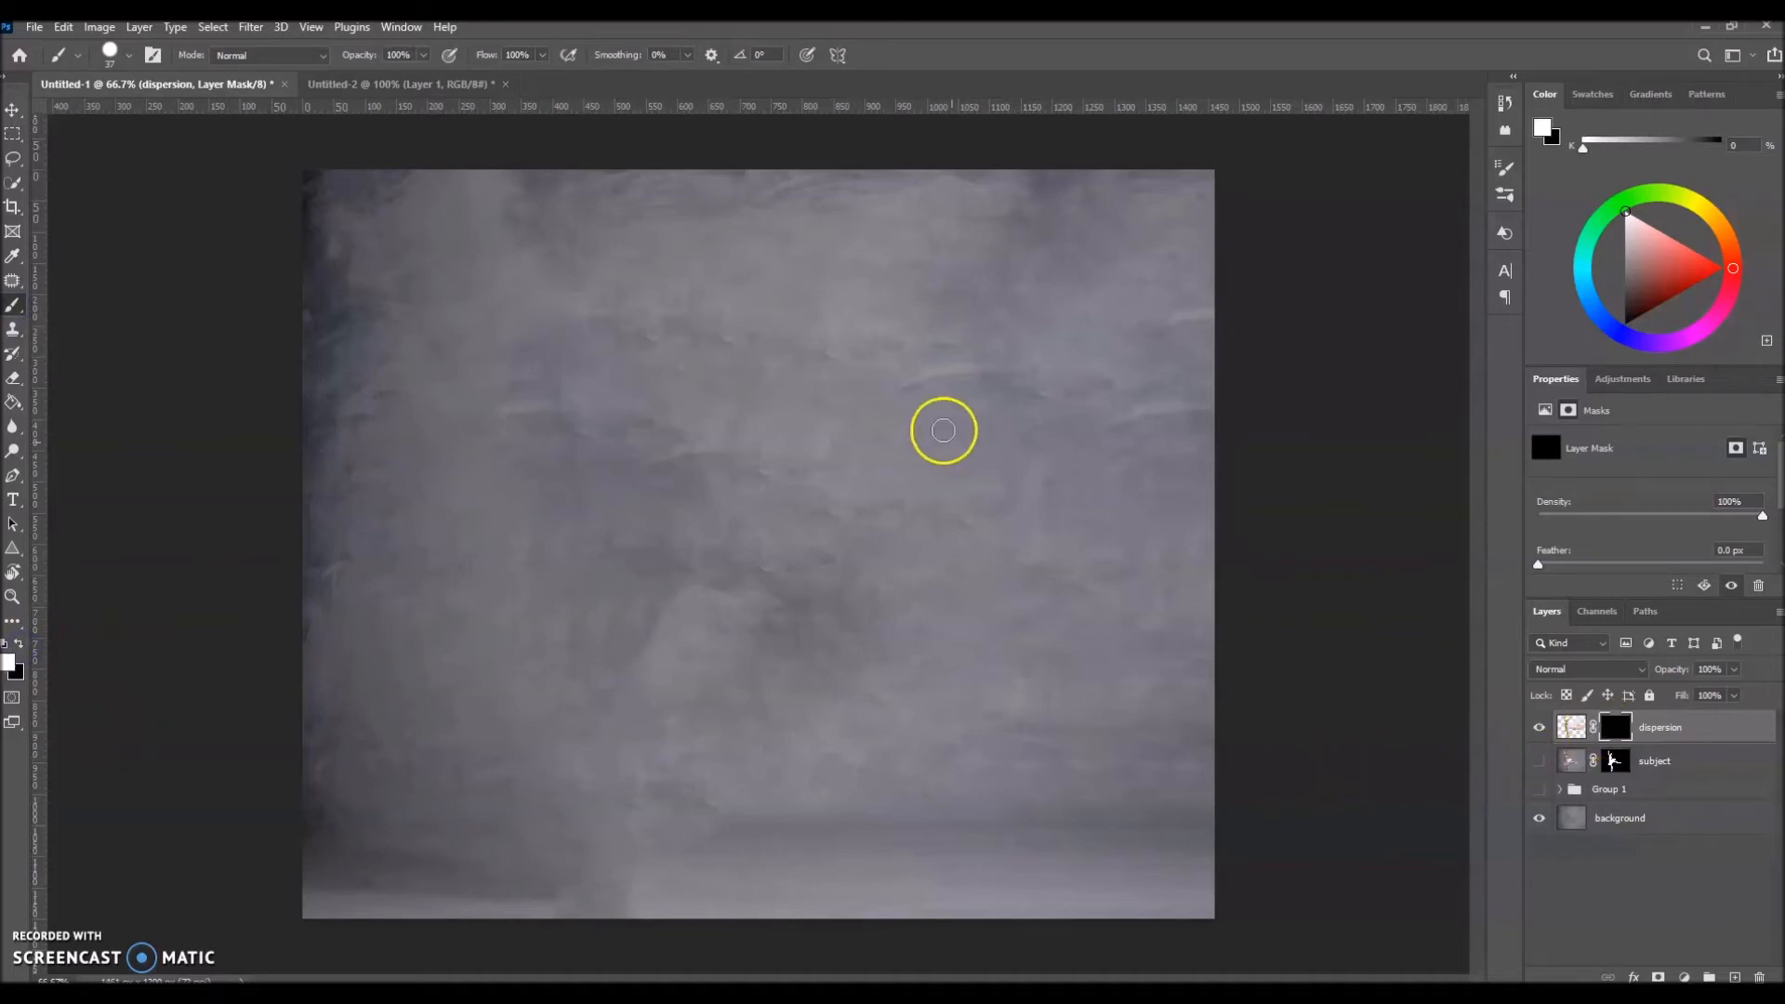
Step: Try revealing the stretched tutu and leg with white brush strokes on the dispersion mask, and refill the mask with black
mouse_move(957, 330)
left_mouse_down()
mouse_move(897, 431)
mouse_move(810, 349)
mouse_move(800, 374)
mouse_move(902, 611)
mouse_move(917, 576)
mouse_move(923, 616)
mouse_move(940, 558)
mouse_move(994, 545)
left_mouse_up()
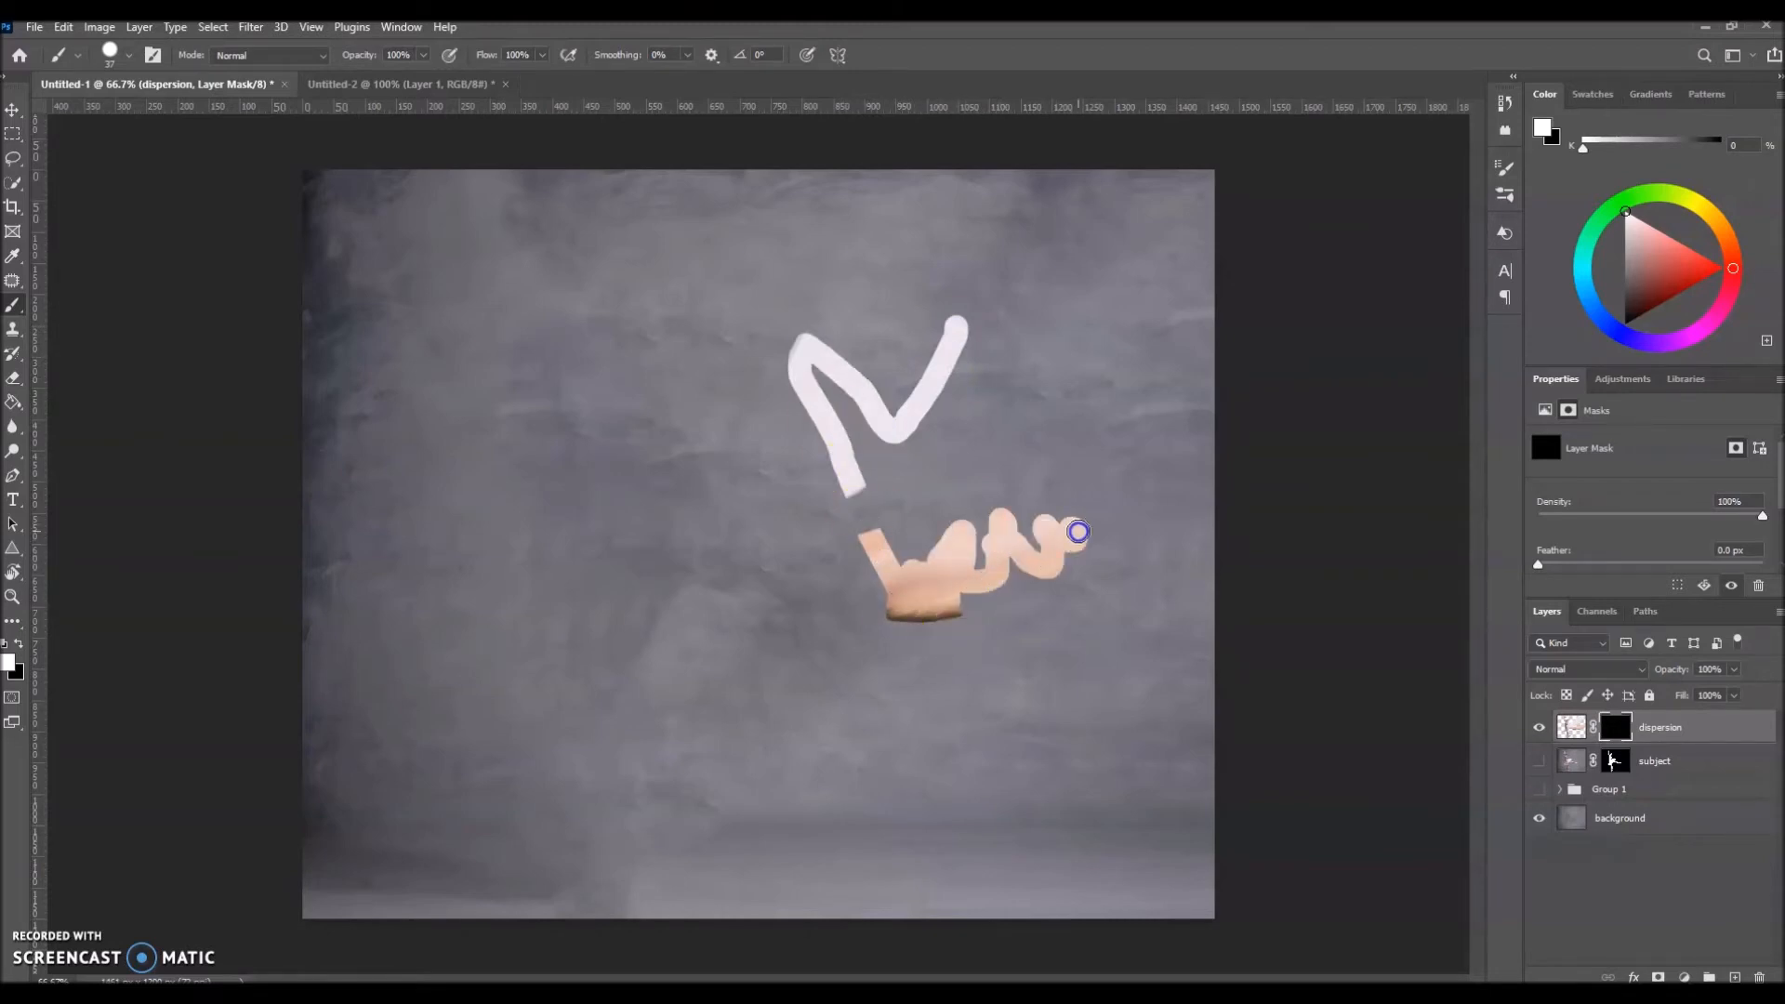
left_click_drag(1159, 482, 1174, 465)
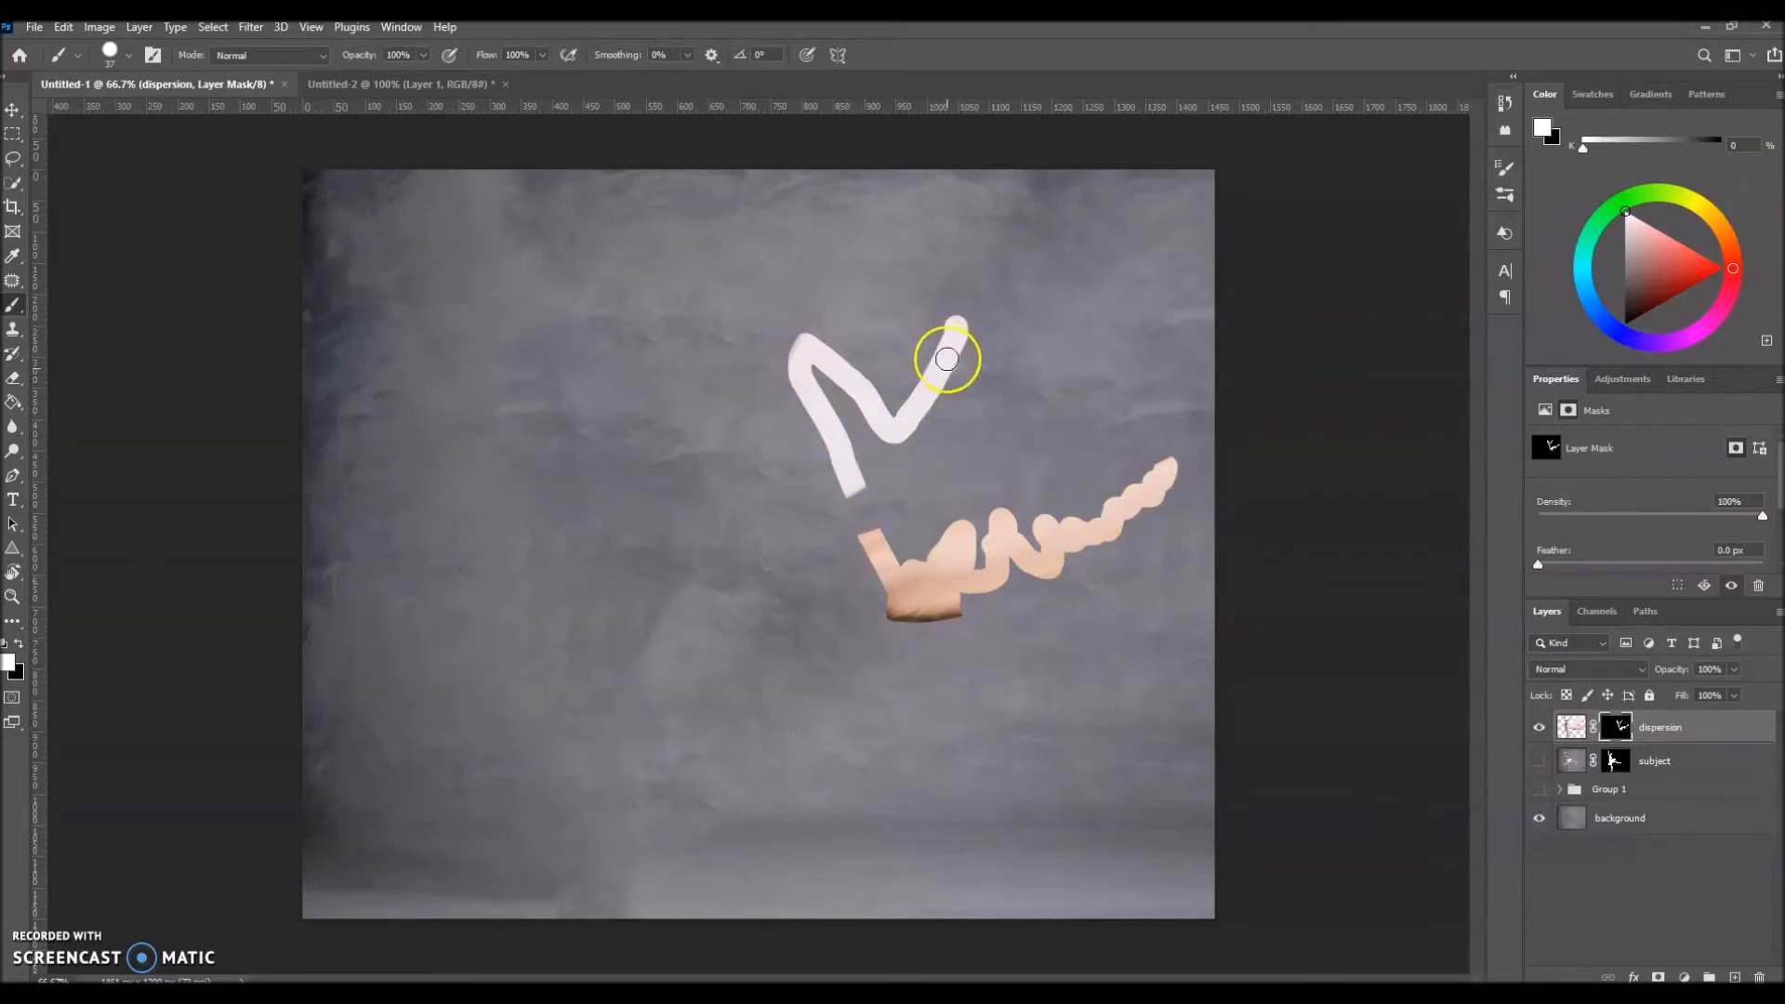
key("ctrl+BackSpace")
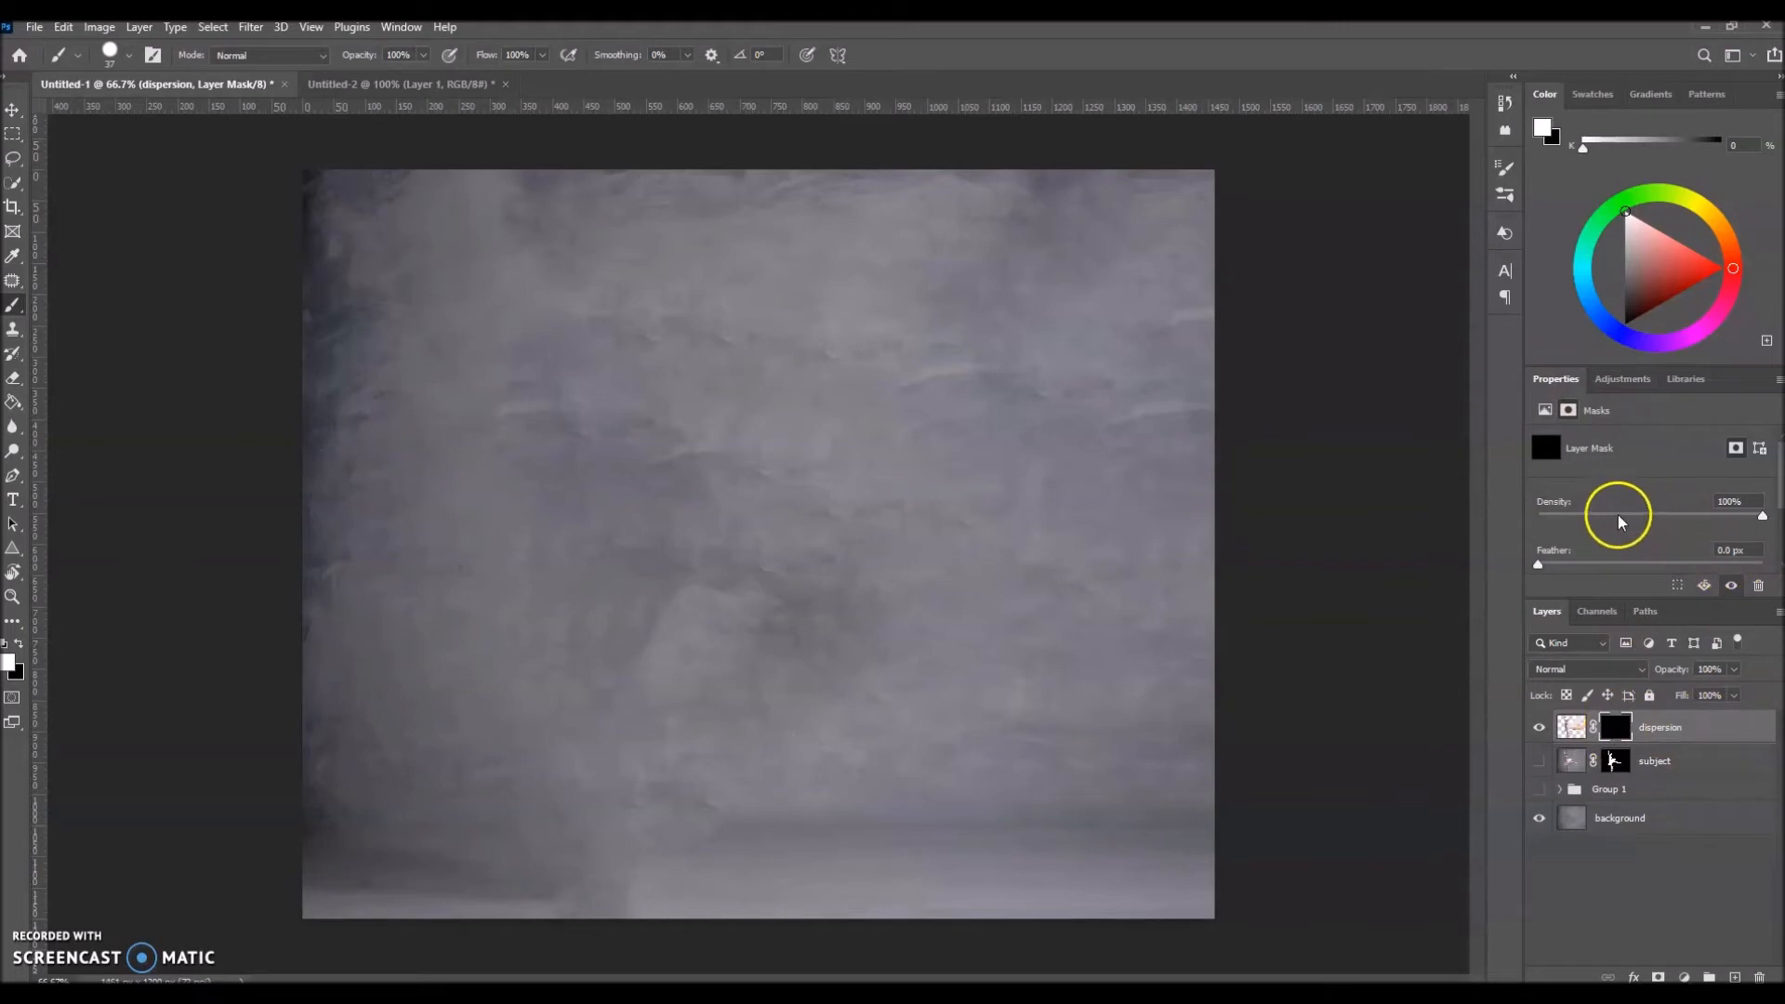
Step: Try white brush dabs over the stretched leg with the dispersion mask's density at 66%, and restore the density to 100%
left_click(1764, 519)
left_click_drag(1753, 523, 1688, 528)
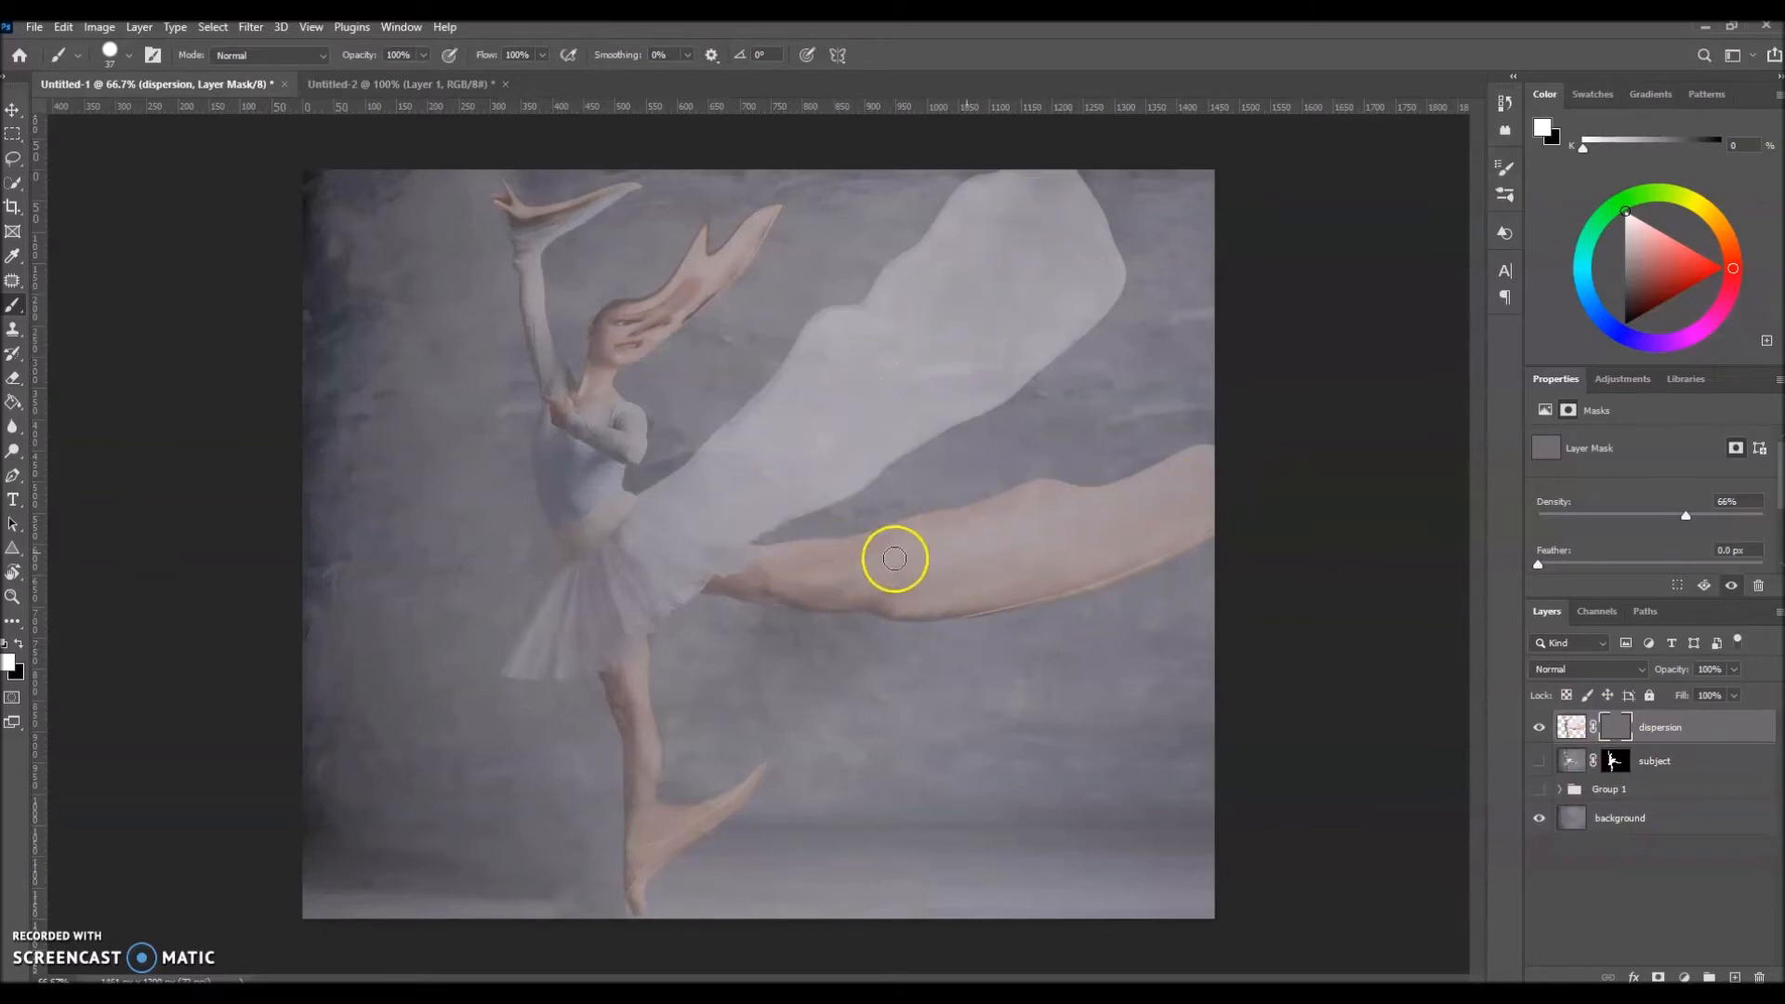
left_click(1023, 542)
left_click(1081, 521)
left_click(1017, 592)
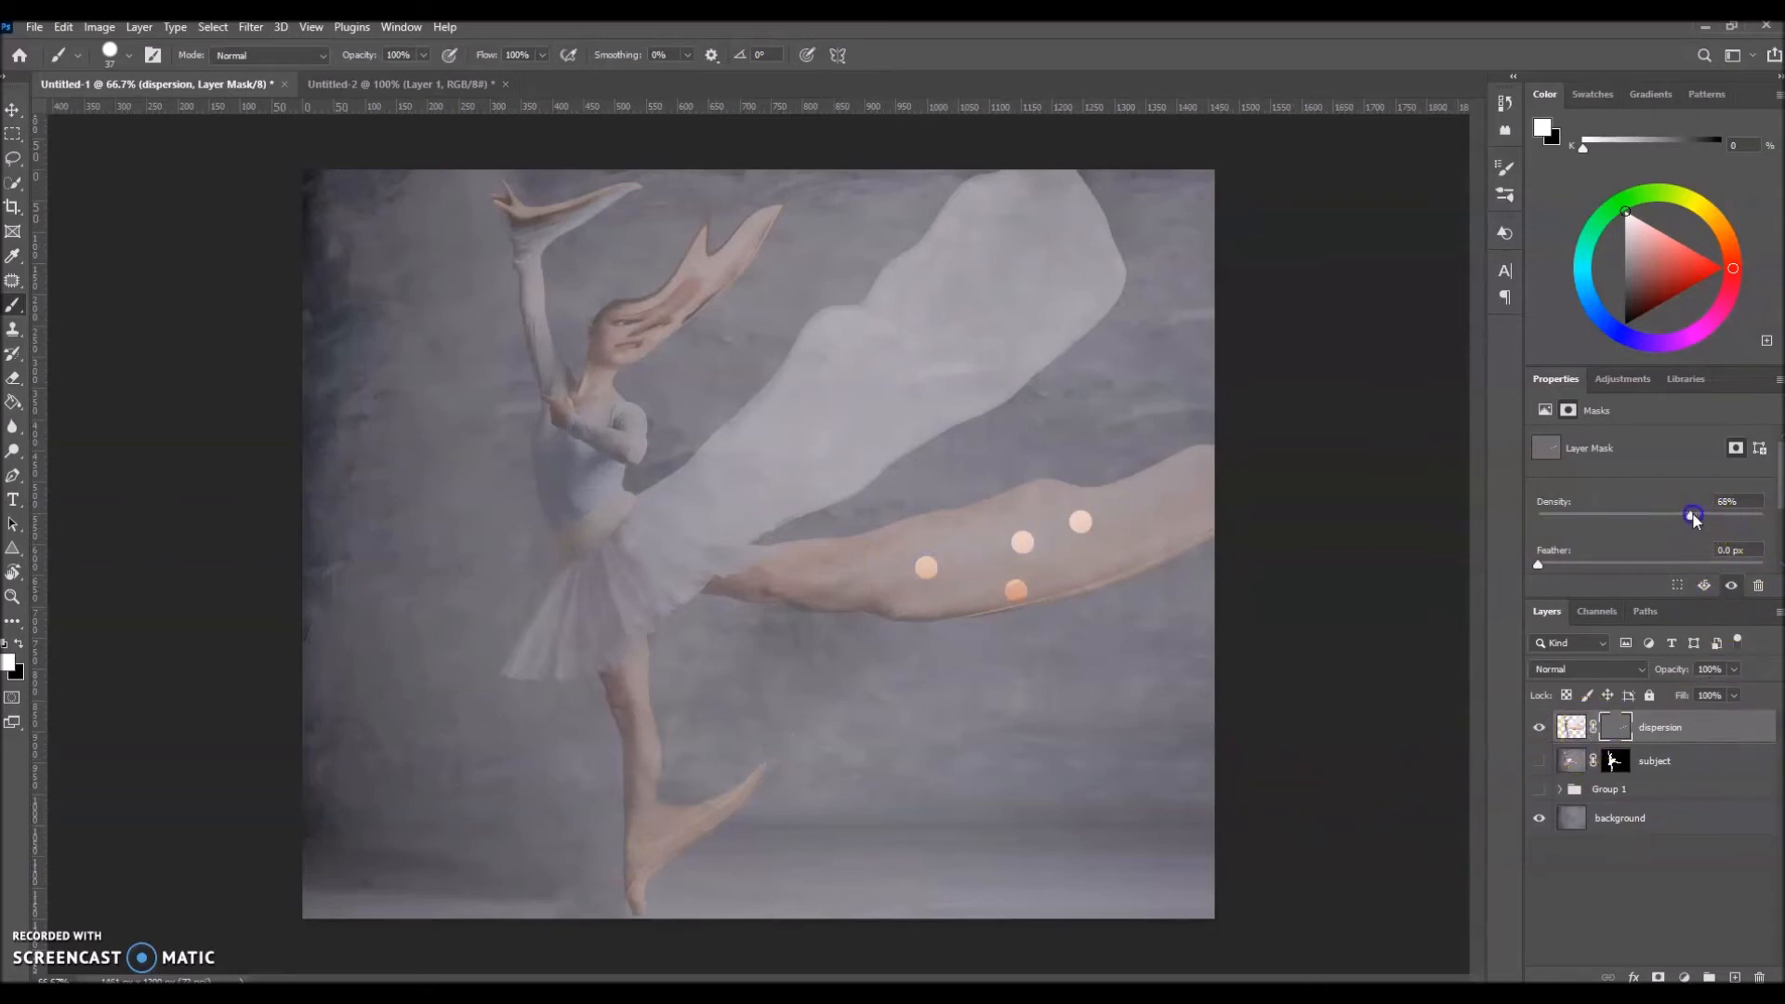
left_click_drag(1757, 516, 1762, 515)
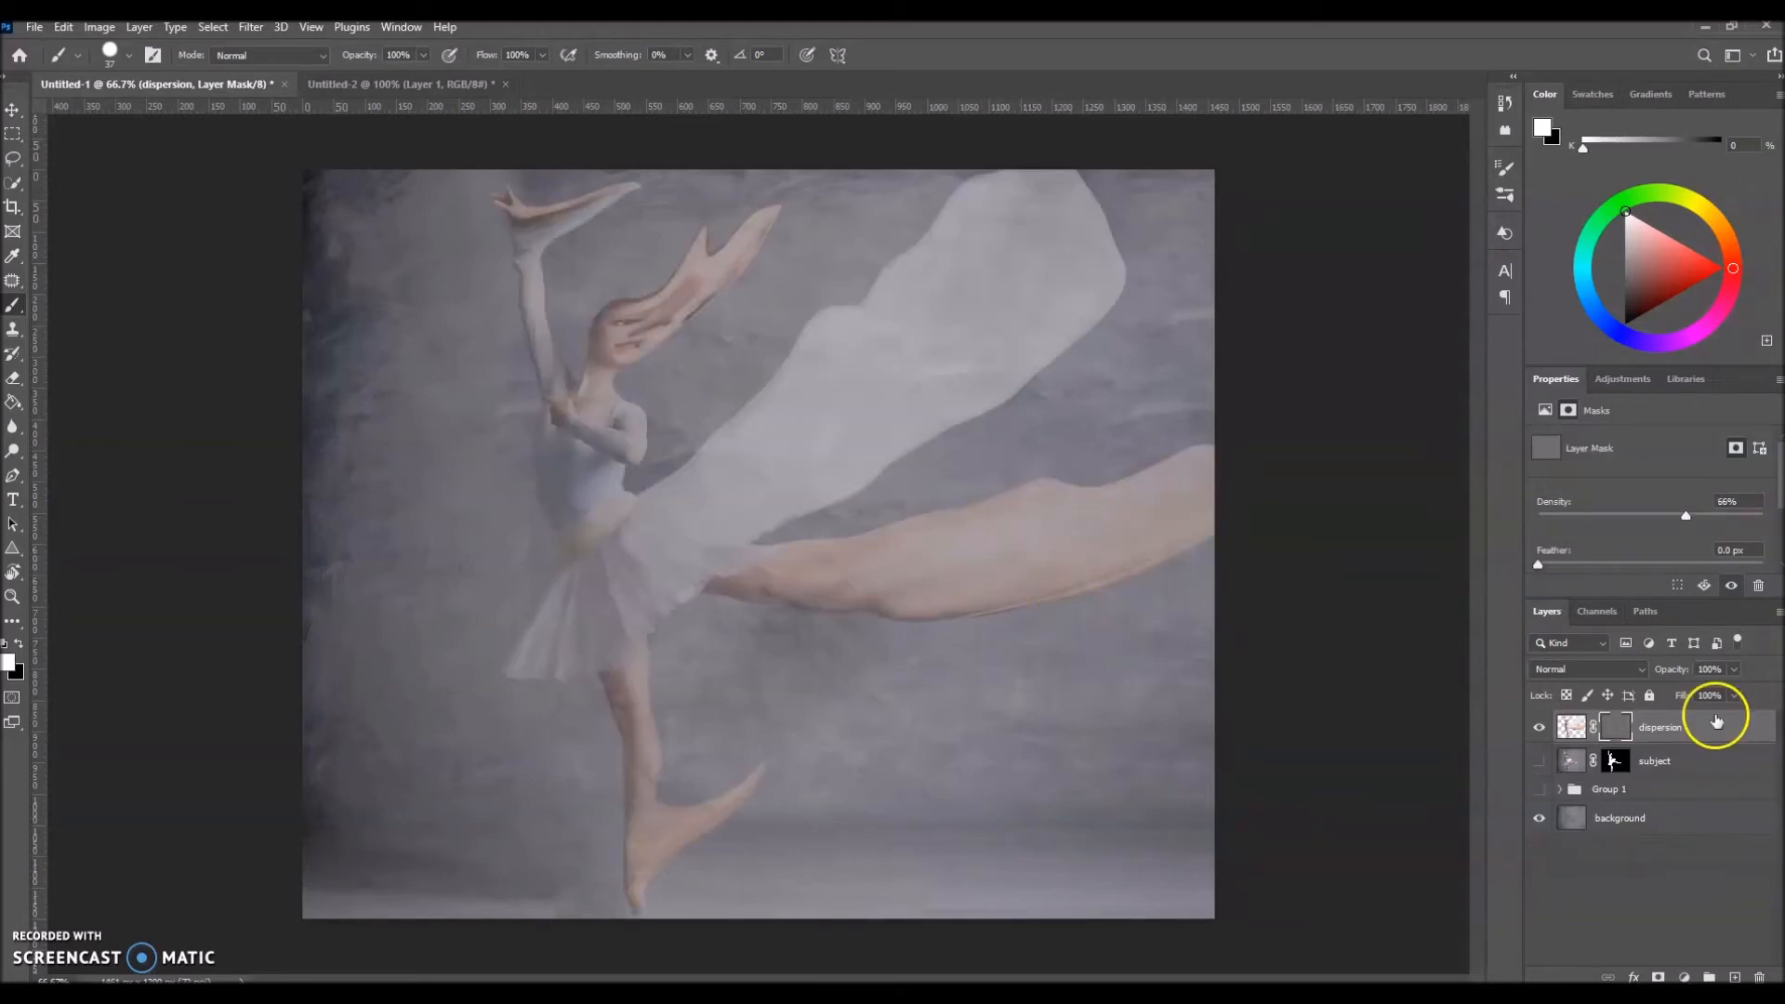
left_click_drag(1775, 526, 1775, 526)
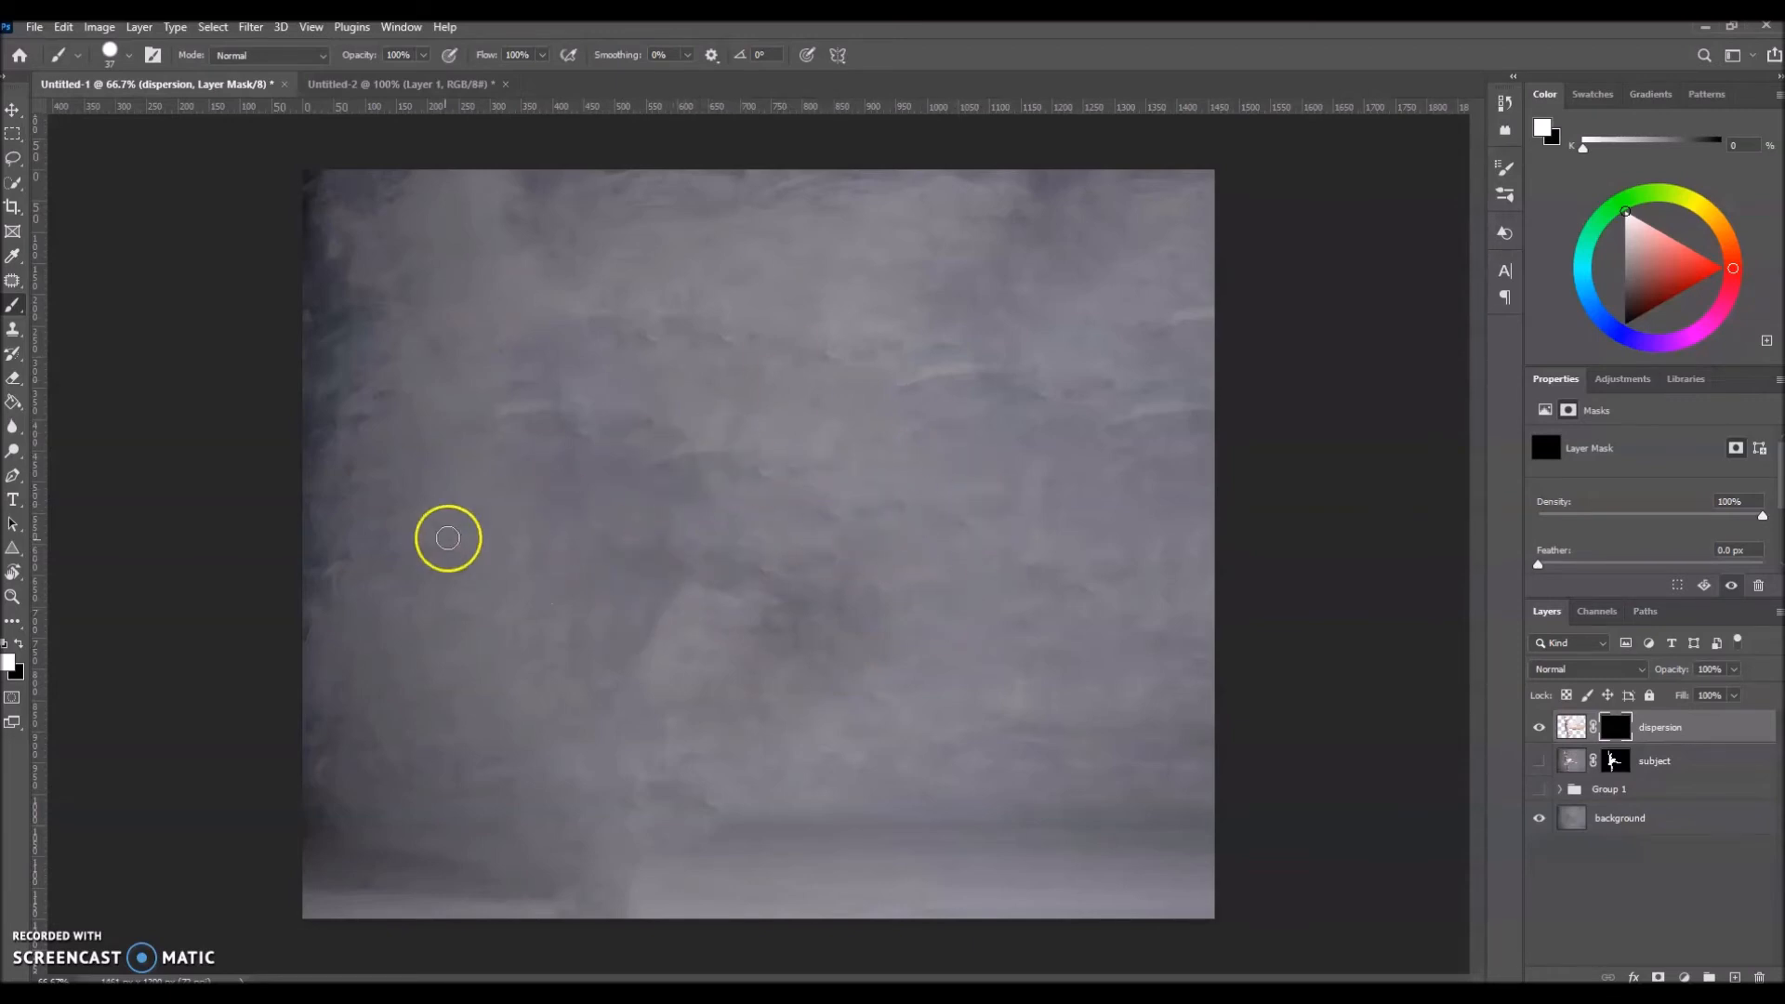
Step: Choose the Supreme brush from Kyle's Spatter Brushes at 284 px
left_click(117, 54)
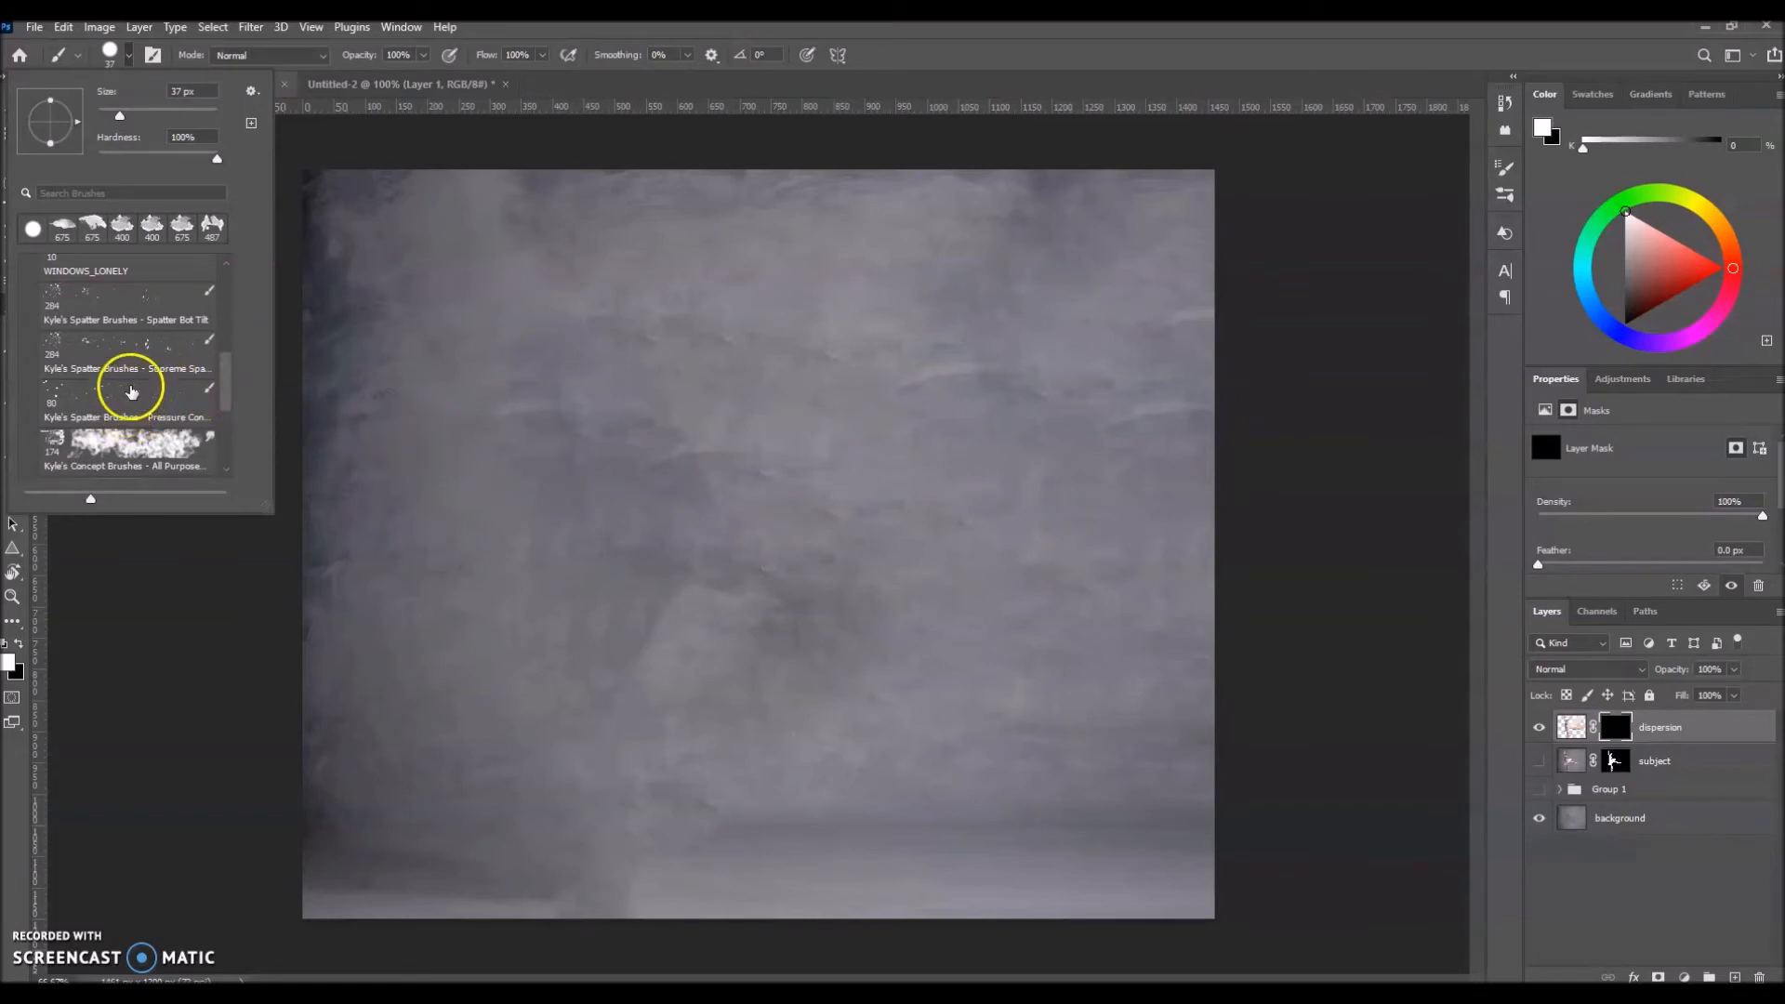
scroll(142, 406, "up", 1)
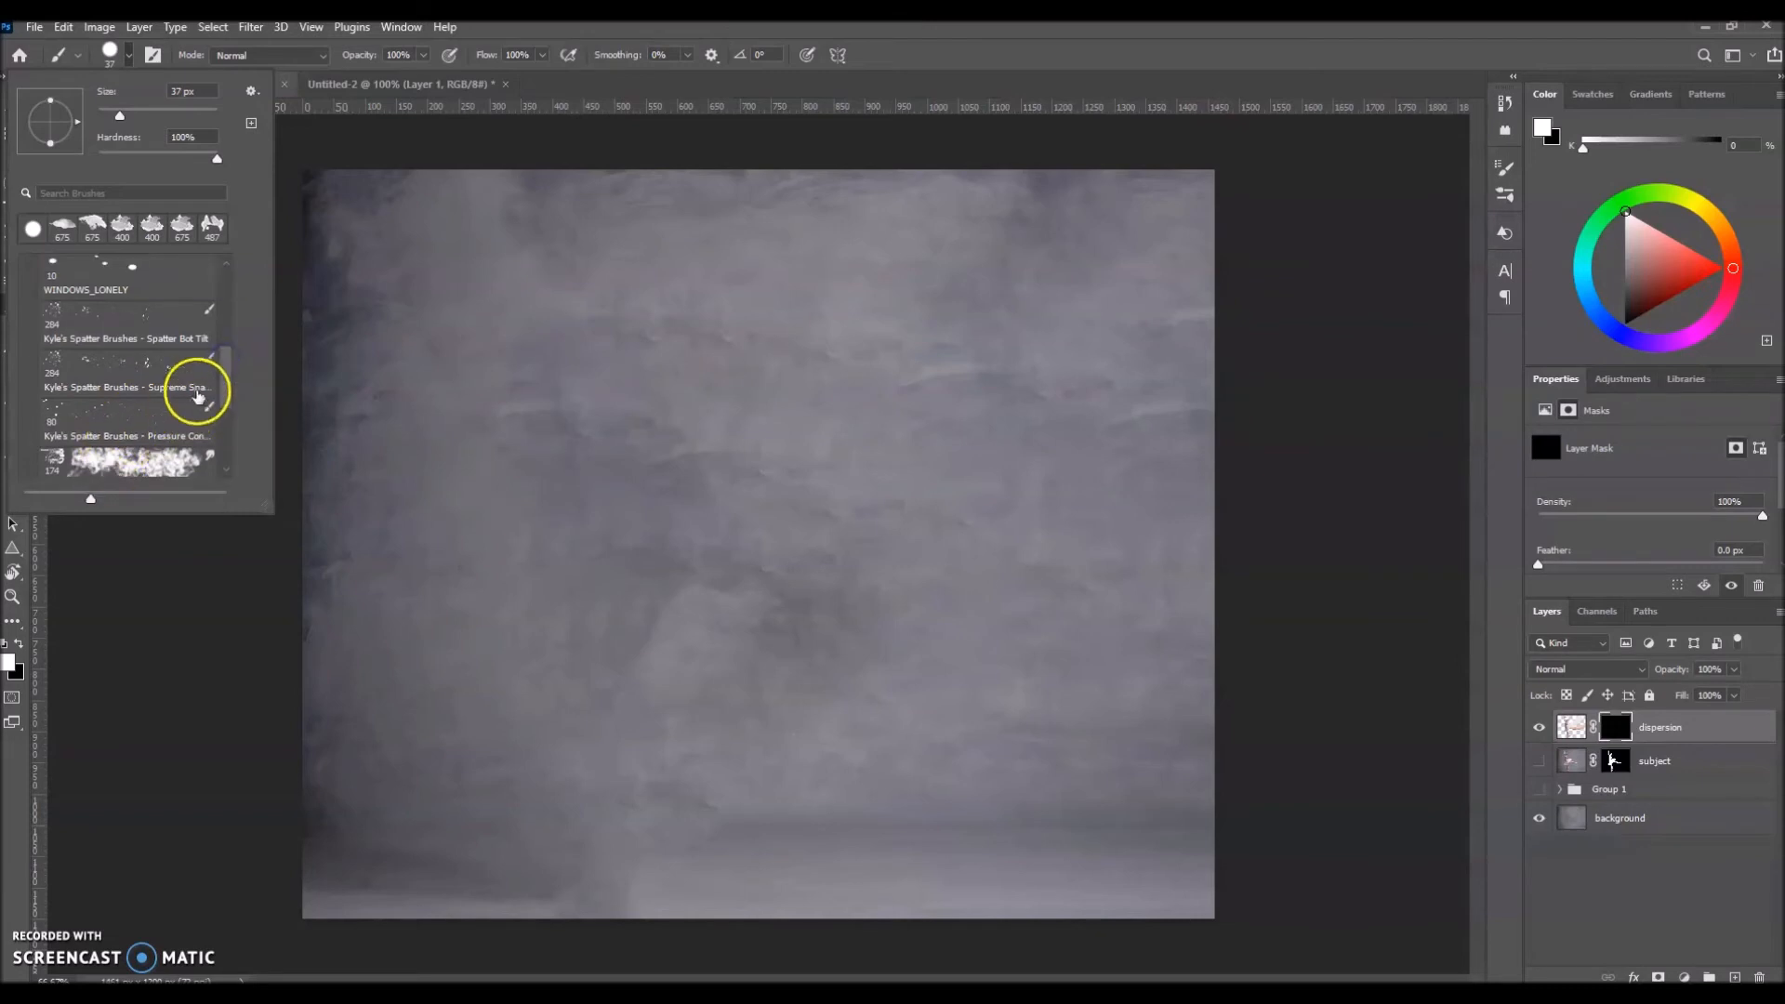
mouse_move(222, 376)
left_mouse_down()
mouse_move(223, 402)
mouse_move(231, 387)
left_mouse_up()
left_click(93, 345)
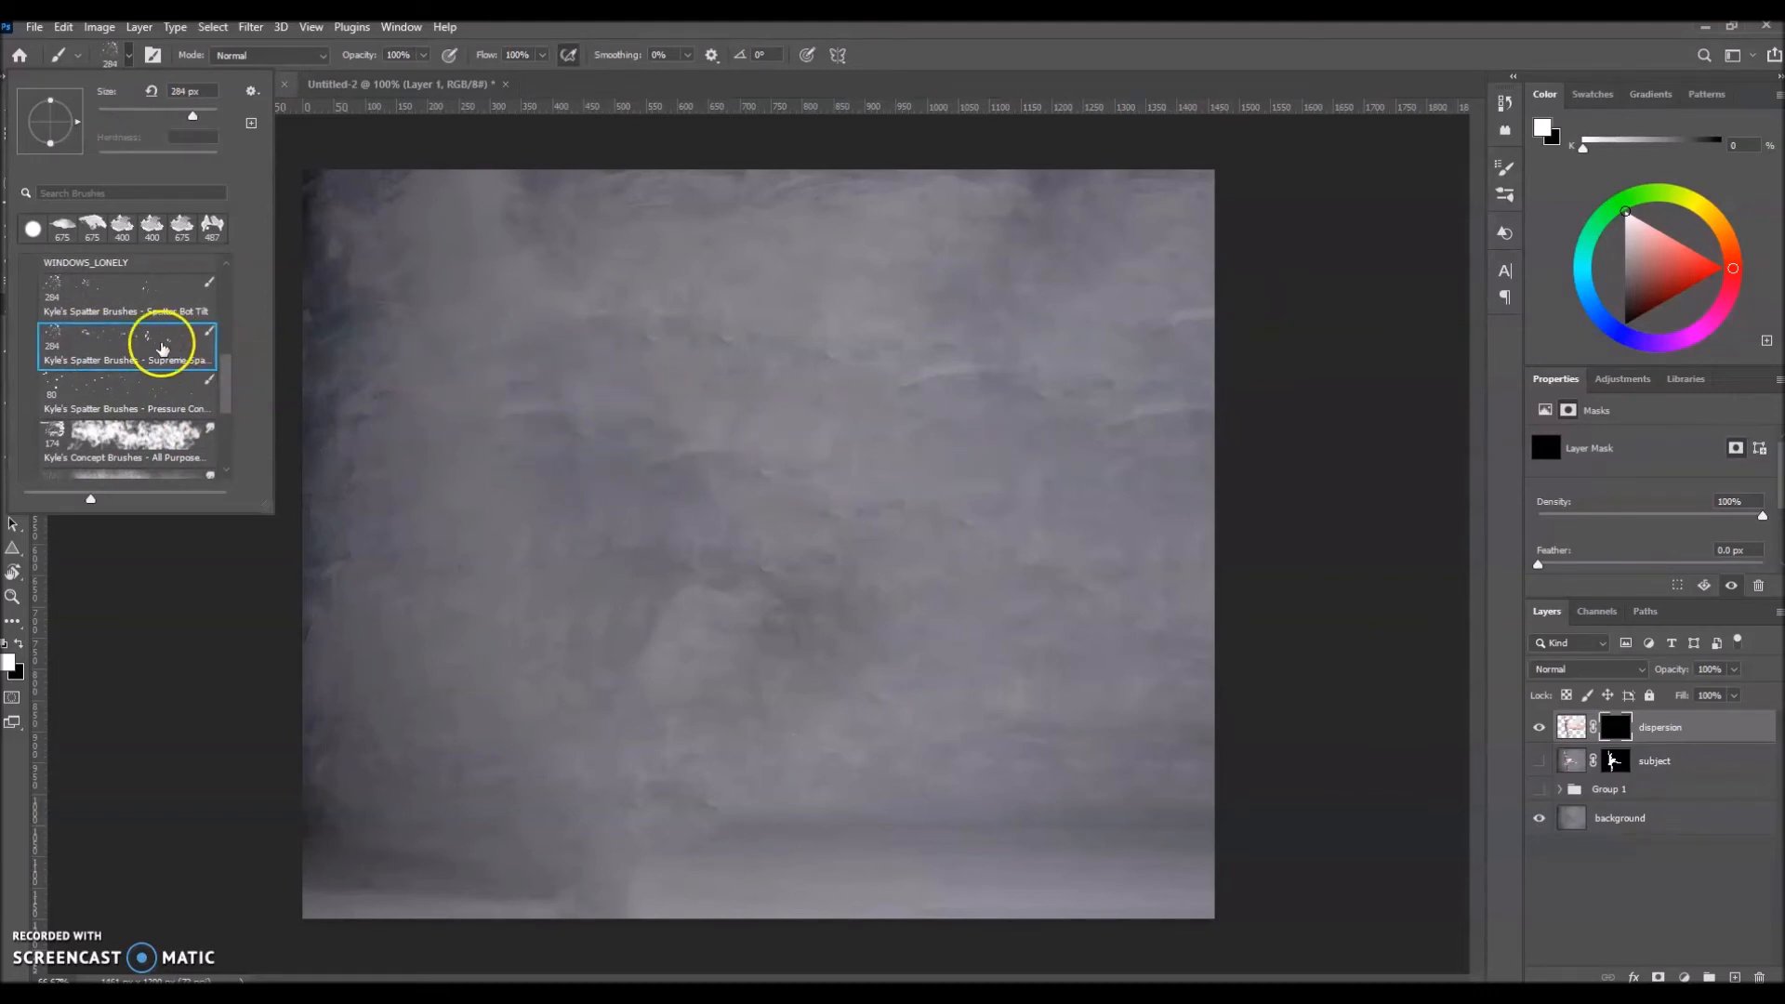
Step: Enable Shape Dynamics for the spatter brush and check its Scattering settings
left_click(1506, 196)
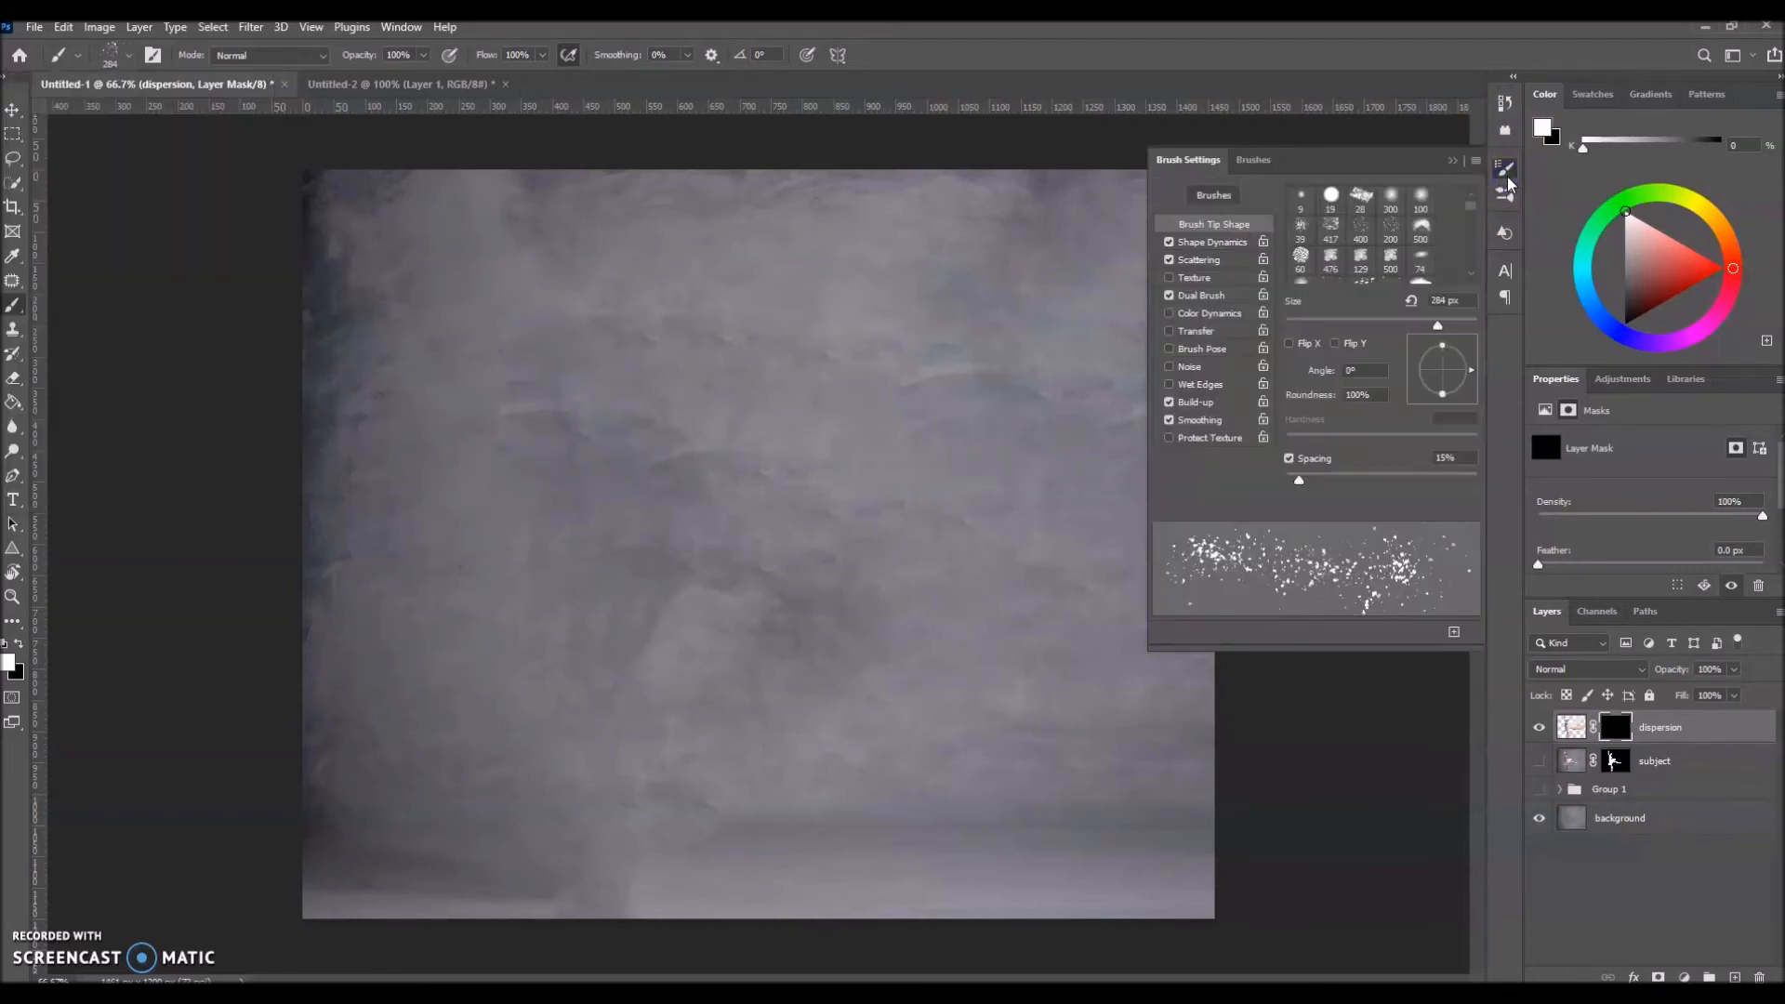
left_click(1206, 244)
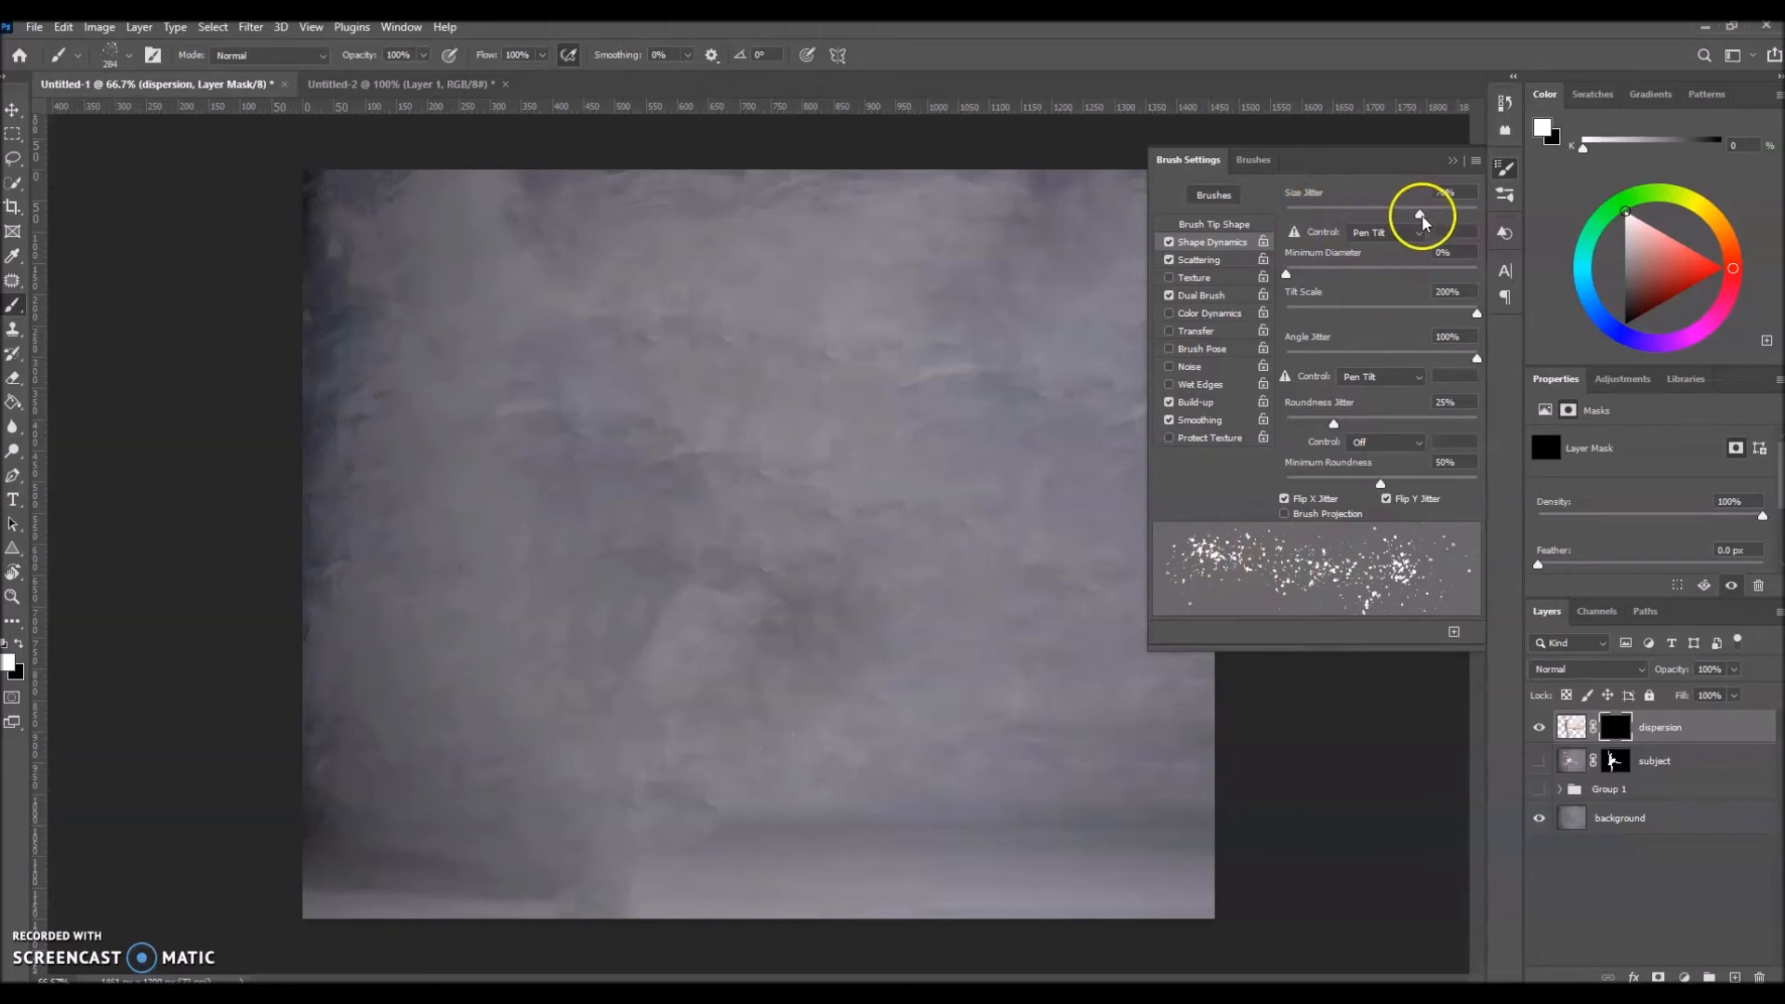
left_click(1200, 259)
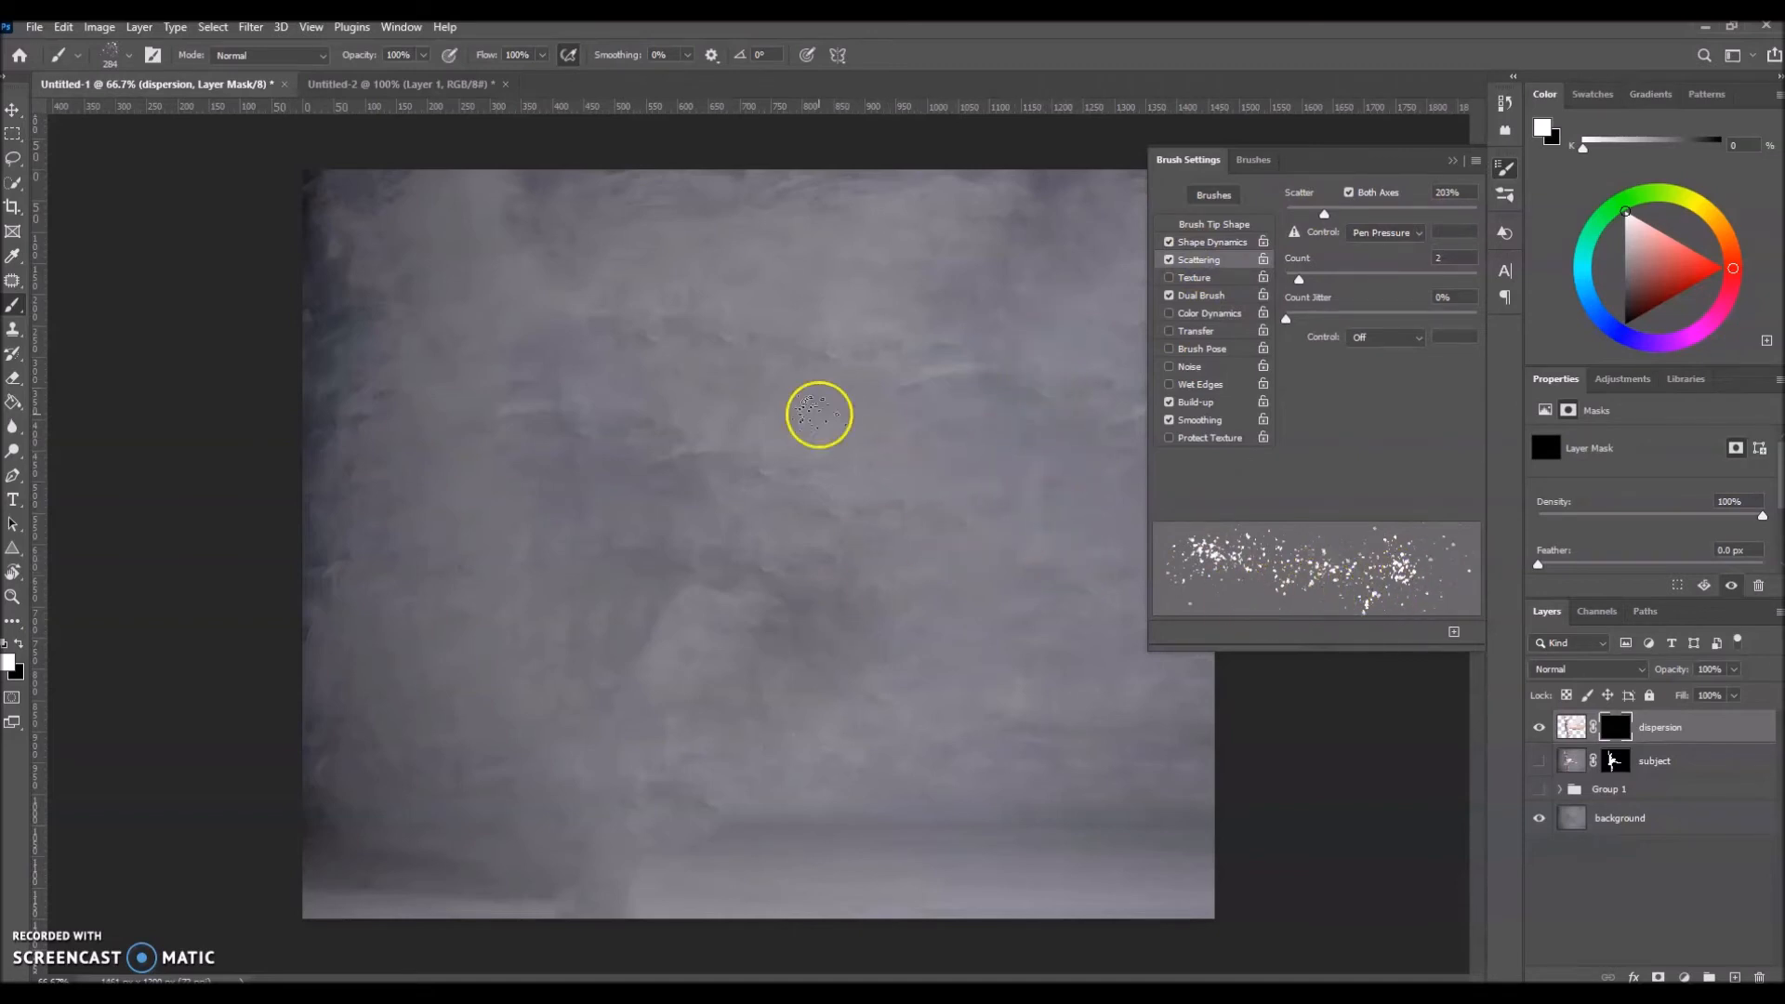
left_click(1502, 168)
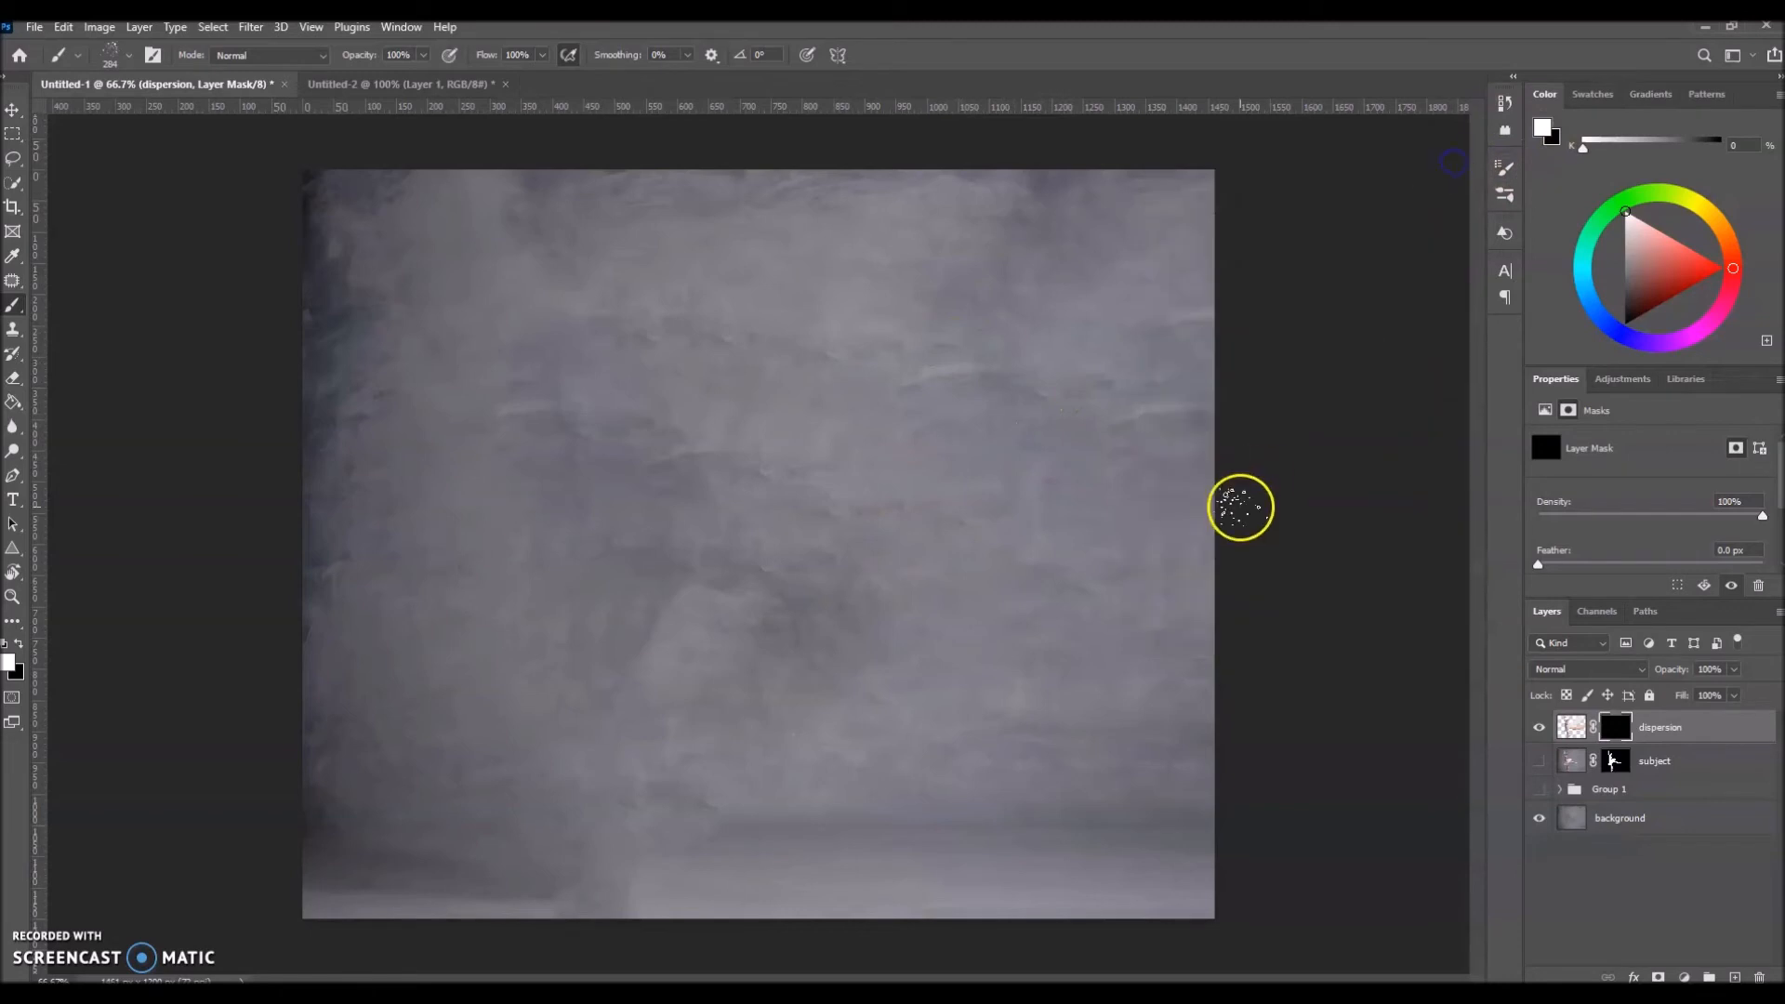
Step: Set the dispersion mask's density to 90% and paint white spatter over the stretched tutu and leg with a 323 px brush
left_click_drag(1761, 516, 1742, 523)
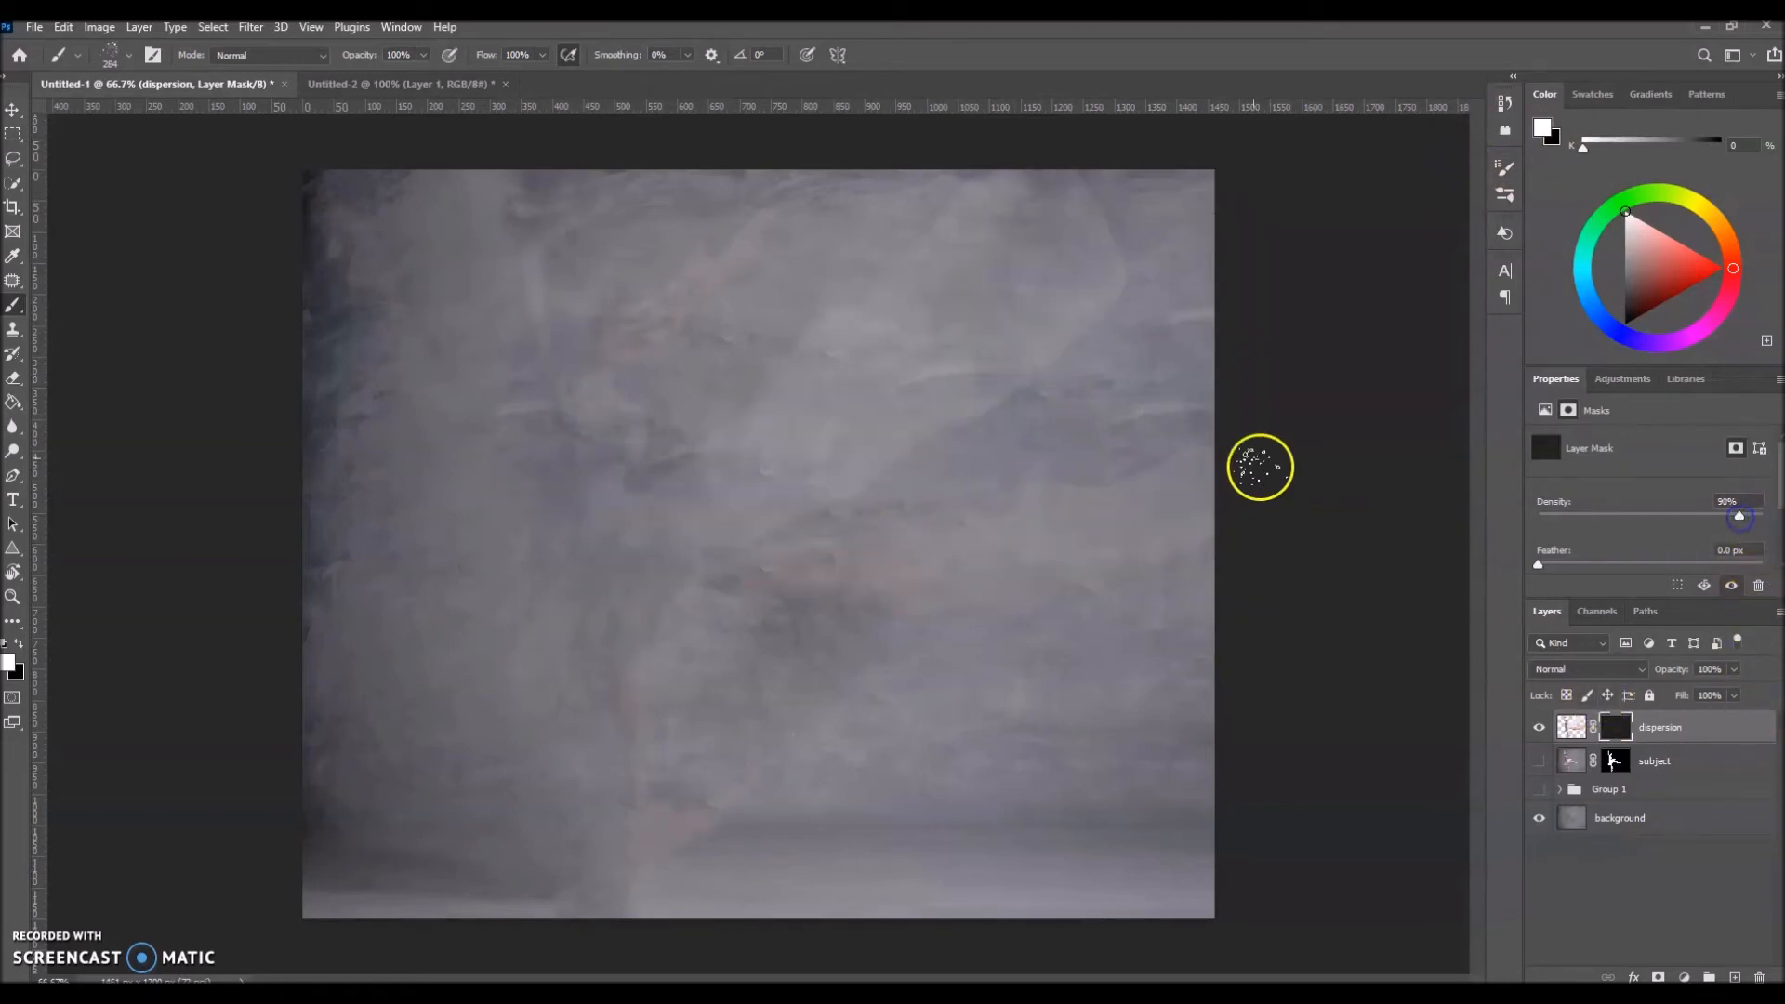
left_click_drag(900, 376, 917, 376, "alt")
mouse_move(713, 483)
left_mouse_down()
mouse_move(867, 423)
mouse_move(1091, 266)
left_mouse_up()
mouse_move(786, 572)
left_mouse_down()
mouse_move(961, 567)
mouse_move(1167, 499)
left_mouse_up()
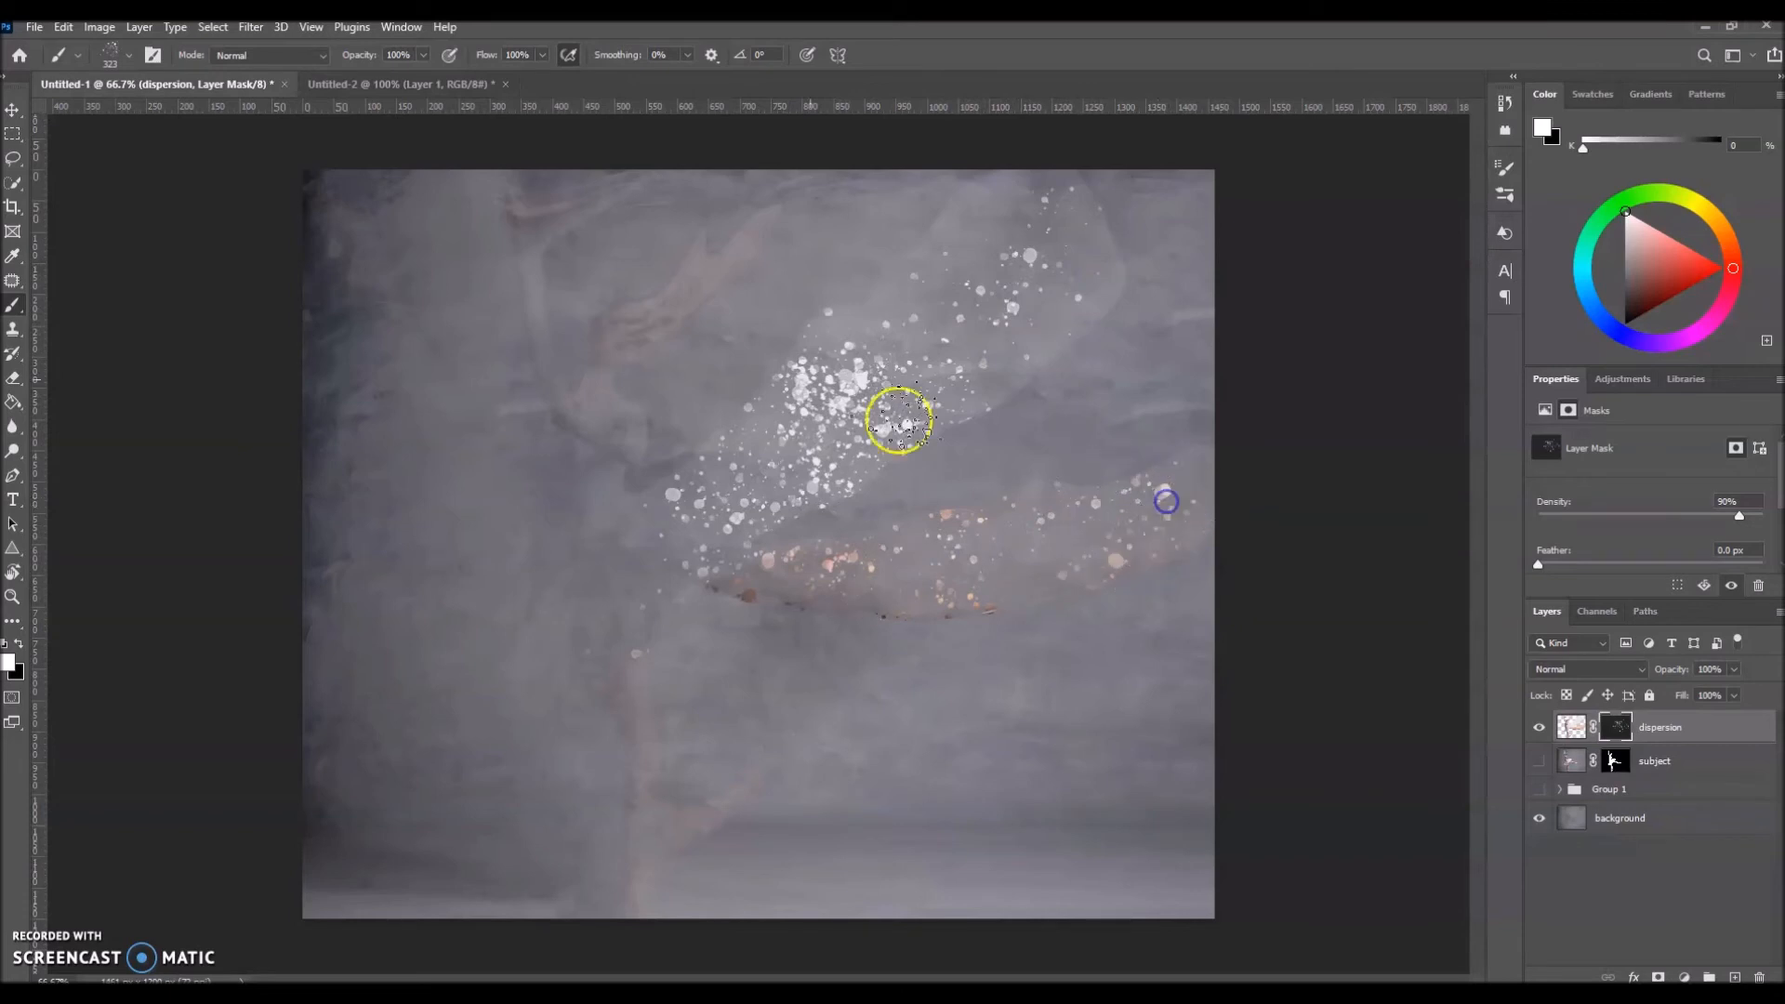
Step: Reduce the spatter brush to 128 px and paint finer white particles on the mask over the wrist, foot, tutu and leg
mouse_move(692, 312)
left_mouse_down()
mouse_move(743, 243)
mouse_move(709, 274)
mouse_move(632, 220)
mouse_move(655, 255)
mouse_move(598, 278)
left_mouse_up()
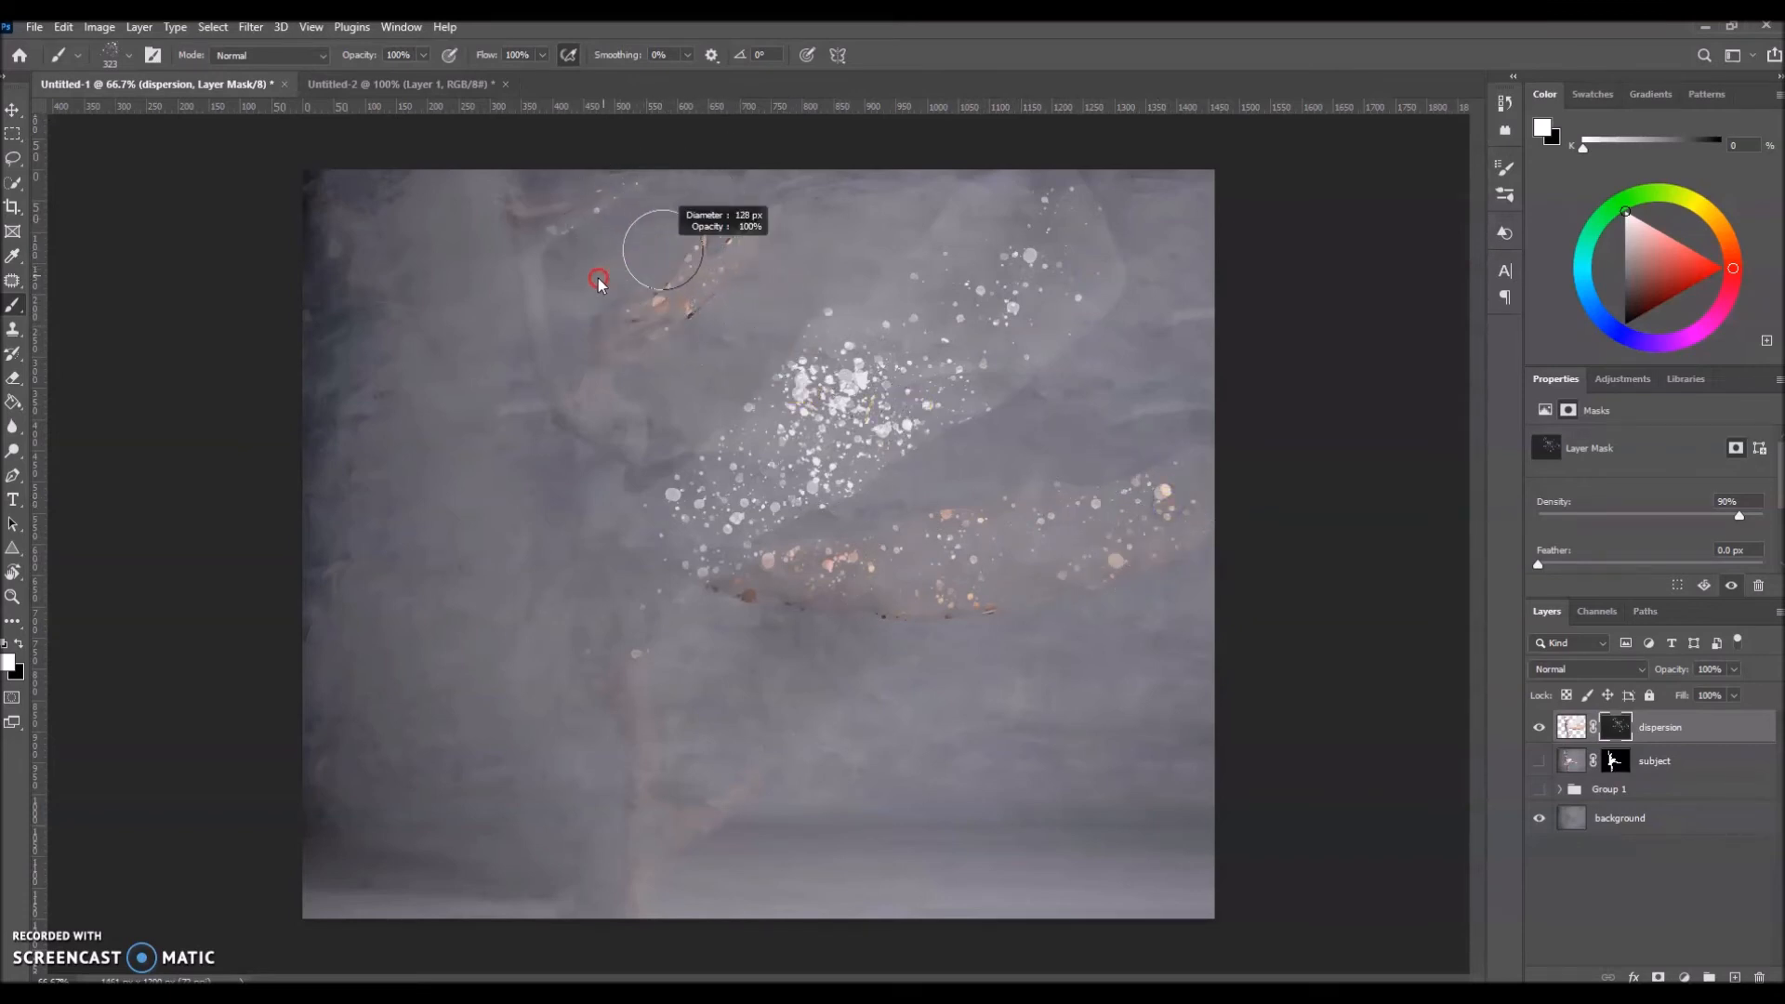
left_click(565, 209)
left_click(715, 823)
left_click(746, 478)
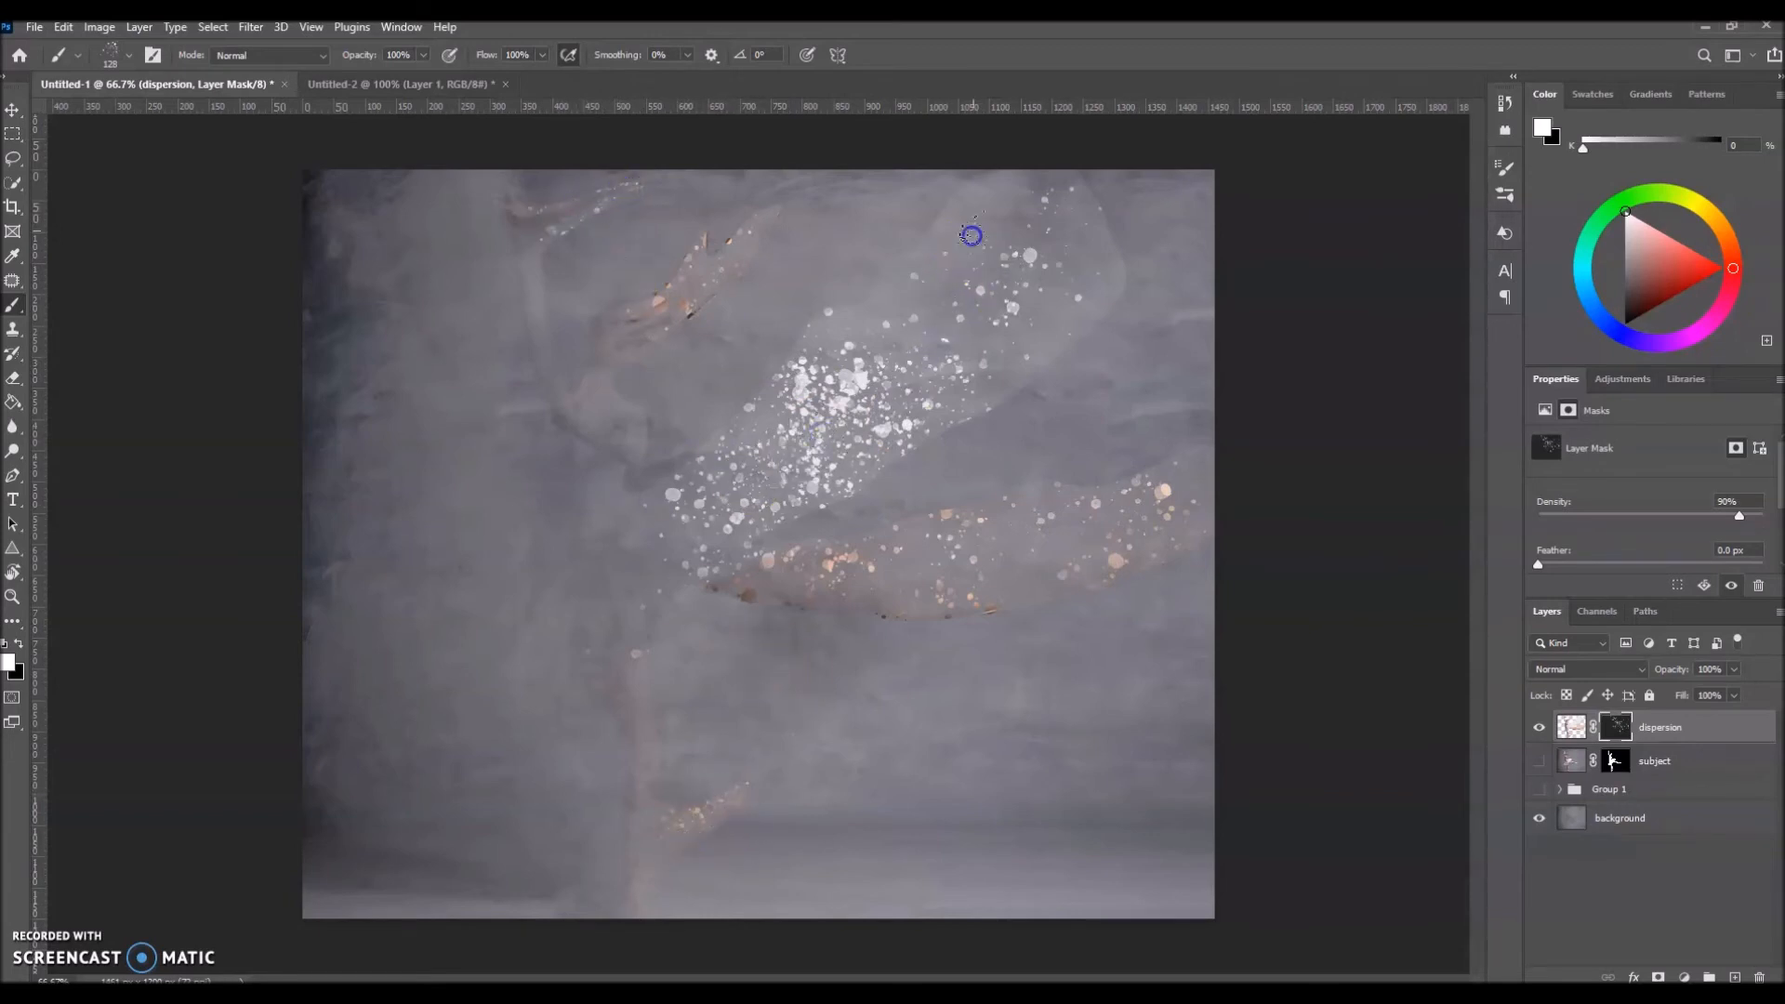
left_click(732, 540)
left_click(762, 462)
left_click(874, 575)
left_click(815, 420)
left_click(722, 482)
left_click(850, 578)
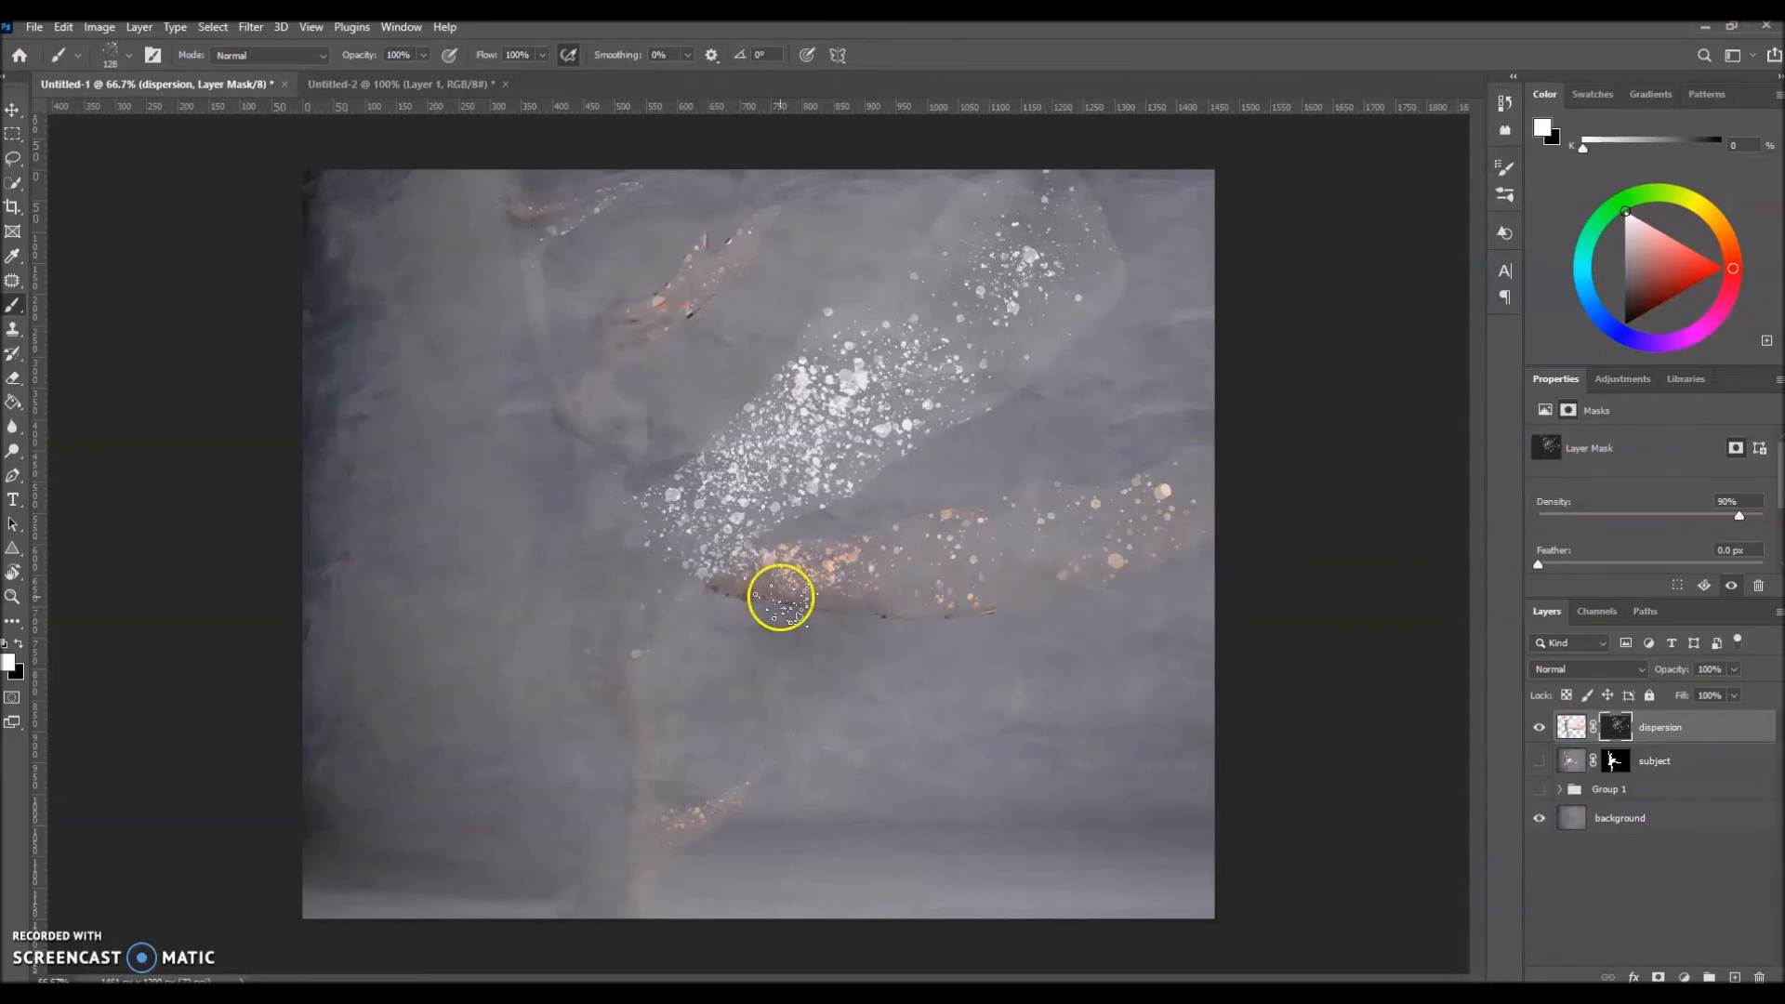
Step: Switch the foreground to black and spatter over the mask to thin particles along the tutu's lower edge and the stretched leg
scroll(942, 536, "up", 5)
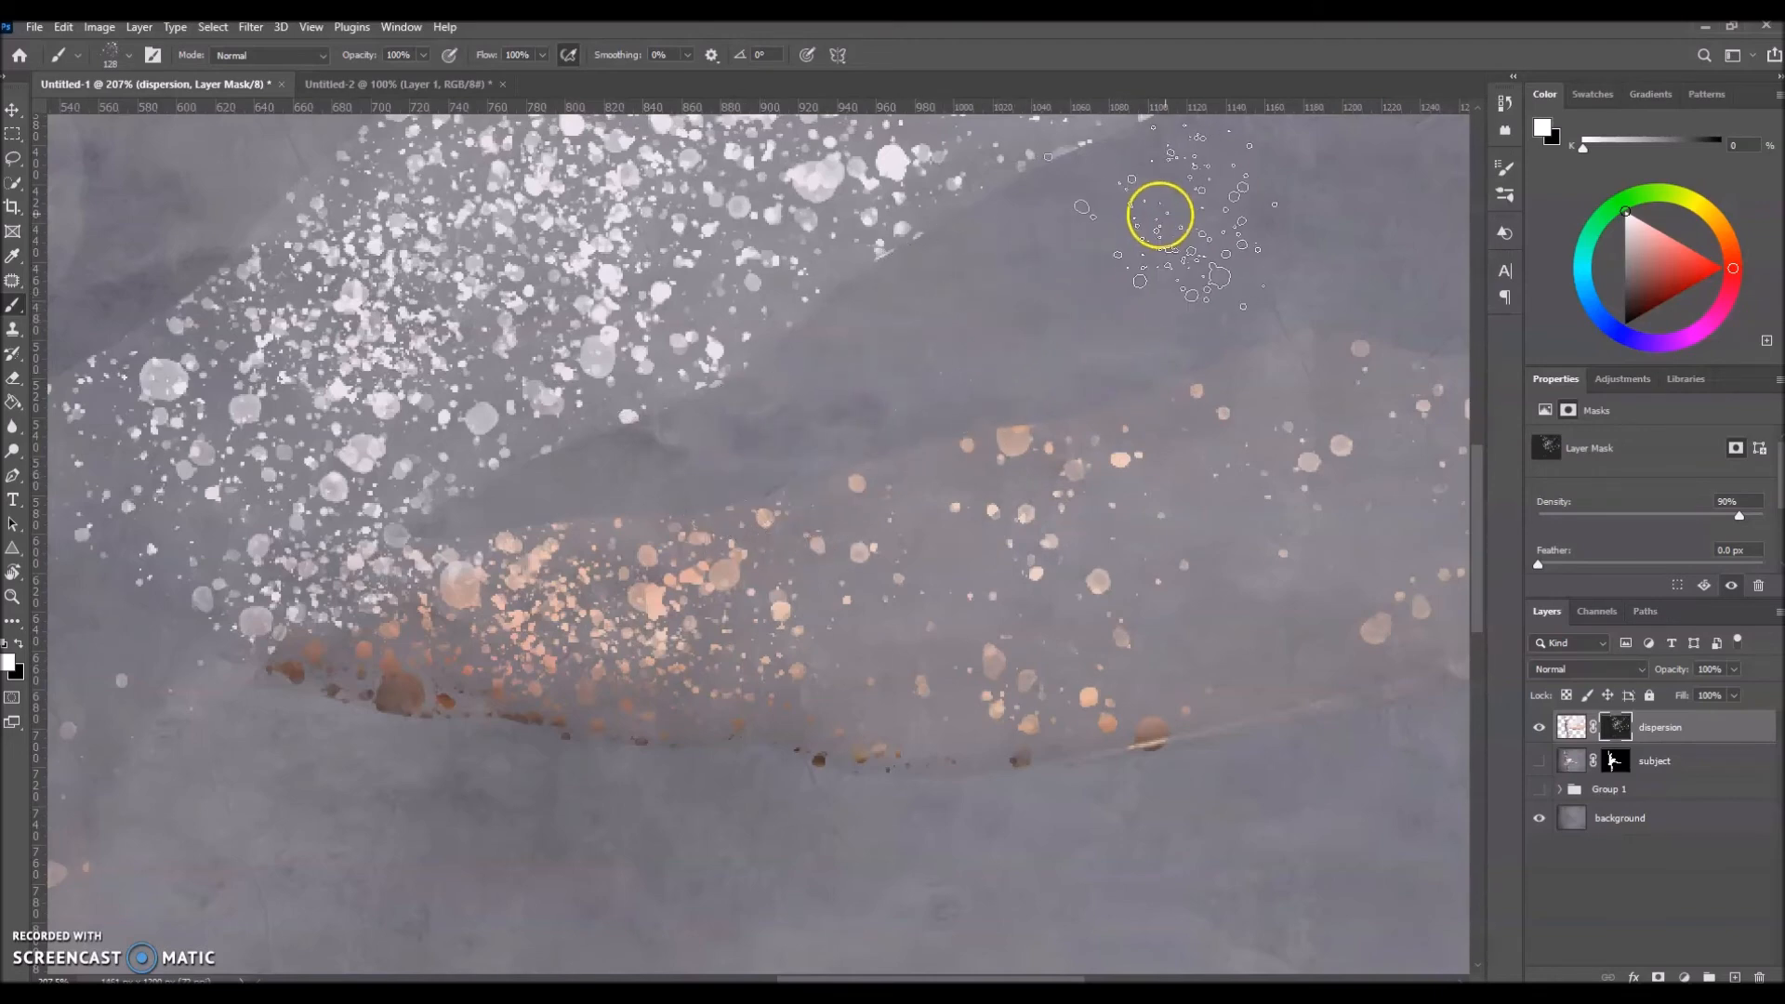
scroll(1107, 291, "down", 4)
scroll(941, 518, "down", 3)
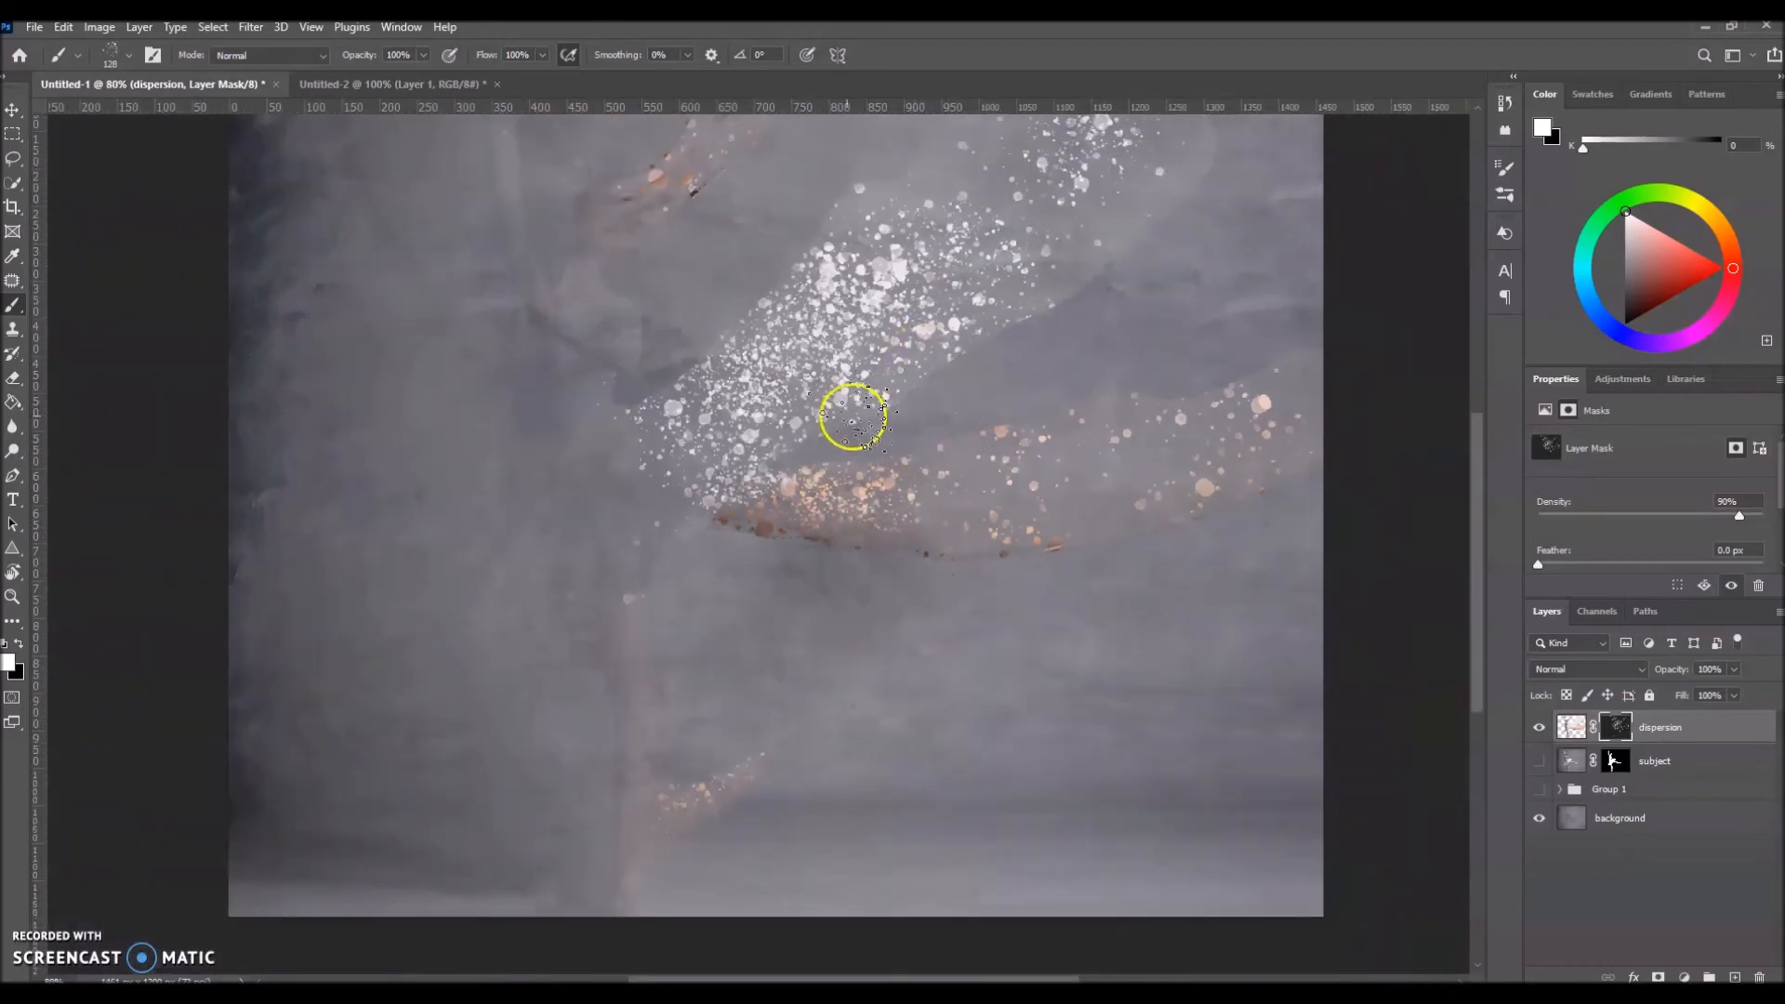
scroll(977, 455, "up", 1)
scroll(1019, 510, "down", 1)
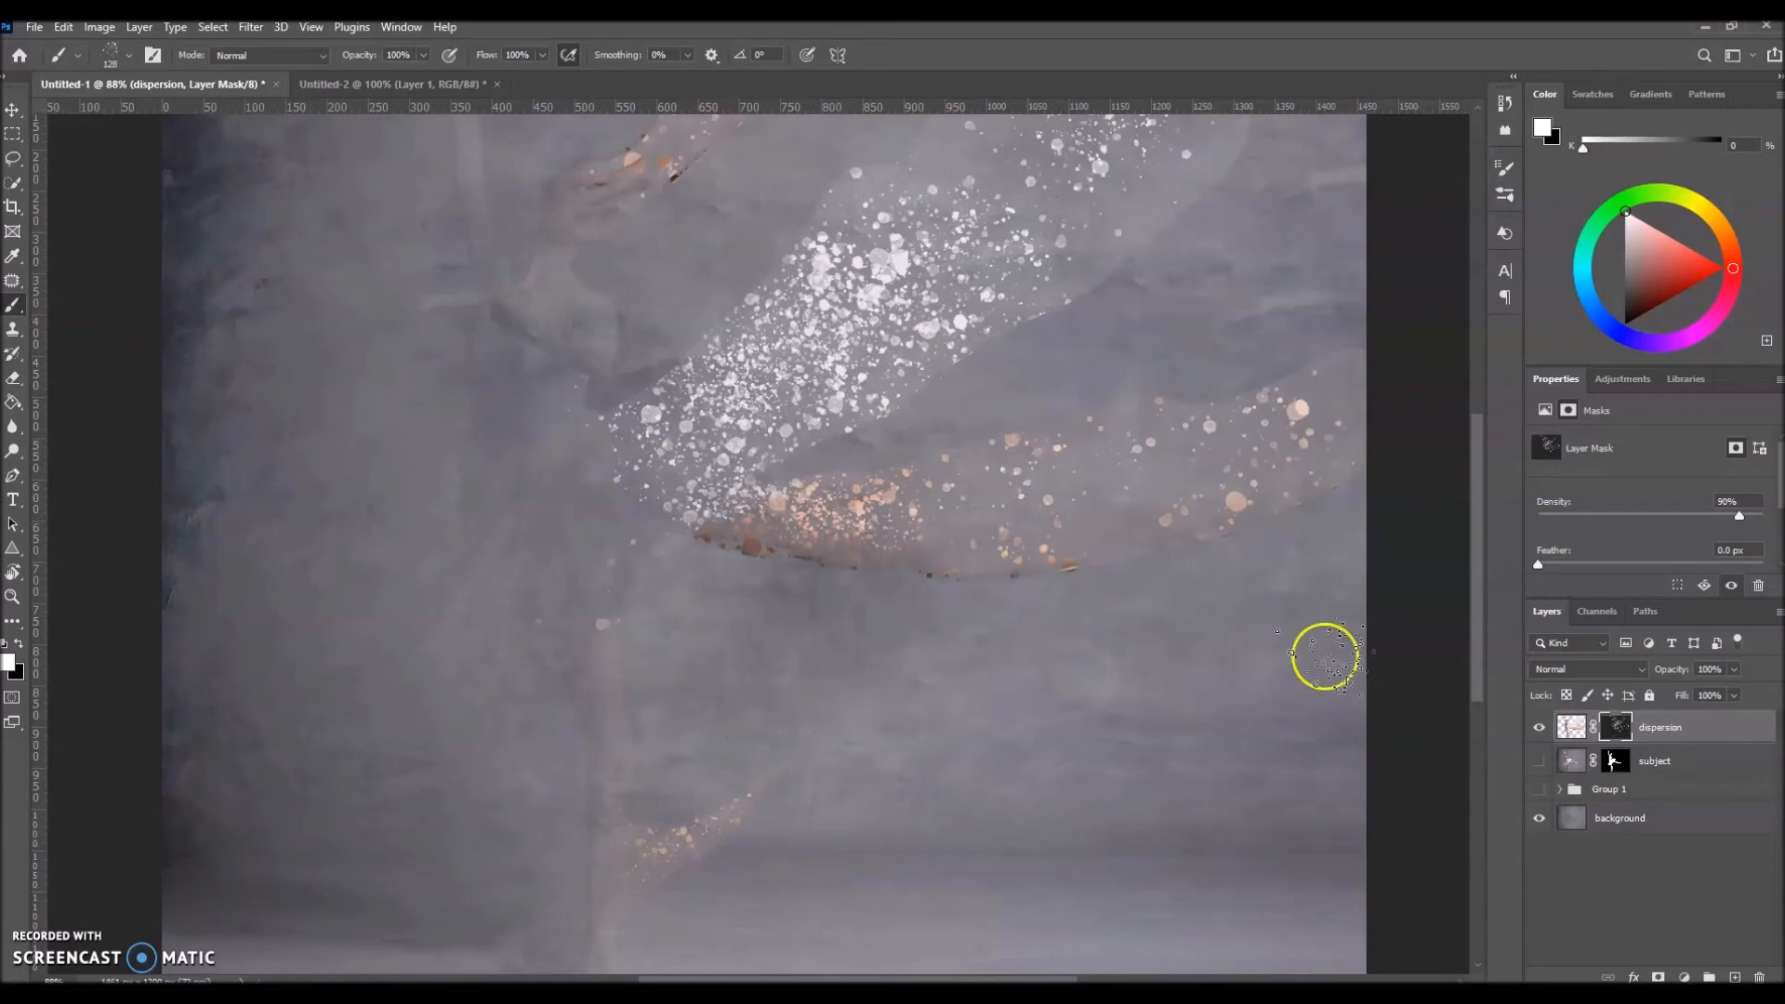
left_click(19, 643)
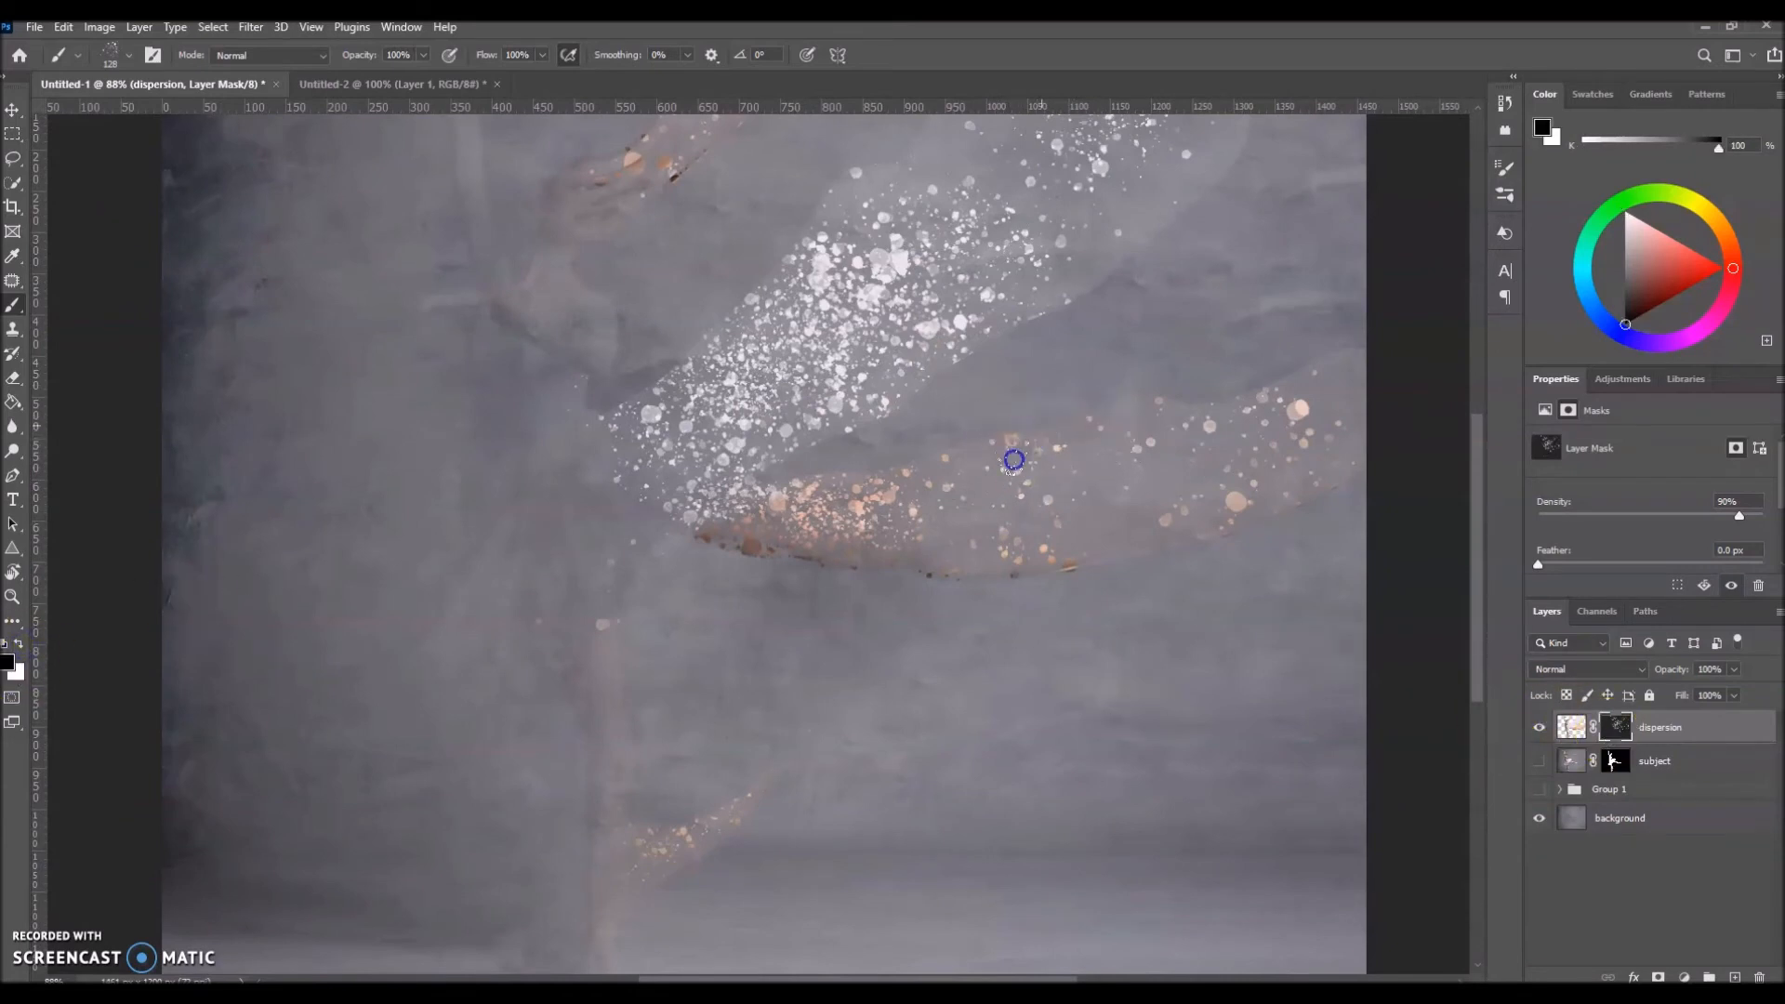
left_click(892, 425)
left_click_drag(851, 465, 924, 409)
mouse_move(889, 438)
left_mouse_down()
mouse_move(923, 410)
mouse_move(908, 388)
mouse_move(865, 428)
mouse_move(964, 322)
left_mouse_up()
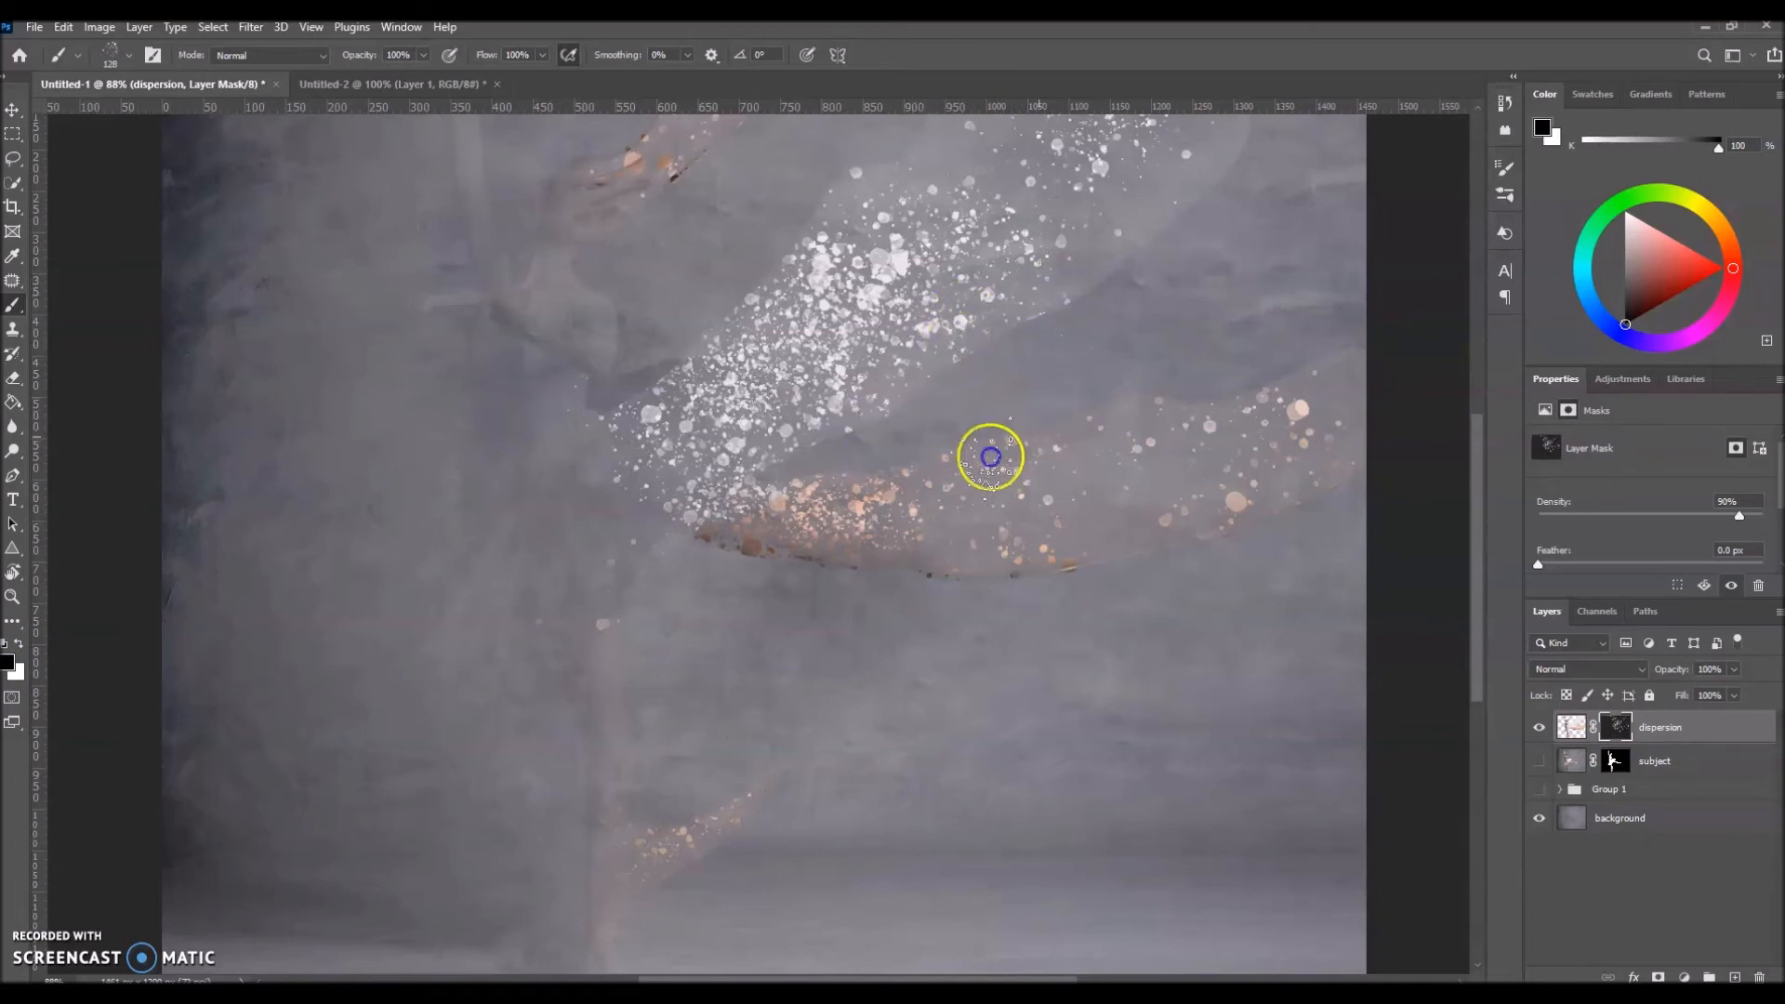
scroll(1039, 437, "up", 1)
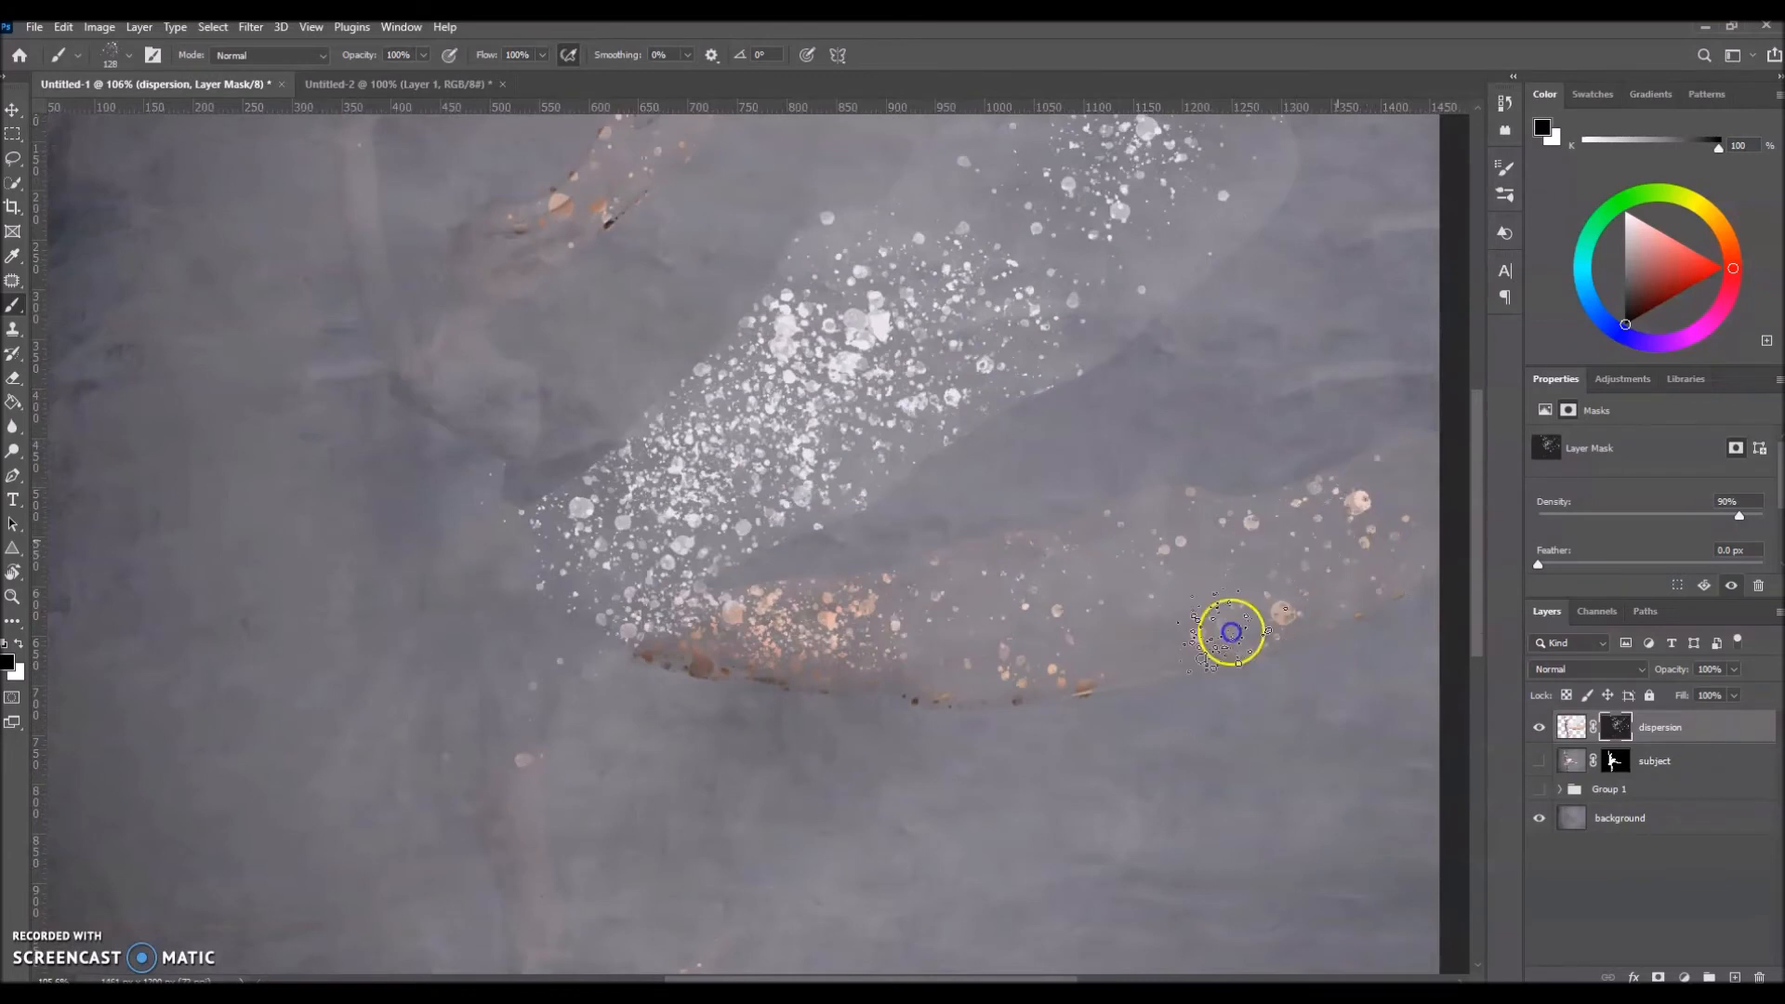
Step: Set the dispersion mask's density to 100%, and show and select the subject layer
scroll(1185, 233, "down", 1)
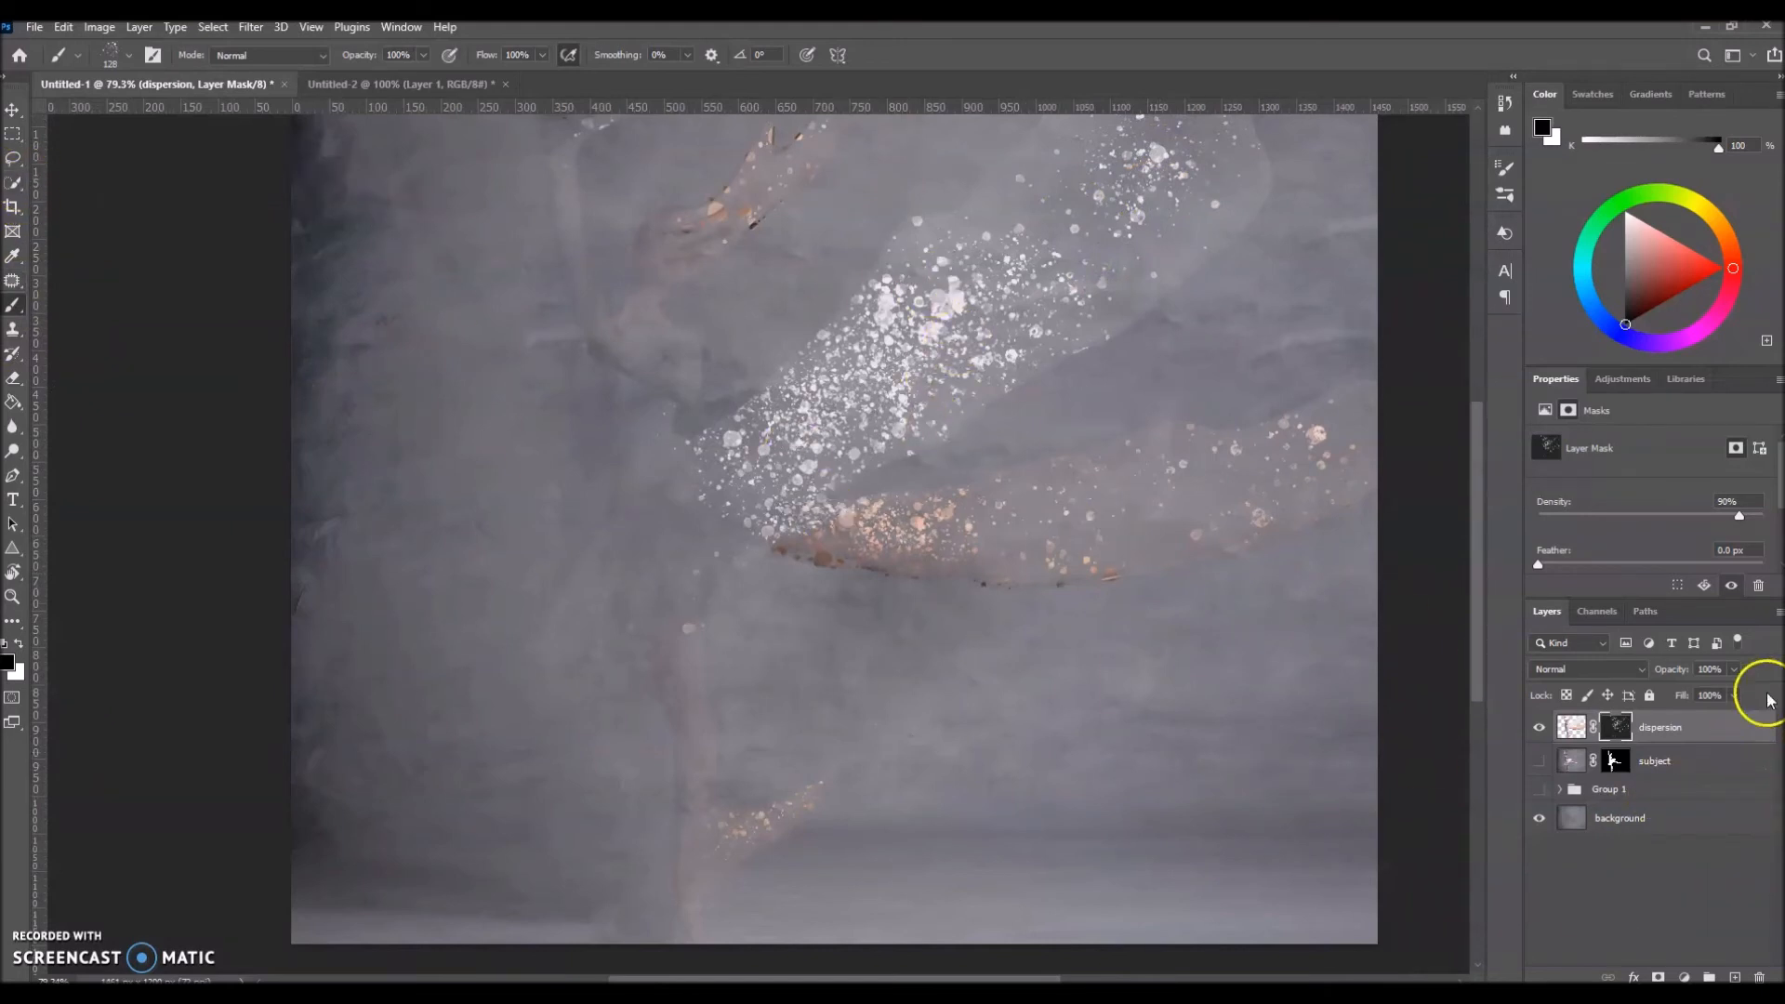
left_click_drag(1740, 518, 1777, 526)
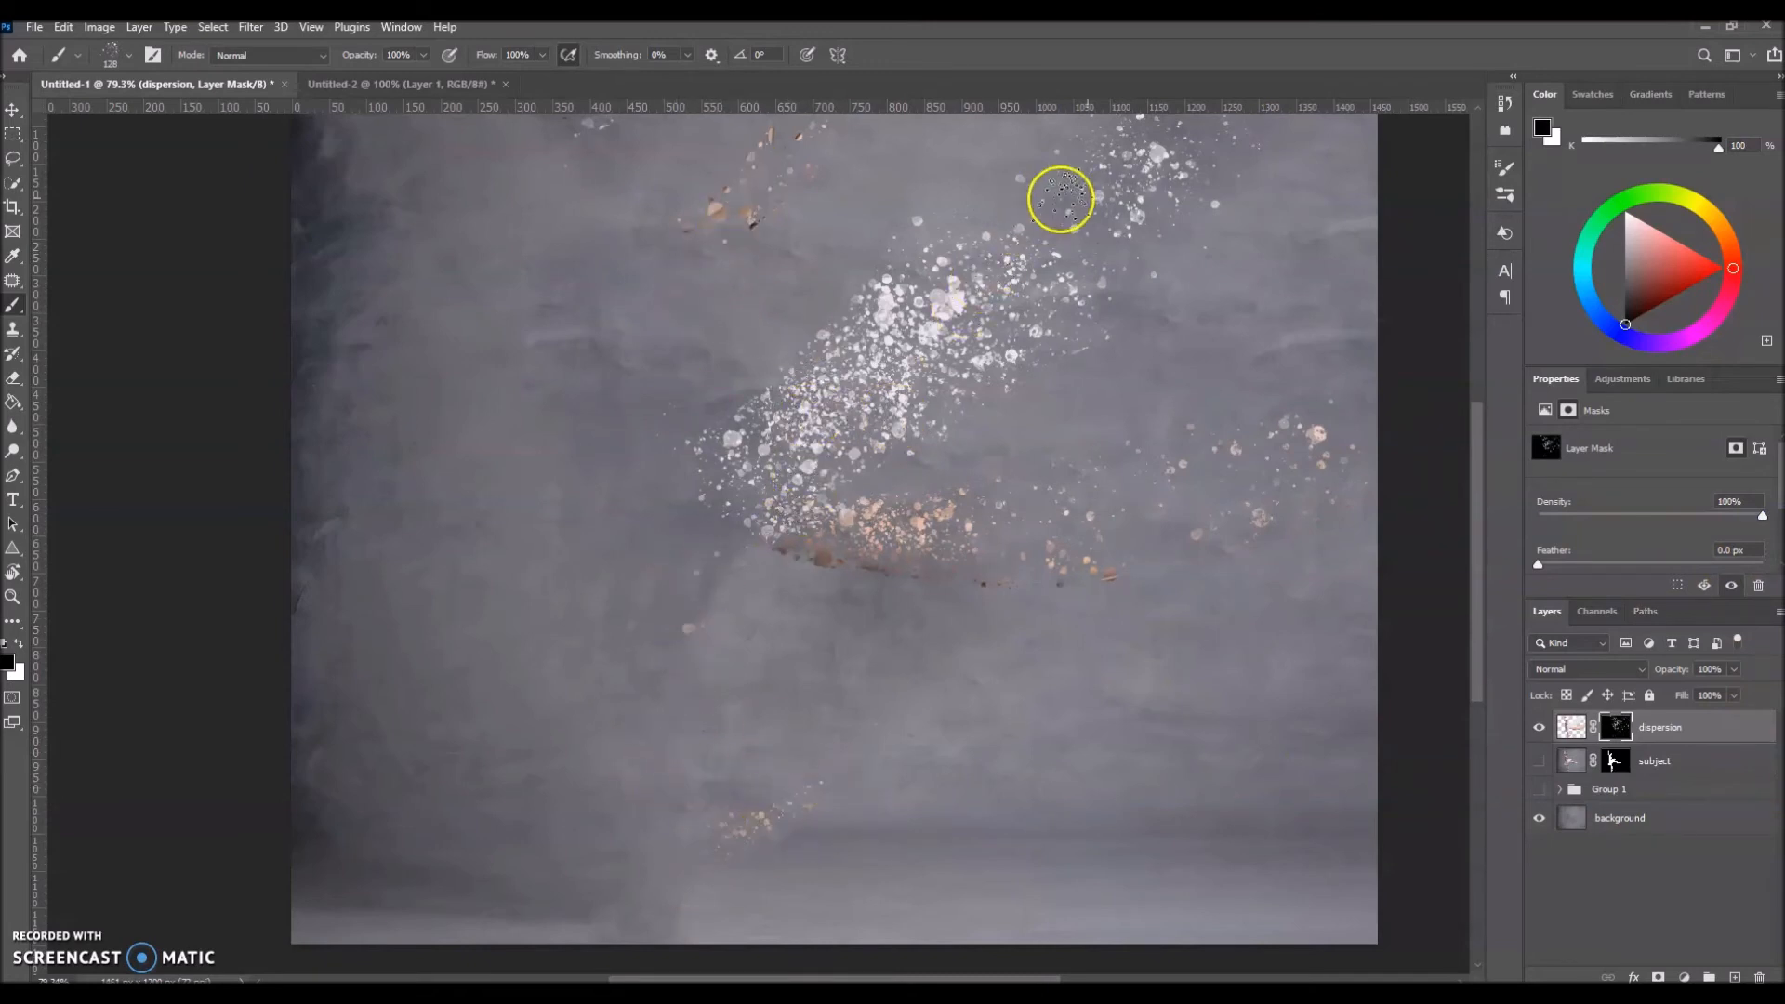
scroll(778, 463, "up", 2)
left_click(1540, 760)
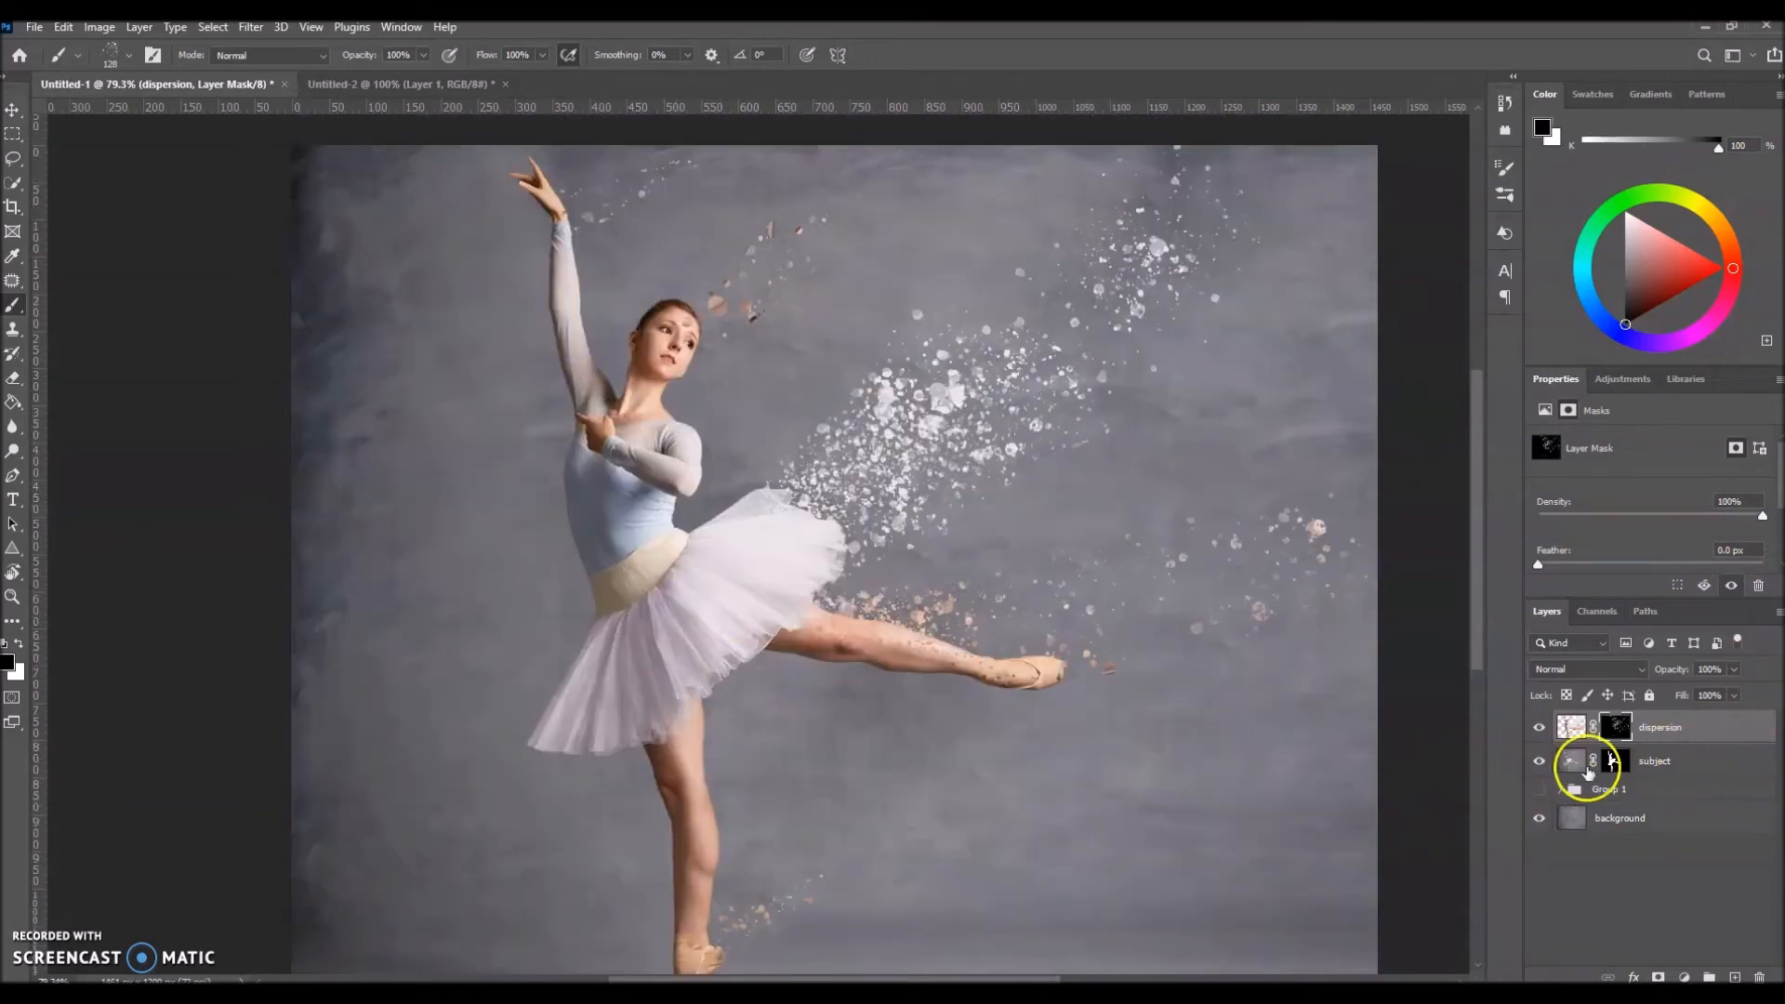
left_click(1696, 760)
left_click(1539, 761)
left_click(1539, 761)
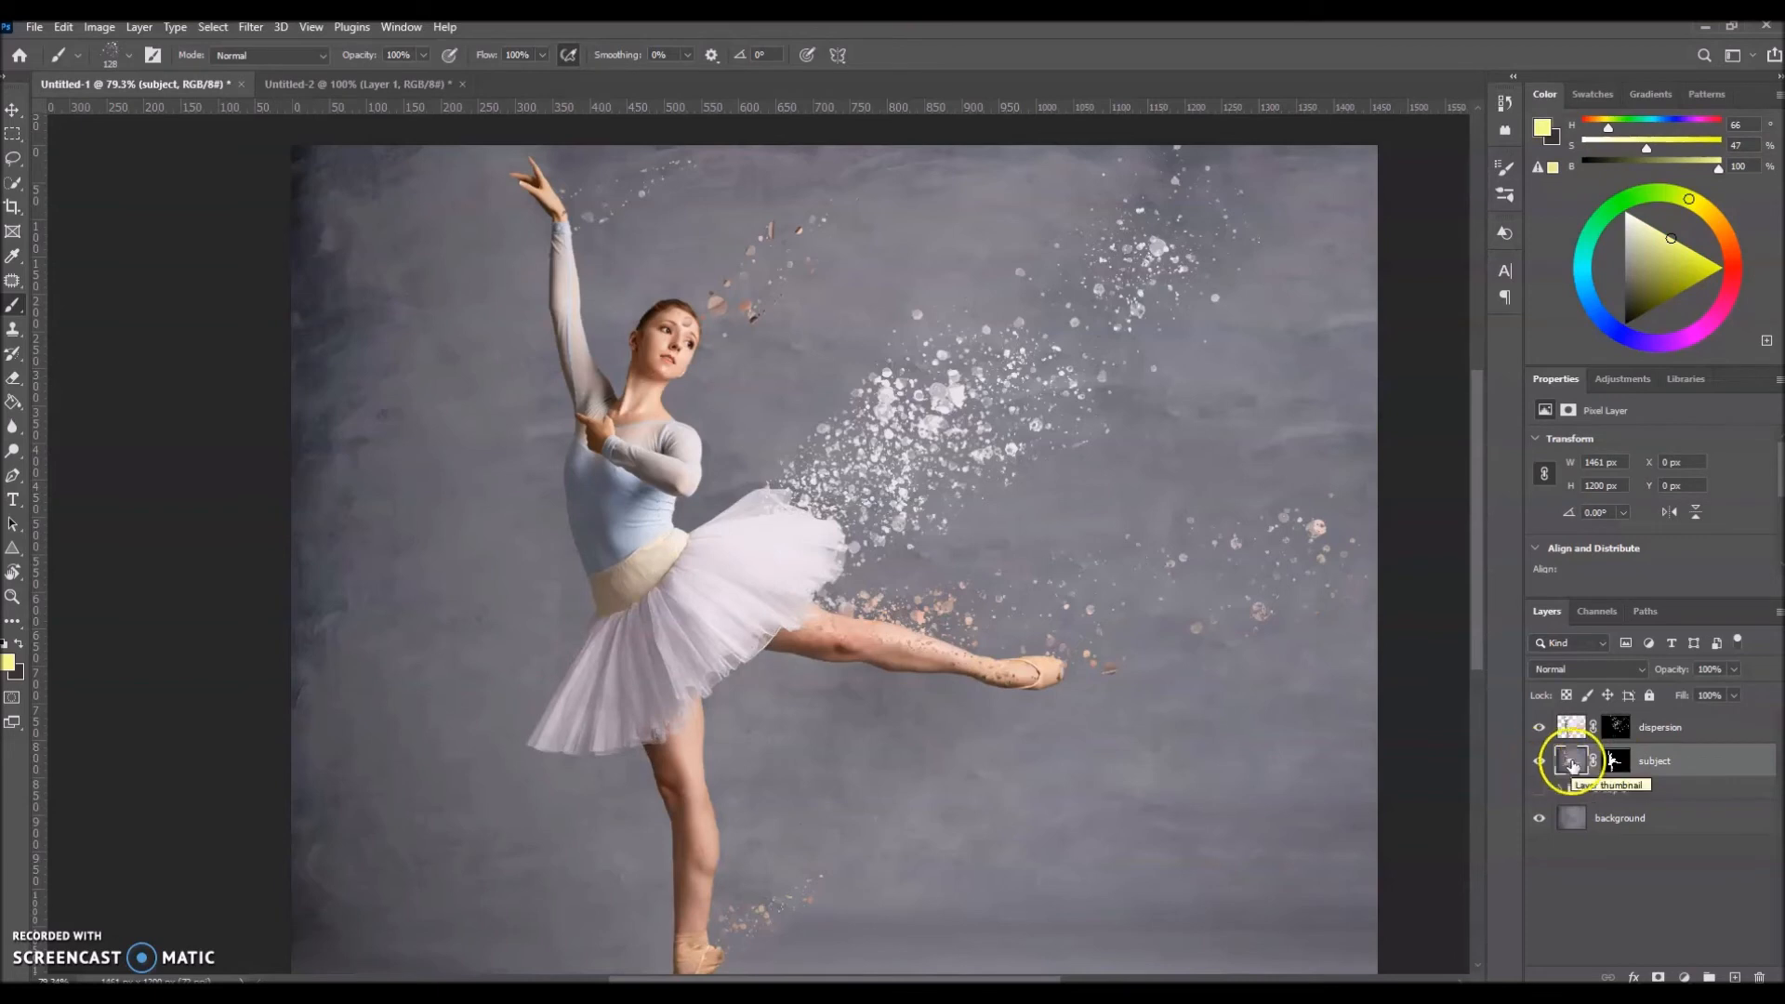
left_click_drag(798, 507, 874, 455)
left_click_drag(833, 599, 1011, 645)
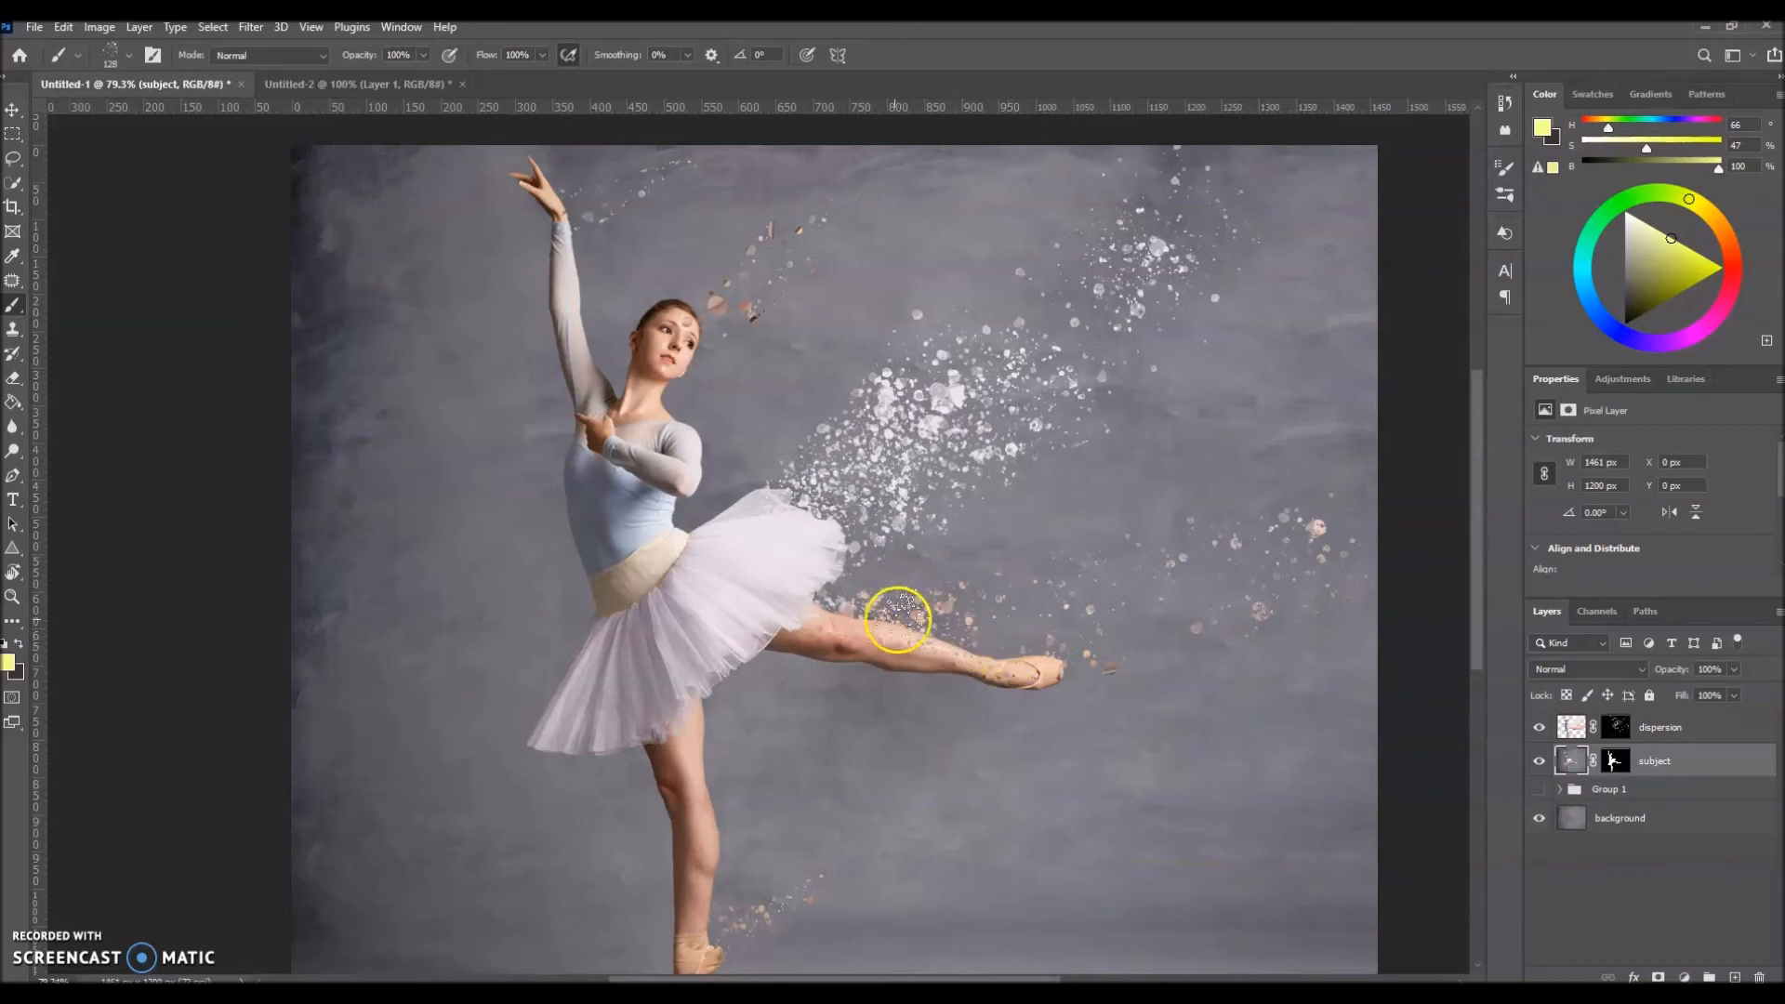
left_click_drag(898, 619, 981, 642)
Step: Switch to white, reduce the spatter brush to 103 px and paint finer particles on the dispersion mask around the raised leg and foot
left_click(1615, 728)
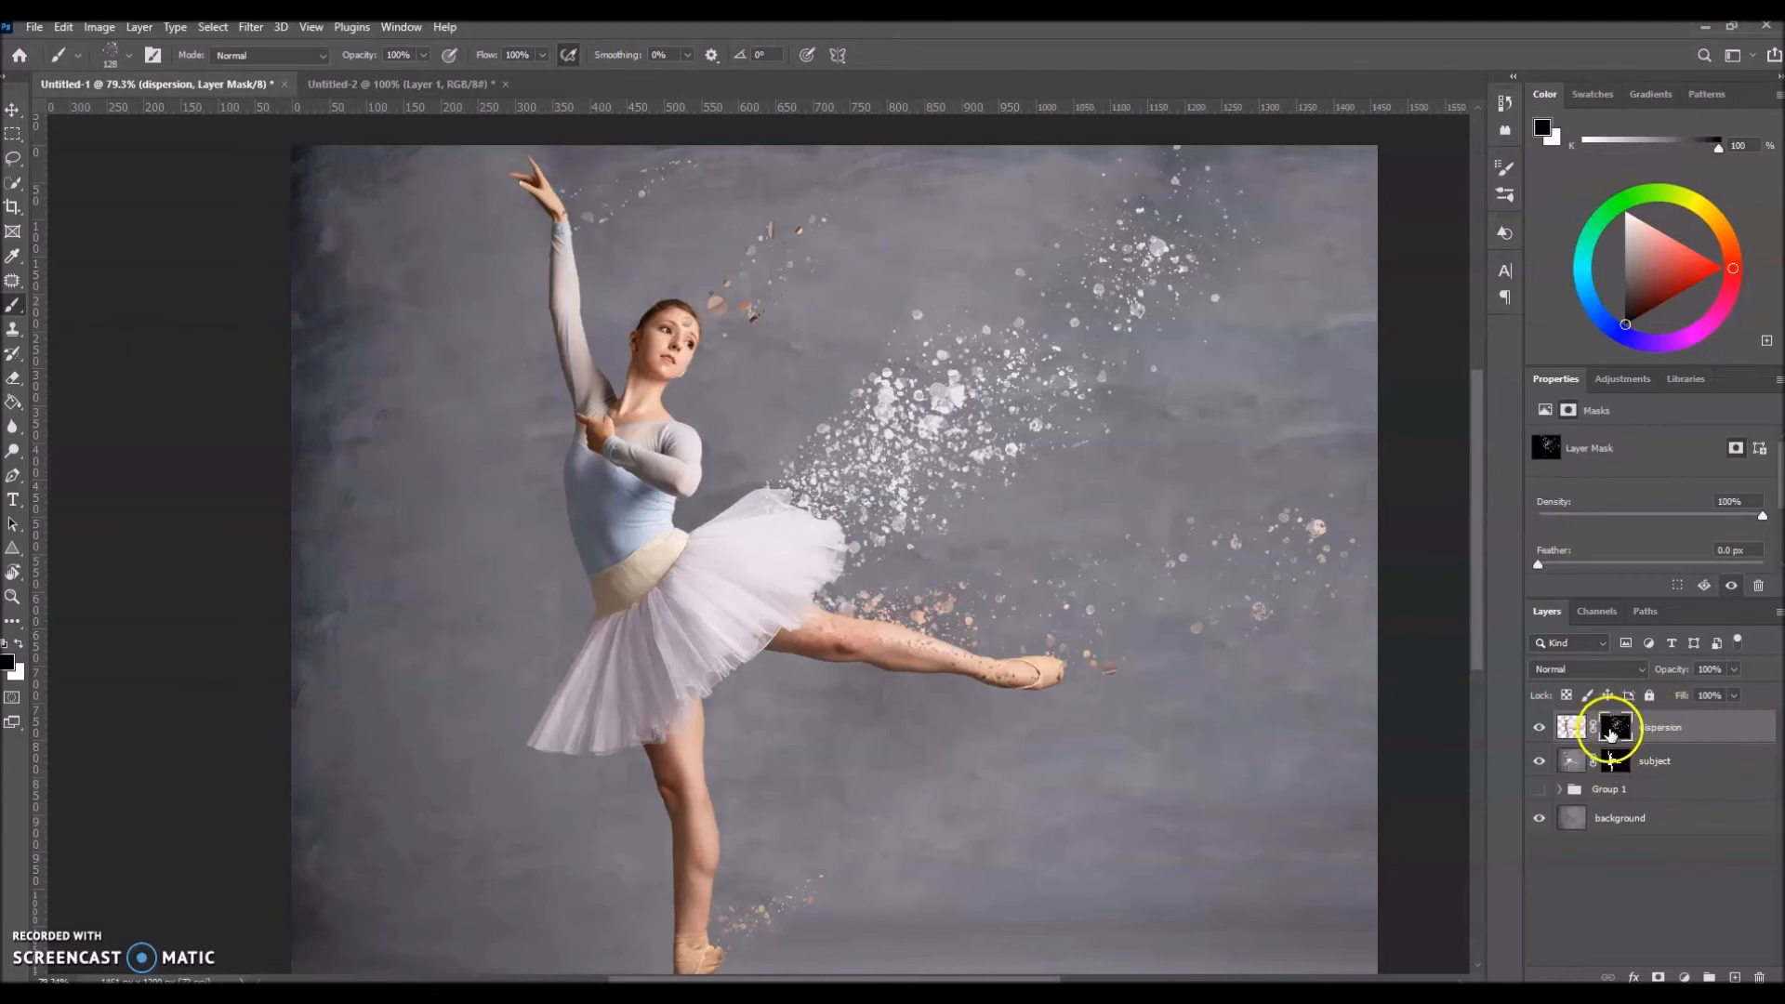
left_click(19, 642)
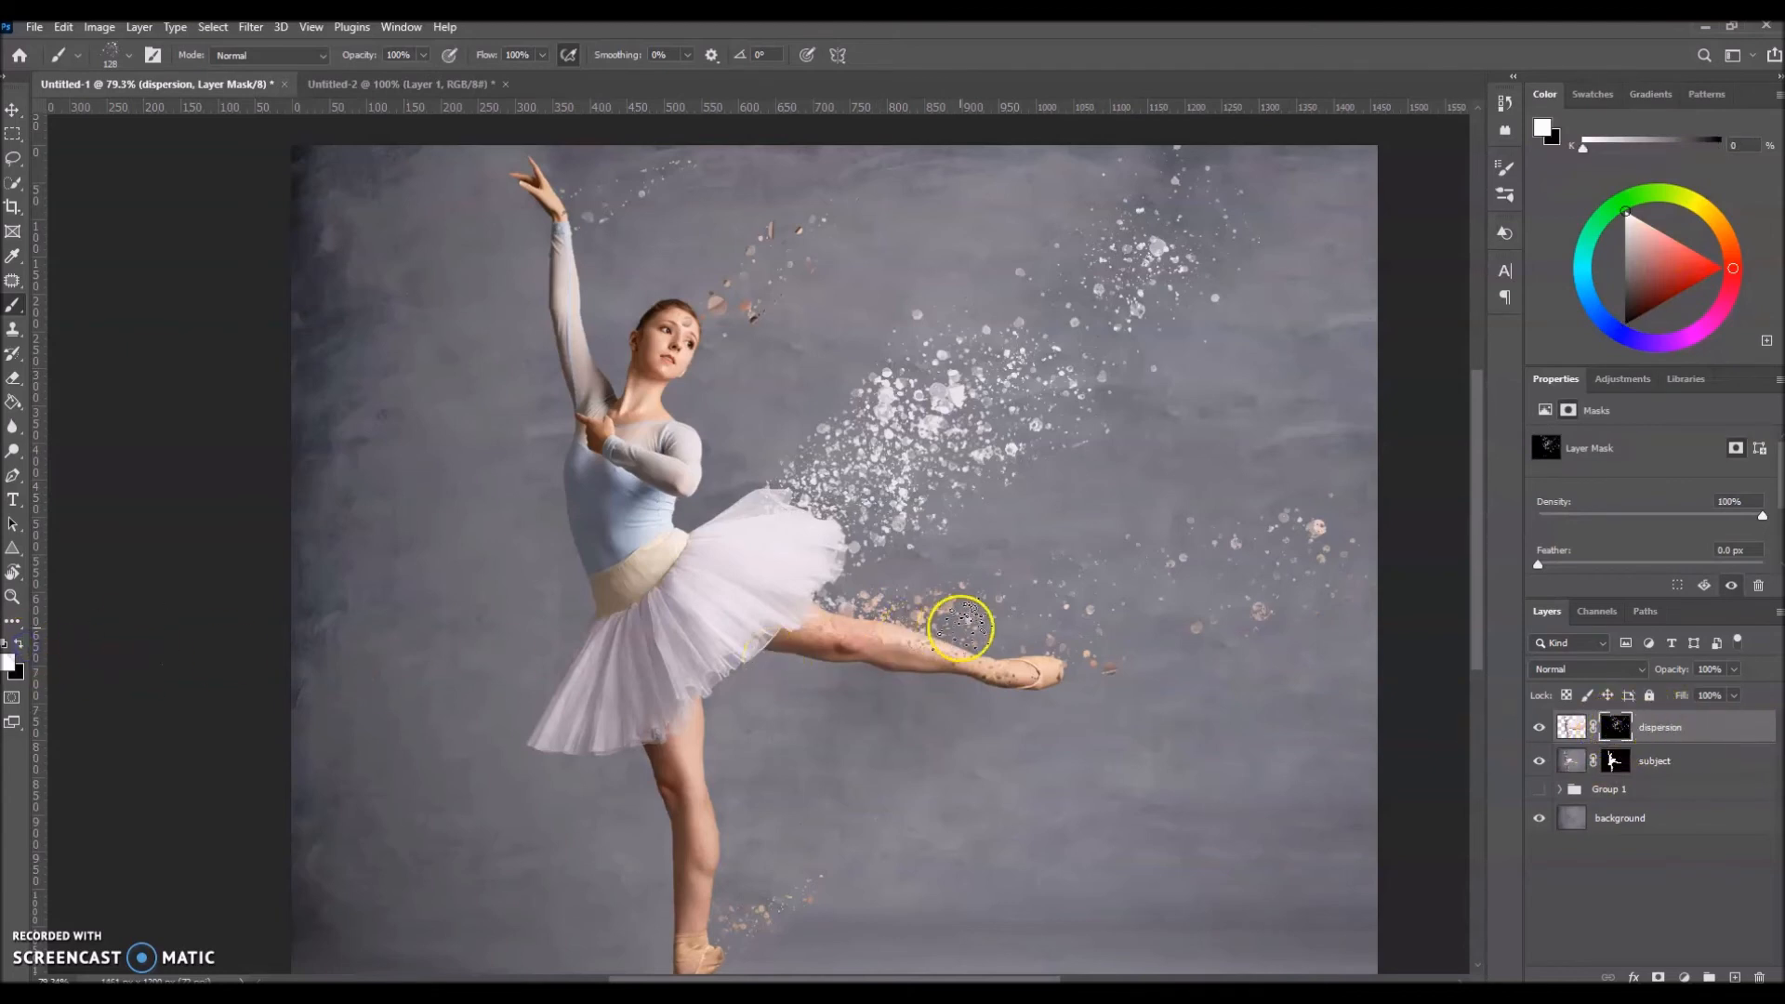
right_click(974, 626, "alt")
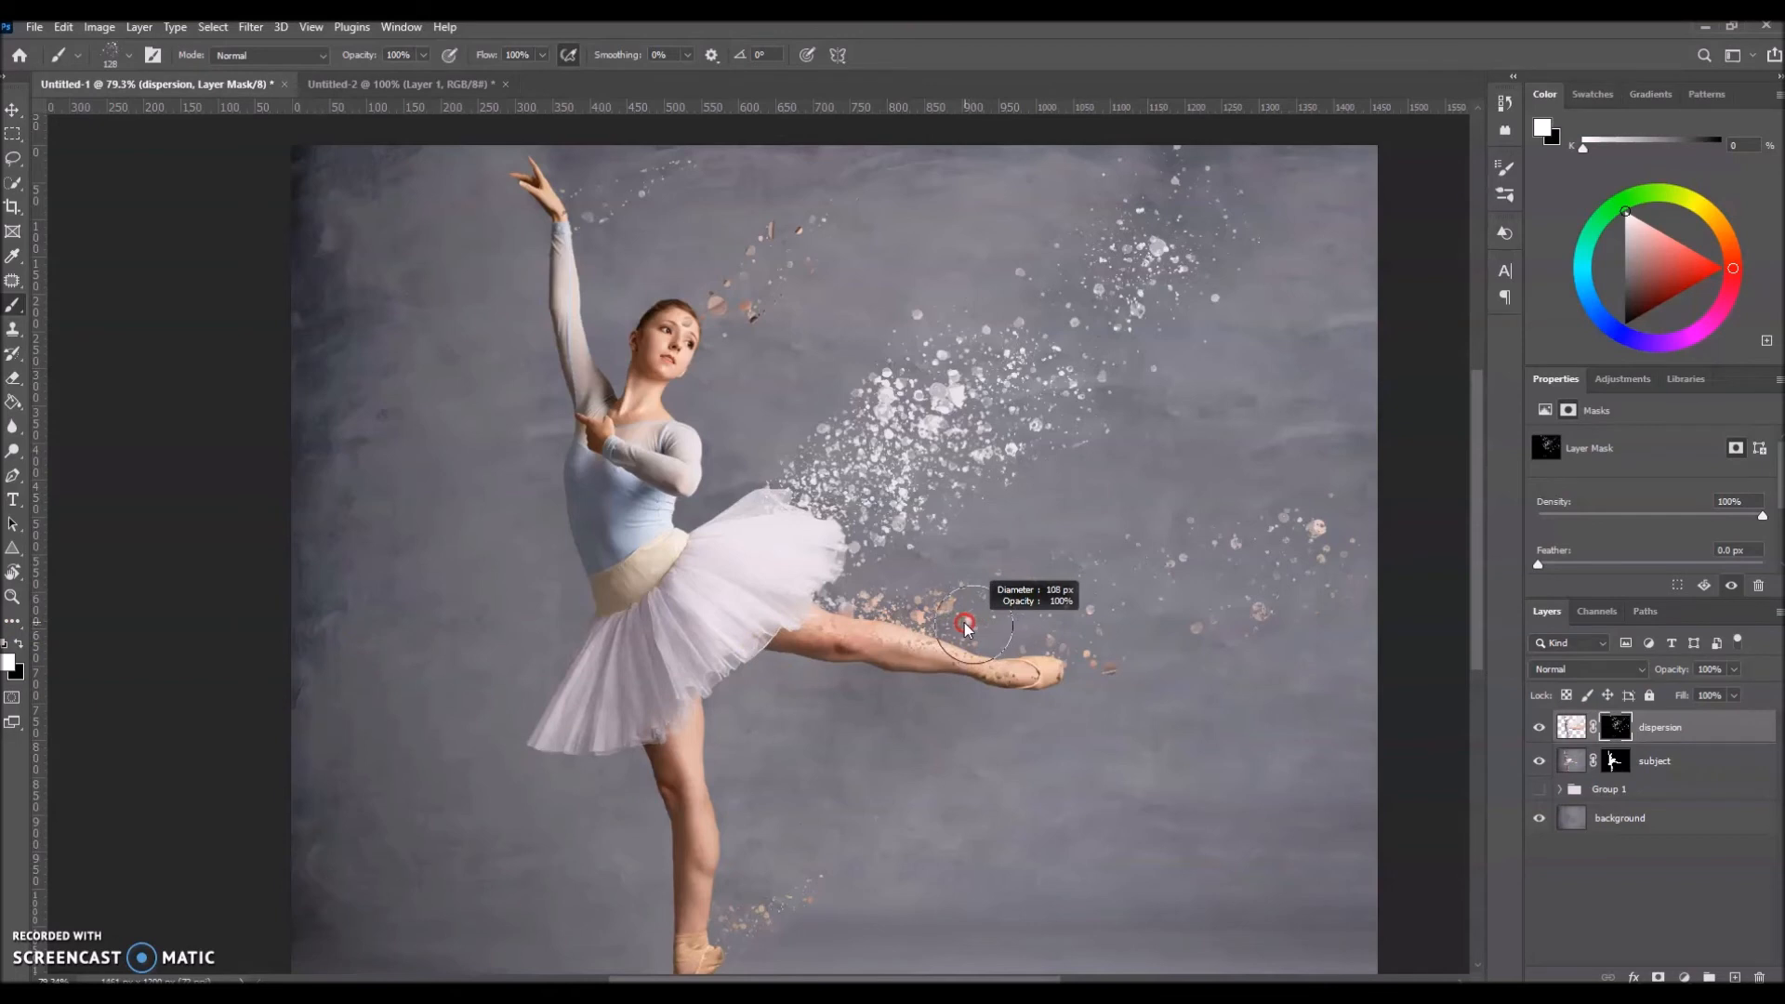
left_click_drag(968, 623, 962, 622)
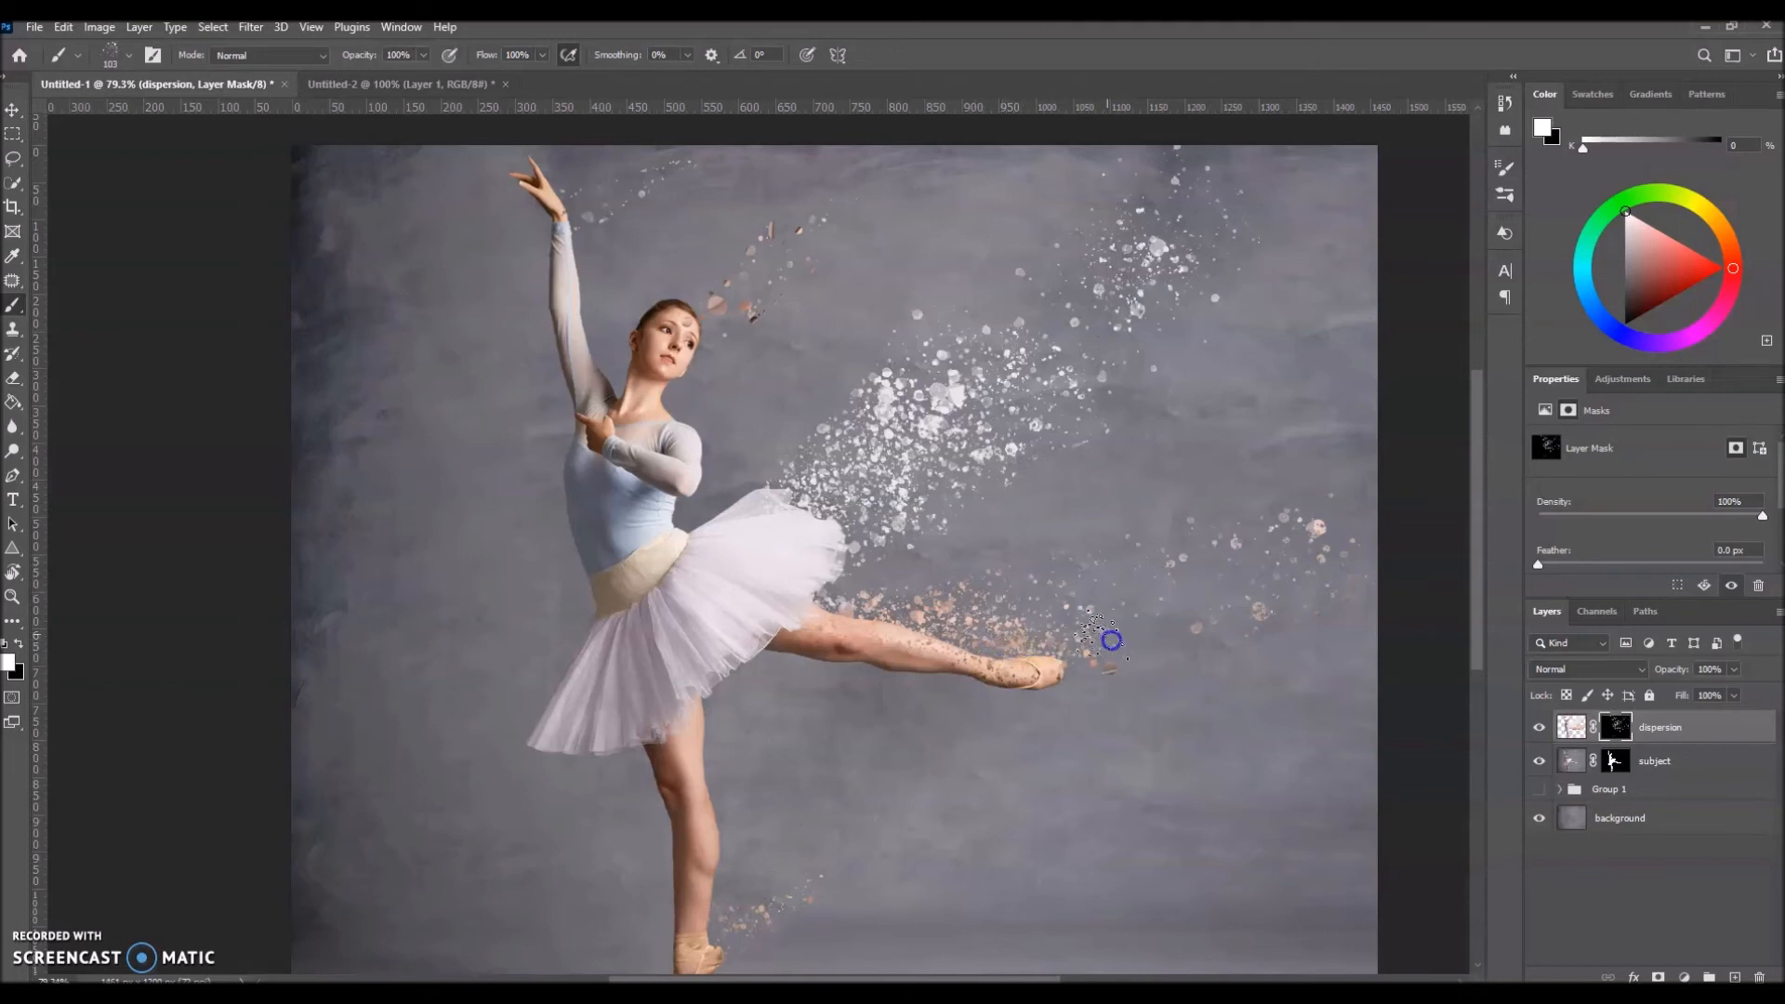
left_click_drag(1161, 614, 1112, 626)
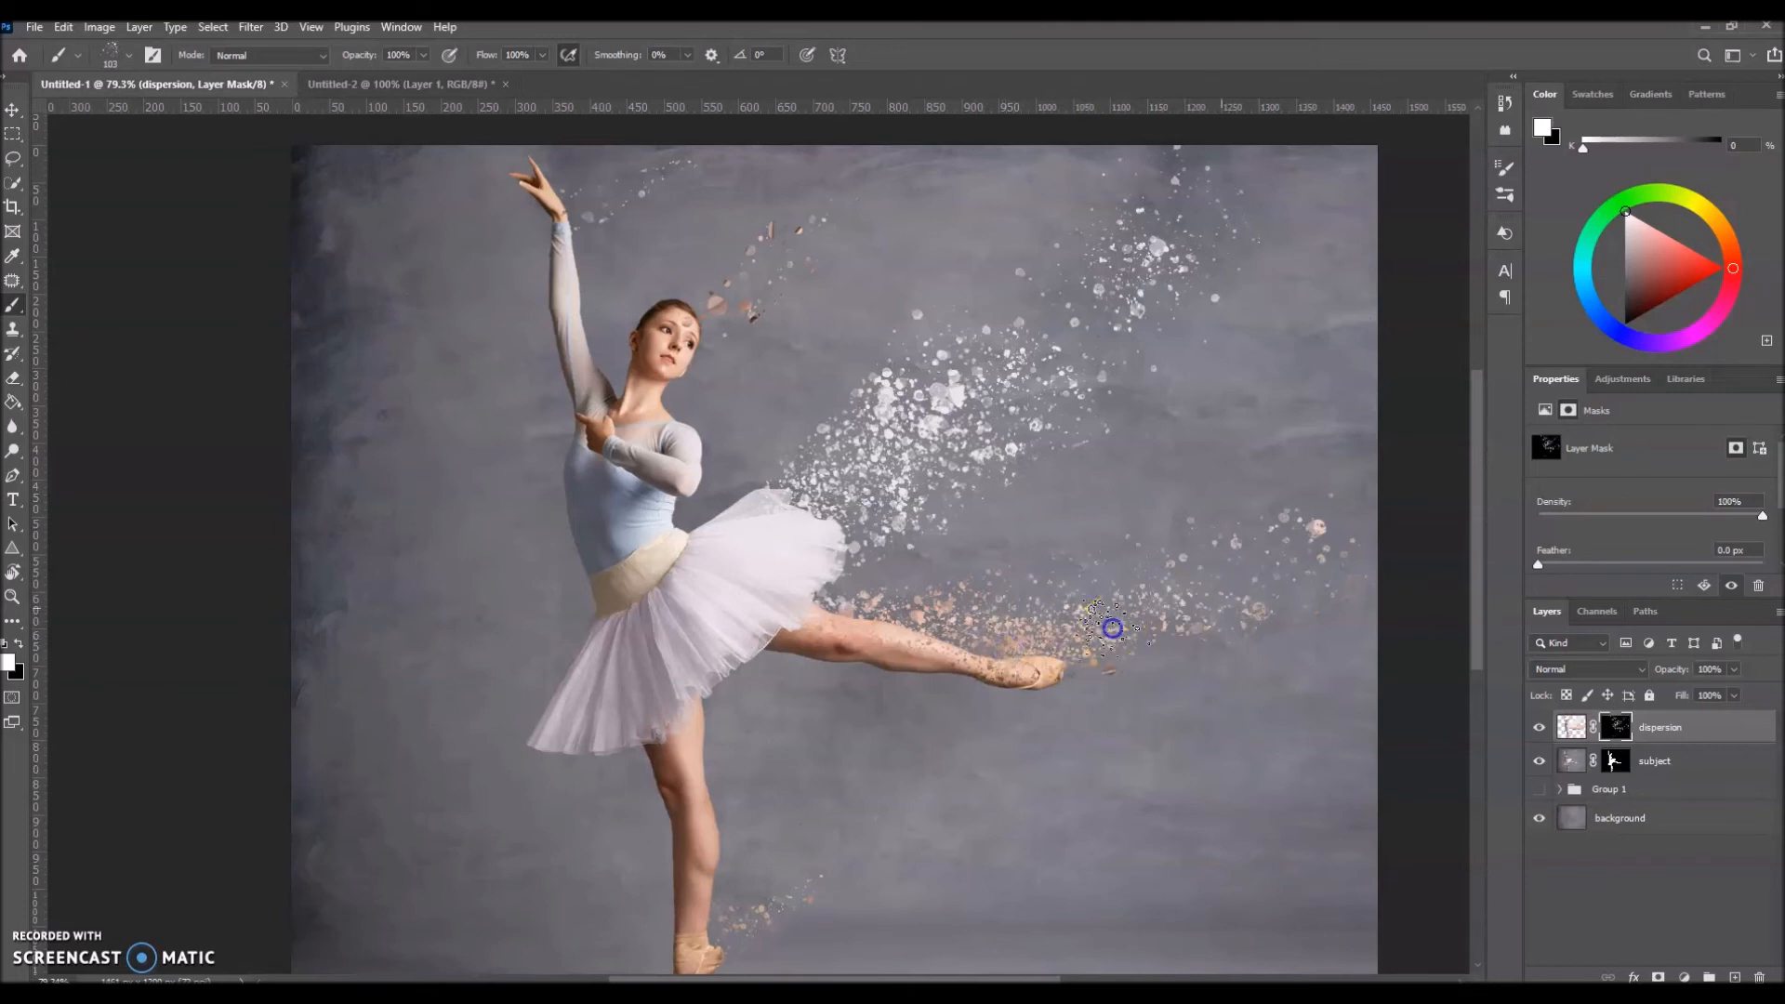
Step: Paint more white spatter on the dispersion mask along the tutu, head, wrist, standing foot and the particle trail beyond the raised foot
mouse_move(788, 515)
left_mouse_down()
mouse_move(871, 492)
mouse_move(813, 560)
left_mouse_up()
mouse_move(953, 432)
left_mouse_down()
mouse_move(941, 453)
mouse_move(993, 420)
left_mouse_up()
mouse_move(702, 319)
left_mouse_down()
mouse_move(733, 308)
mouse_move(699, 328)
left_mouse_up()
left_click_drag(600, 215, 566, 227)
left_click_drag(1479, 409, 1485, 478)
left_click_drag(726, 752, 844, 681)
left_click_drag(1478, 479, 1478, 445)
left_click_drag(1291, 527, 1137, 561)
Step: Spatter black over the dispersion mask to break up the lower edge of the trail beyond the raised foot, and restore white as foreground
left_click(17, 643)
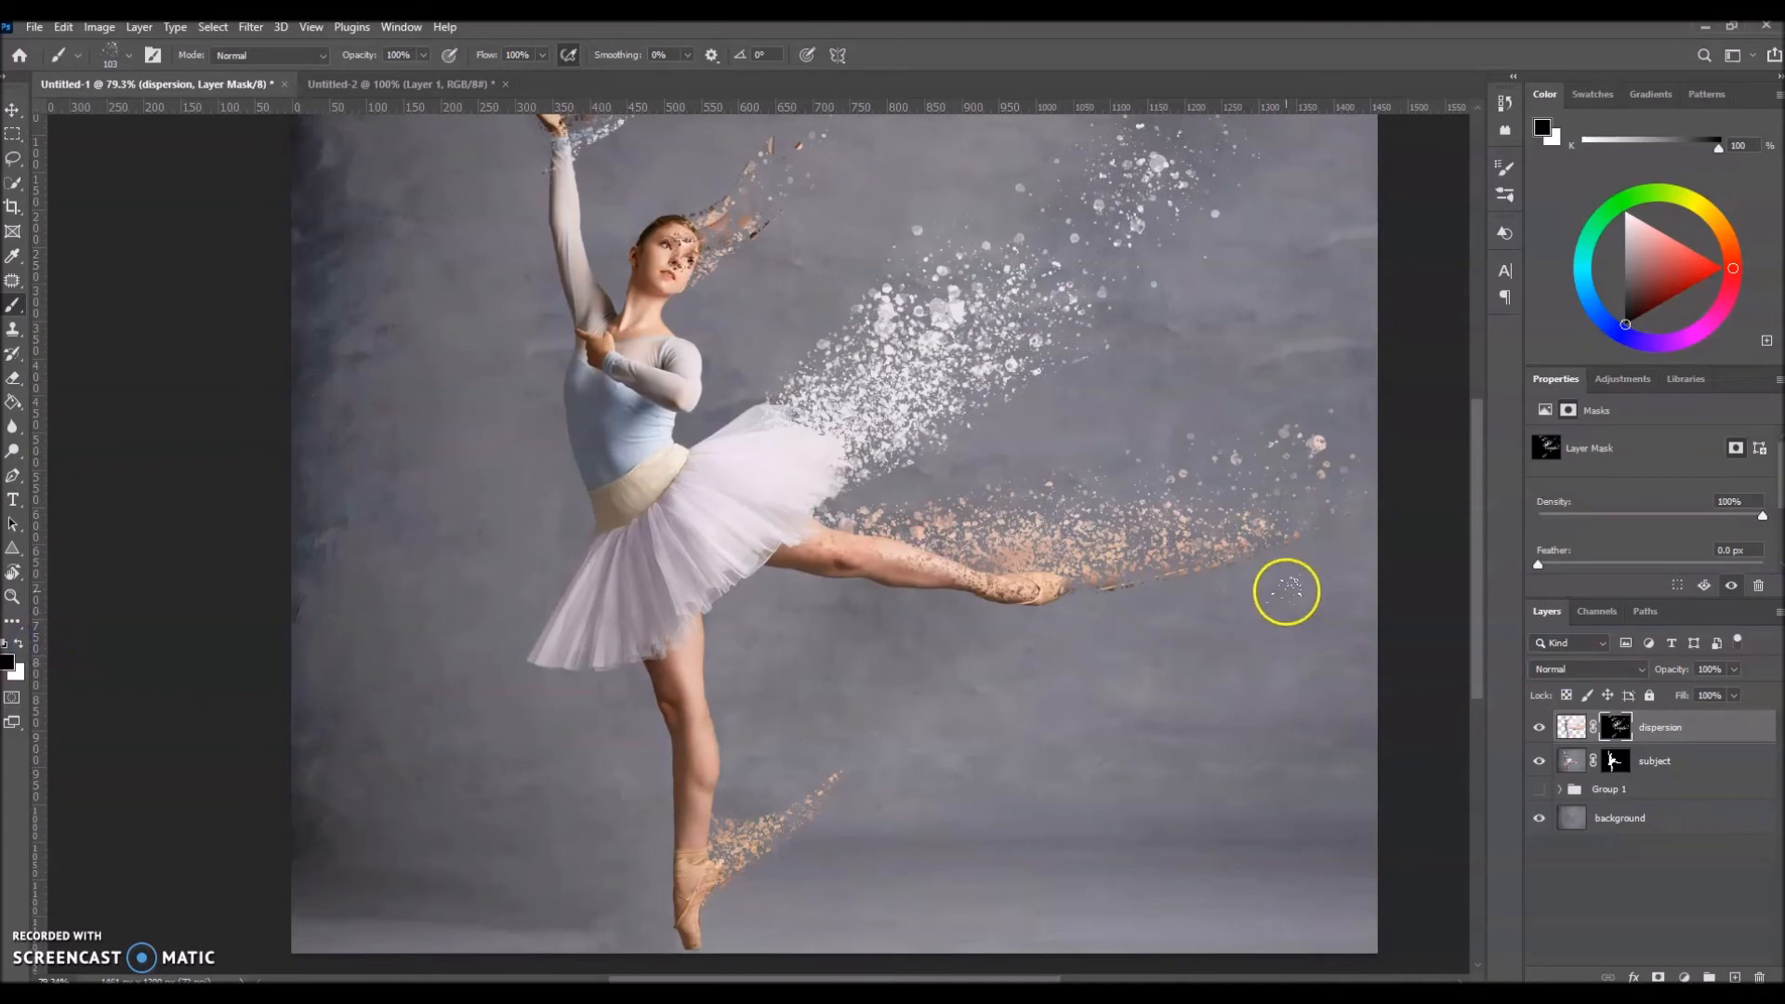
left_click_drag(1190, 659, 1225, 661)
mouse_move(1291, 560)
left_mouse_down()
mouse_move(1140, 594)
mouse_move(1256, 569)
left_mouse_up()
left_click_drag(1192, 623, 1342, 514)
left_click_drag(1119, 634, 1307, 578)
left_click_drag(1118, 632, 1105, 601)
key("x")
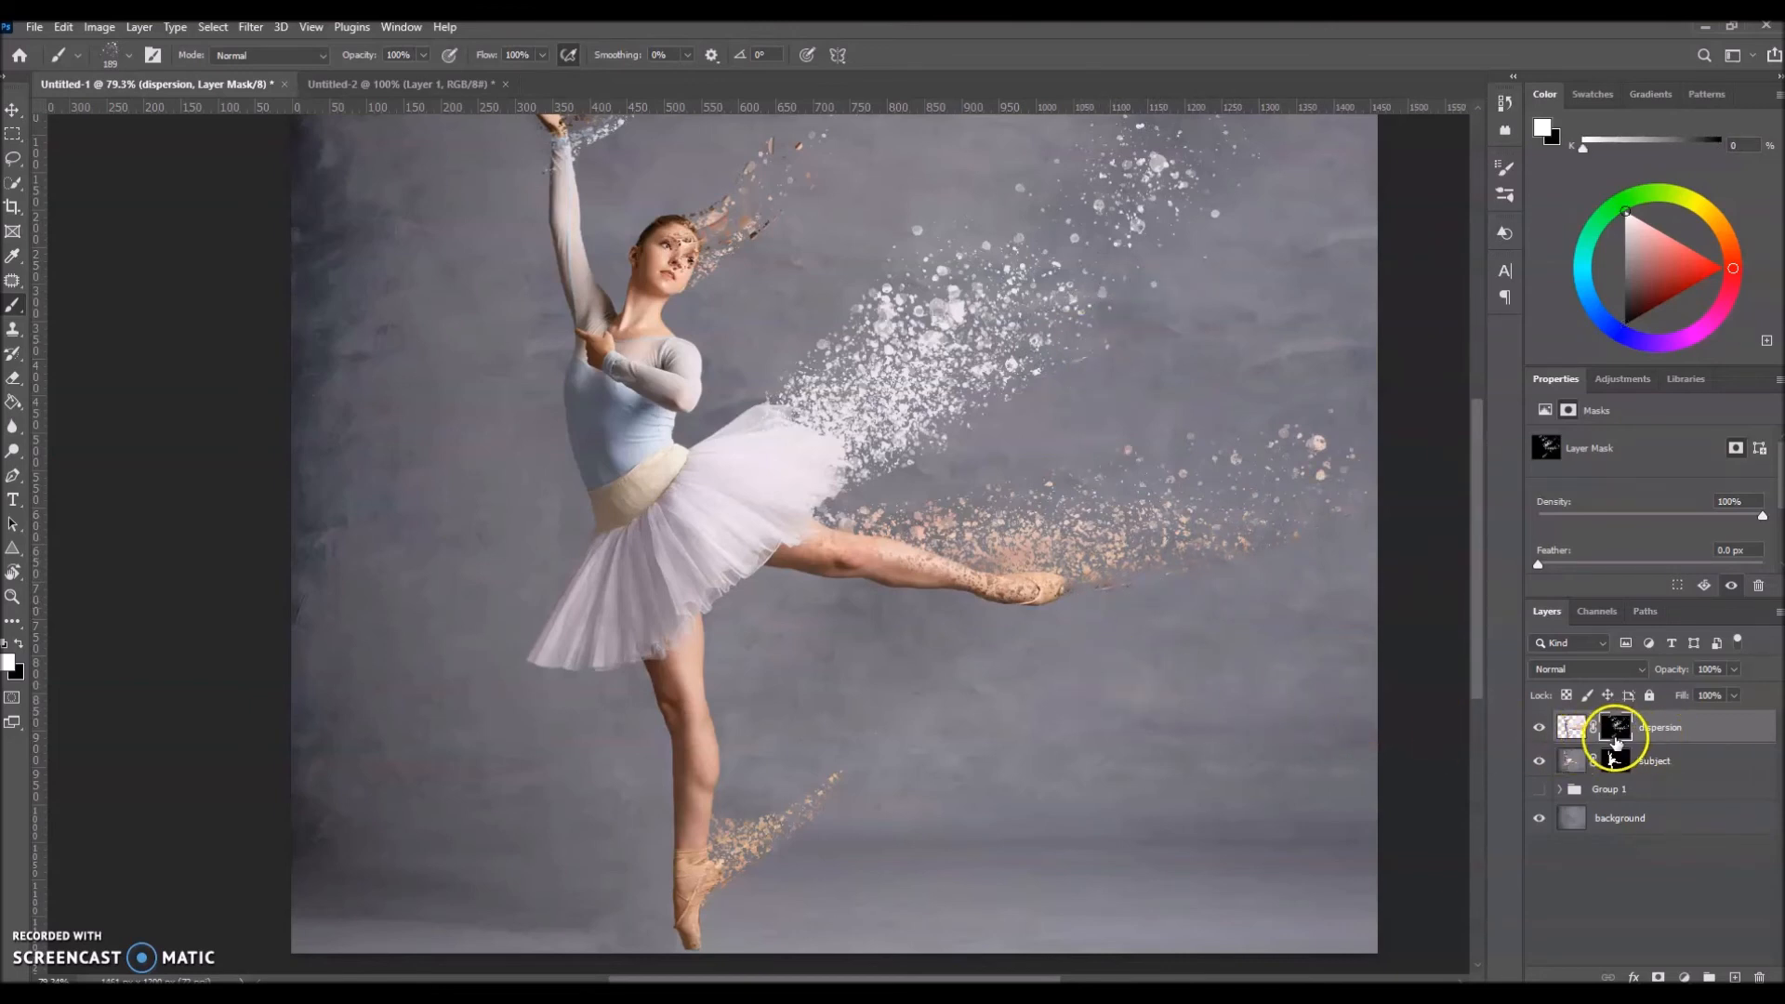
Step: Reopen Liquify on the dispersion layer's image and warp the stretched leg's lower edge into irregular shapes with a size 53 brush
left_click(1568, 730)
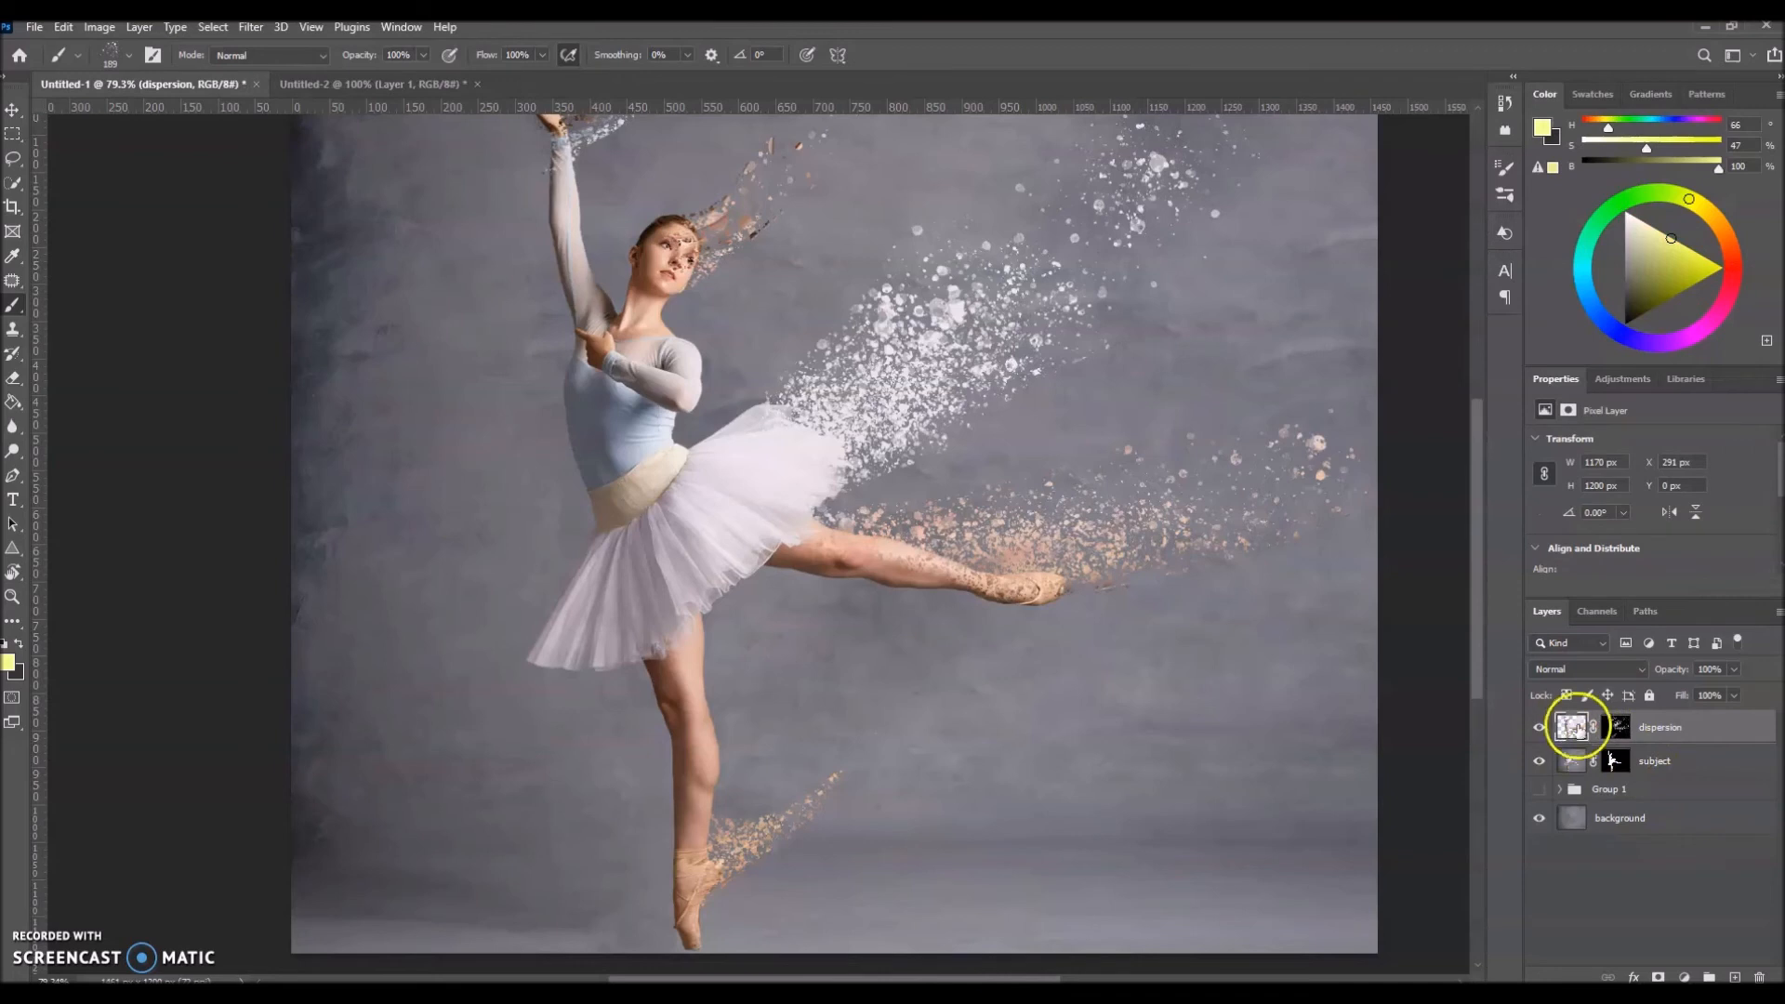
left_click(251, 27)
left_click(266, 203)
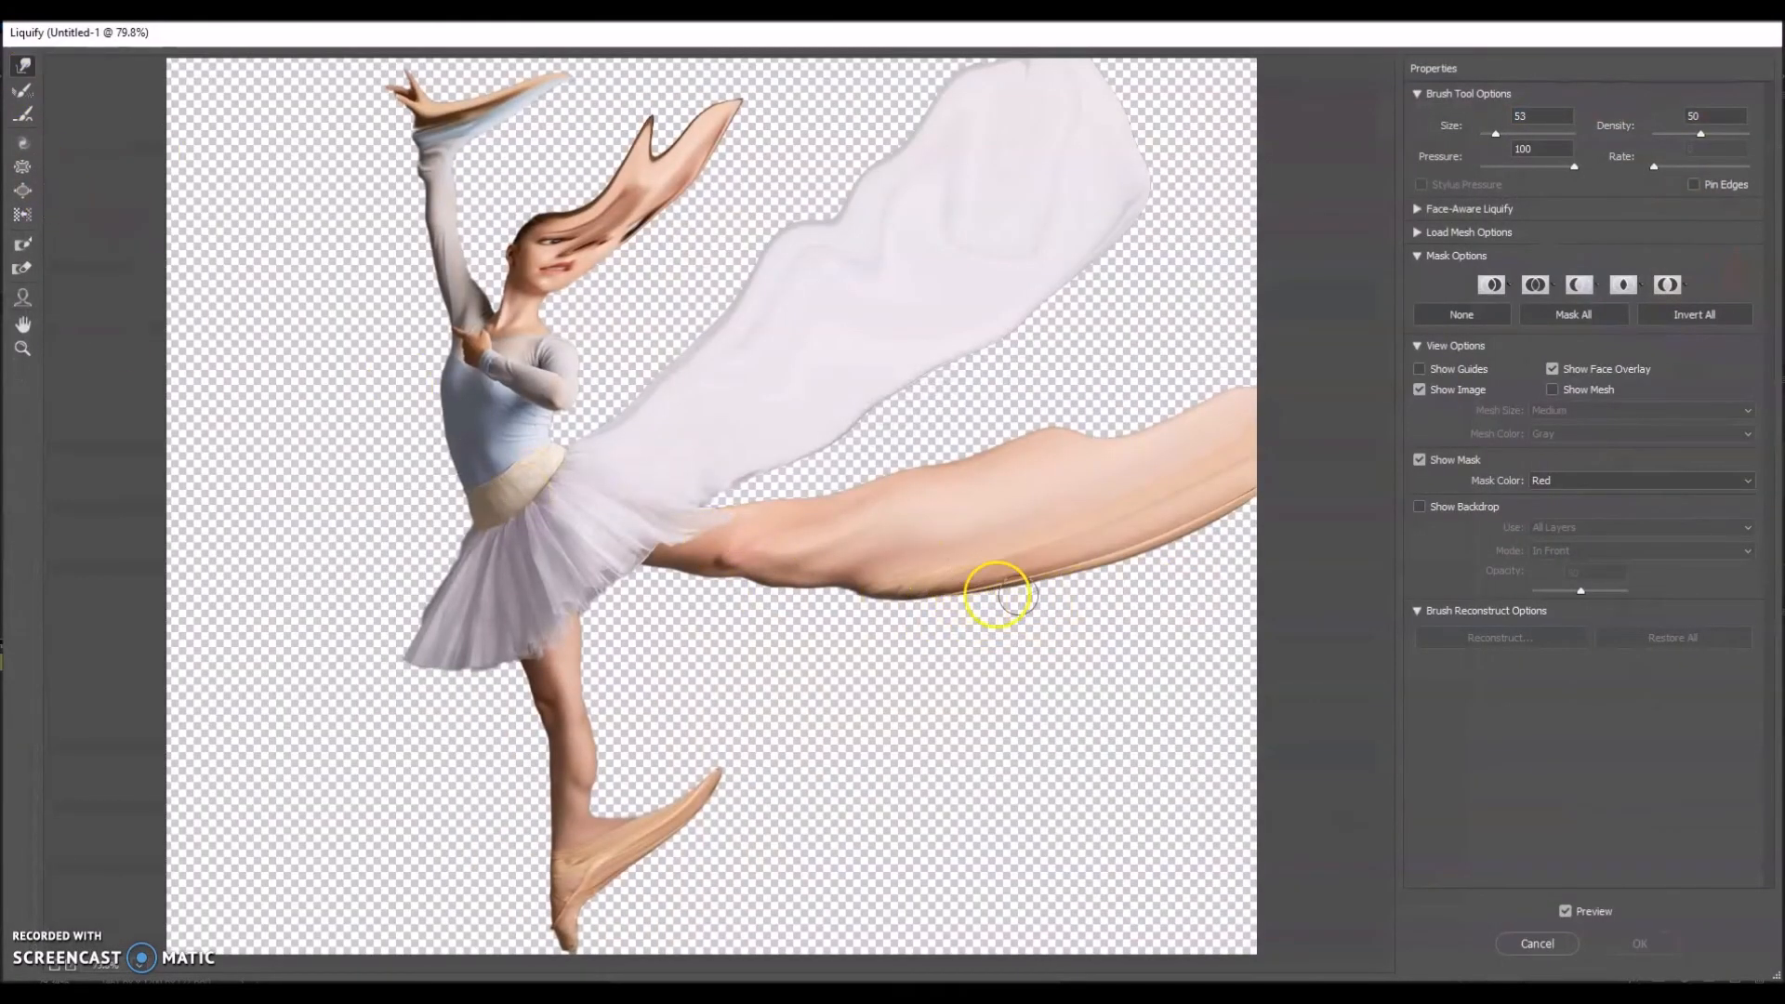
mouse_move(954, 598)
left_mouse_down()
mouse_move(1006, 619)
mouse_move(1074, 589)
mouse_move(1104, 598)
mouse_move(1058, 577)
mouse_move(1134, 584)
mouse_move(1240, 539)
mouse_move(1258, 506)
left_mouse_up()
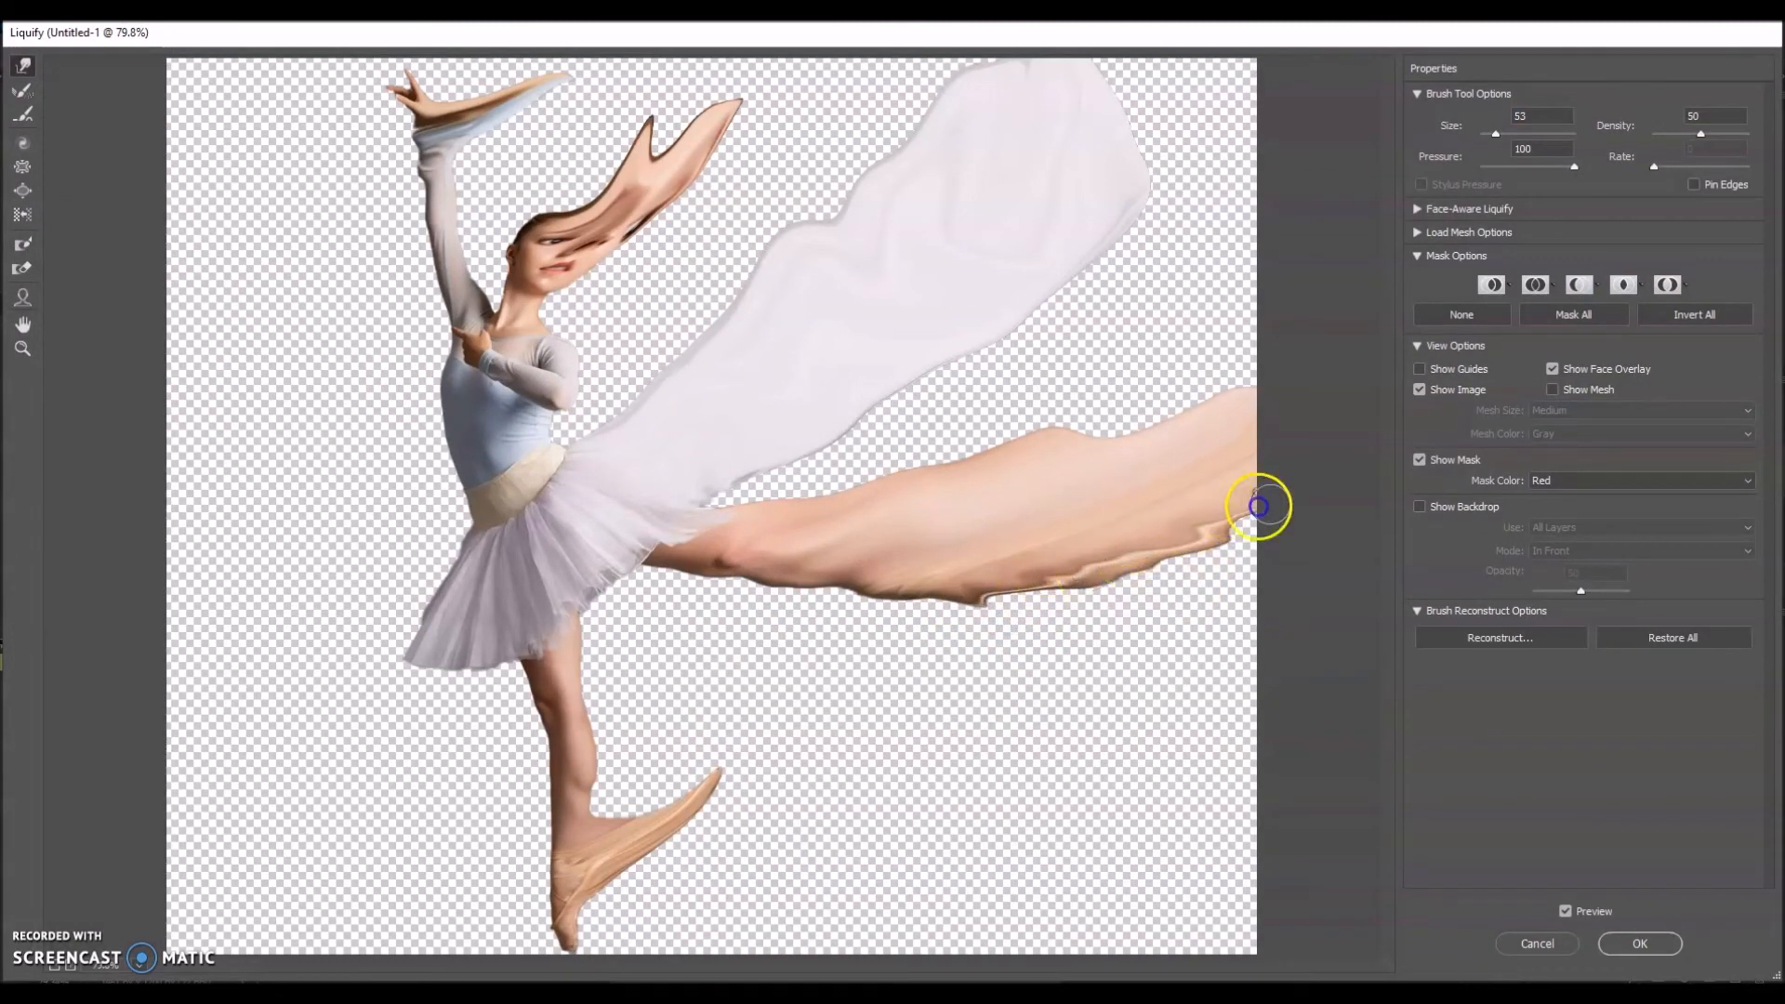
left_click(1639, 943)
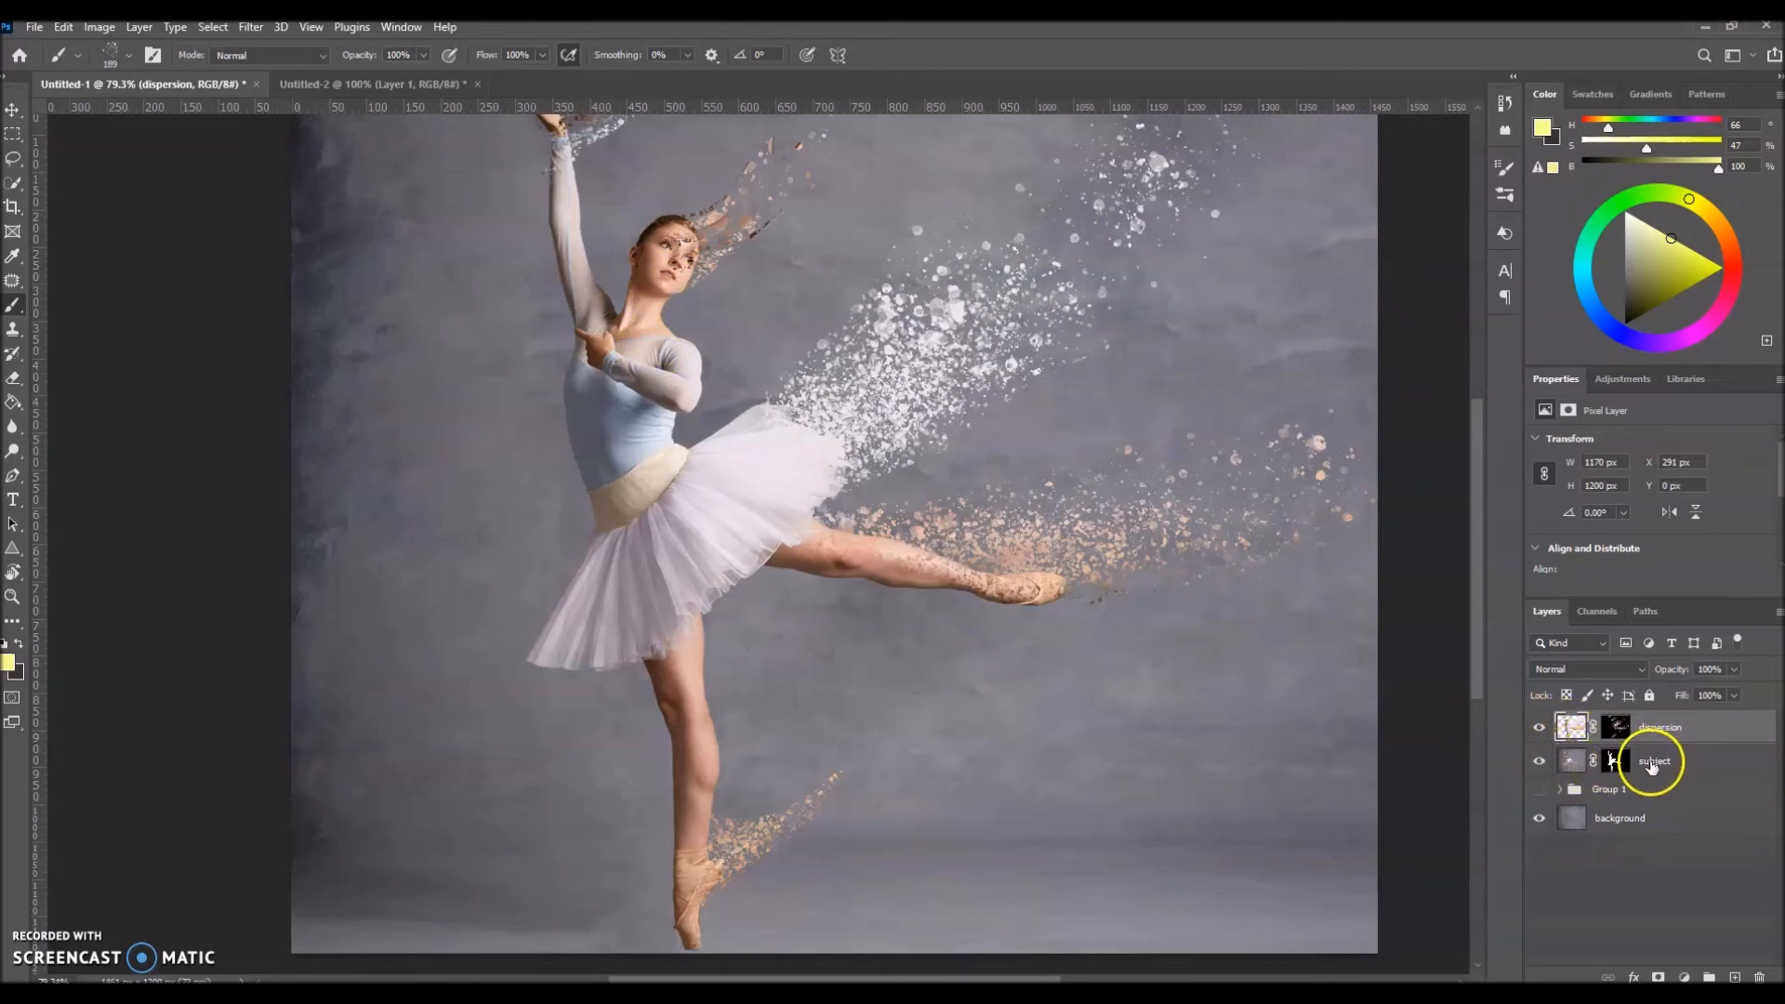
Step: Select the subject layer's mask and spatter black with a 58 px brush along the raised leg's upper edge to break it into particles
left_click(1656, 762)
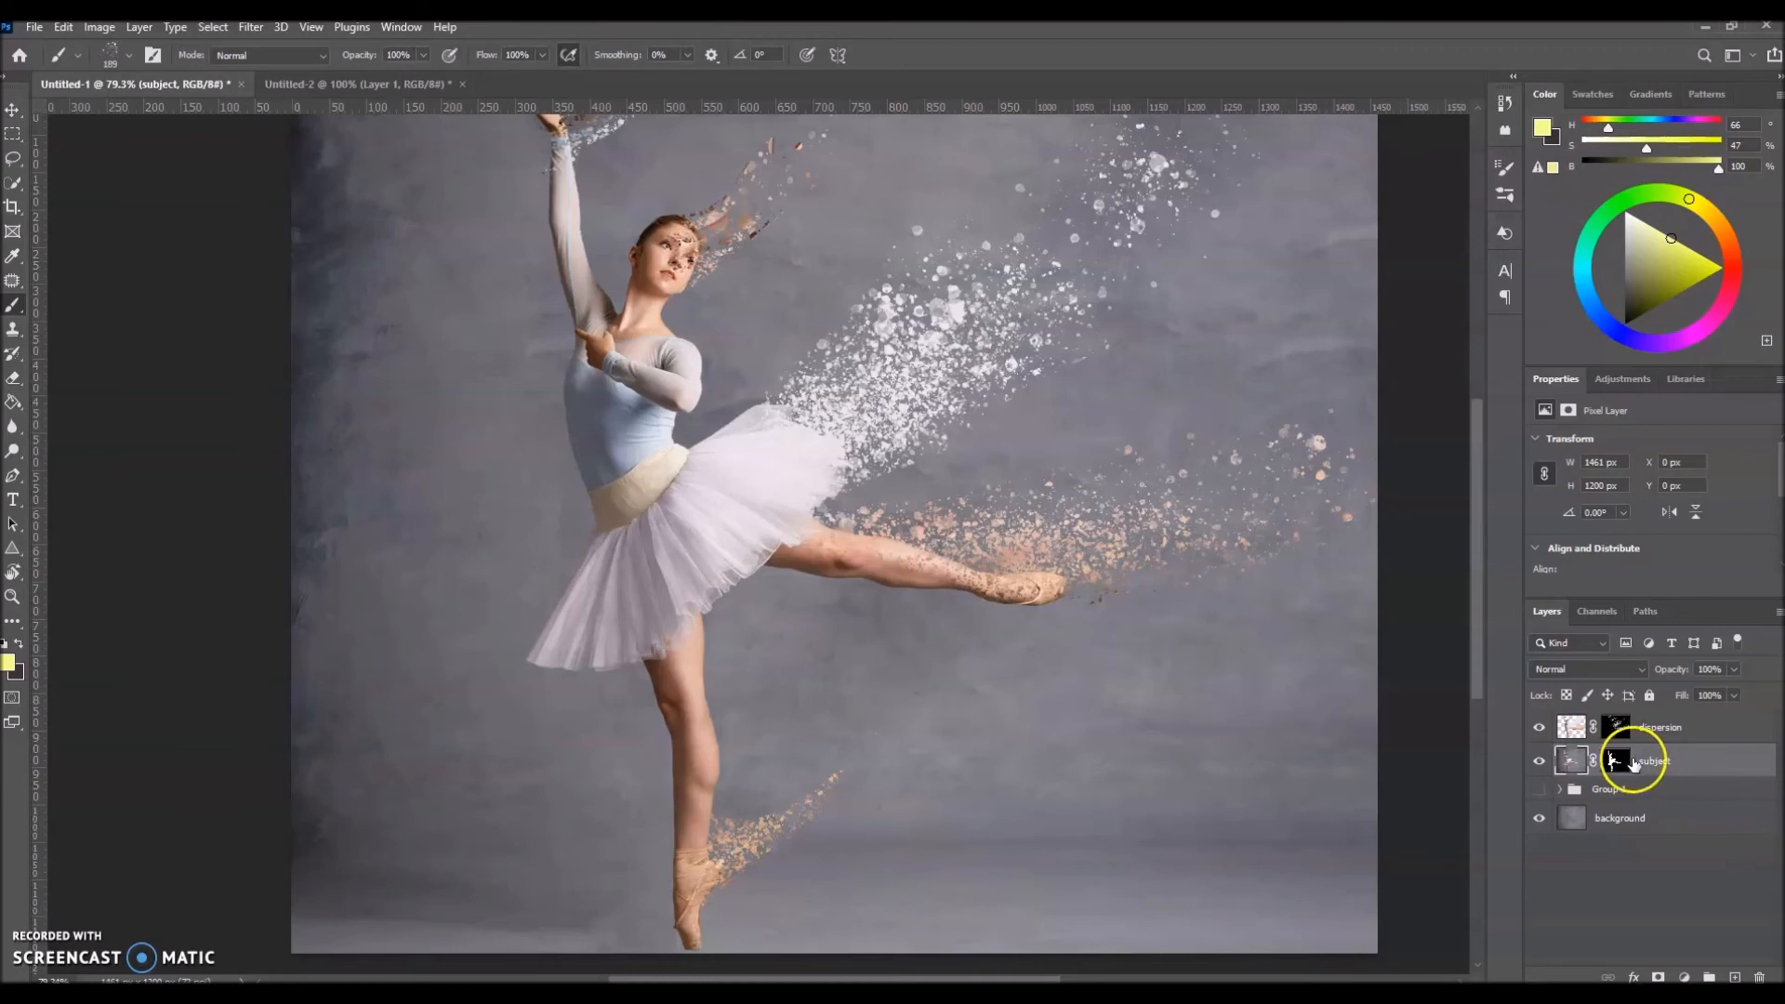
left_click(1617, 762)
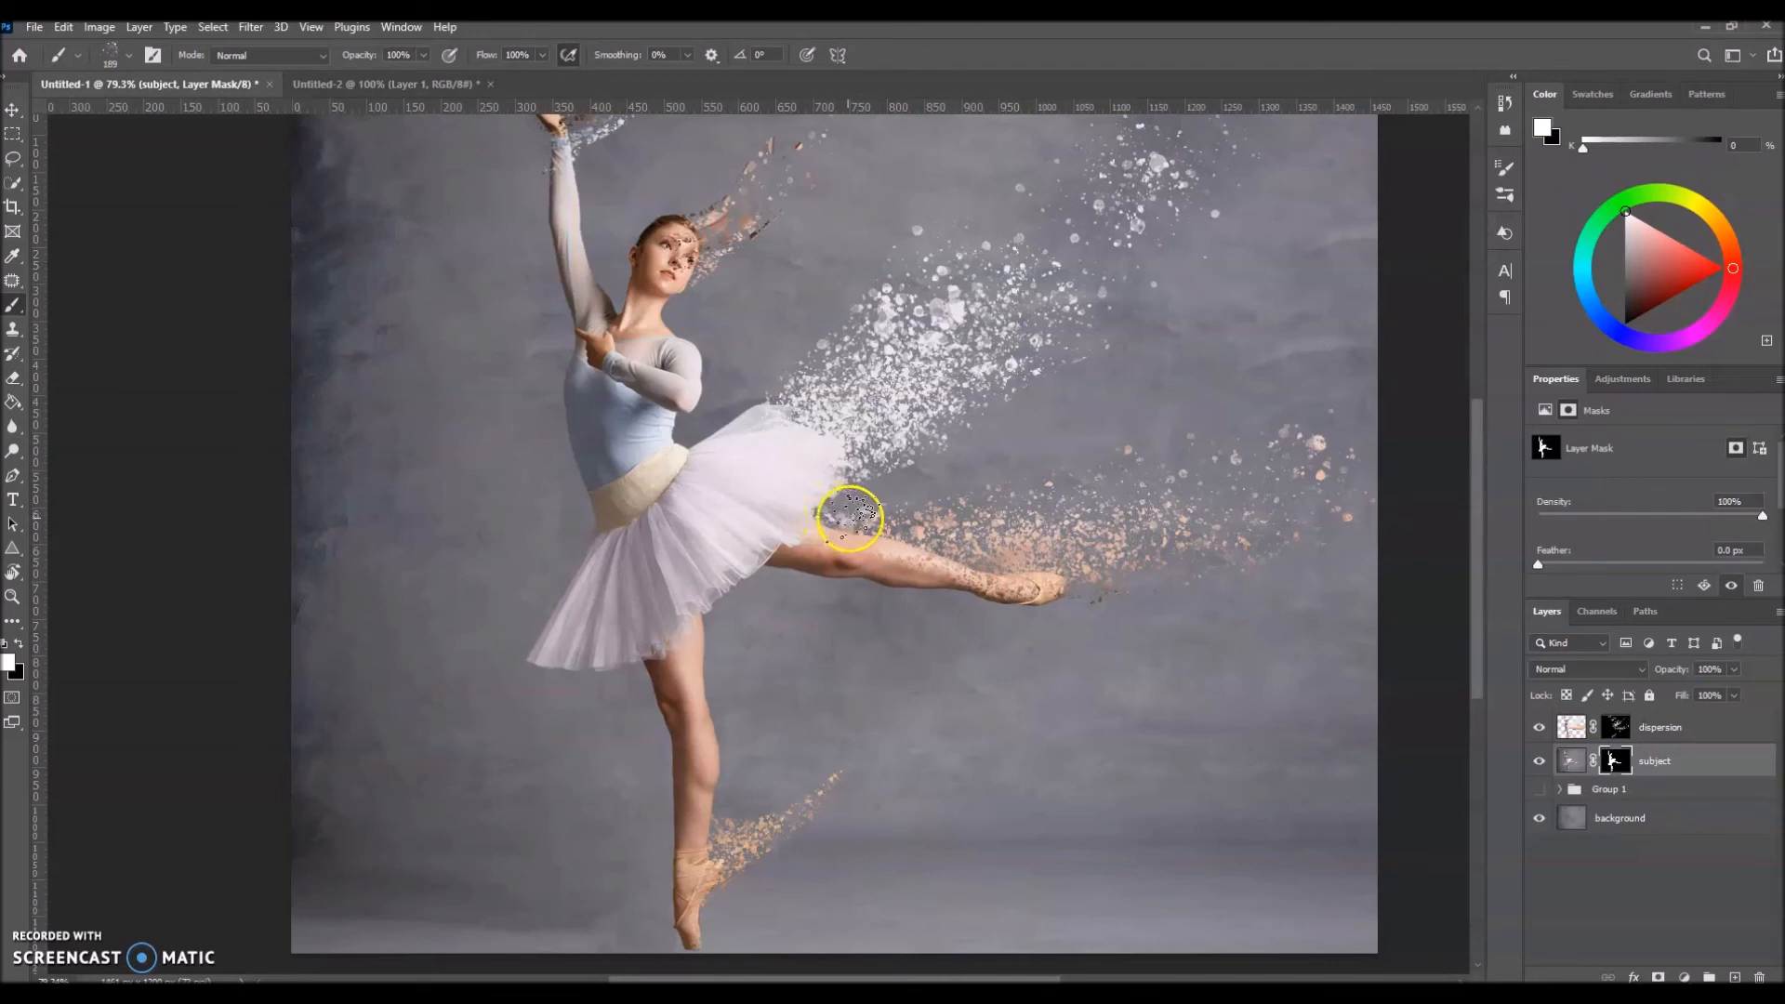
mouse_move(924, 533)
left_mouse_down()
mouse_move(1076, 554)
mouse_move(1048, 555)
left_mouse_up()
scroll(912, 558, "up", 5)
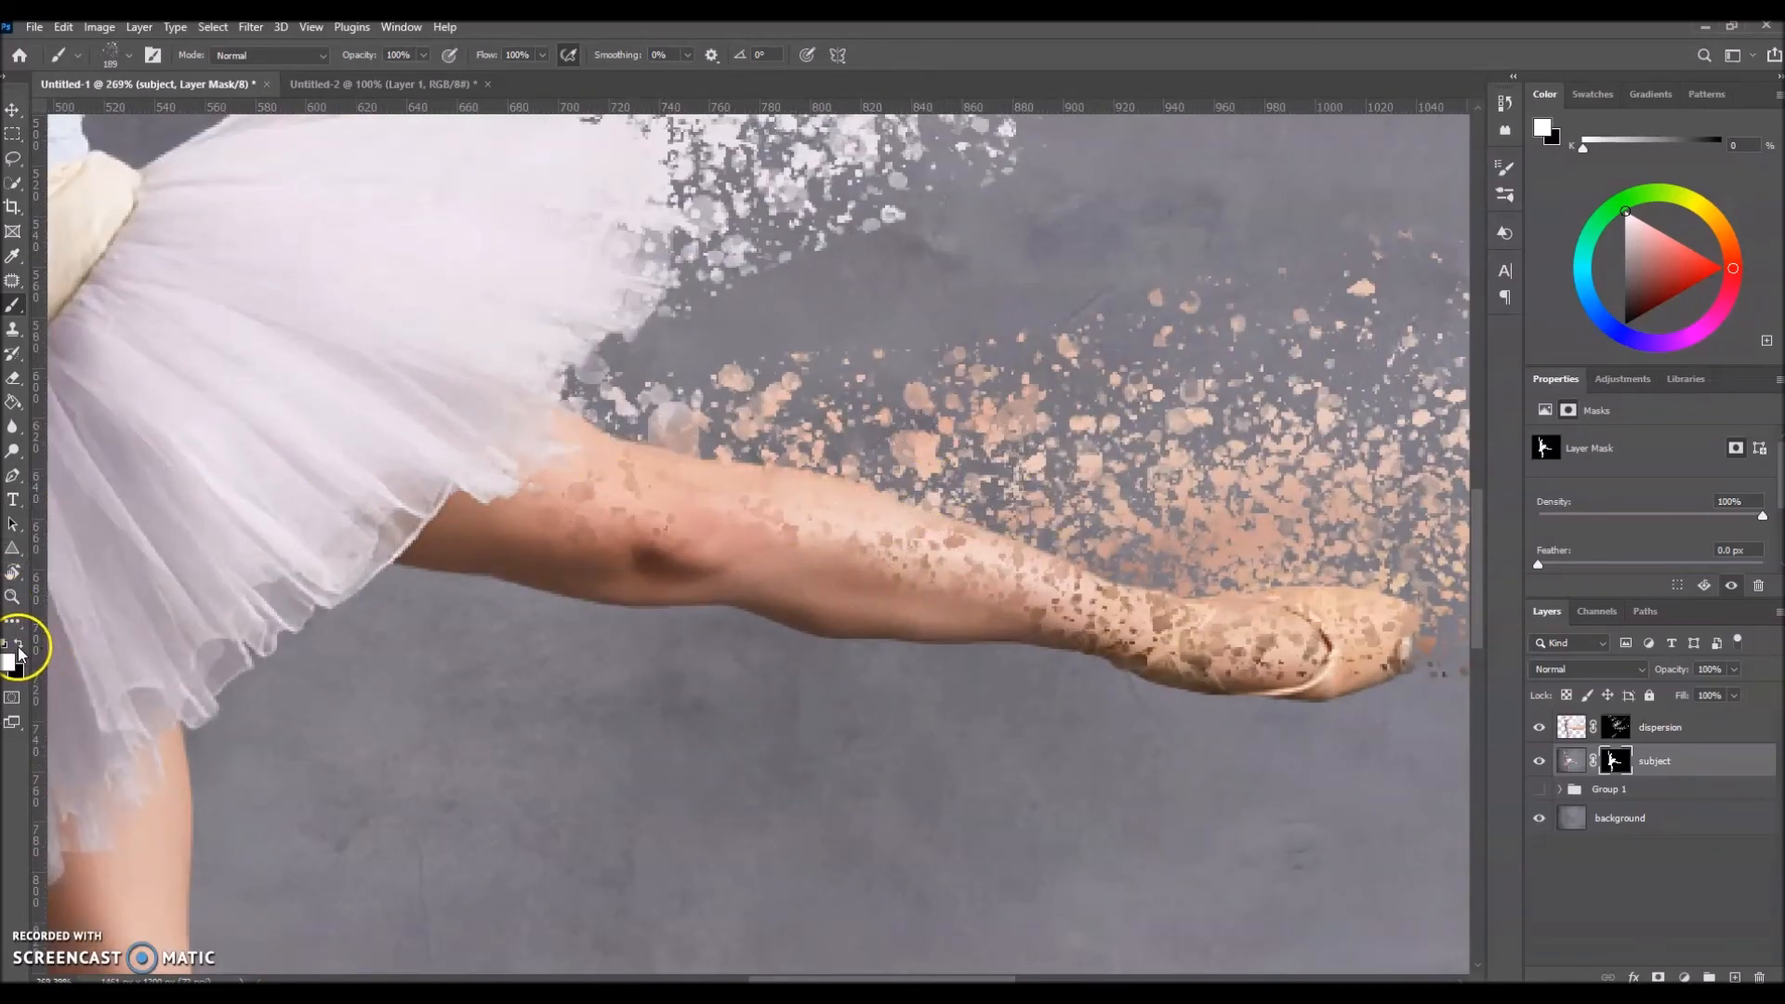
left_click_drag(1003, 433, 828, 479)
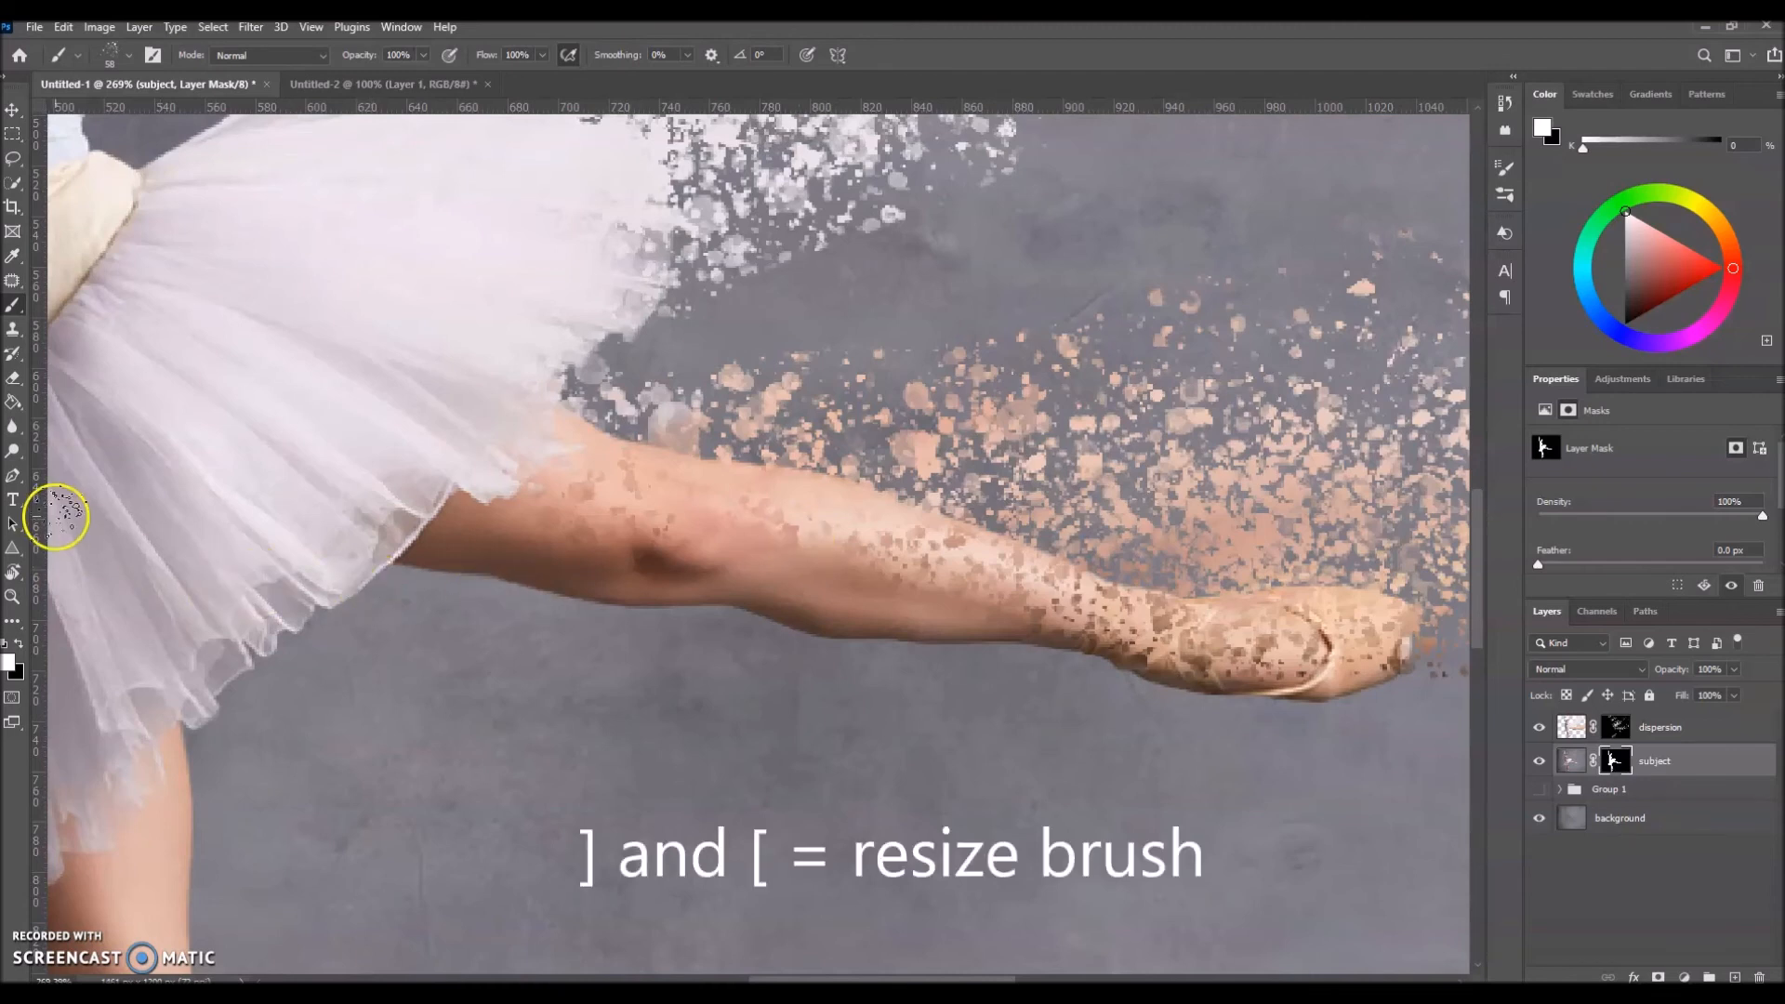
left_click(15, 644)
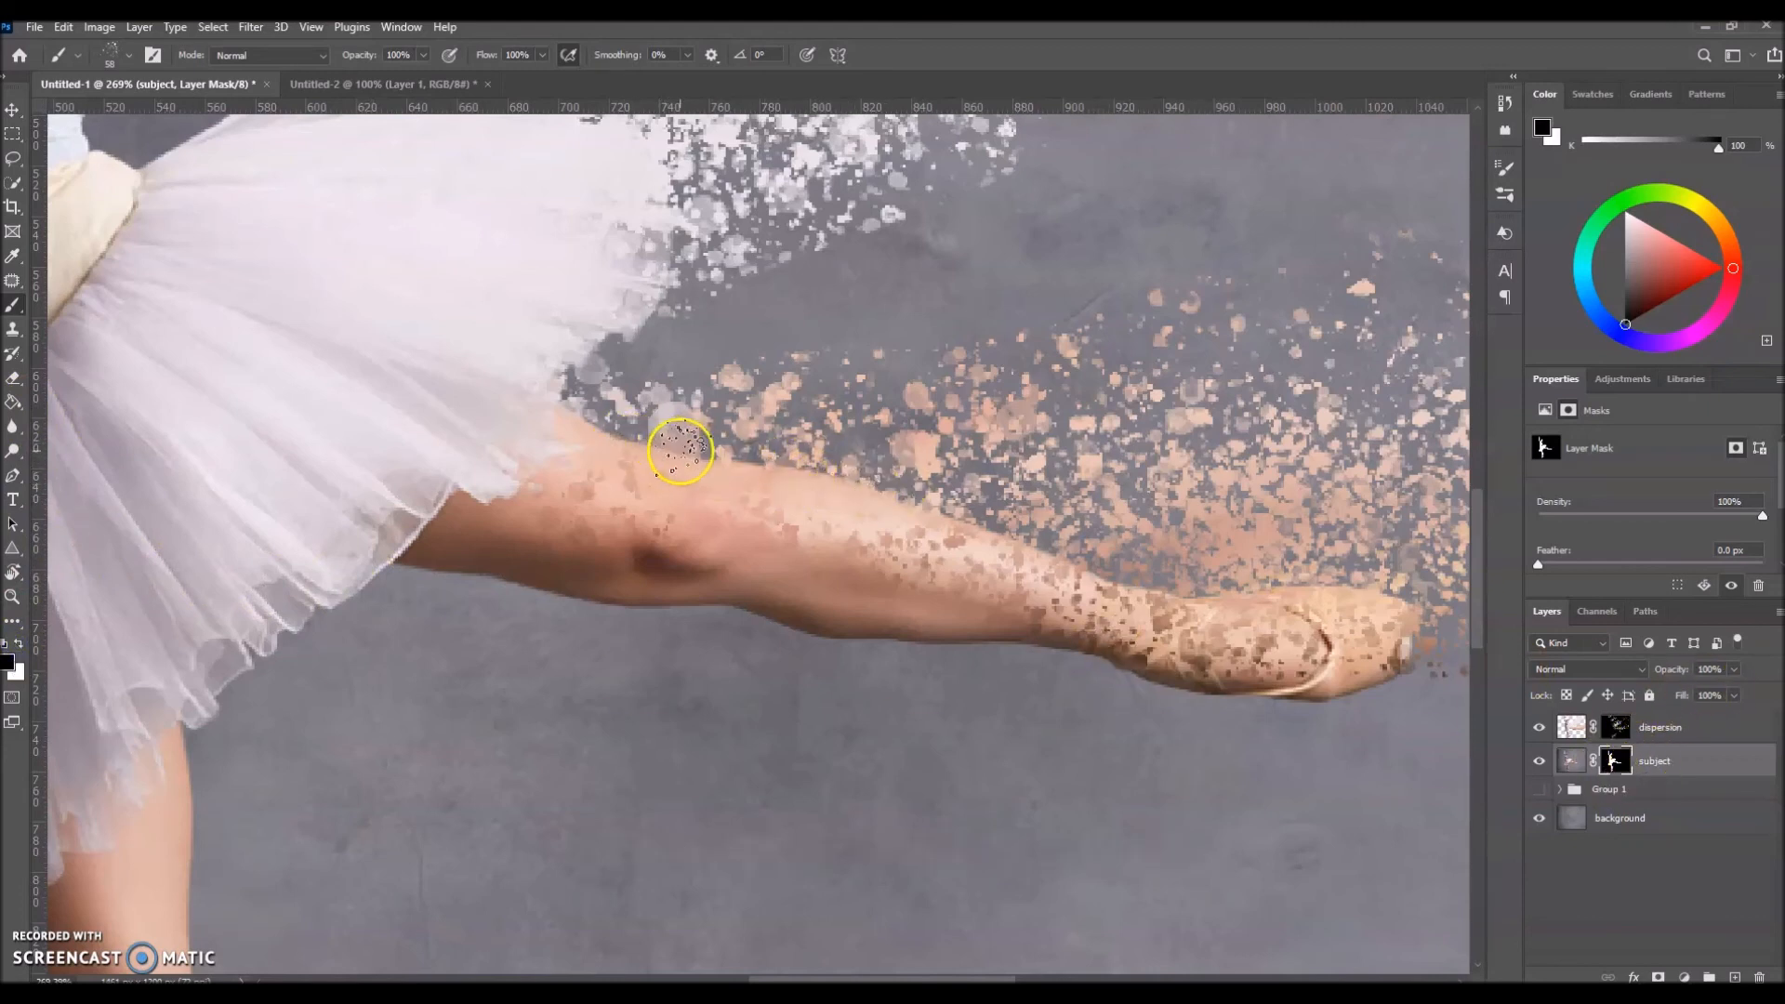
mouse_move(781, 467)
left_mouse_down()
mouse_move(650, 454)
mouse_move(721, 451)
mouse_move(655, 452)
mouse_move(976, 511)
left_mouse_up()
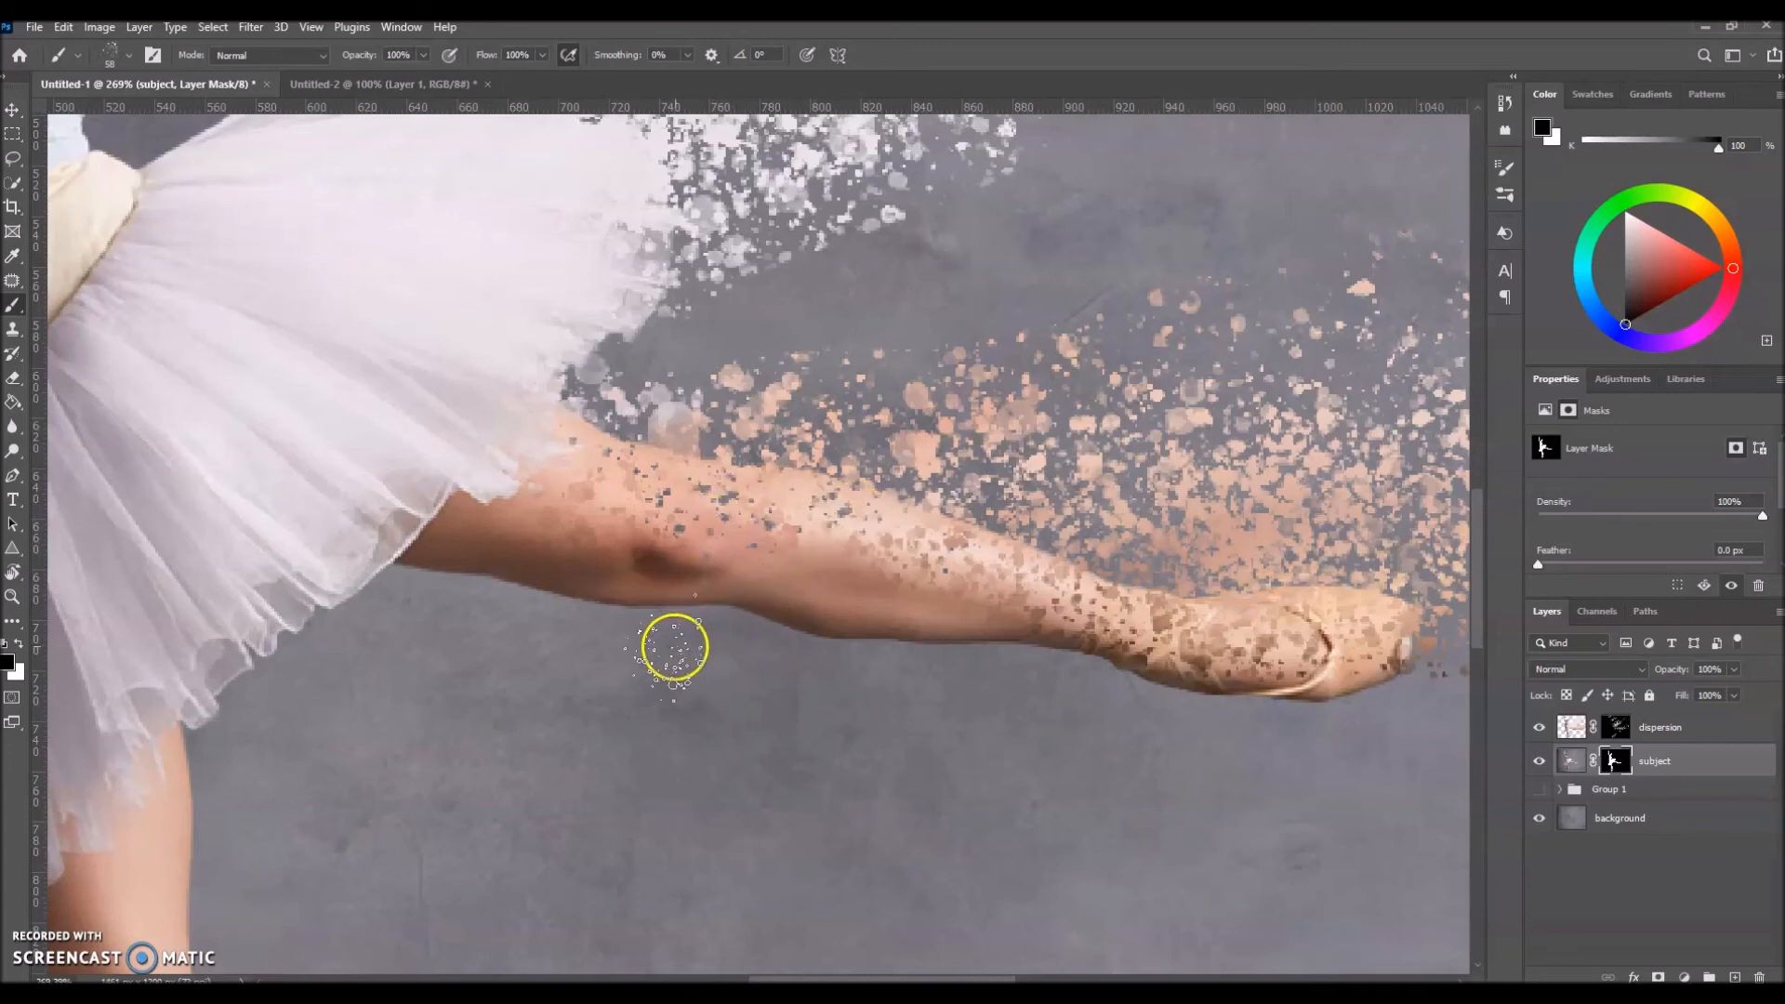
left_click_drag(747, 454, 844, 452)
mouse_move(983, 501)
left_mouse_down()
mouse_move(1187, 569)
mouse_move(826, 493)
left_mouse_up()
mouse_move(828, 723)
left_mouse_down()
mouse_move(713, 618)
mouse_move(1105, 592)
left_mouse_up()
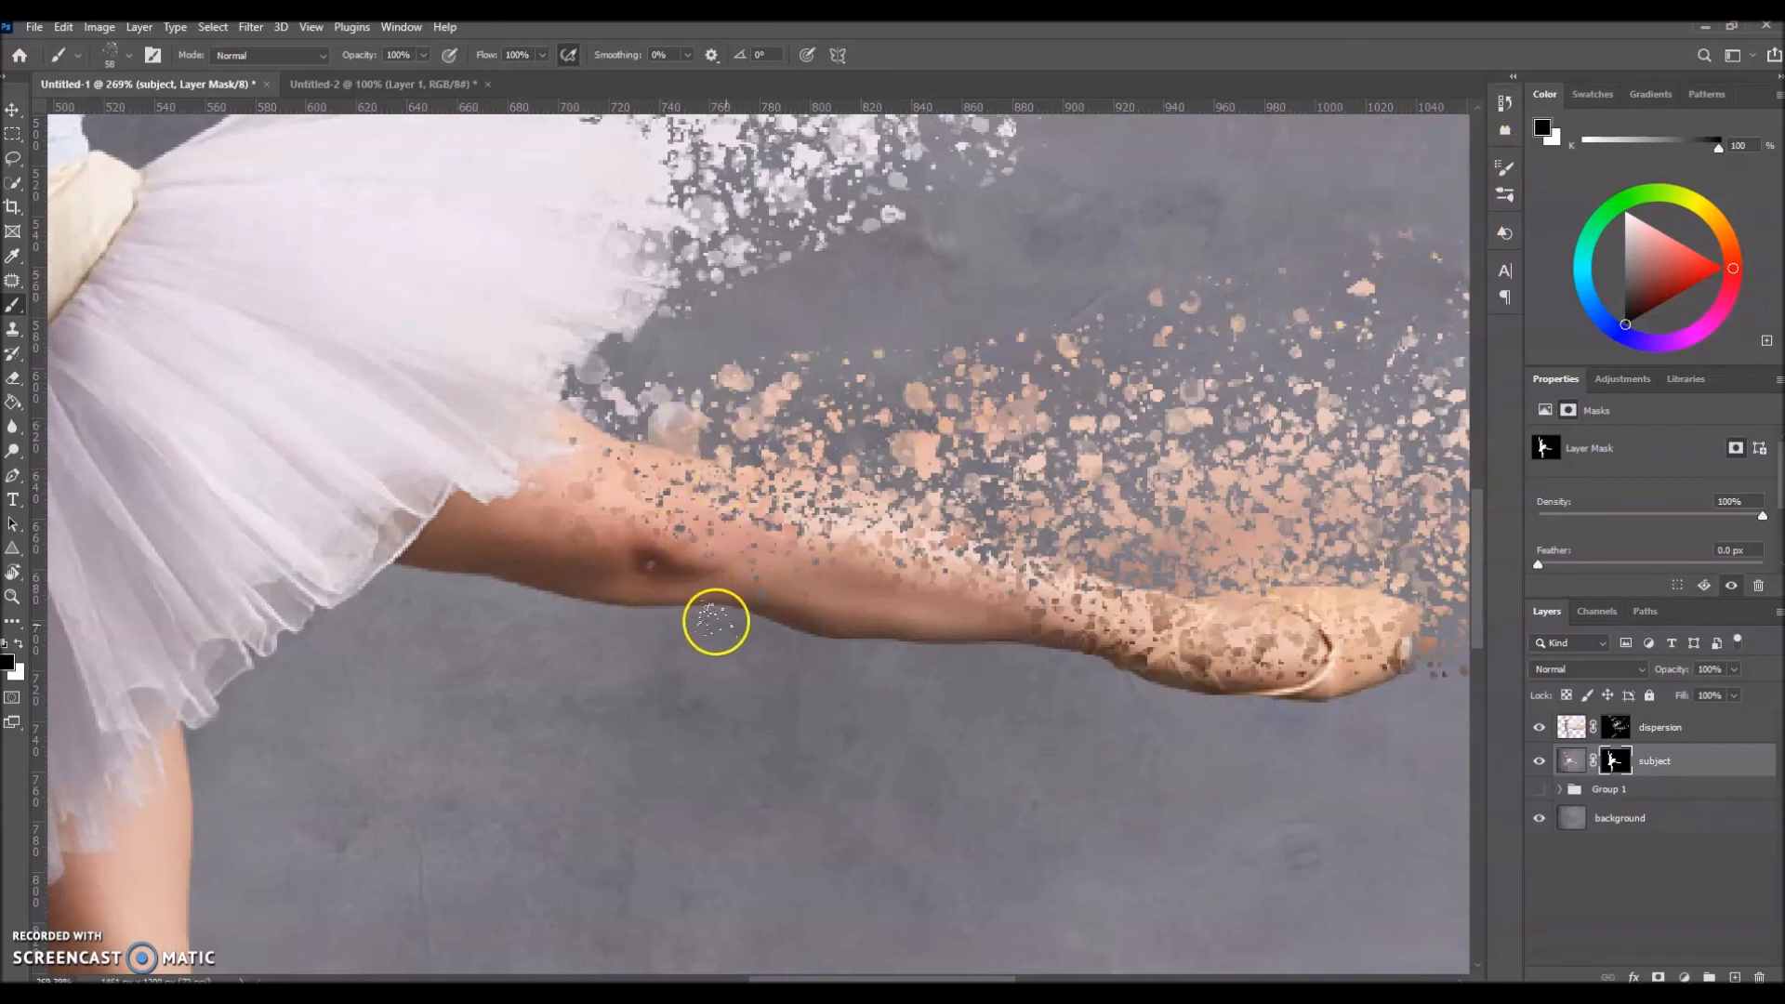
Step: Reduce the brush's scatter to 74% and spatter black on the subject mask along the raised leg's upper edge and foot
left_click(1505, 169)
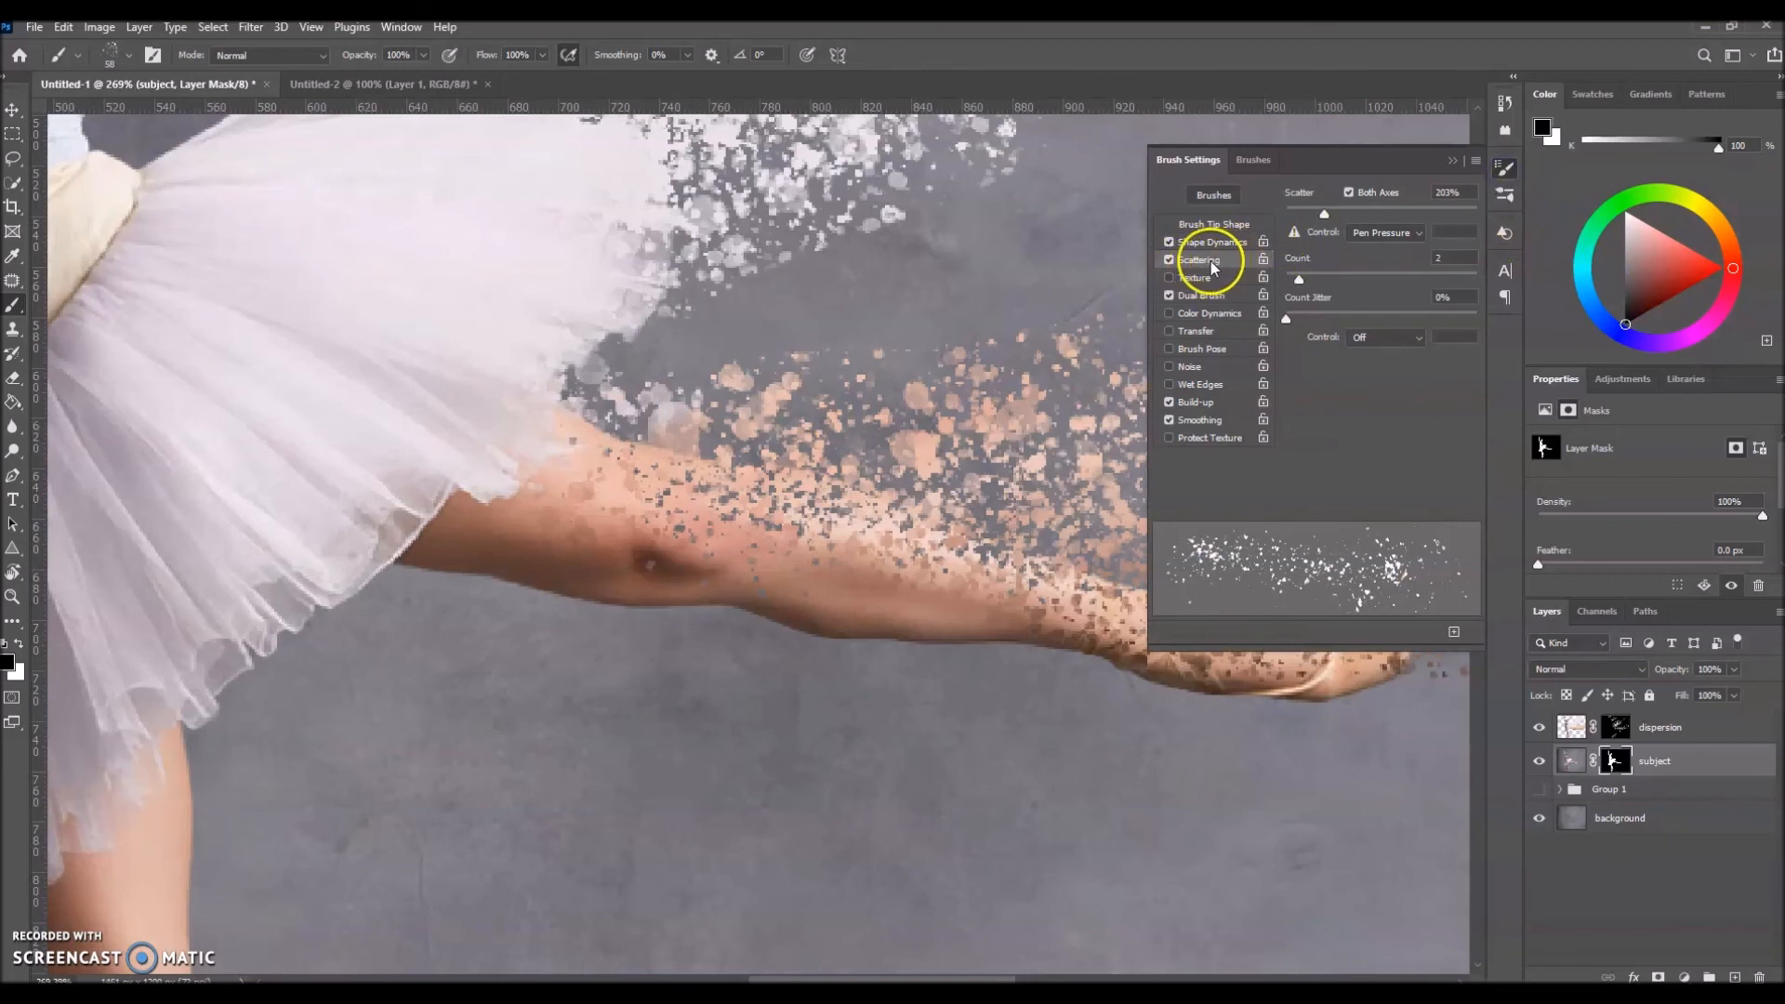
mouse_move(1326, 216)
left_mouse_down()
mouse_move(1300, 215)
mouse_move(1405, 215)
left_mouse_up()
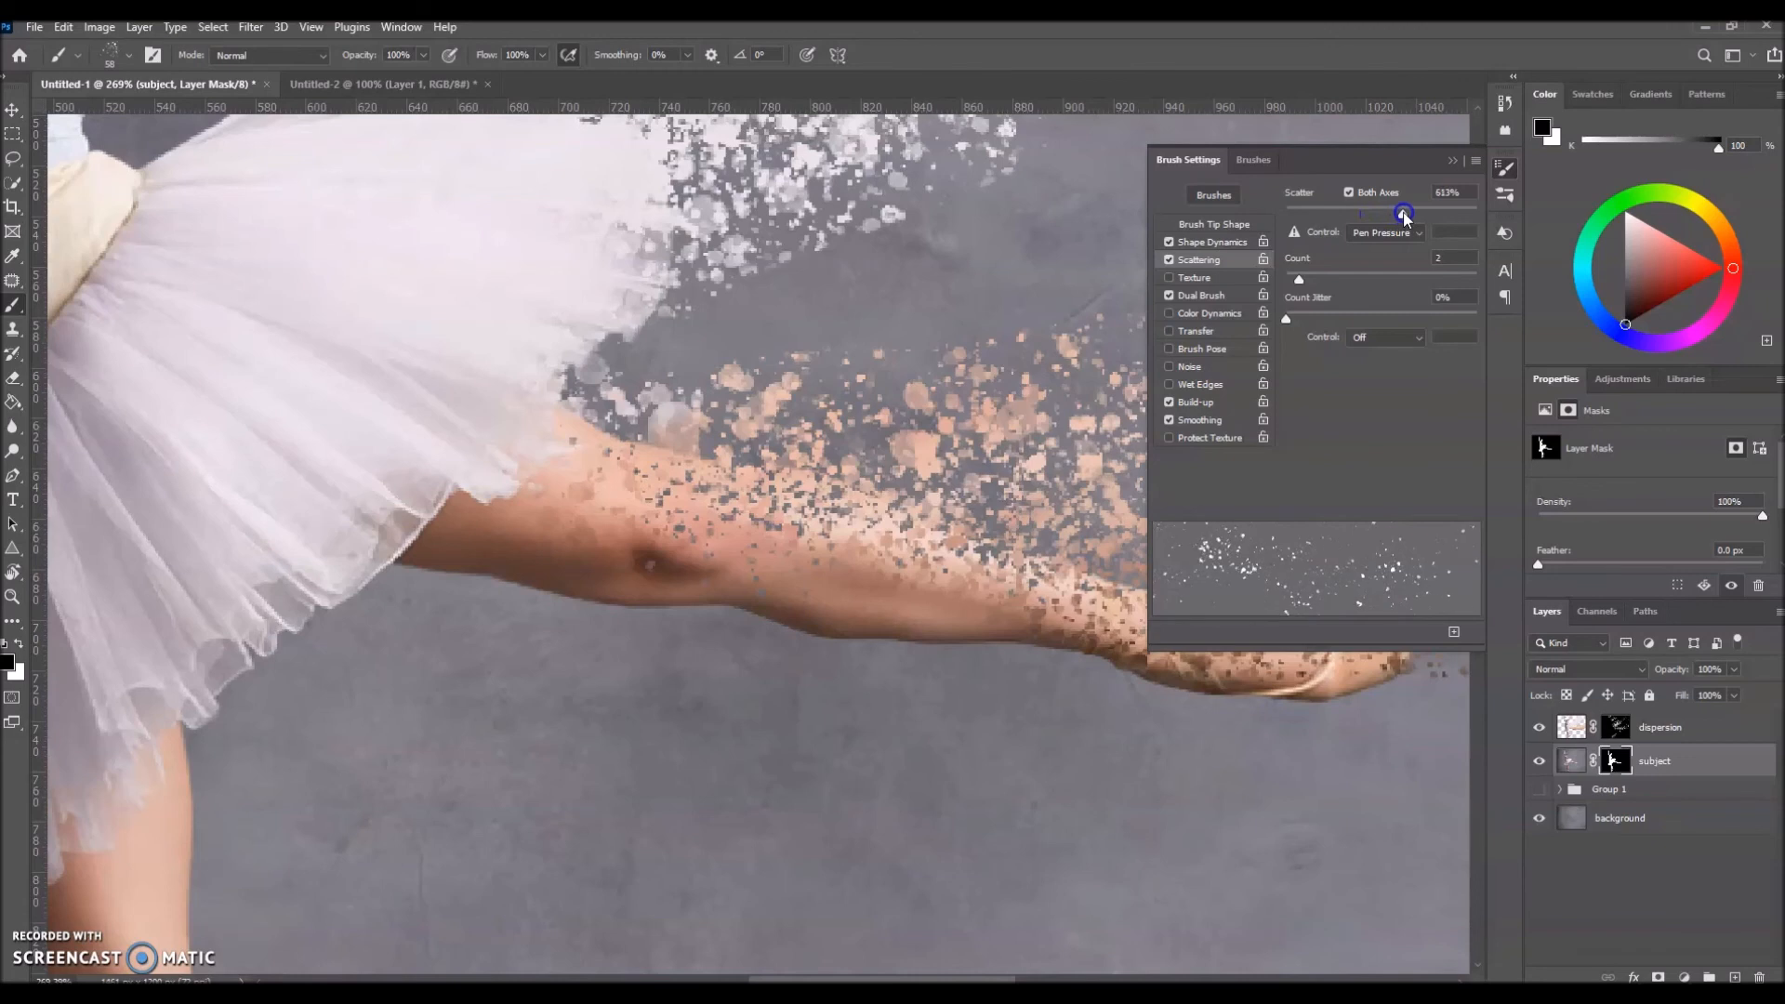
left_click_drag(1374, 214, 1301, 220)
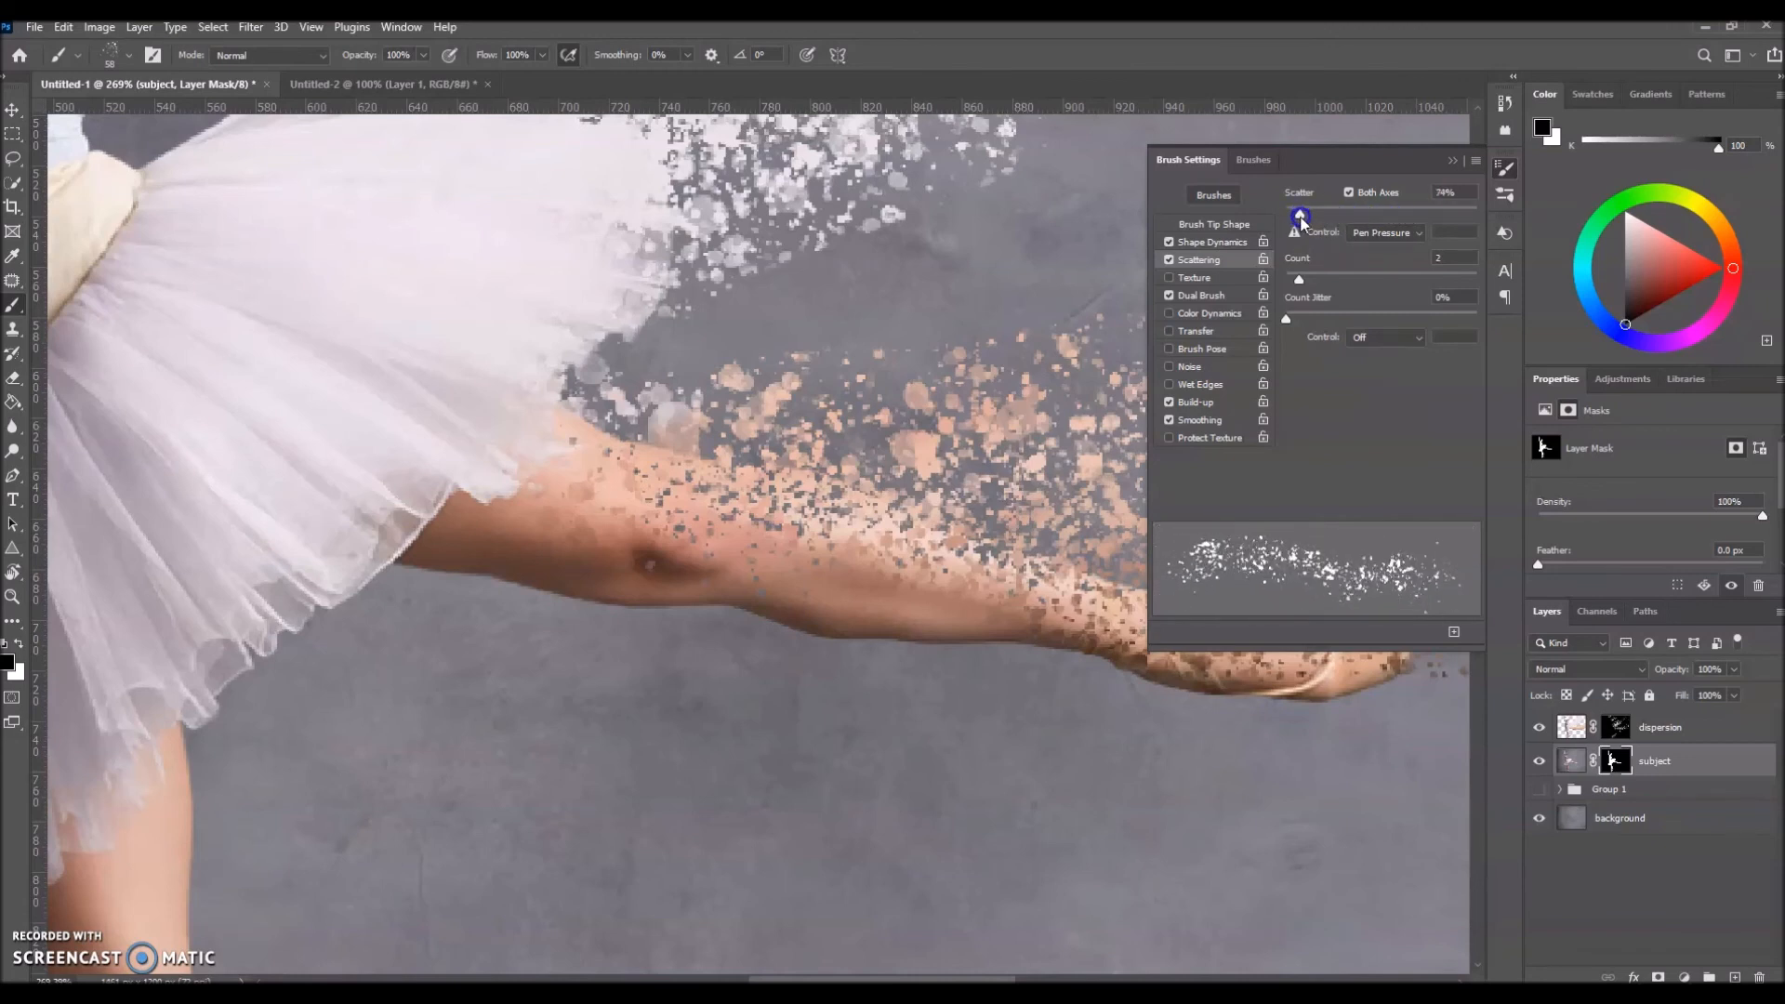
left_click(1453, 160)
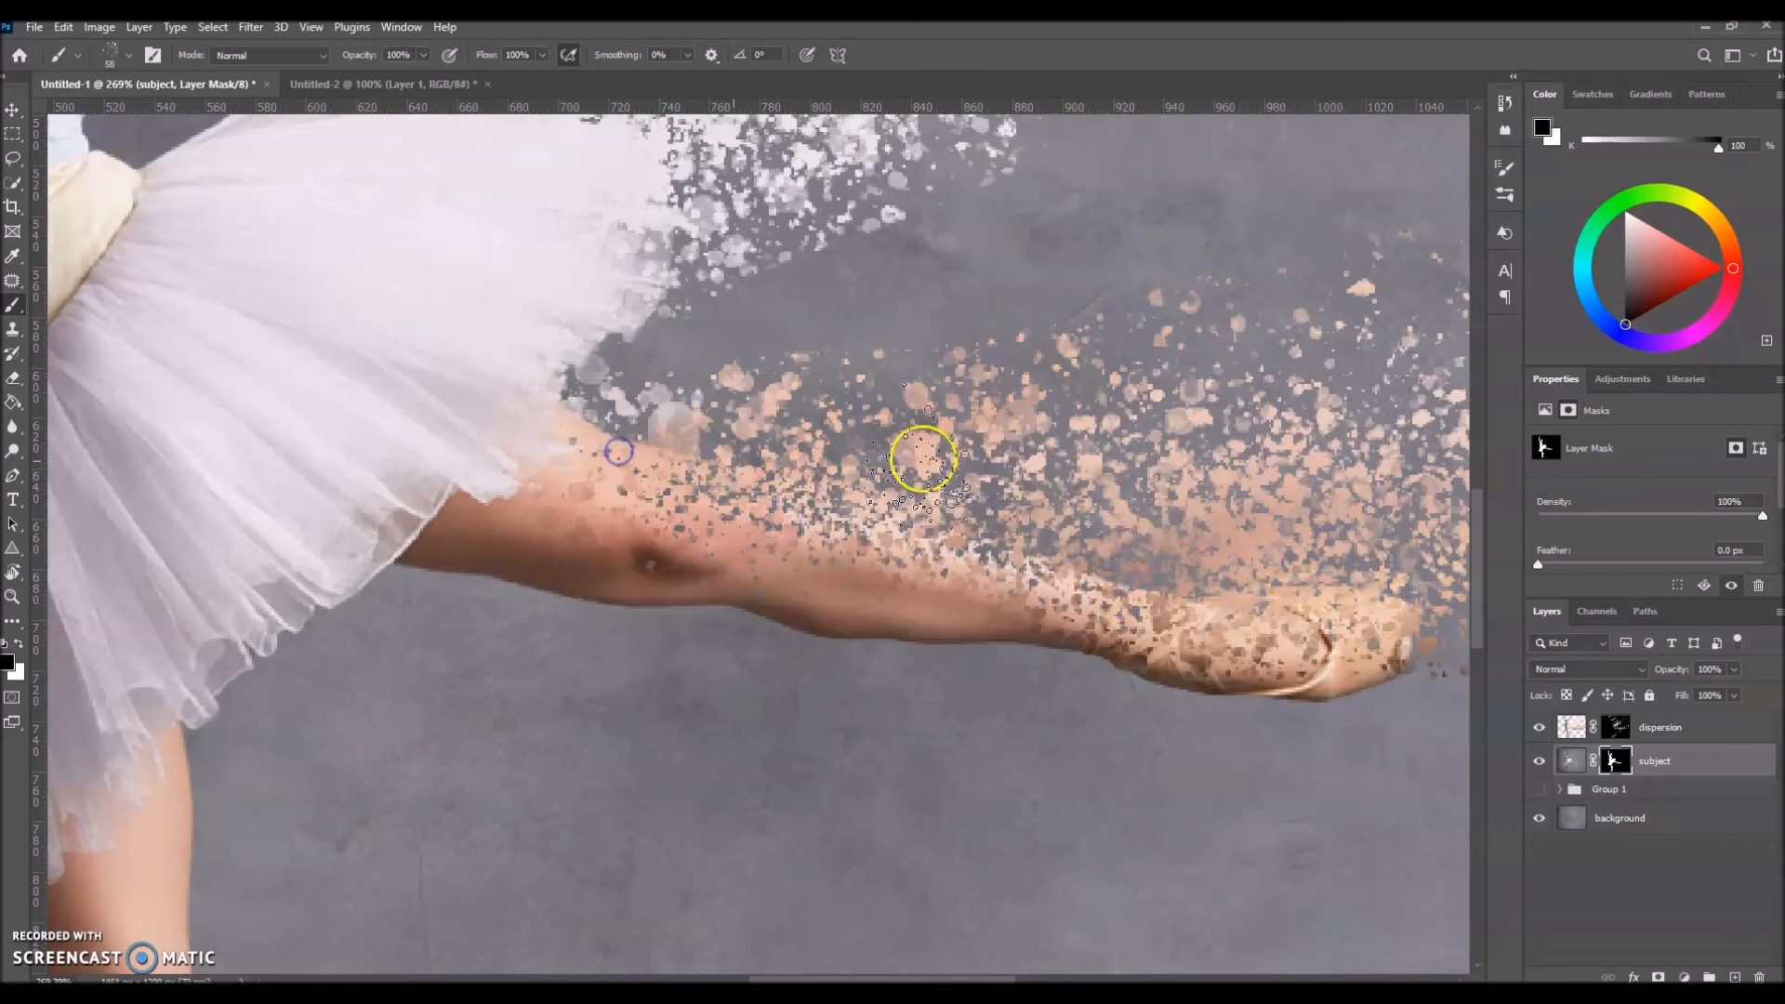
left_click_drag(1076, 509, 1300, 555)
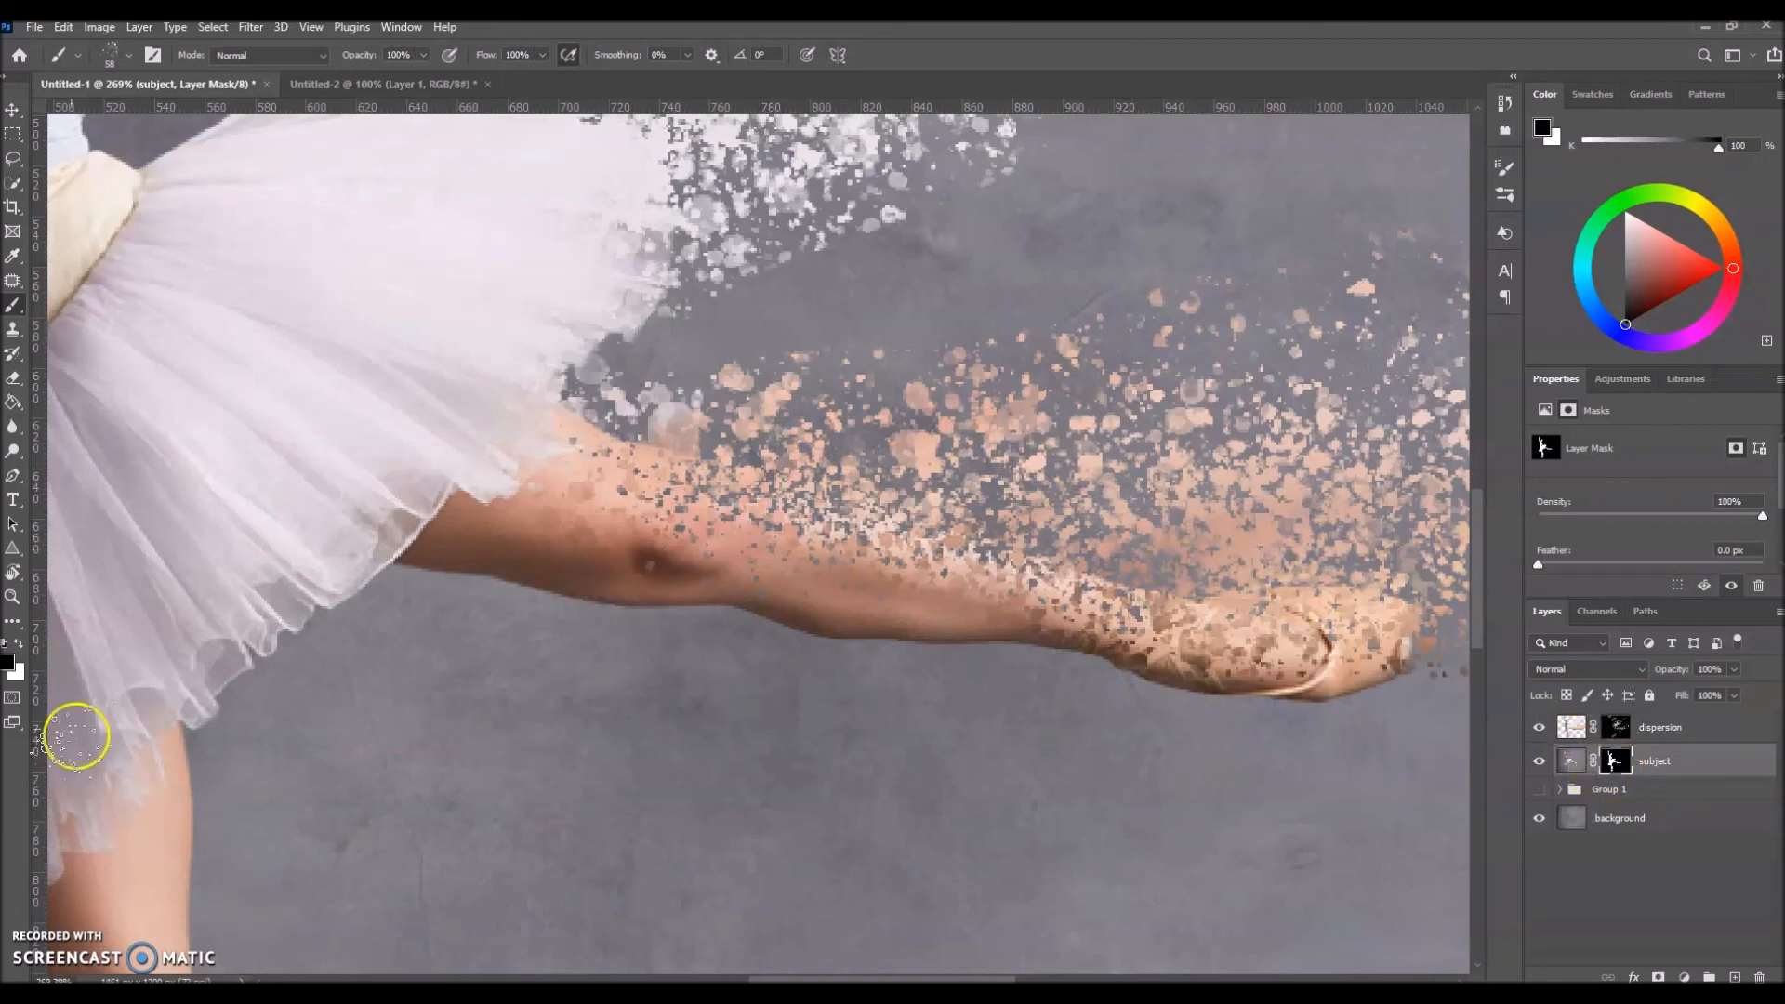
Step: Paint a patch of white spatter on the subject mask below the raised leg and hide it with a 58 px round black brush
left_click(19, 643)
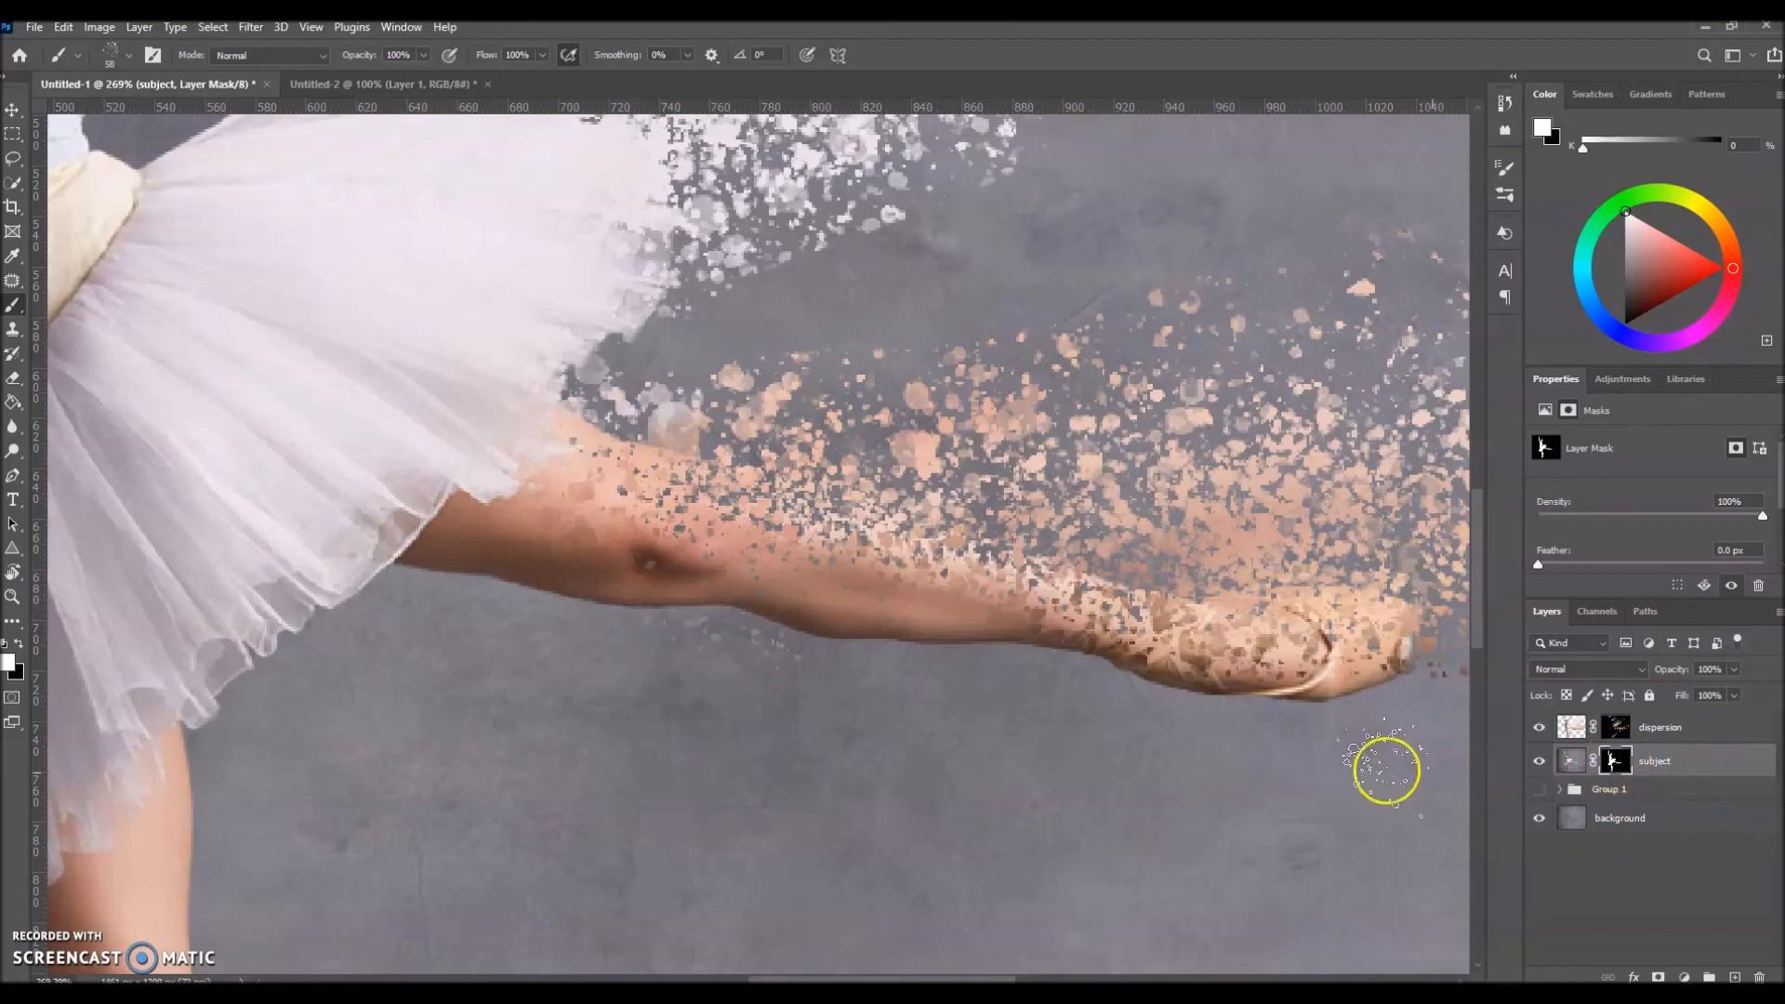
mouse_move(689, 701)
left_mouse_down()
mouse_move(639, 747)
mouse_move(670, 721)
mouse_move(745, 765)
left_mouse_up()
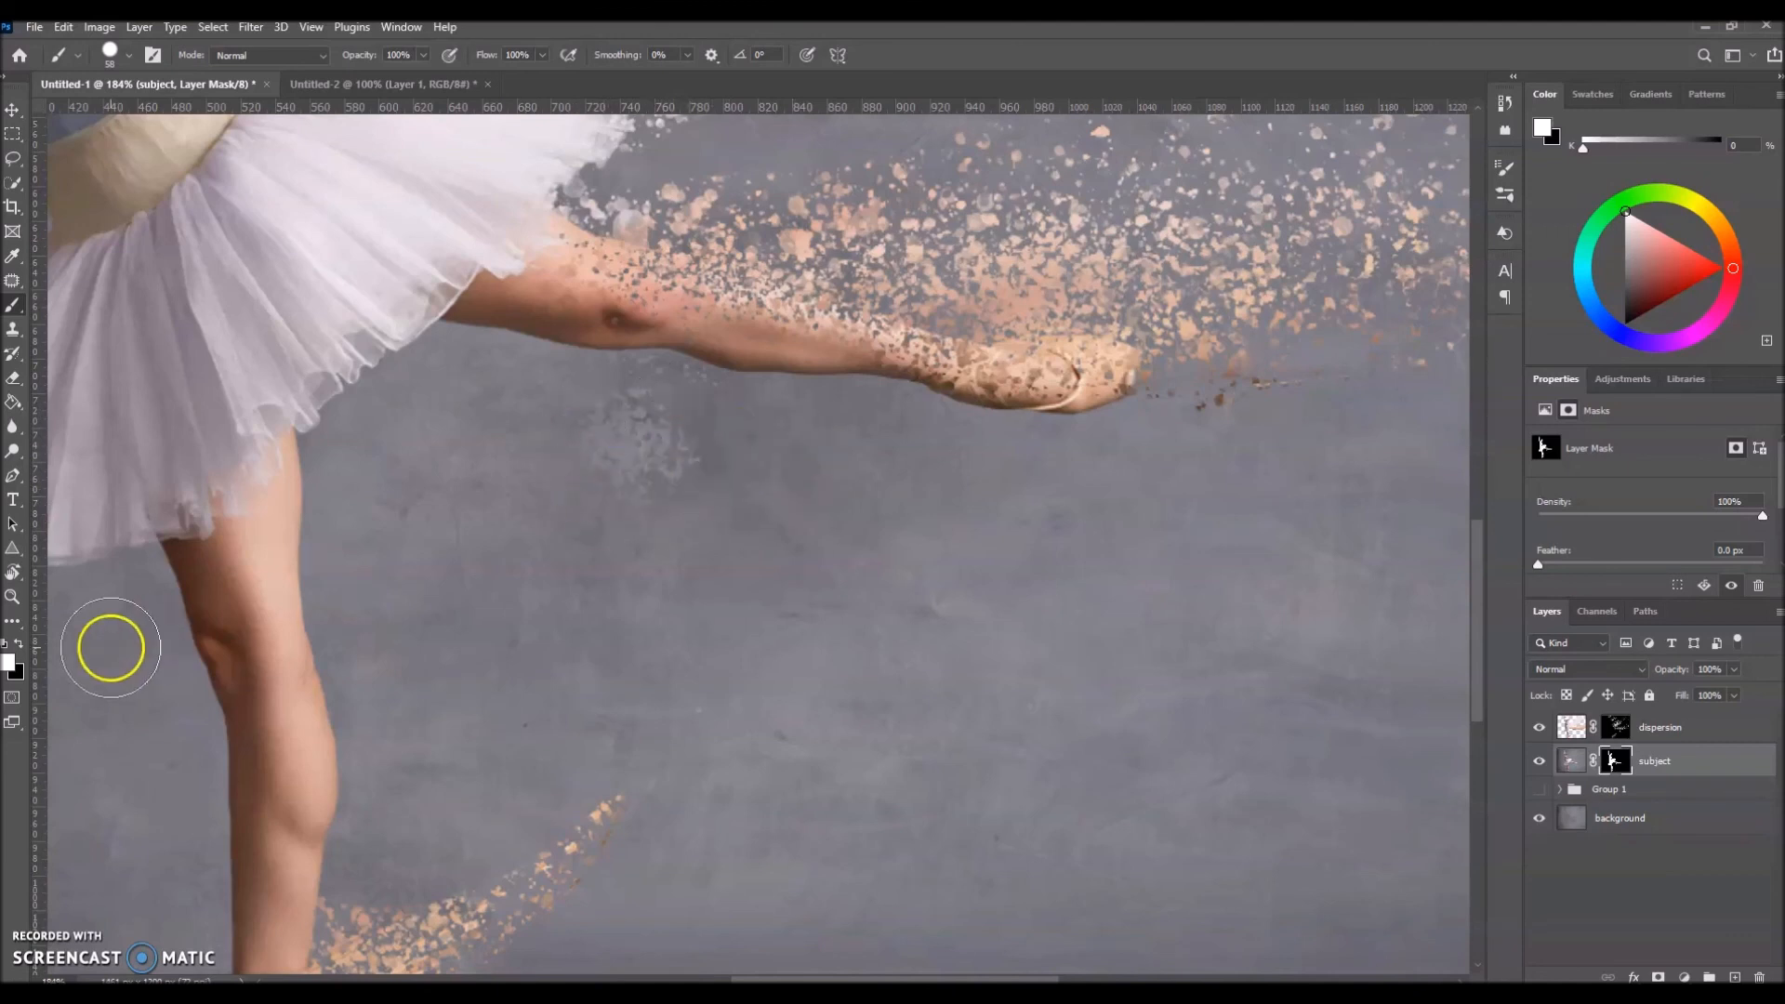
left_click(18, 643)
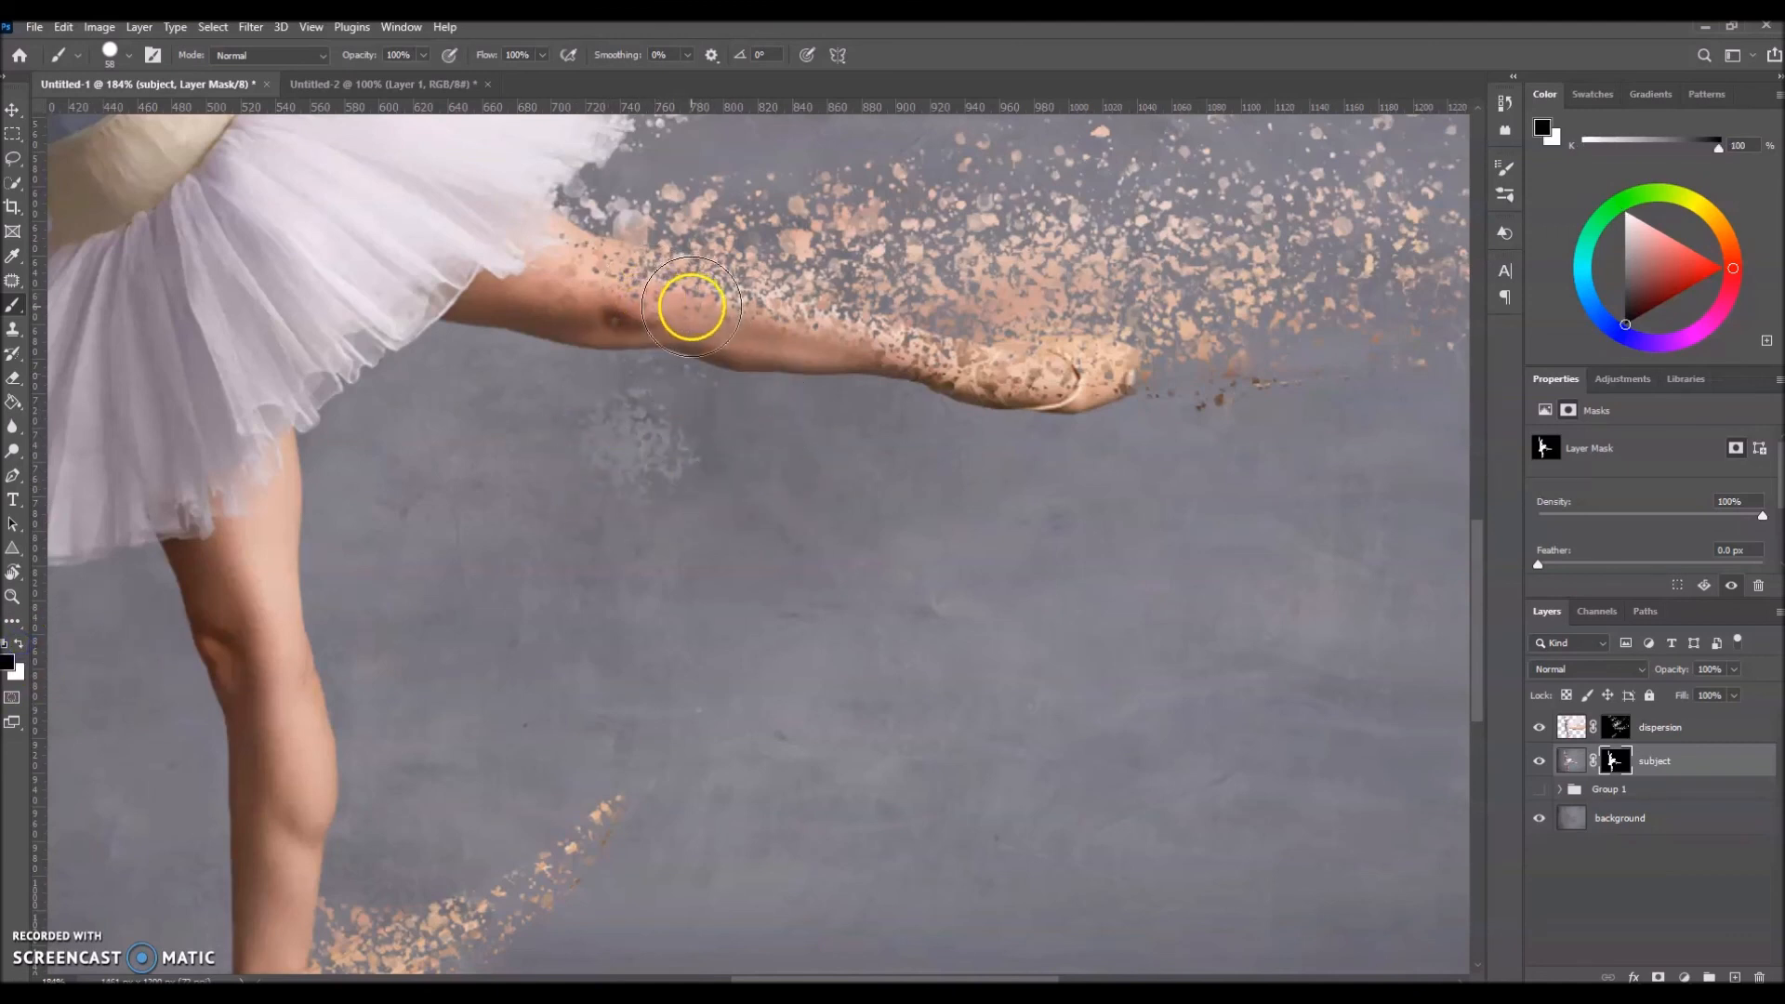
mouse_move(648, 399)
left_mouse_down()
mouse_move(606, 460)
mouse_move(636, 429)
left_mouse_up()
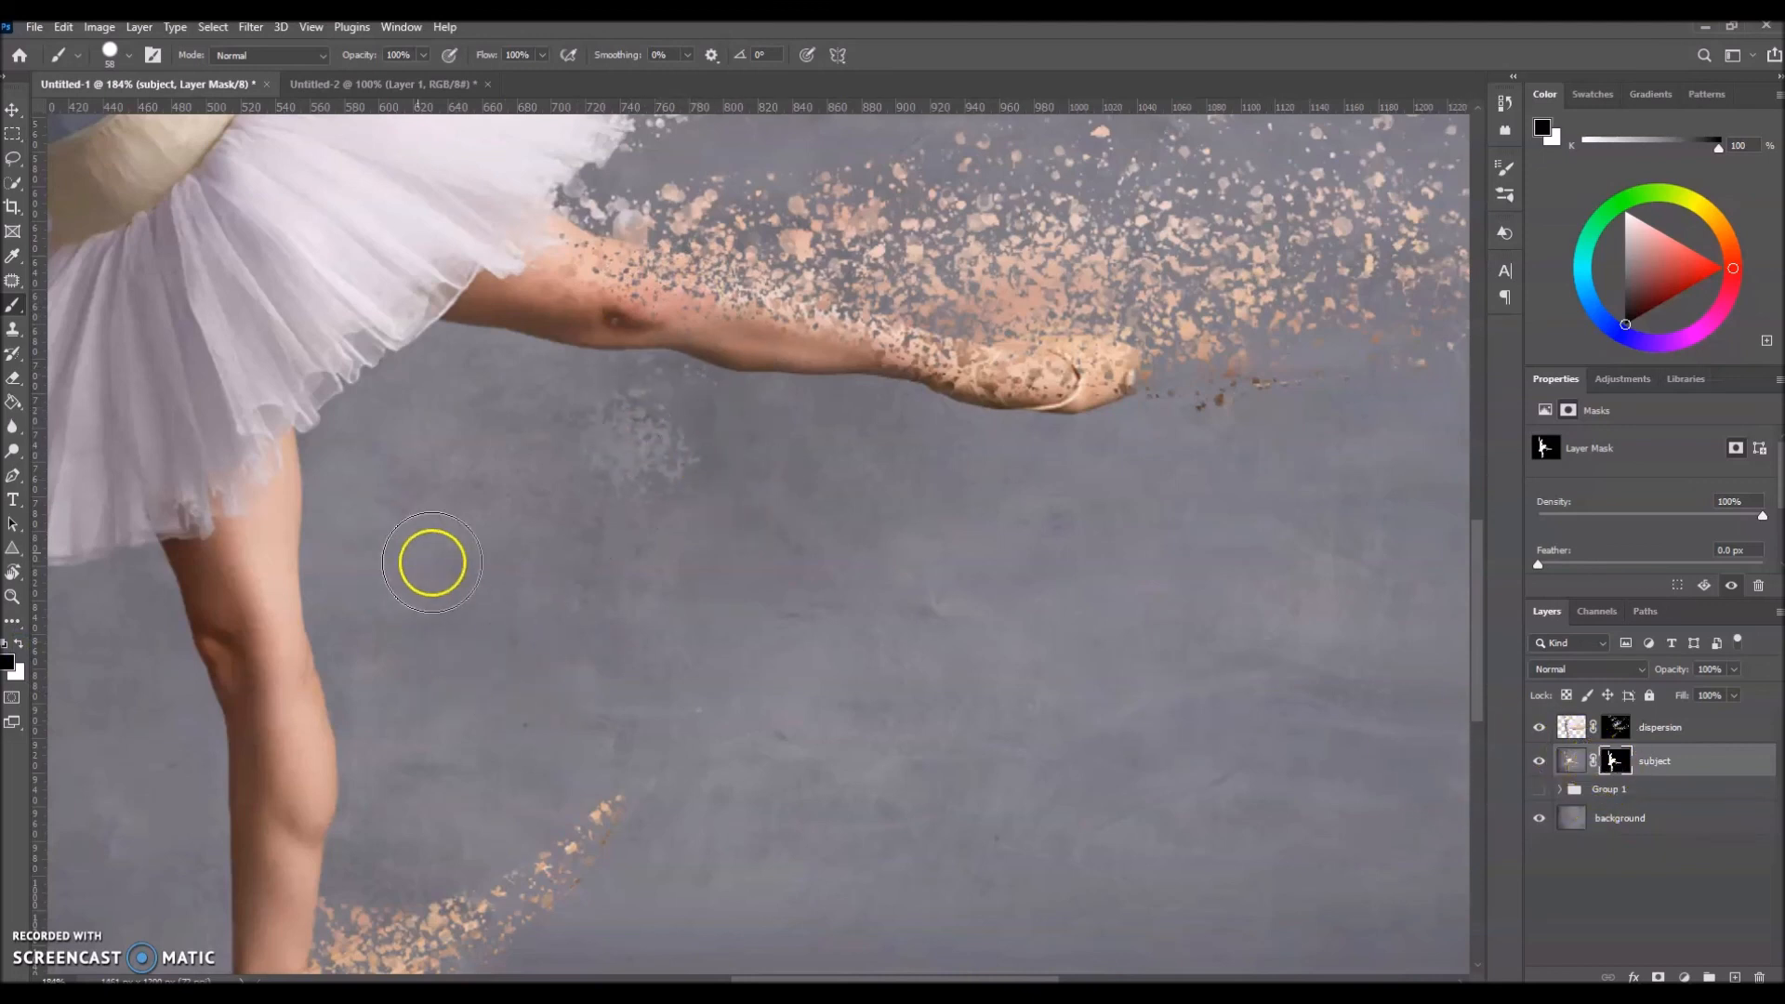
mouse_move(686, 558)
left_mouse_down()
mouse_move(668, 515)
mouse_move(586, 456)
mouse_move(632, 458)
mouse_move(622, 415)
left_mouse_up()
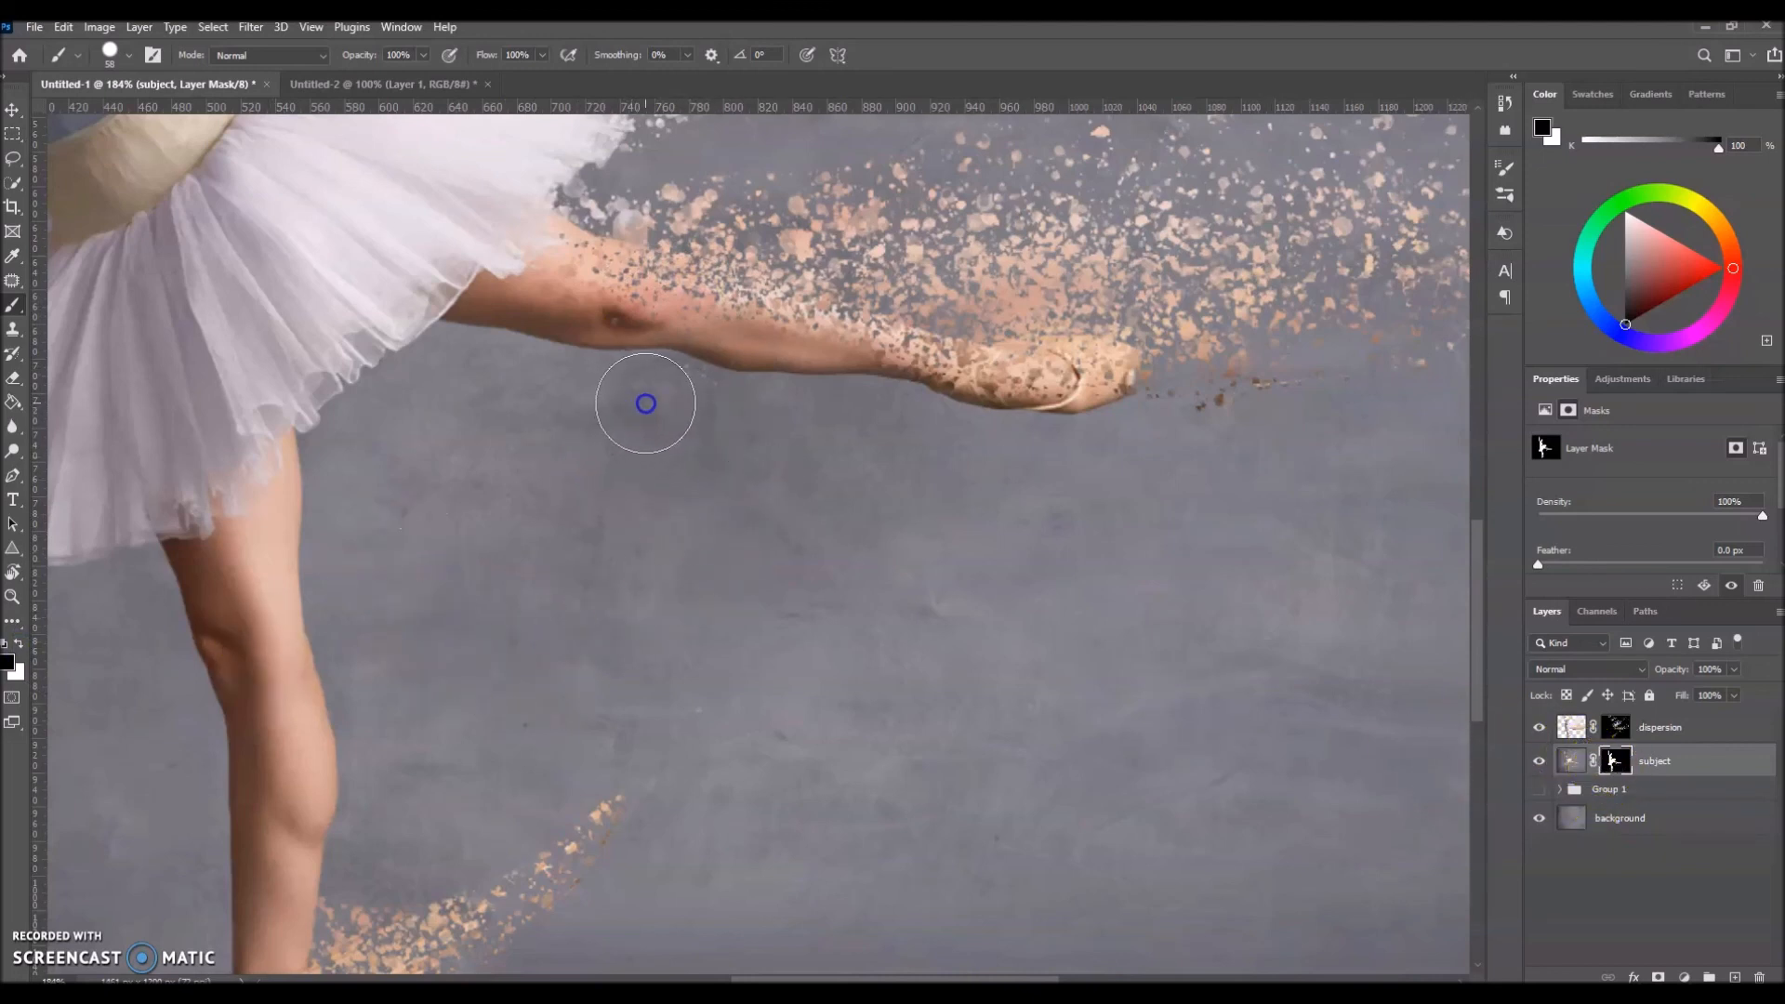
mouse_move(679, 315)
left_mouse_down()
mouse_move(697, 307)
mouse_move(646, 288)
left_mouse_up()
scroll(646, 298, "up", 12)
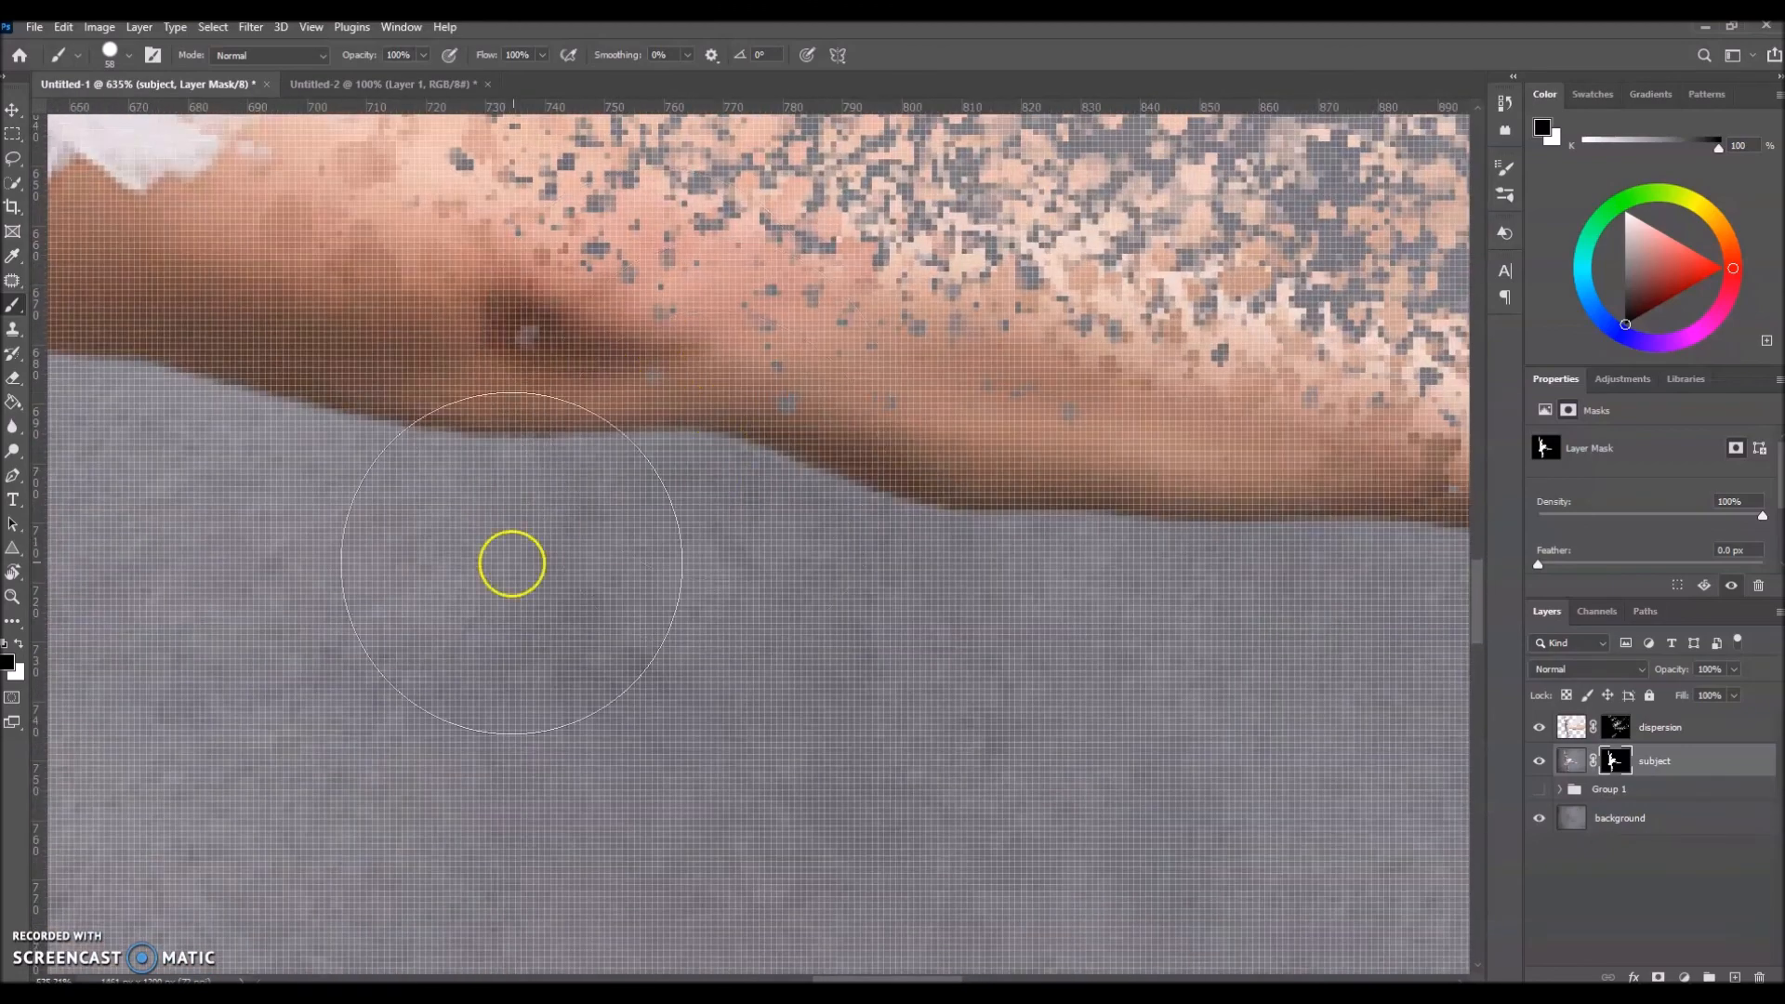
scroll(604, 527, "down", 10)
right_click(657, 587)
left_click_drag(704, 554, 584, 734)
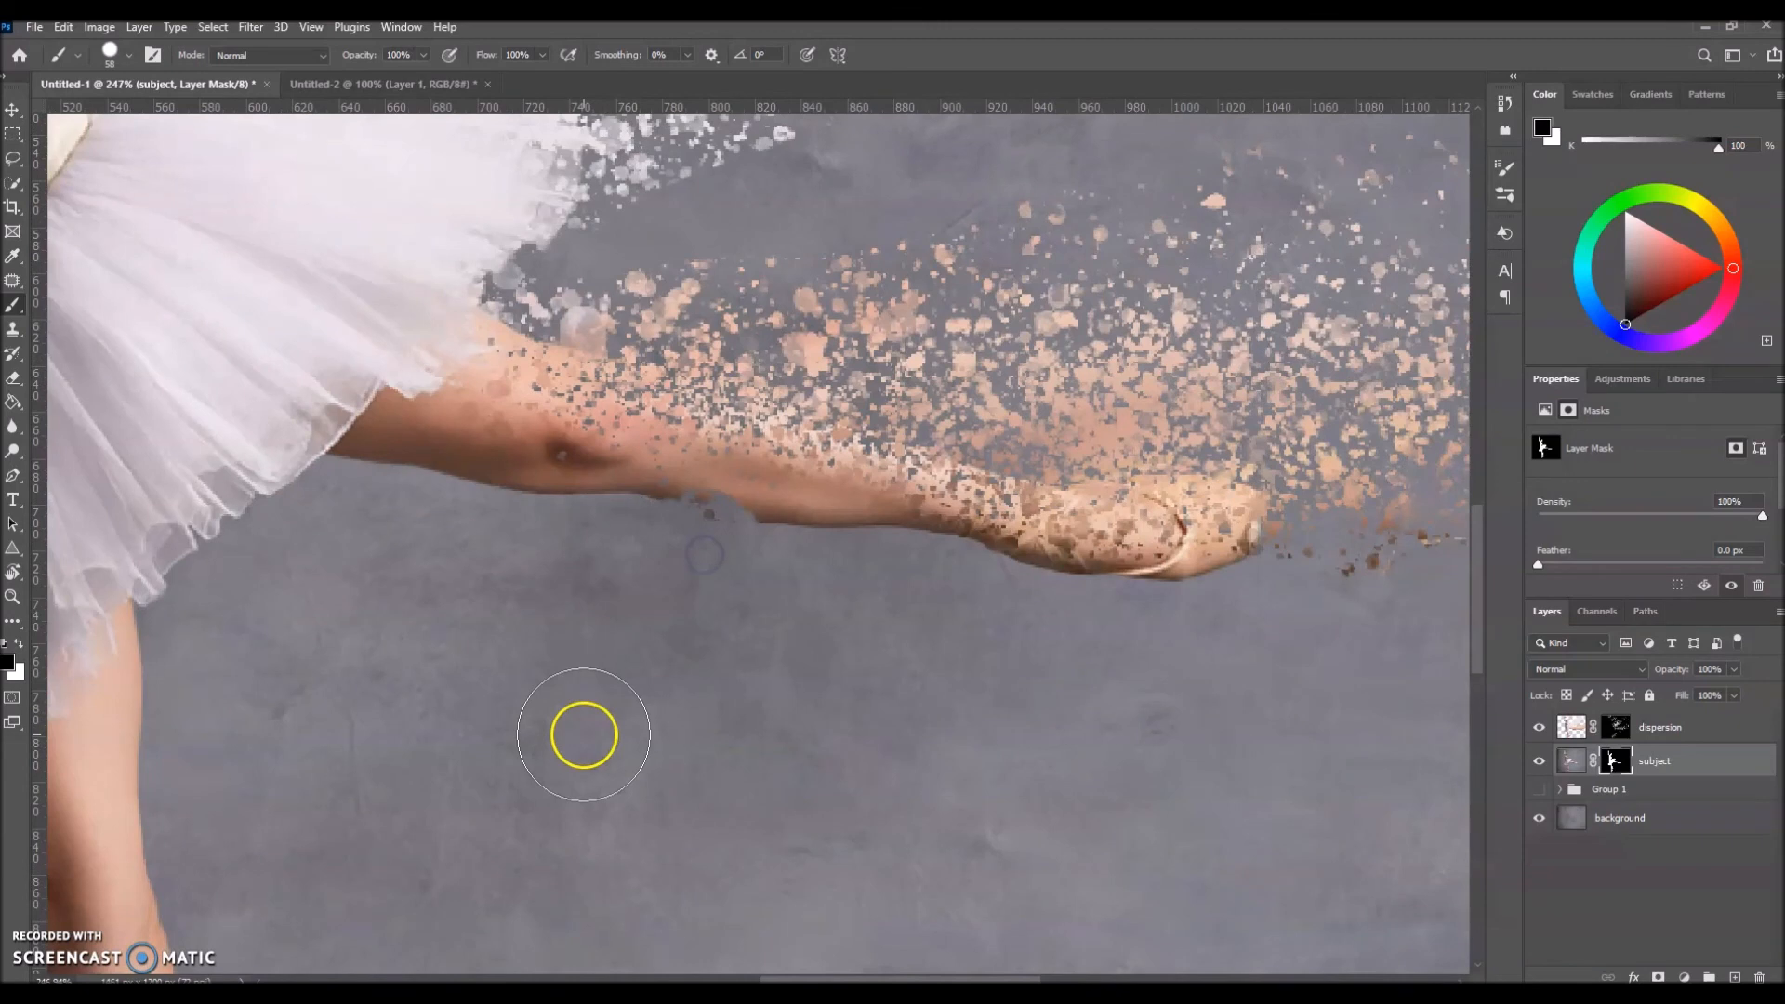
left_click(63, 26)
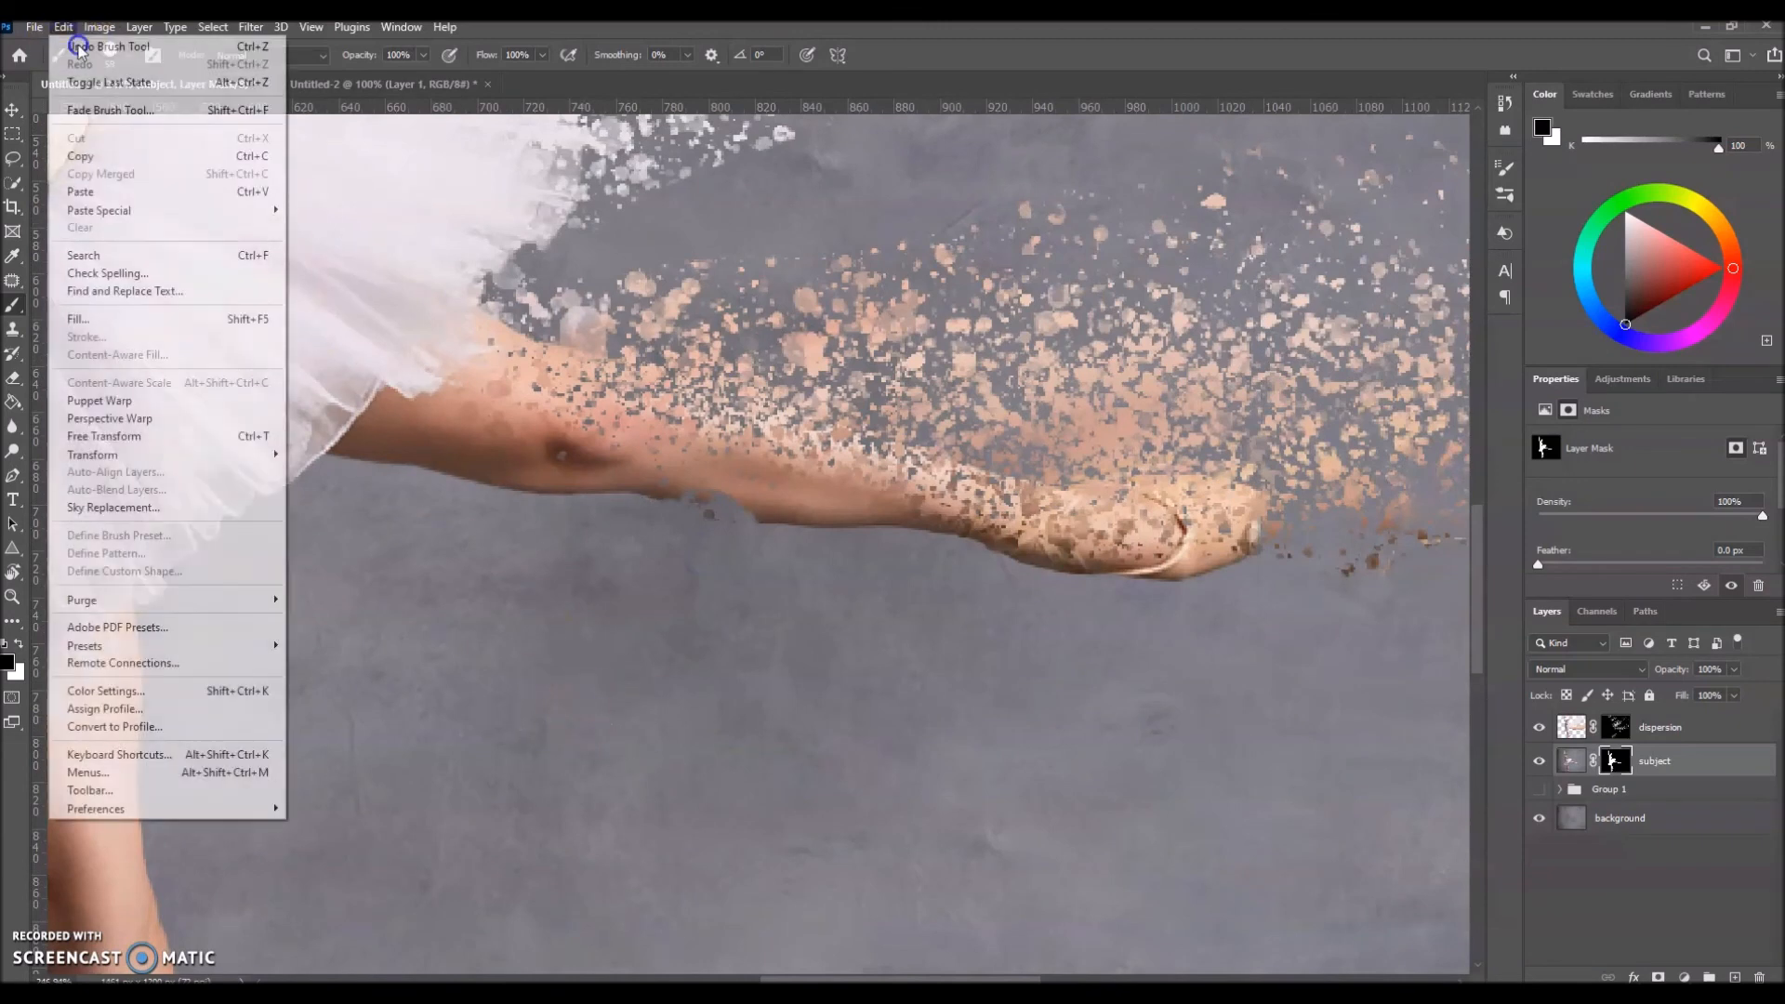
left_click(79, 47)
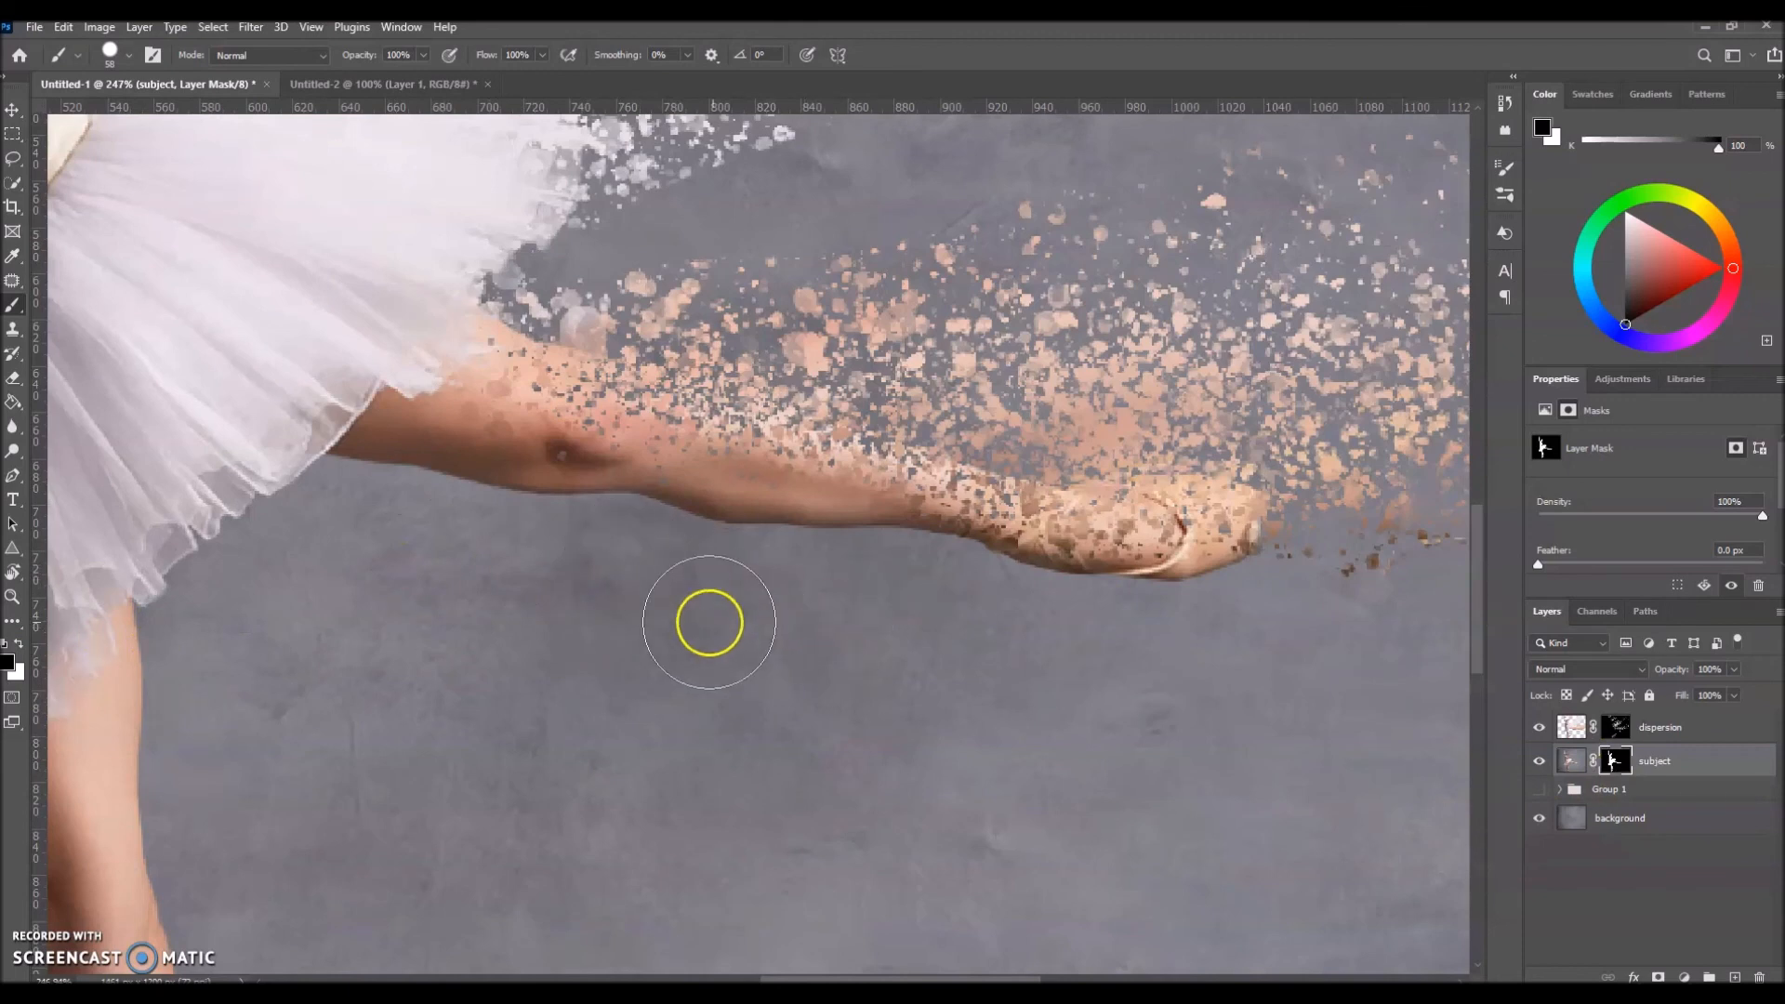
Step: Switch to white with a 13 px round brush and dab over the stray spots at the raised leg's knee and calf on the subject mask
left_click(19, 644)
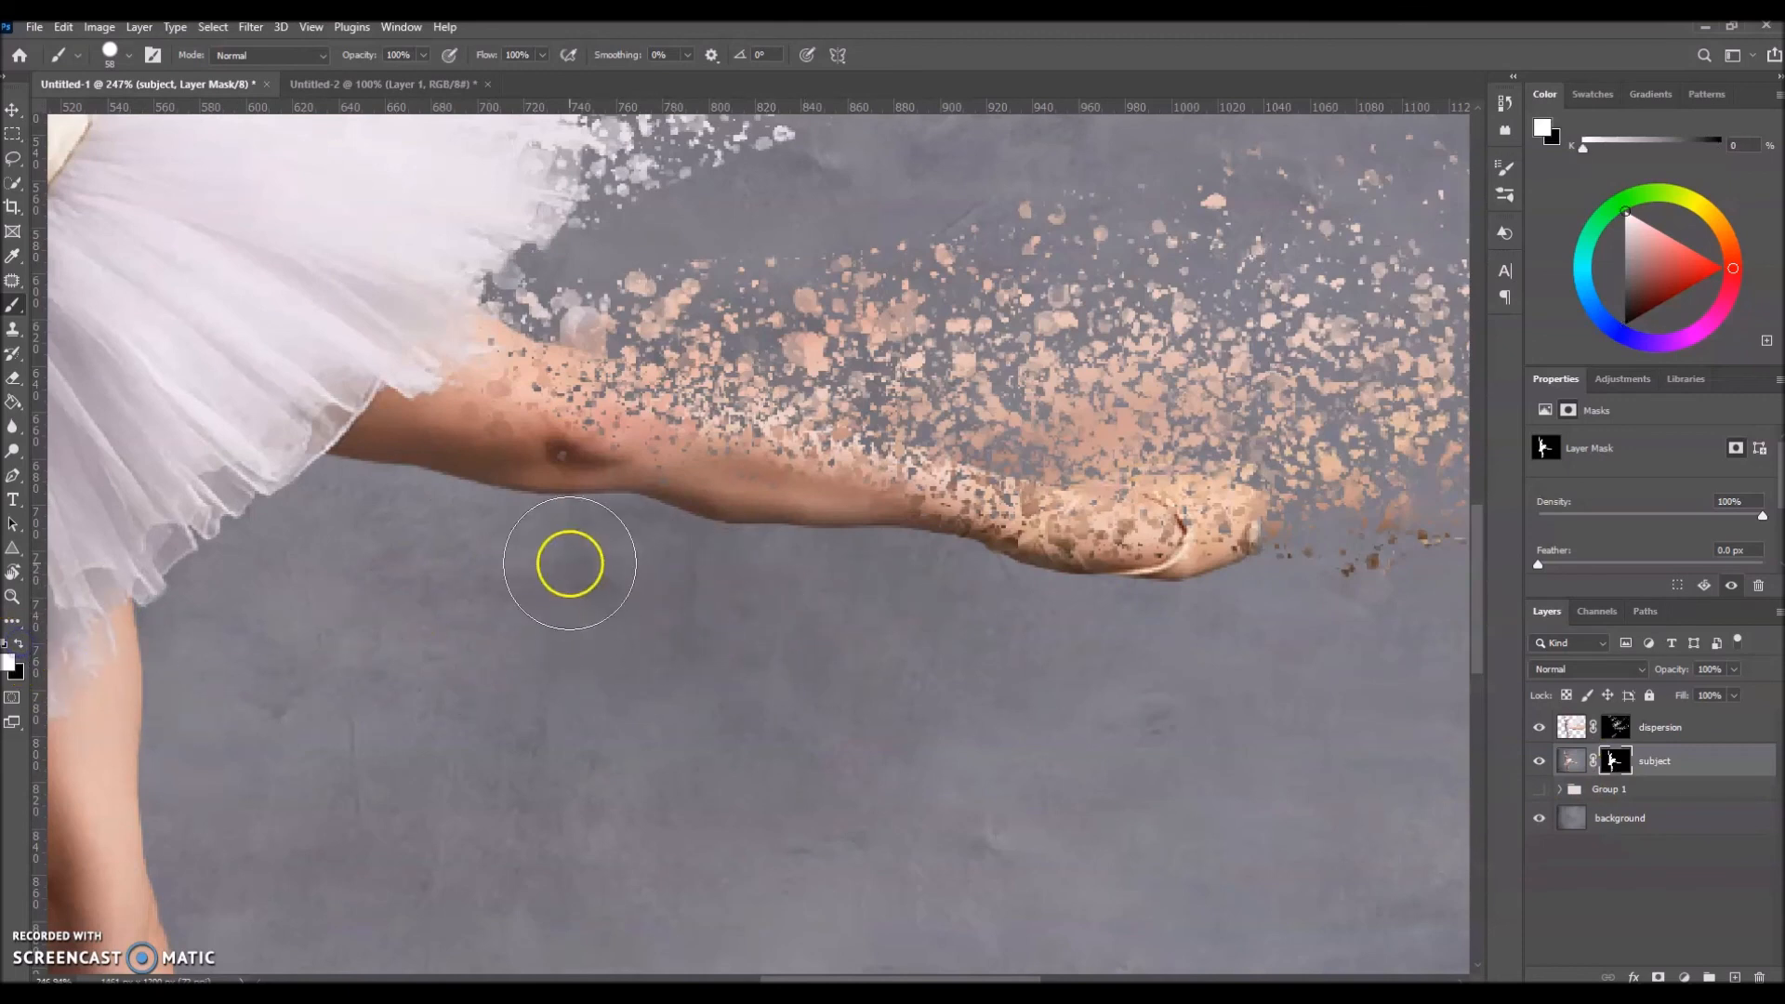
right_click(597, 564, "alt")
left_click_drag(596, 565, 547, 563)
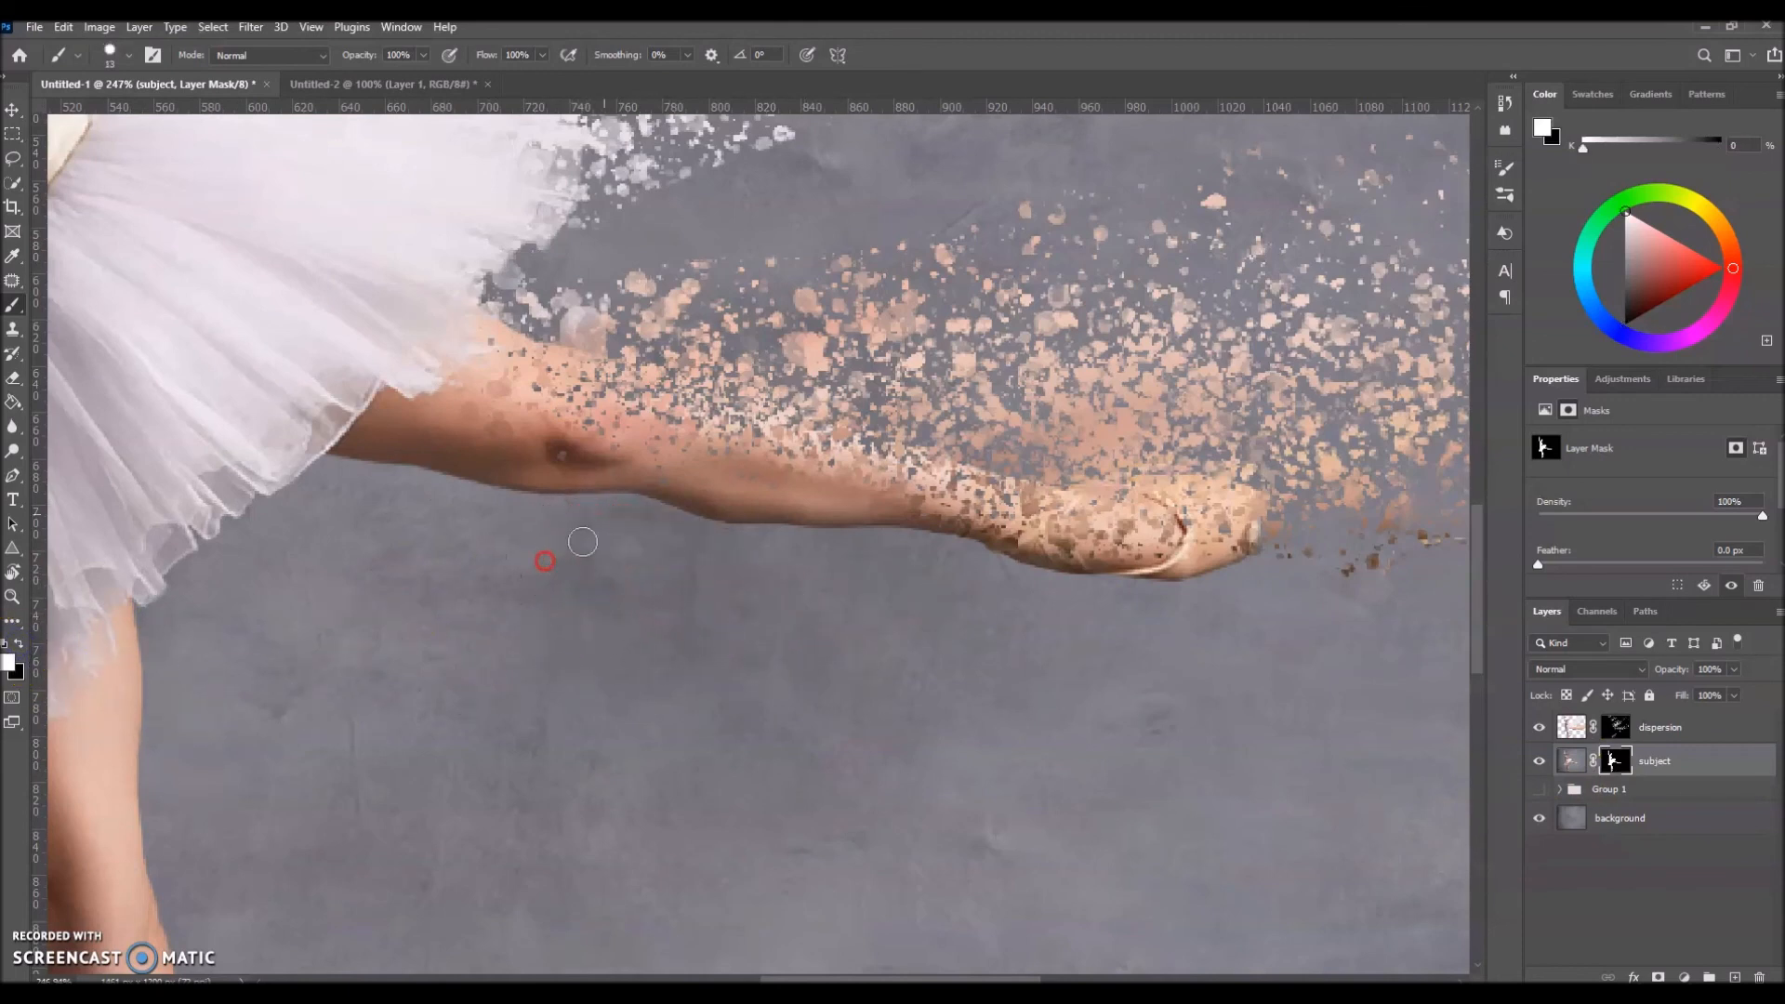
left_click(671, 481)
left_click(567, 459)
left_click(775, 488)
scroll(694, 570, "down", 6)
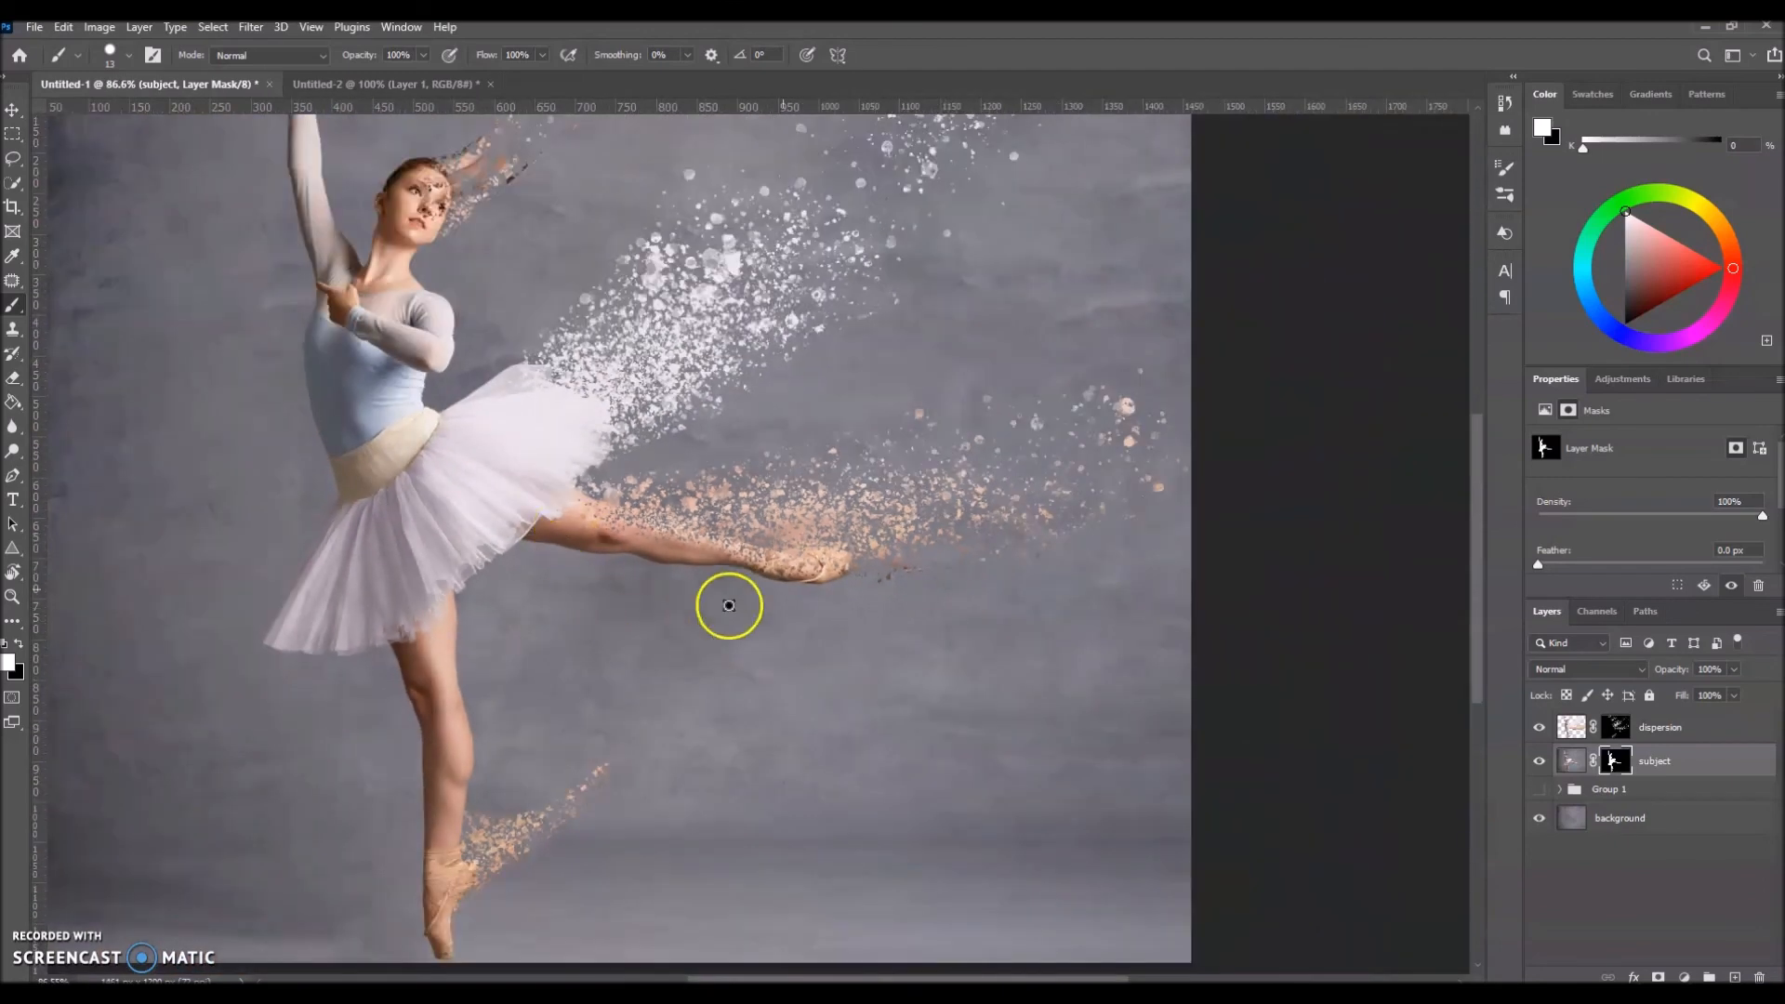
Step: Examine the particle edge along the raised leg and foot up close and in relation to the whole figure
scroll(594, 550, "up", 3)
scroll(729, 567, "up", 3)
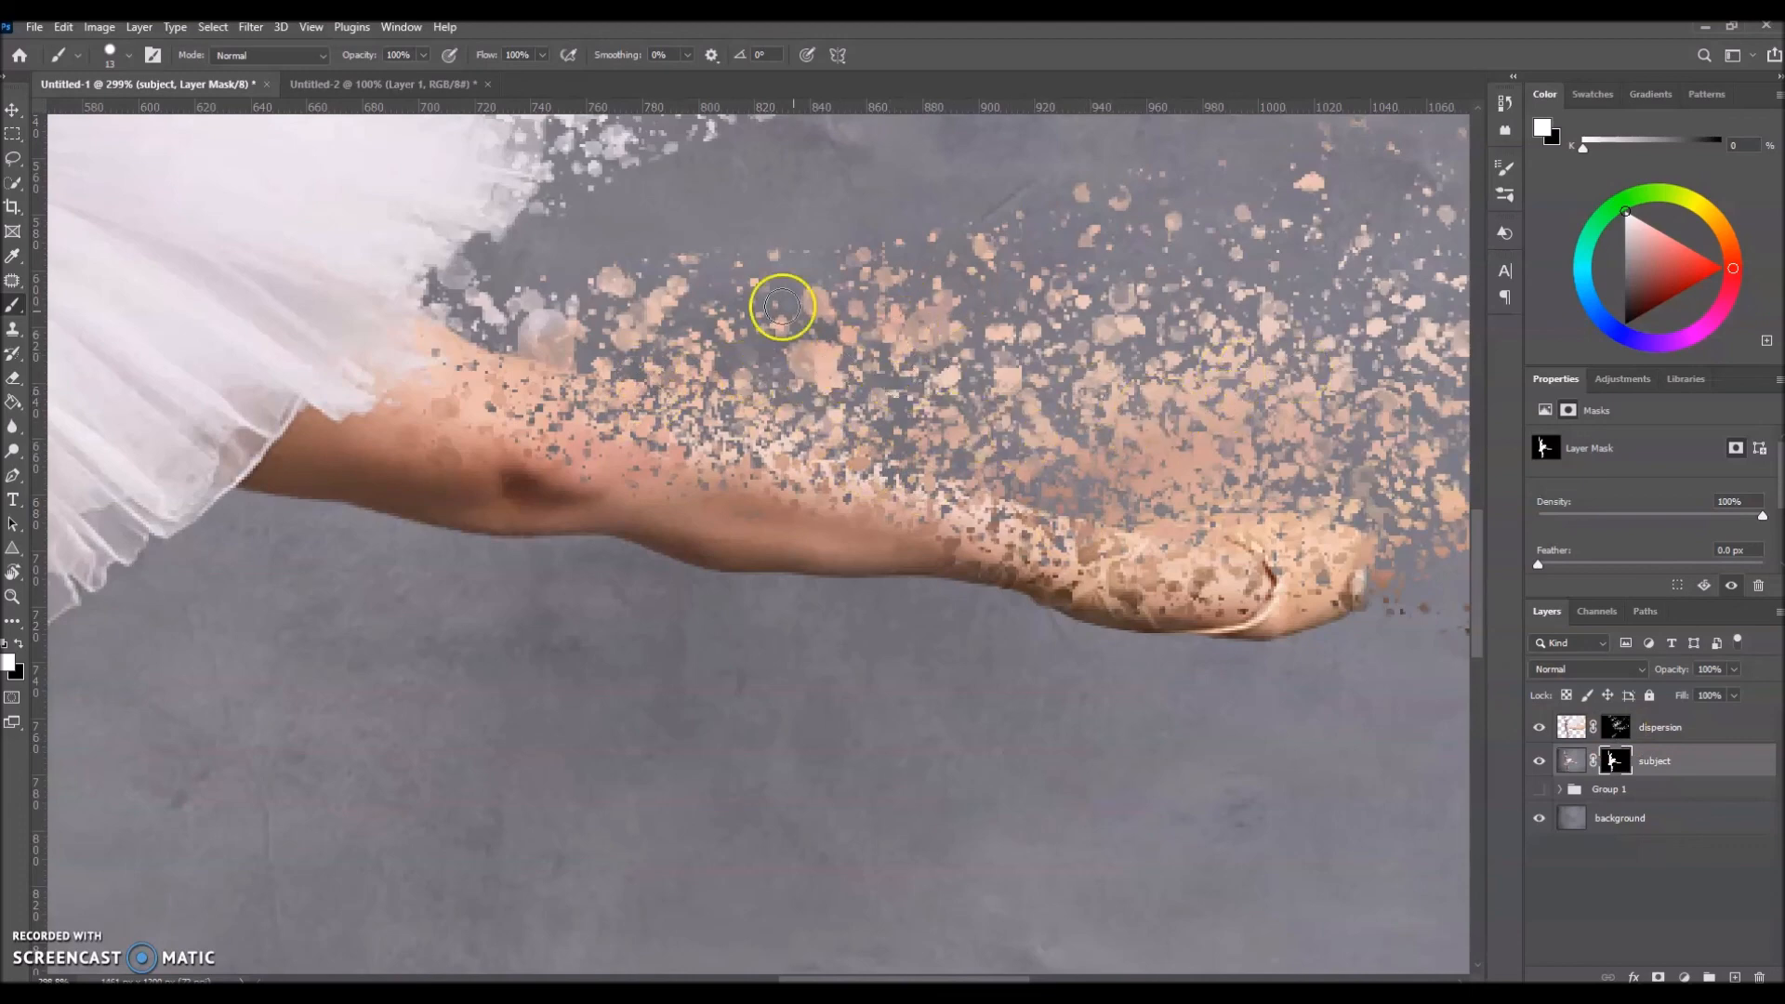
key("ctrl+0")
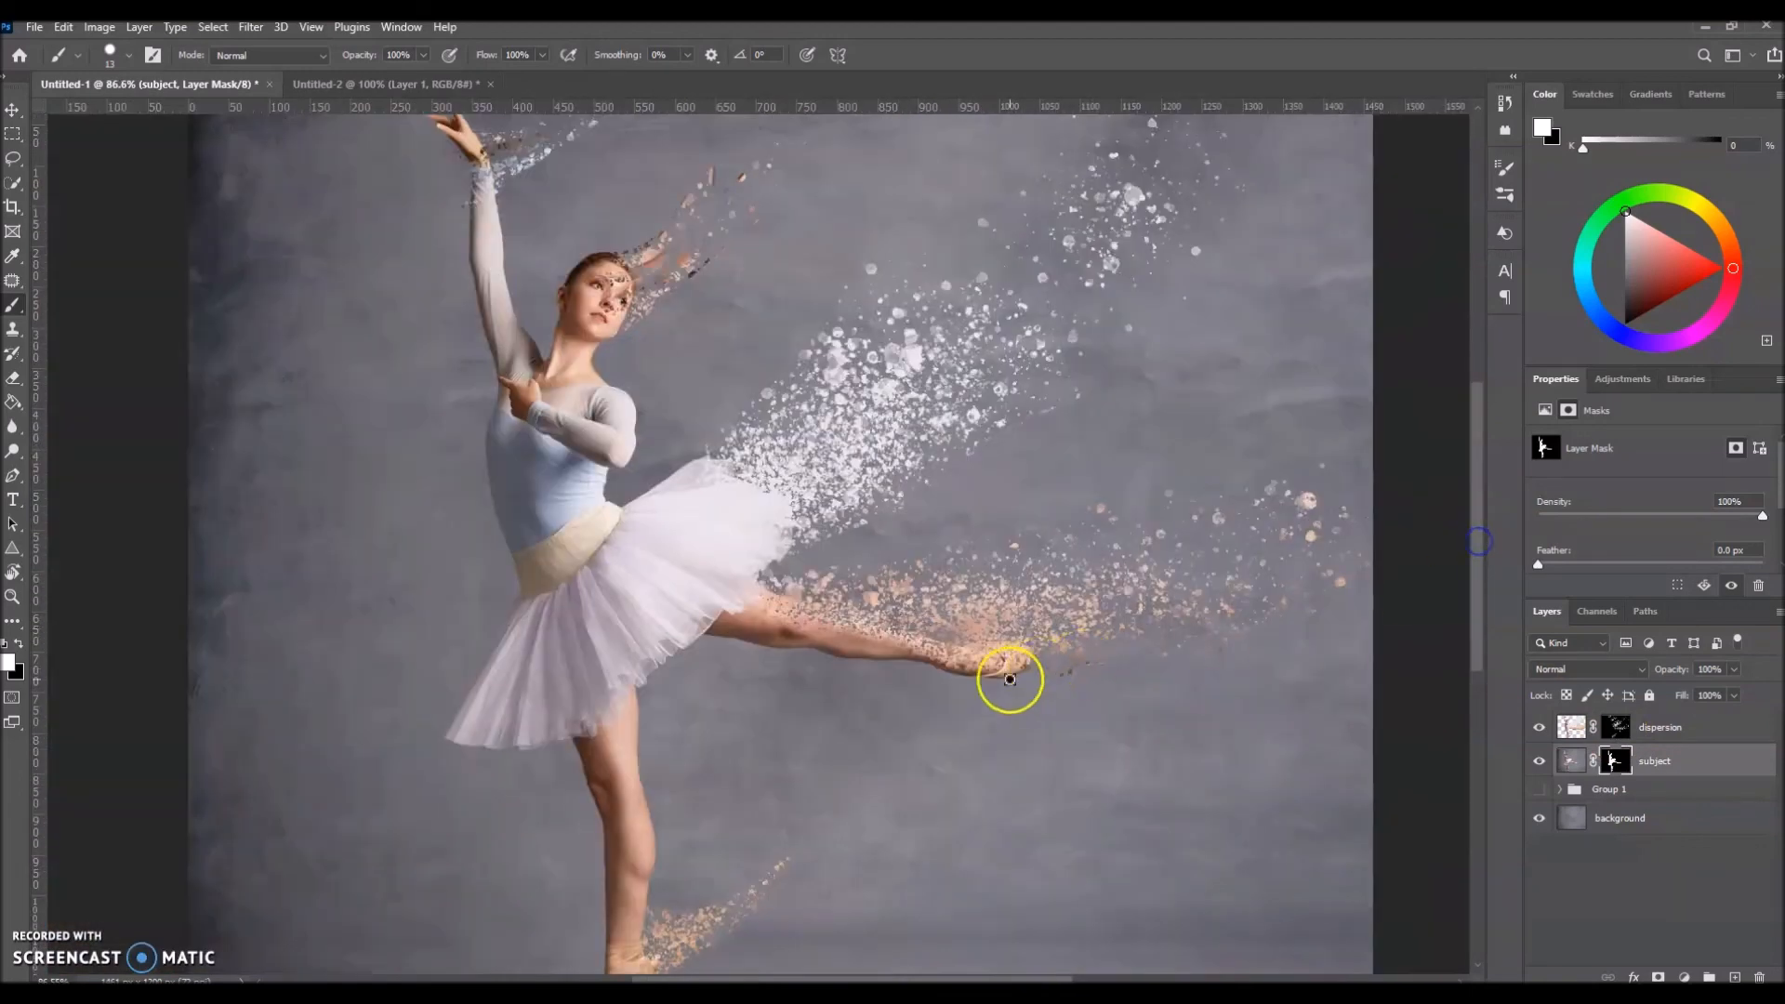
scroll(792, 631, "up", 2)
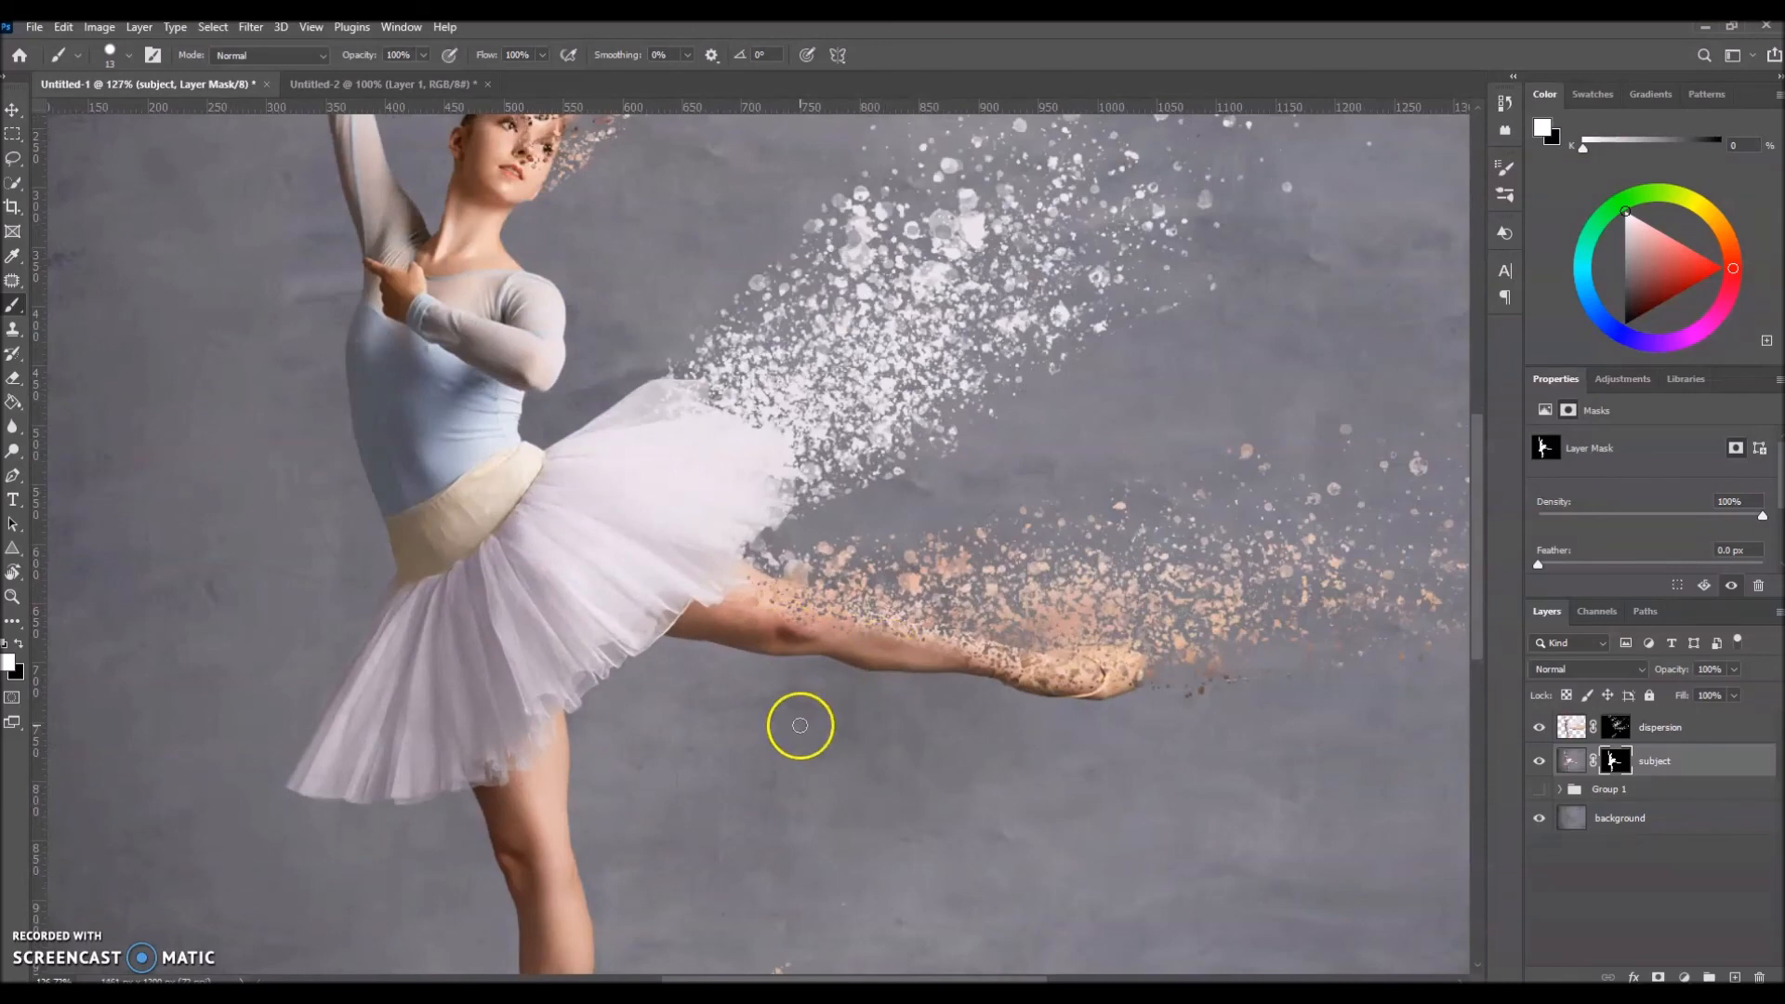
scroll(836, 742, "down", 2)
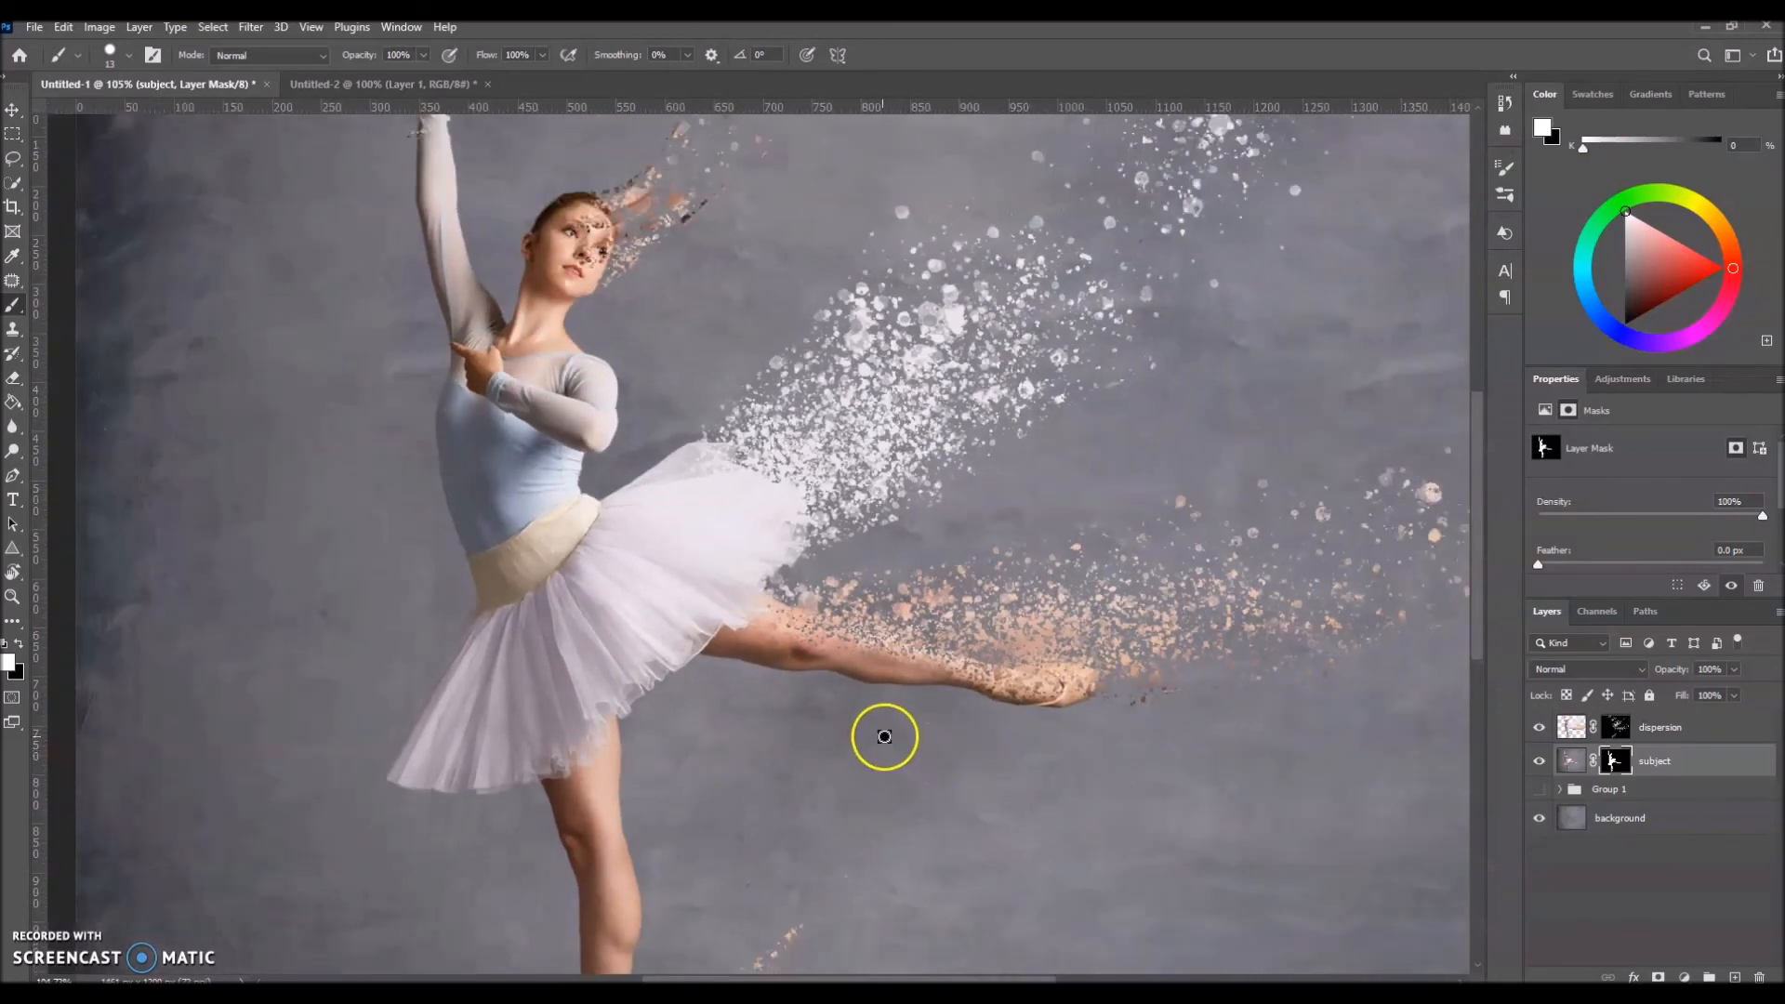
scroll(885, 736, "down", 2)
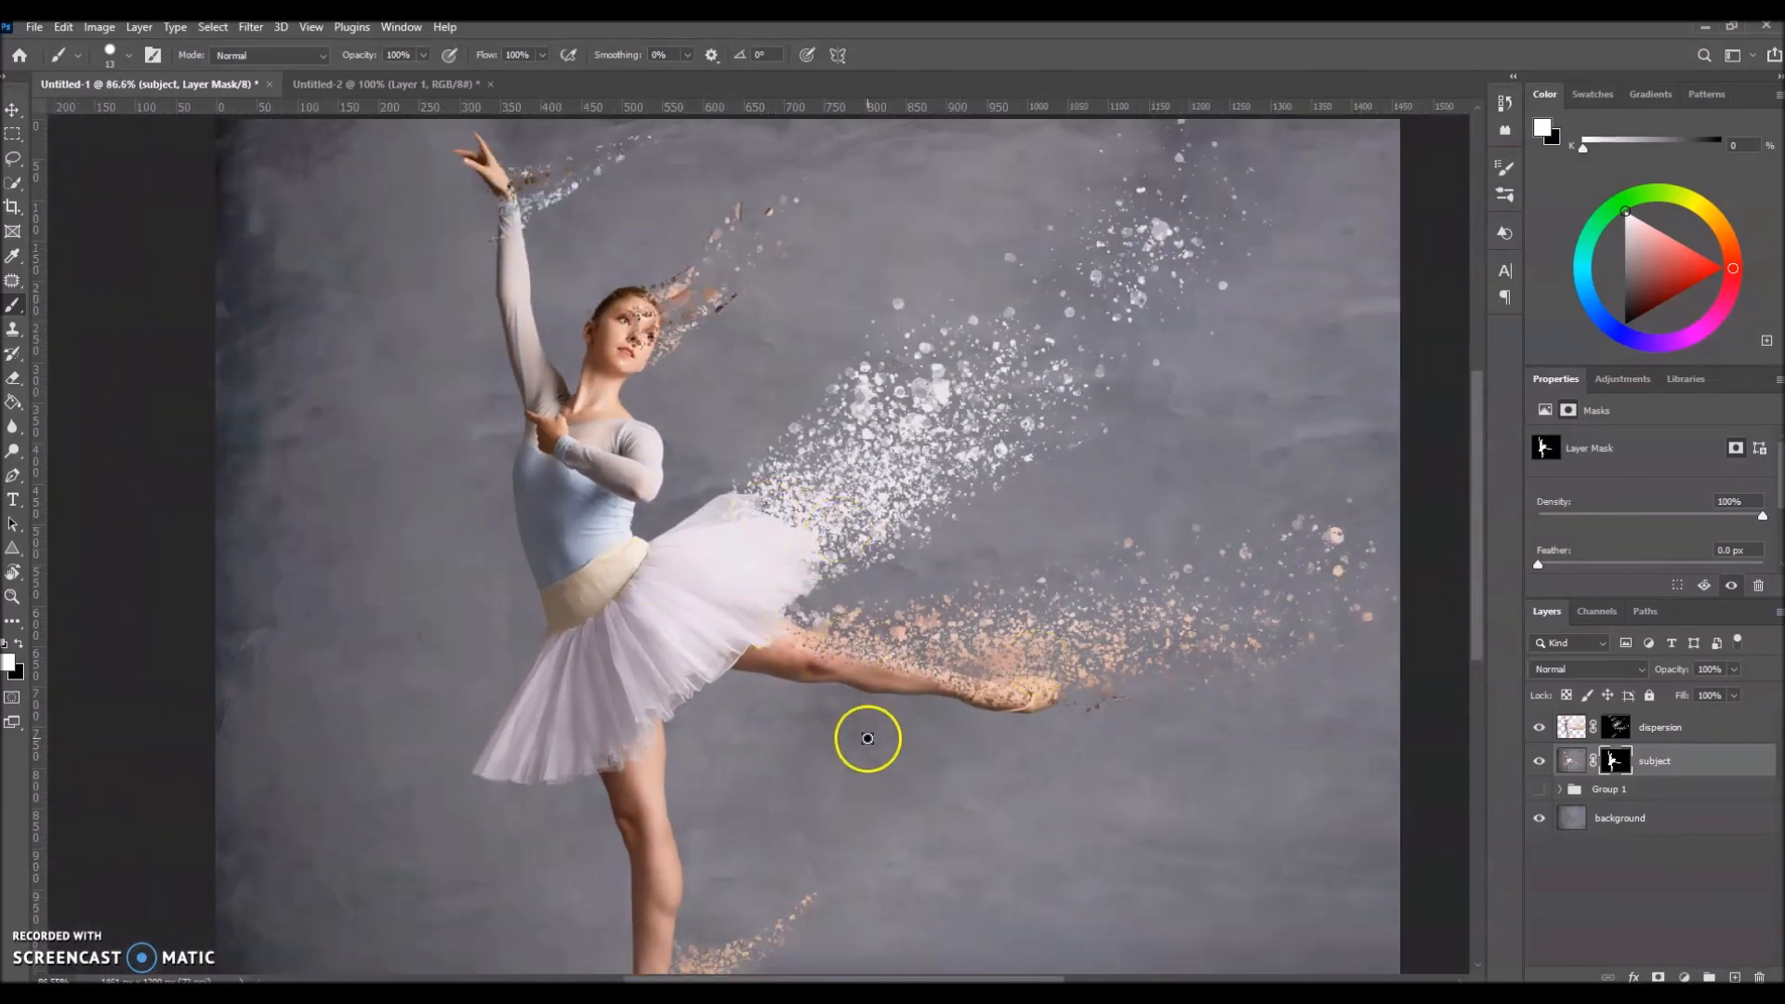
Step: Switch the painting colour to black and enlarge the brush to 62 px for the subject layer's mask
key("ctrl+0")
key("x")
left_click_drag(1300, 790, 1340, 782)
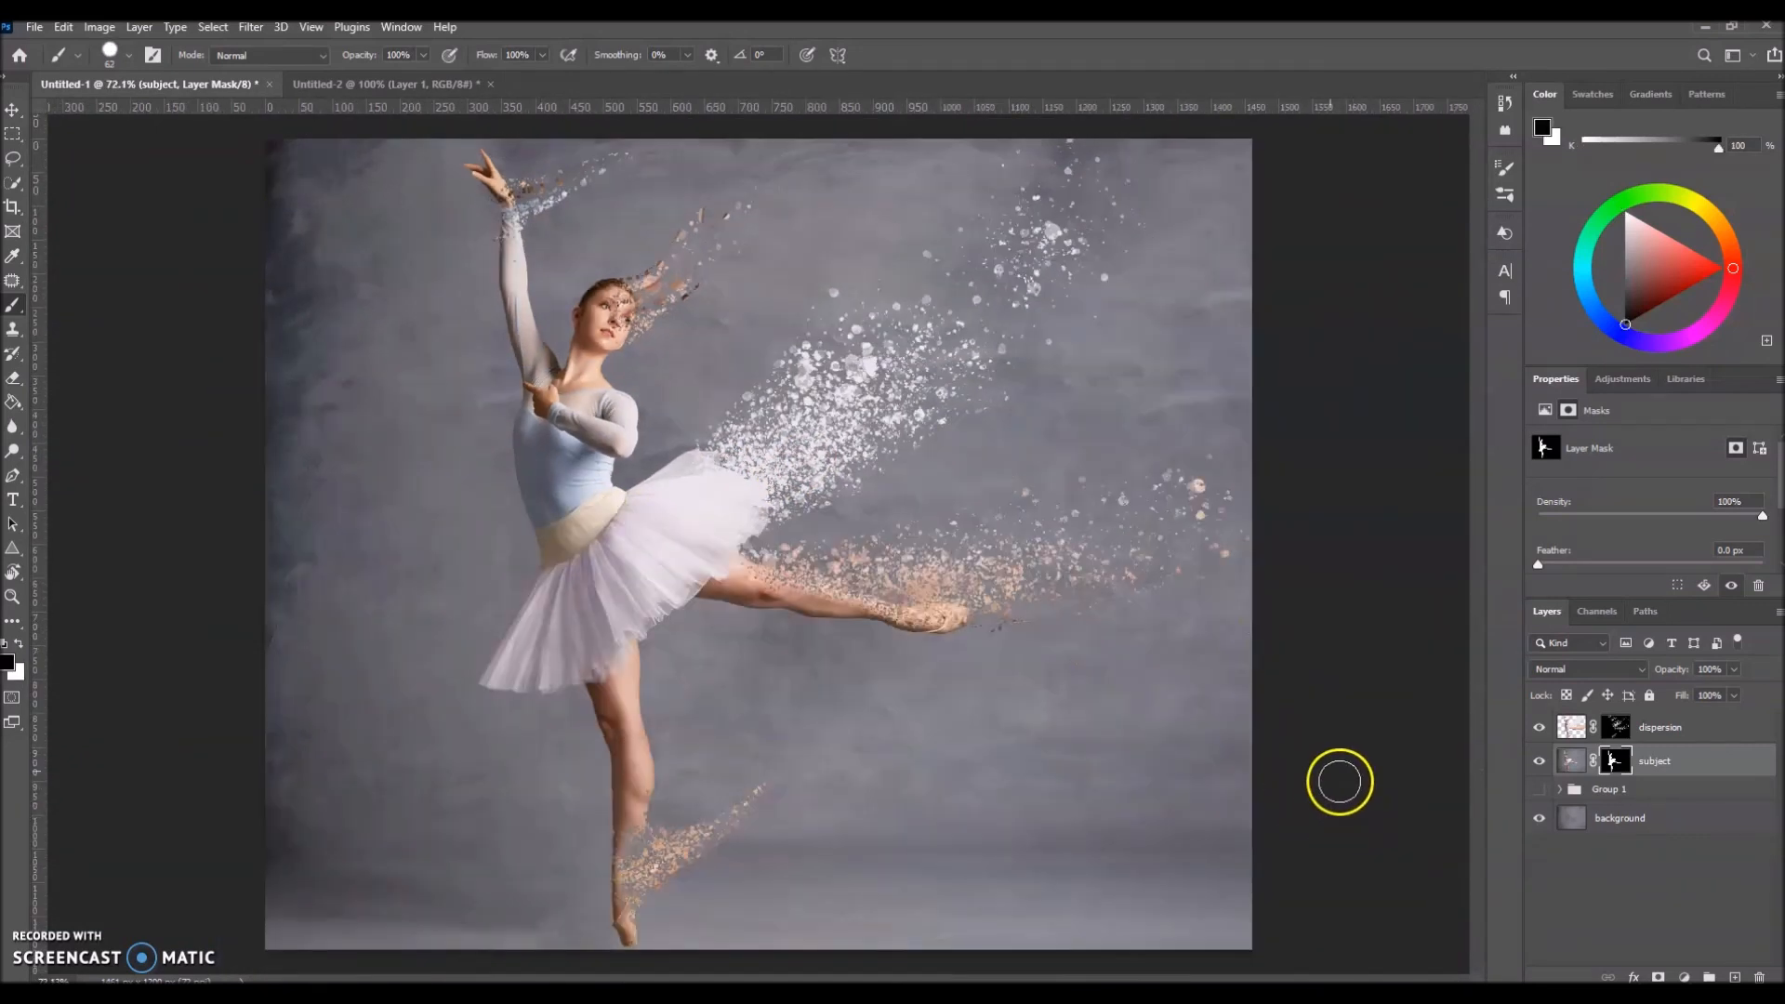